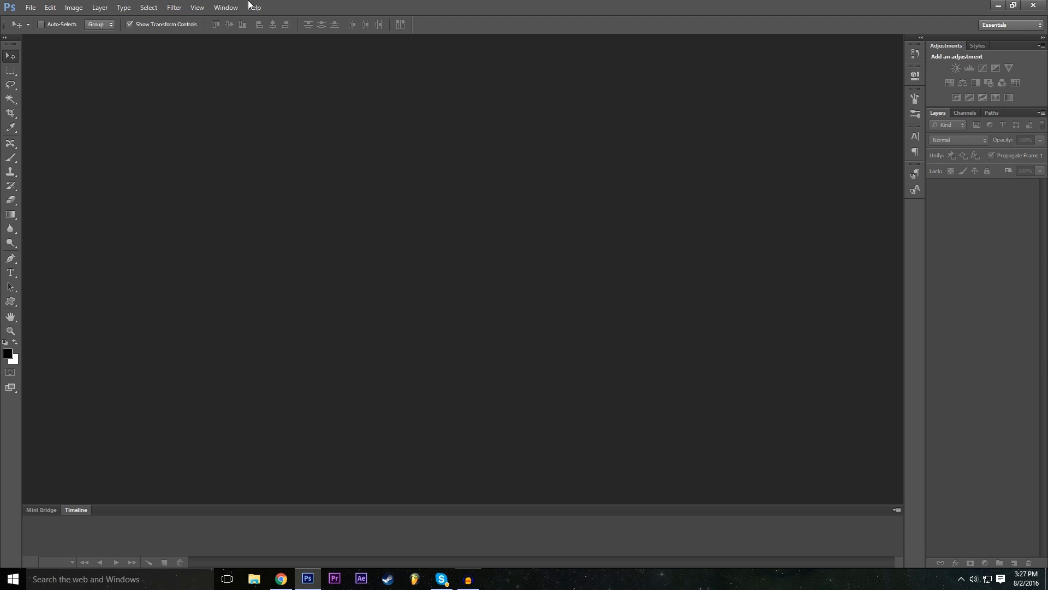
- Choose the Essentials (Default) workspace
click(226, 7)
mouse_move(247, 31)
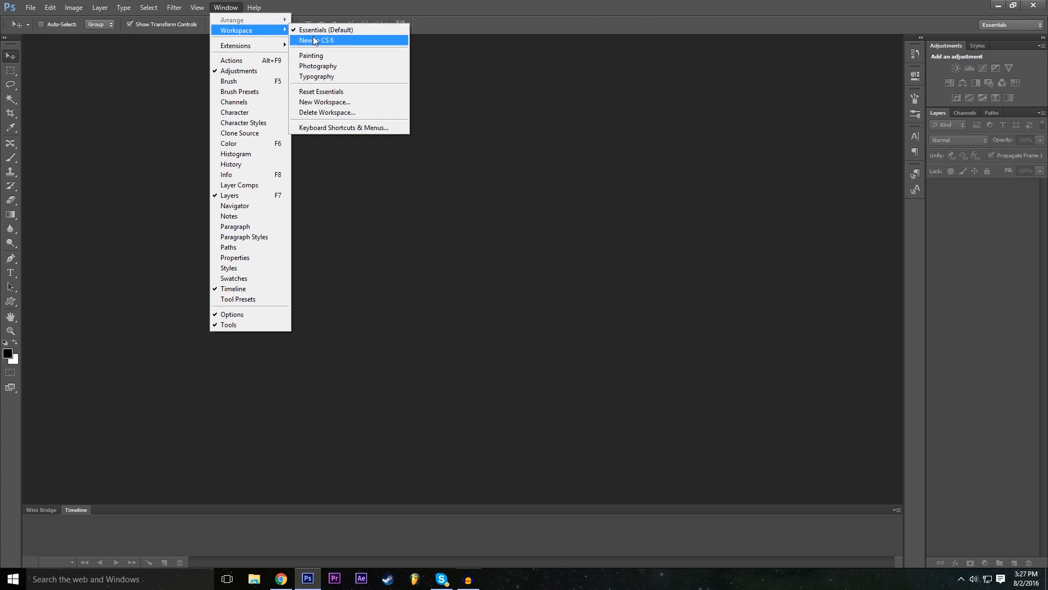
click(354, 31)
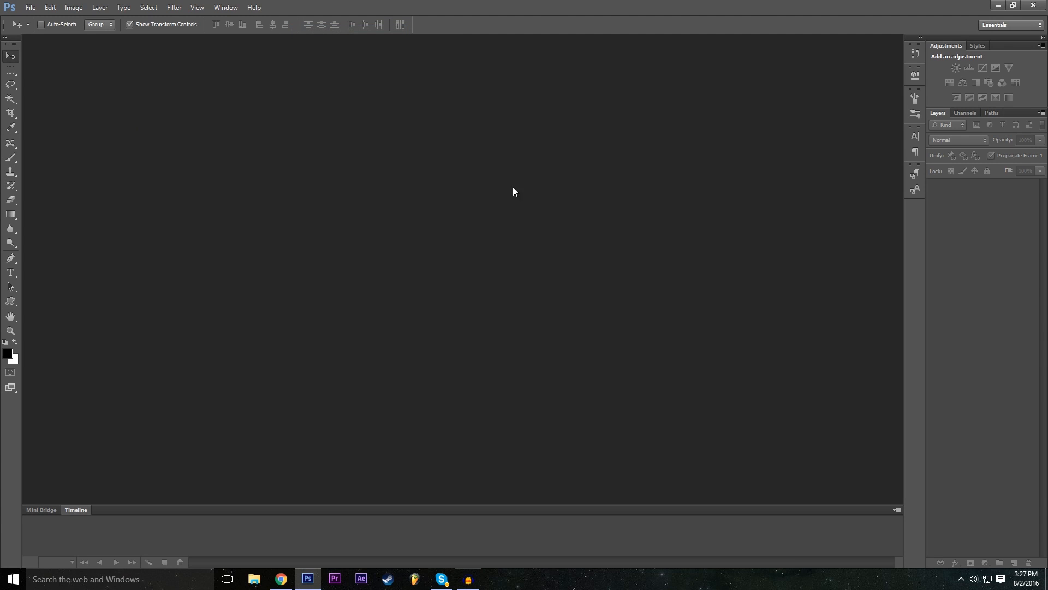
- Start a new document, collapse its advanced options, and name it Example
click(28, 6)
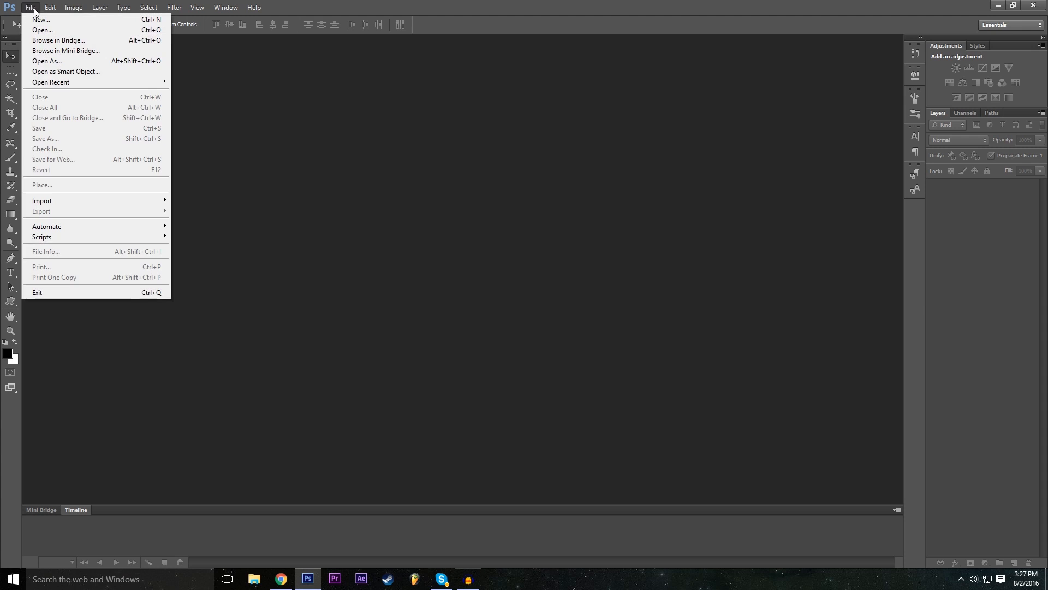
click(39, 20)
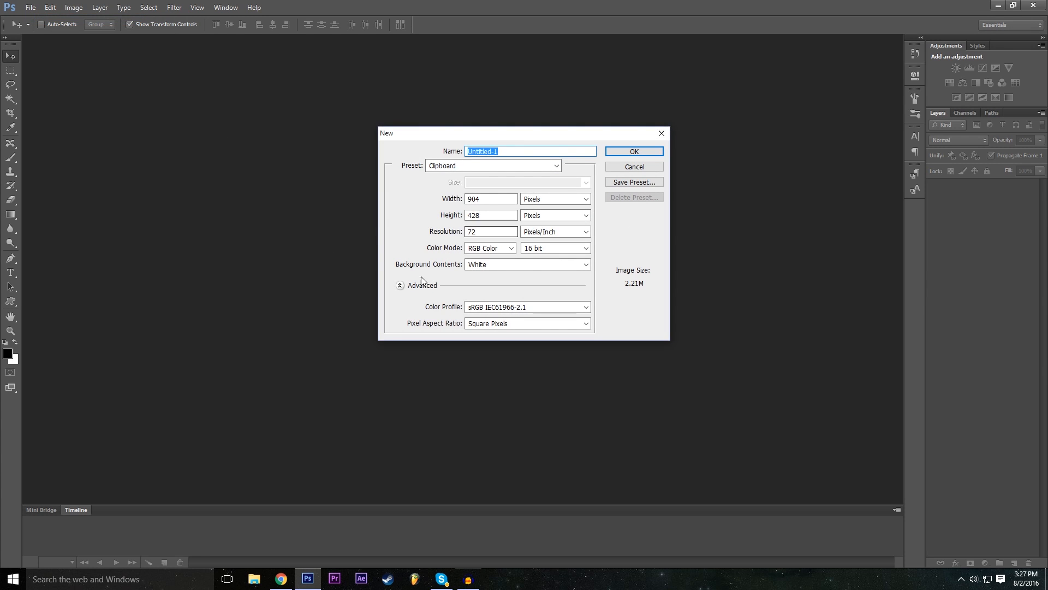
click(400, 285)
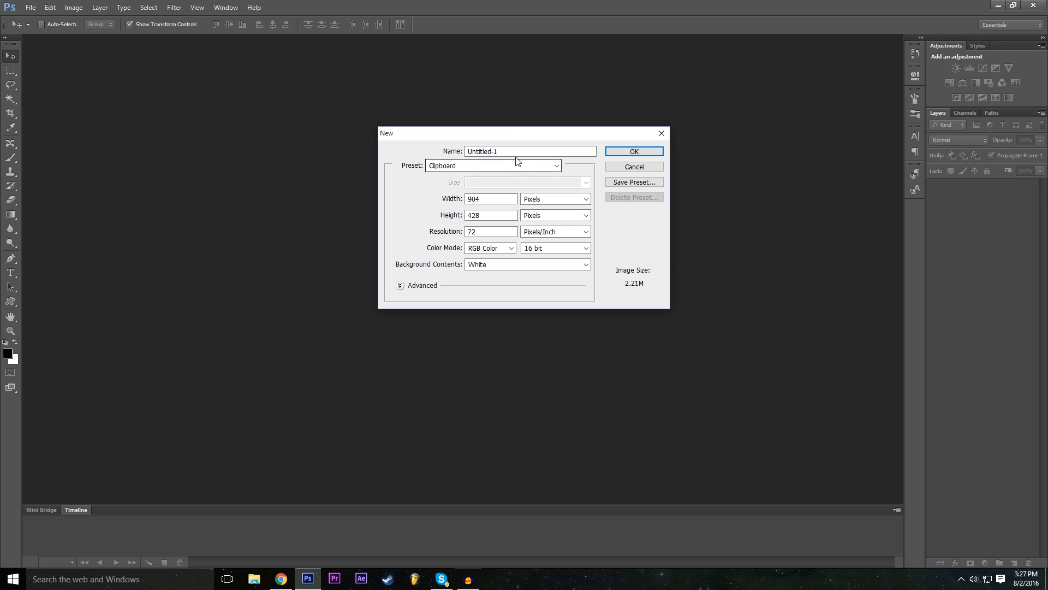
drag(497, 151, 410, 158)
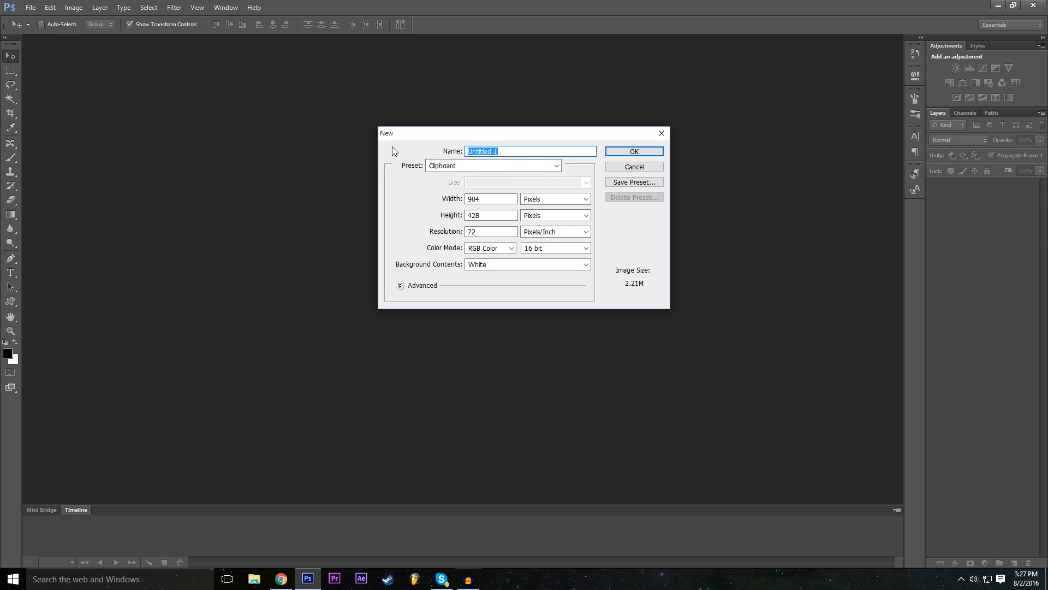
text(Example)
click(388, 190)
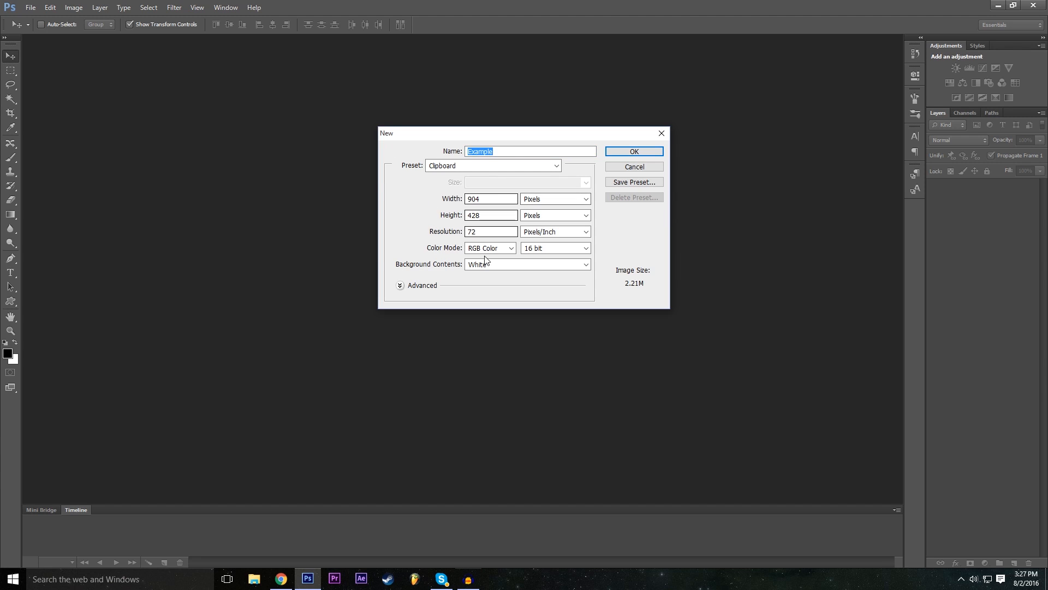
- Set the new document's width to 1920 pixels and its height to 1080 pixels
click(499, 200)
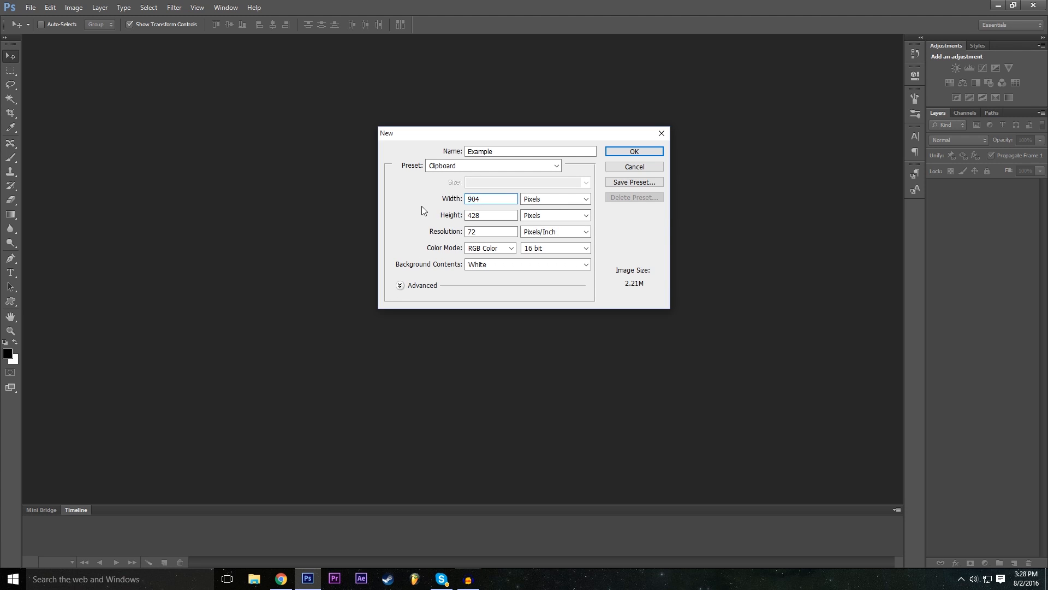
key(BackSpace)
text(1920)
double_click(493, 217)
click(482, 214)
text(1)
key(BackSpace)
key(BackSpace)
key(BackSpace)
key(BackSpace)
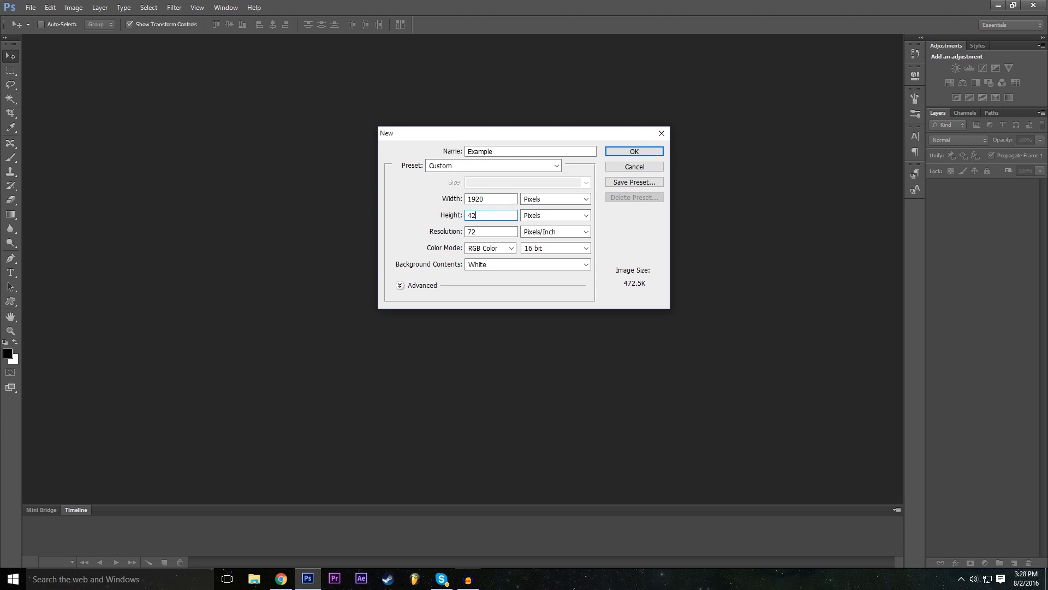
text(1080)
drag(467, 215, 514, 222)
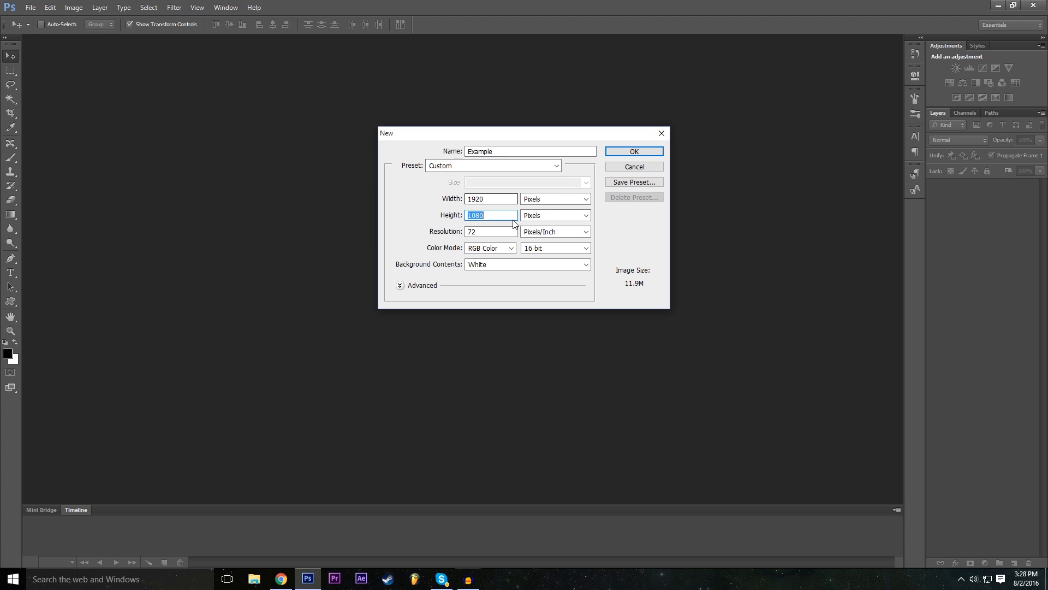
- Review the available measurement units and keep Pixels for both the document's width and height
click(558, 200)
click(556, 198)
click(560, 232)
click(559, 233)
click(556, 200)
click(545, 198)
key(Tab)
click(553, 199)
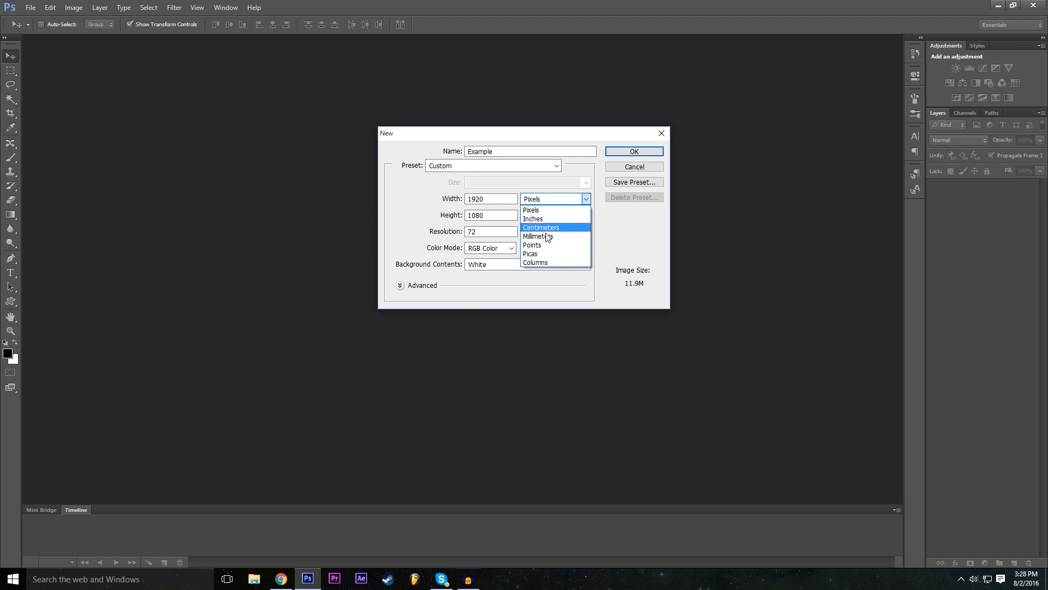
click(542, 211)
click(542, 213)
click(542, 213)
click(542, 212)
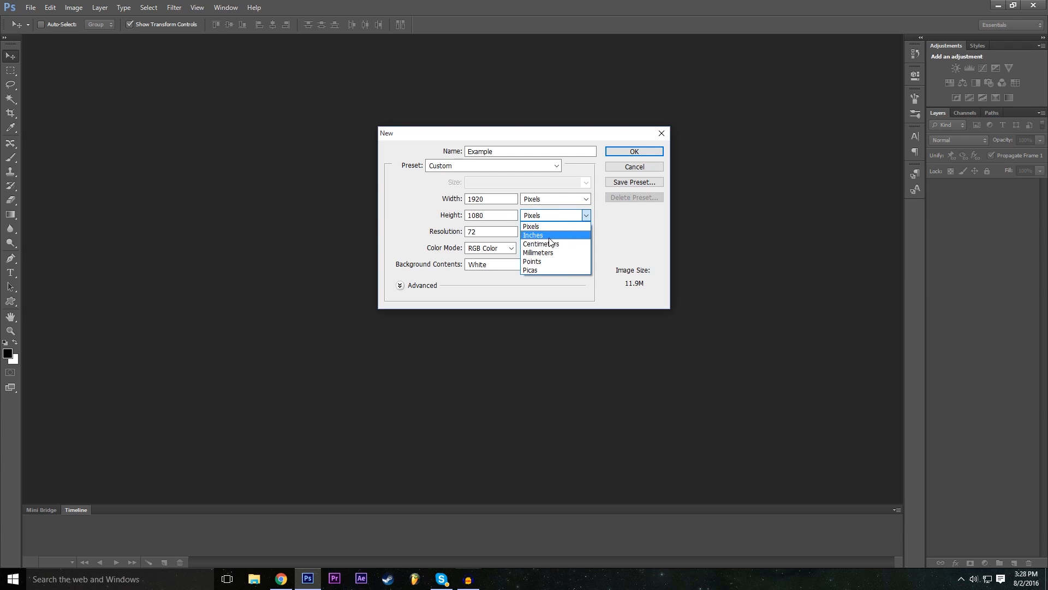
click(531, 225)
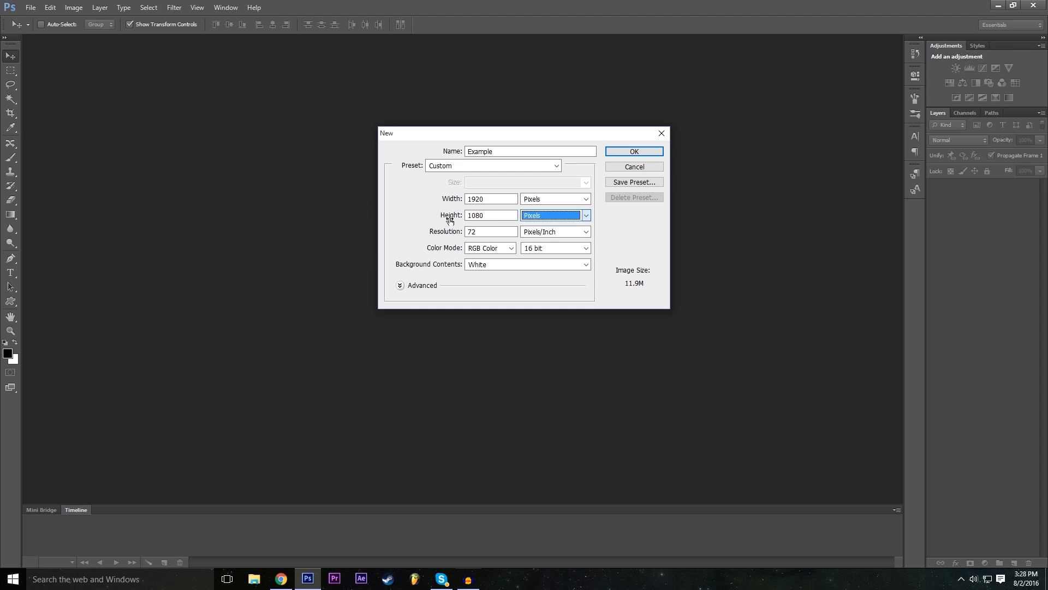
key(shift+Tab)
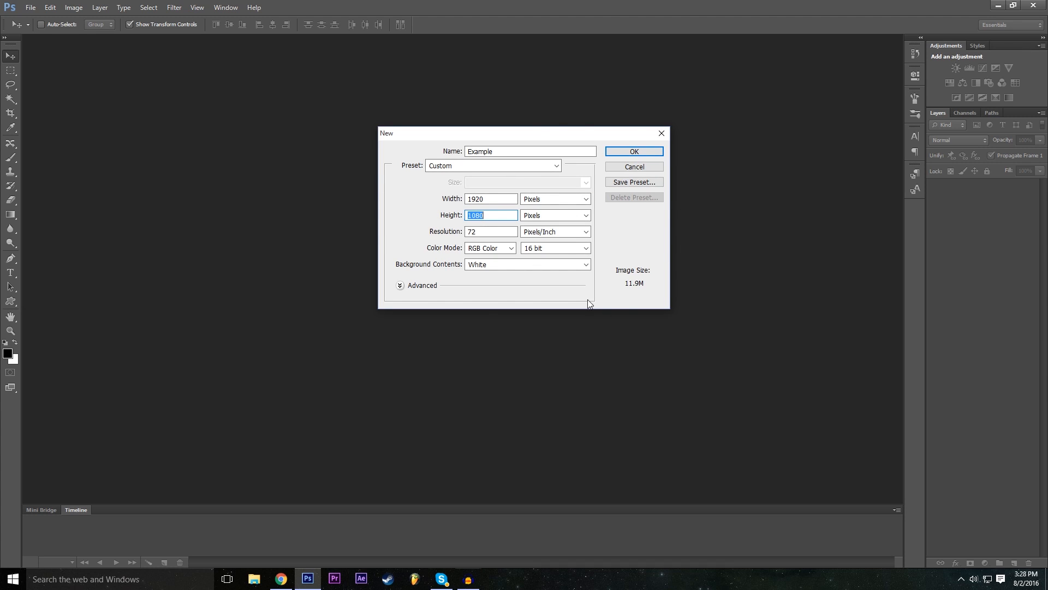
- Choose a 16 bit colour depth for the RGB document and create it
click(538, 249)
click(438, 255)
click(558, 253)
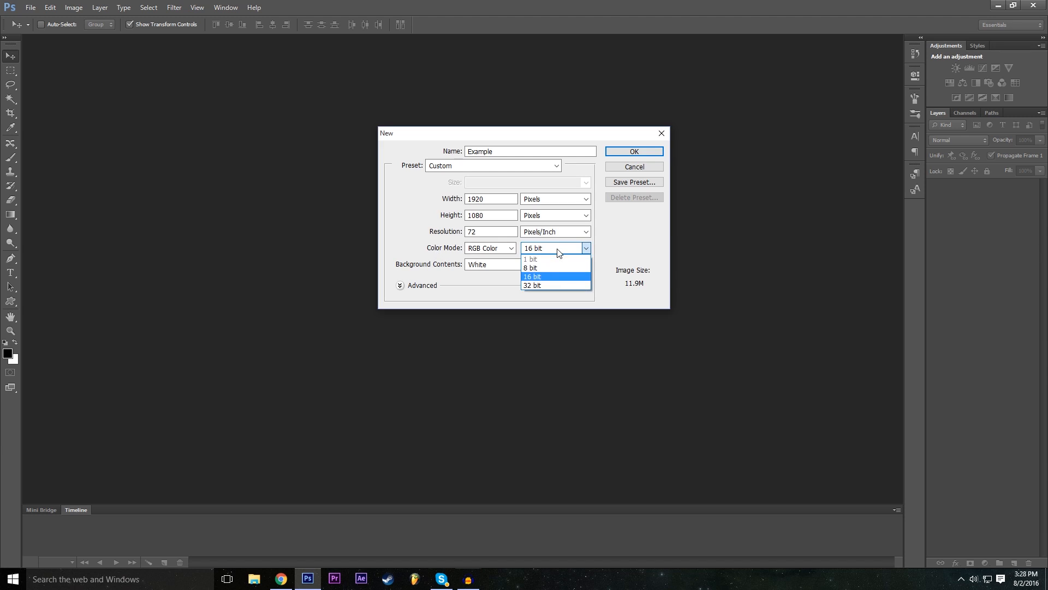
click(541, 277)
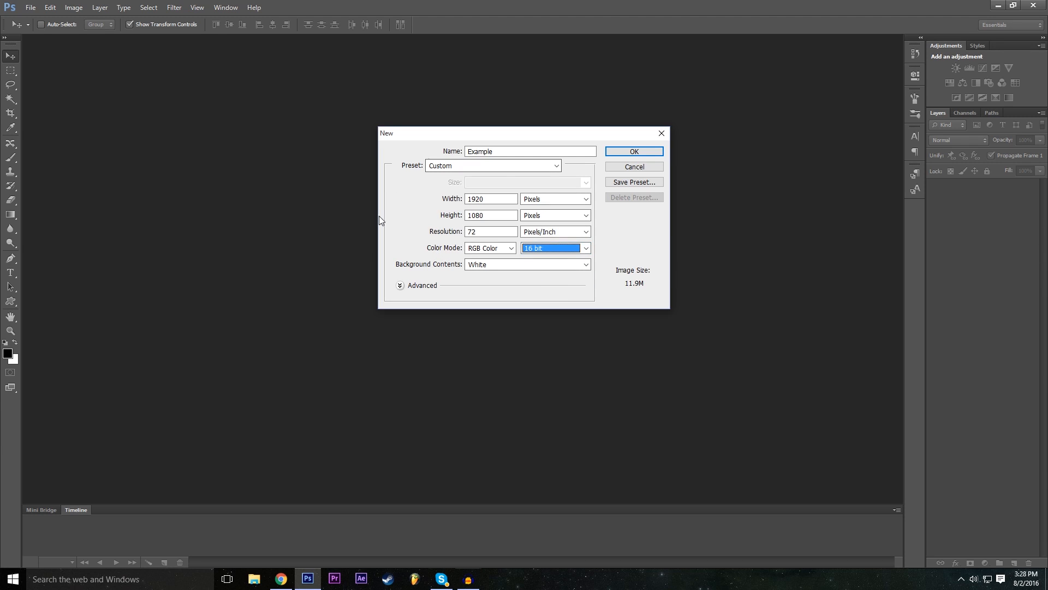
click(635, 153)
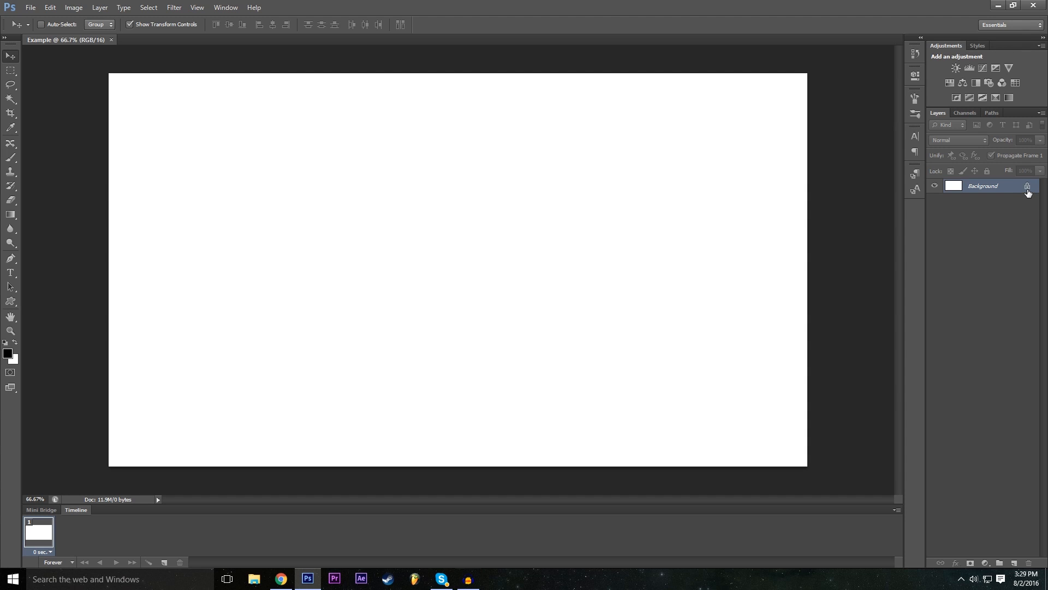
- Convert the locked background into a regular layer and name it Background
double_click(1028, 192)
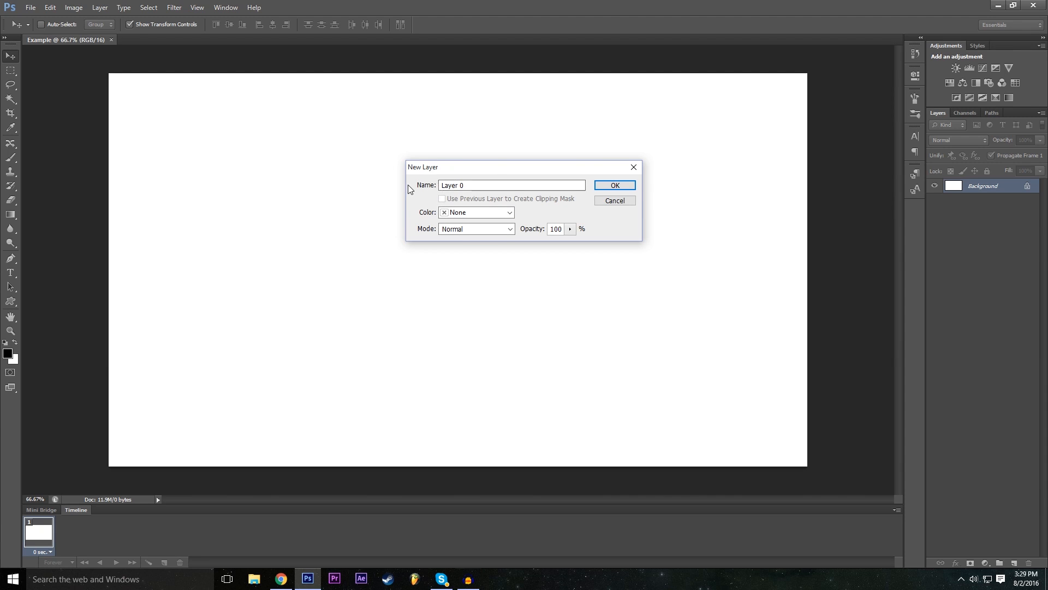
double_click(505, 185)
text(Background)
- Set the new layer's colour label to Red and confirm the layer conversion
click(504, 212)
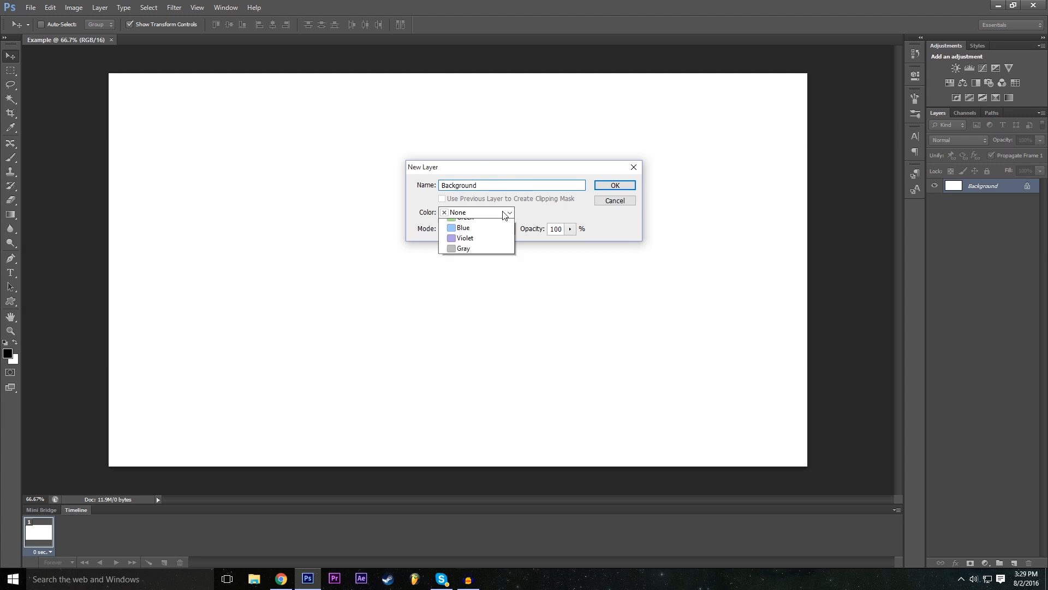
click(504, 213)
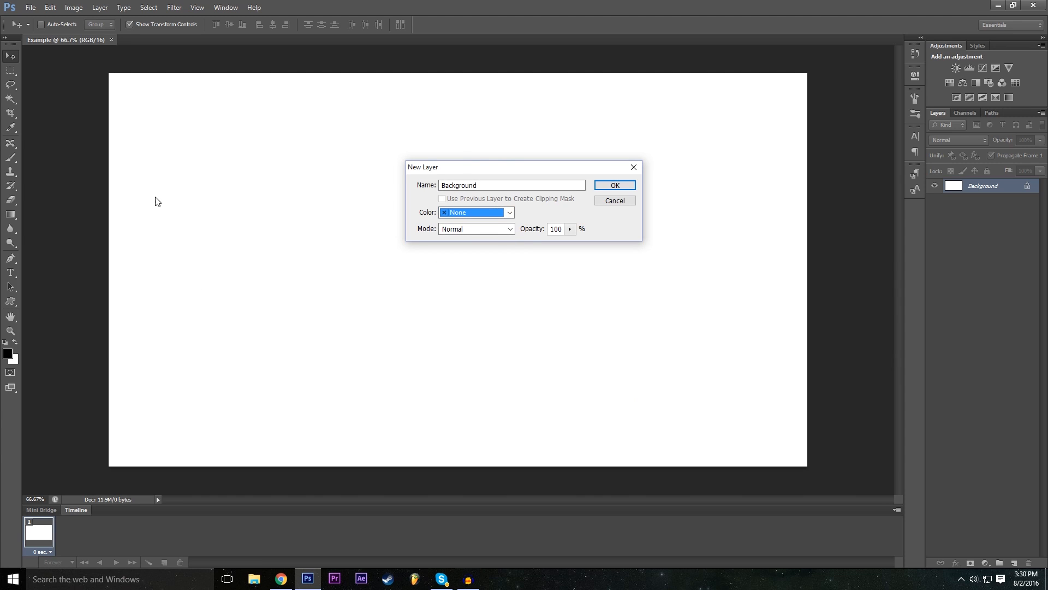
click(470, 212)
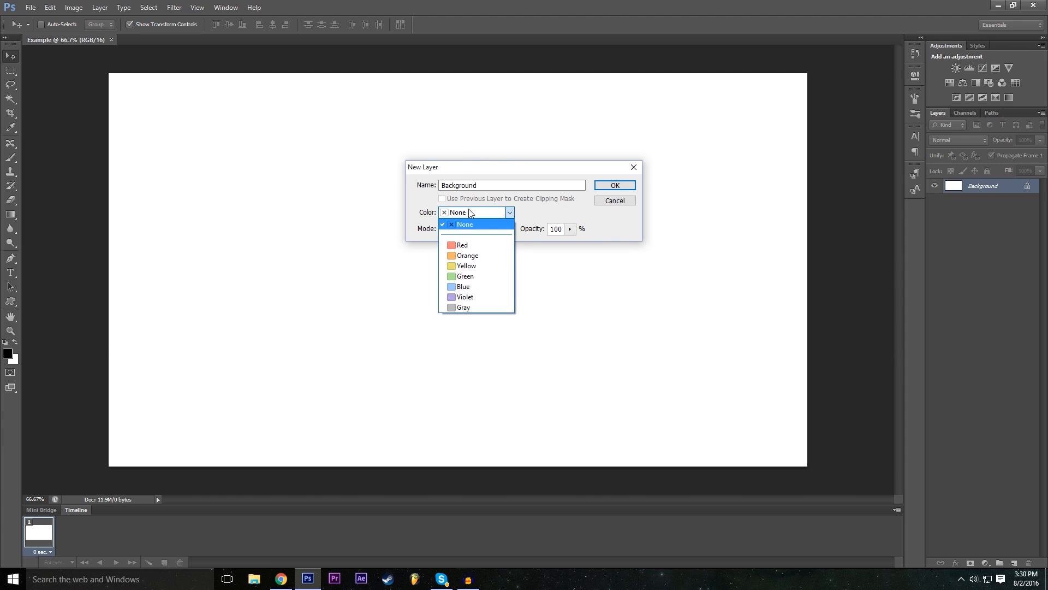
click(482, 255)
click(485, 215)
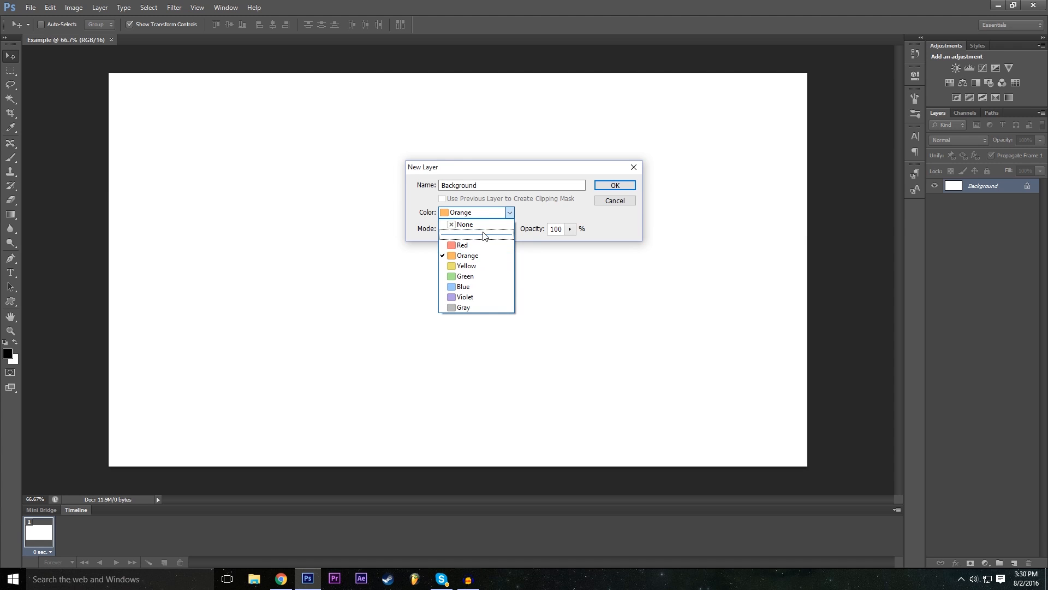
click(481, 256)
click(487, 218)
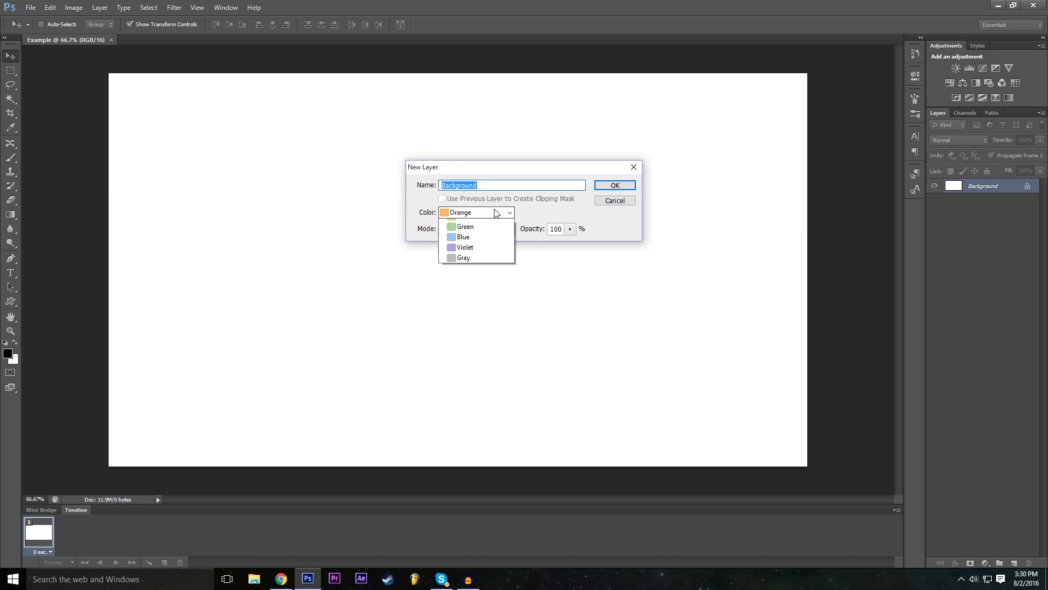
click(470, 247)
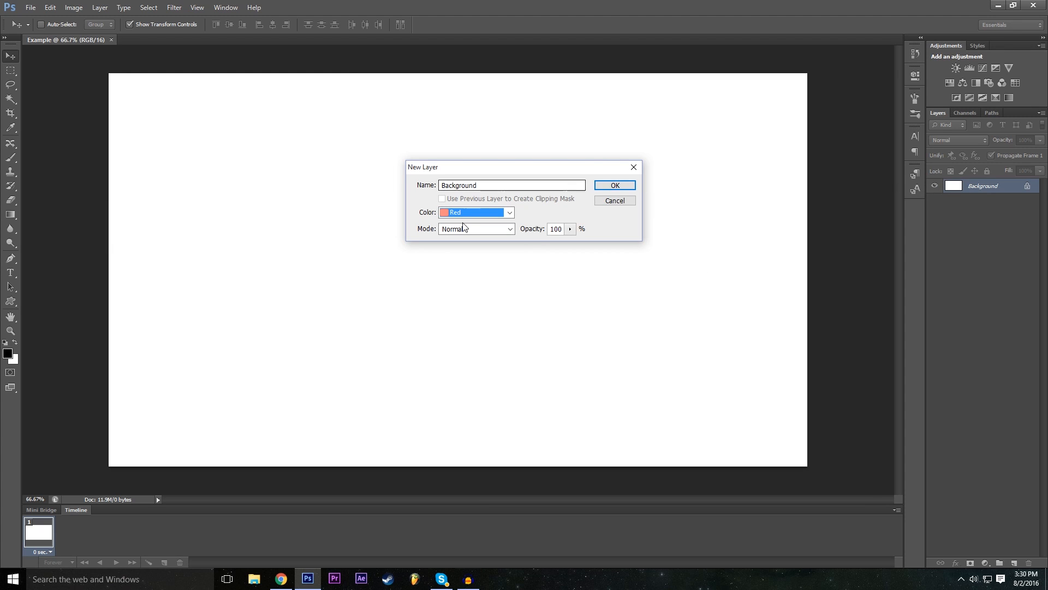
click(477, 216)
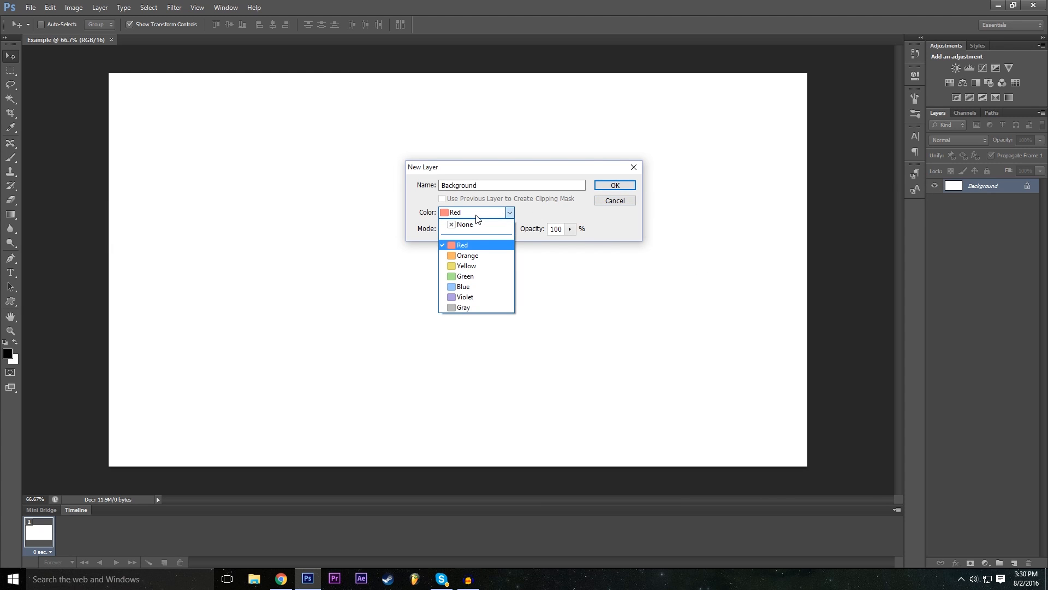
click(501, 216)
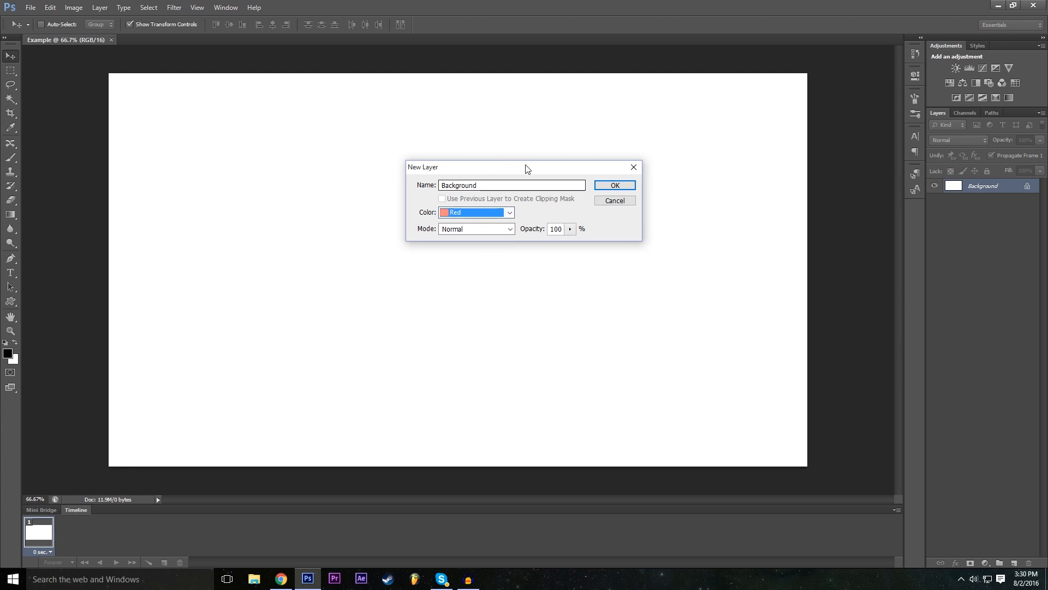
click(616, 185)
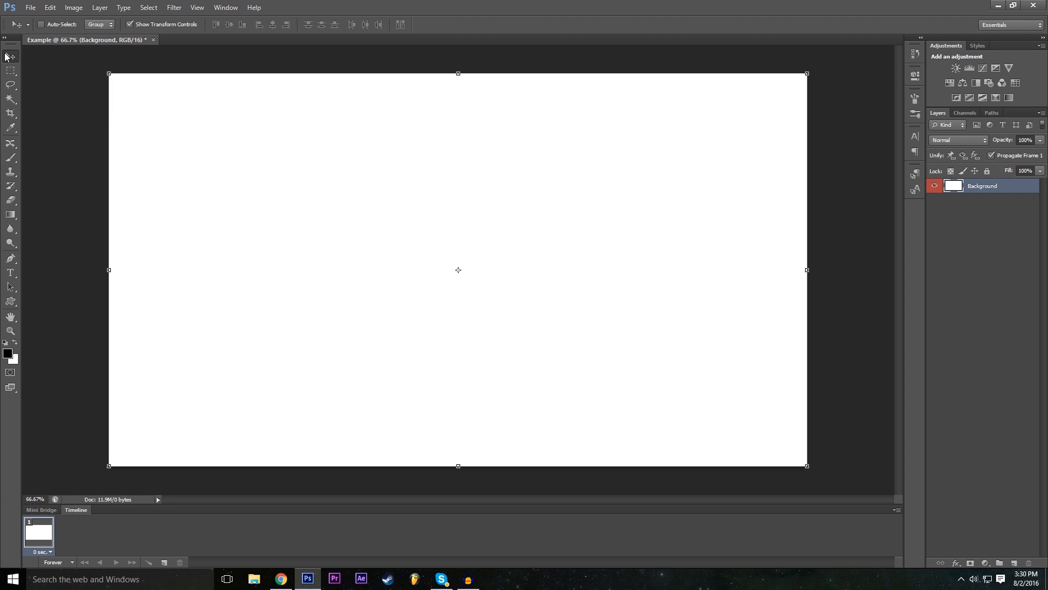
- Select the Background layer and move it freely around the canvas so transparent areas are exposed
click(974, 198)
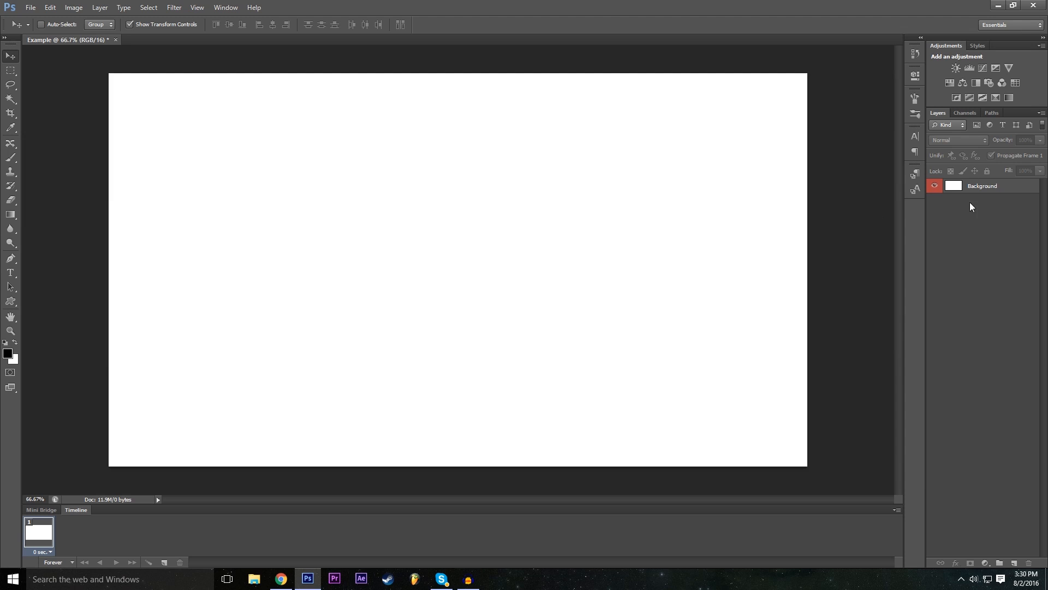
click(986, 186)
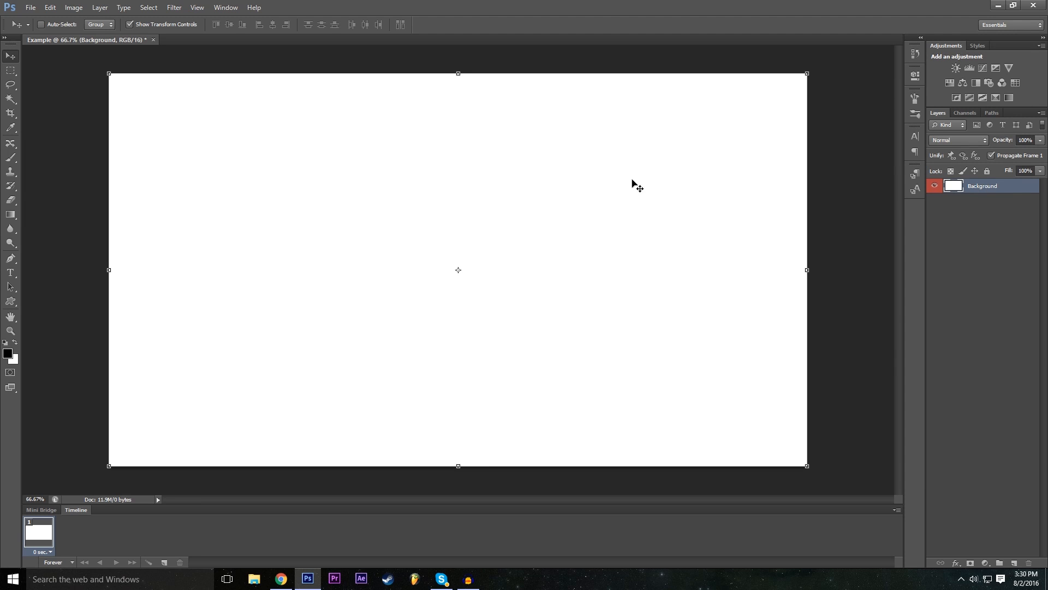
drag(301, 163, 246, 269)
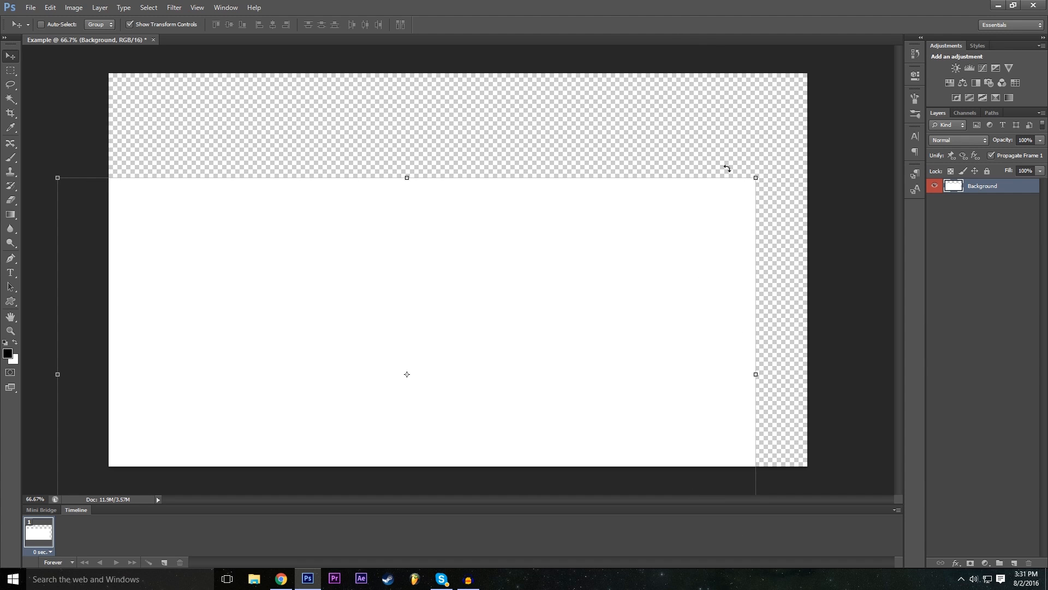
drag(550, 309, 661, 231)
- Undo the moves so the Background layer fills the canvas
click(47, 5)
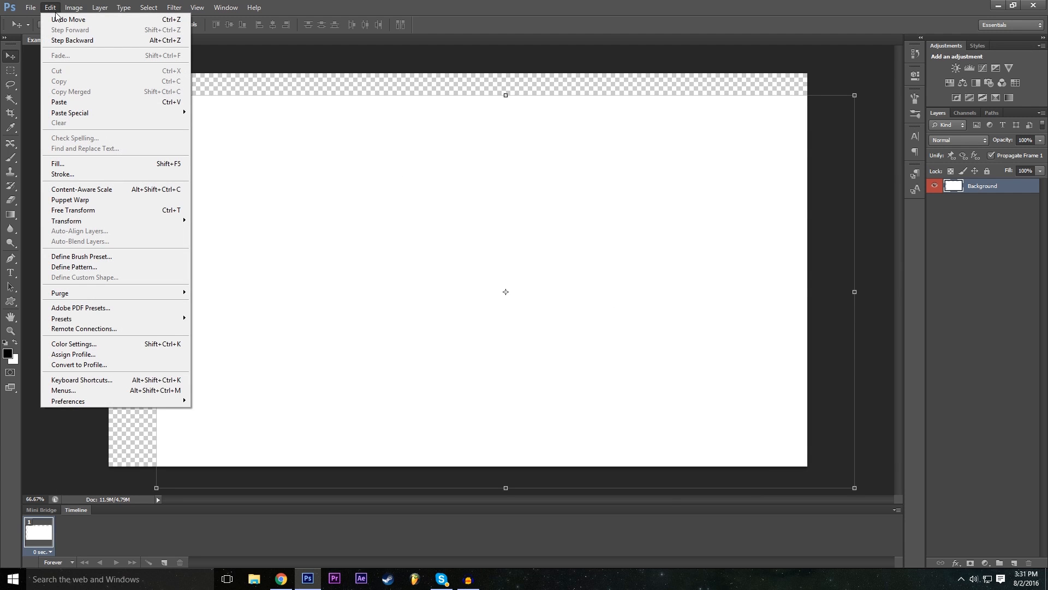
click(59, 20)
click(49, 8)
click(49, 7)
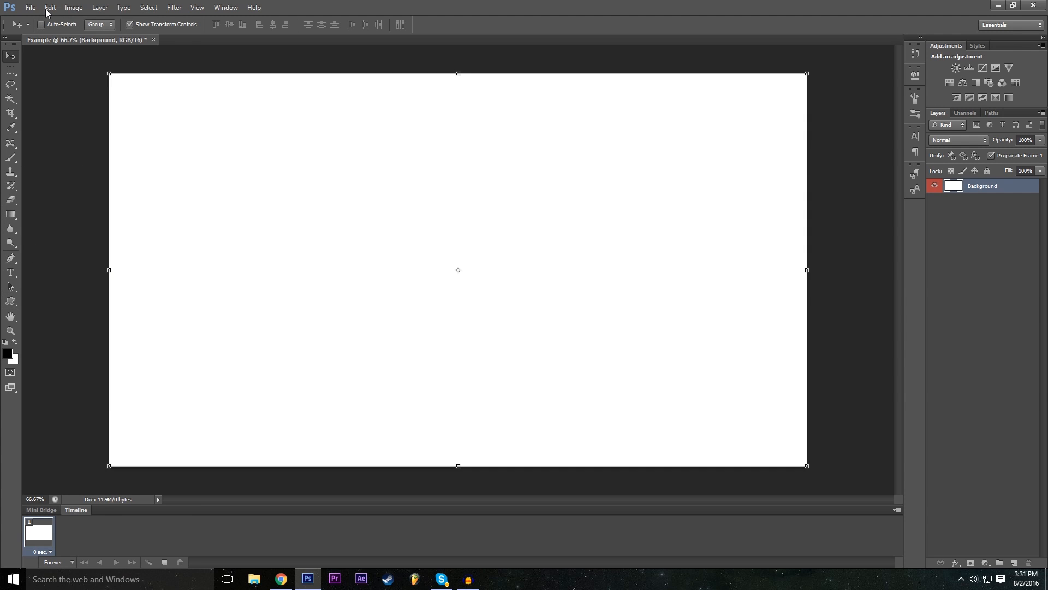
key(Escape)
- Move the Background layer again, and step back and forward through the edit history to restore the unlocked, full-canvas layer
drag(283, 200, 239, 264)
click(536, 219)
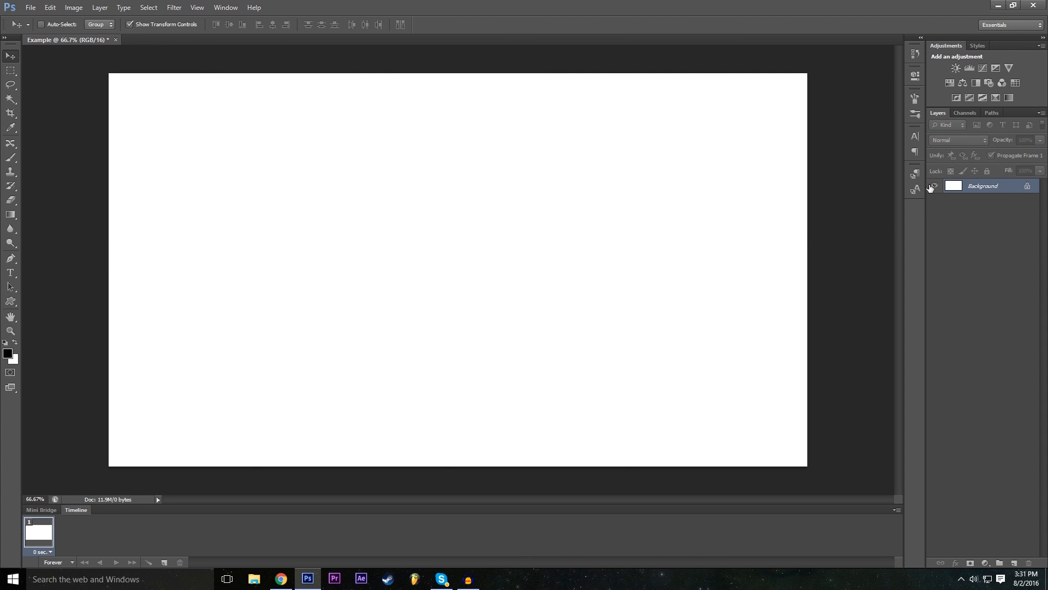
click(50, 7)
click(56, 32)
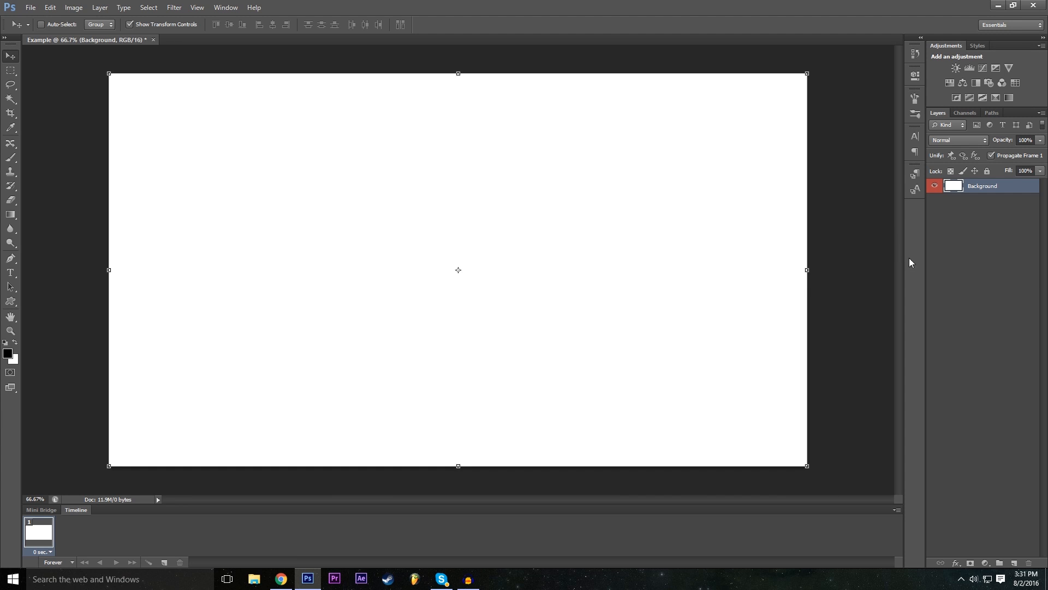
key(ctrl+z)
click(51, 5)
click(56, 32)
click(53, 6)
click(52, 8)
- Scribble looping black strokes across the Background layer with the Brush tool at size 13, and undo the last stroke
click(10, 157)
mouse_move(252, 223)
mouse_down()
mouse_move(397, 239)
mouse_move(532, 209)
mouse_up()
drag(437, 330, 629, 226)
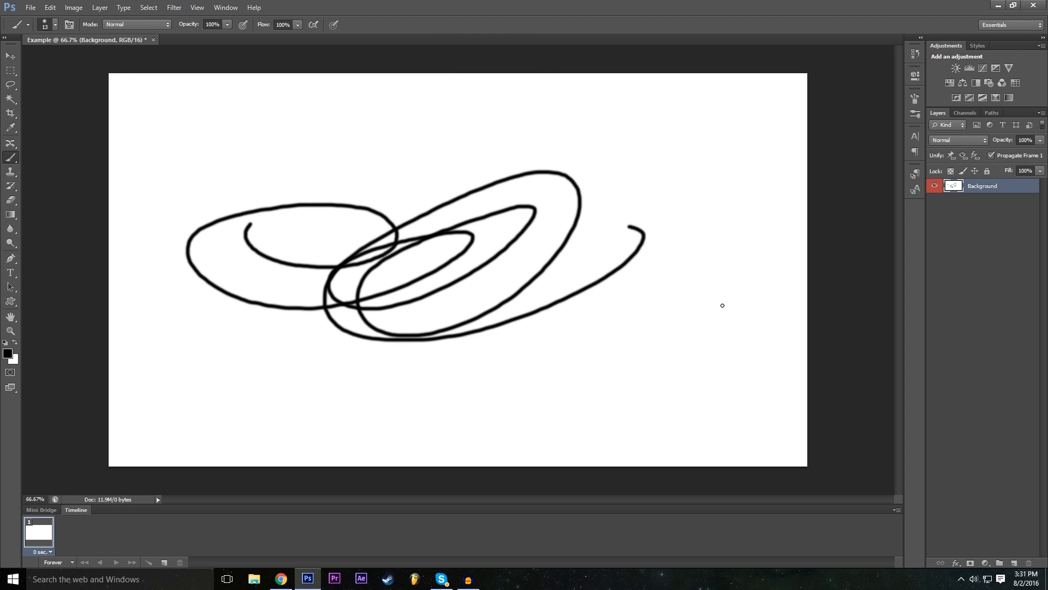
drag(576, 162, 811, 72)
drag(522, 93, 811, 251)
drag(631, 200, 810, 327)
drag(508, 222, 204, 304)
key(ctrl+z)
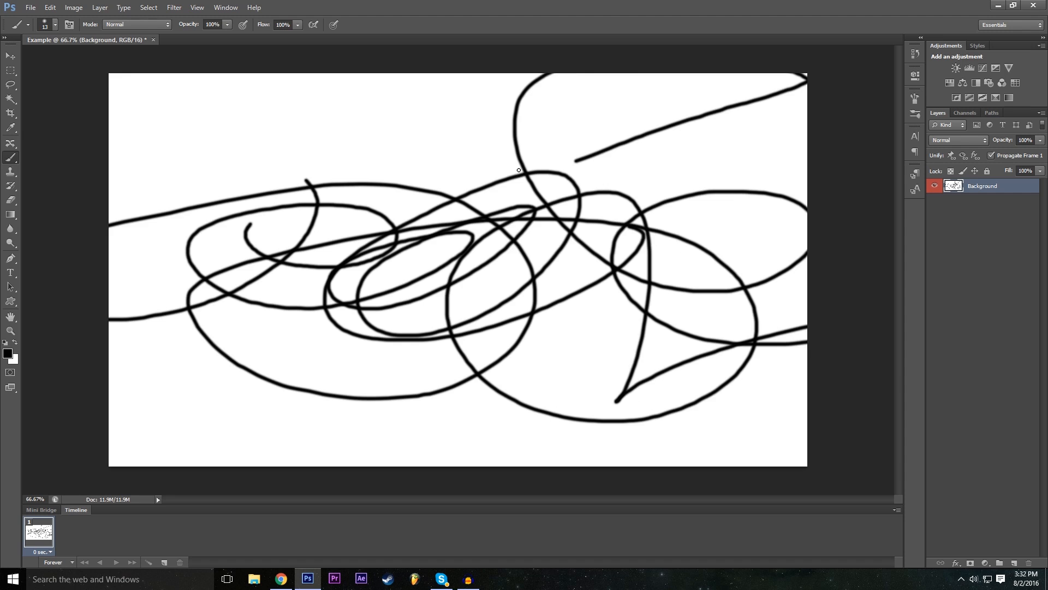
- Toggle the last brush stroke off and on, and step back through the edit history until the canvas is blank white
key(ctrl+z)
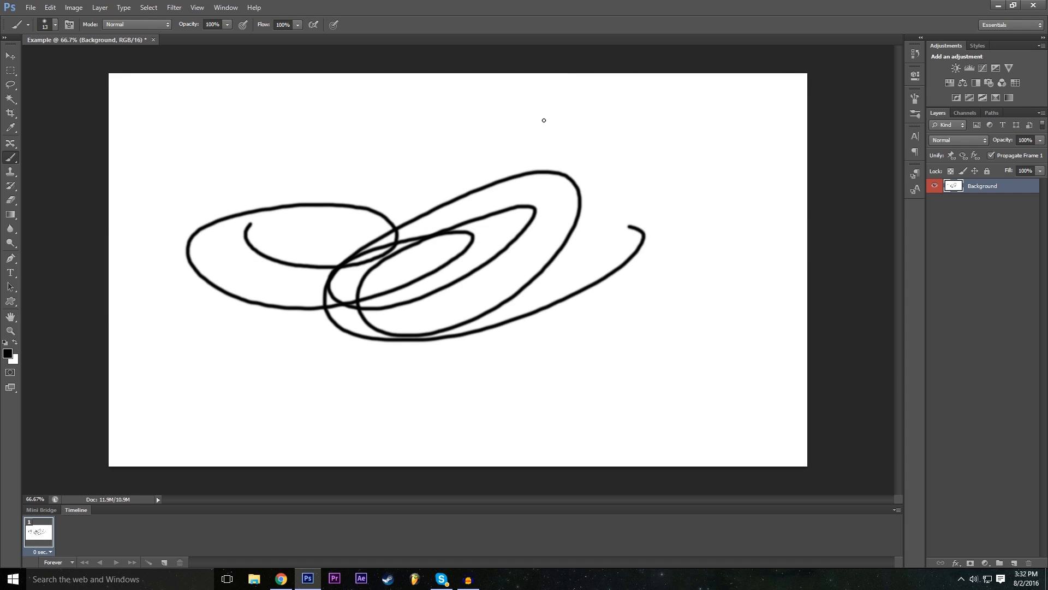
key(ctrl+z)
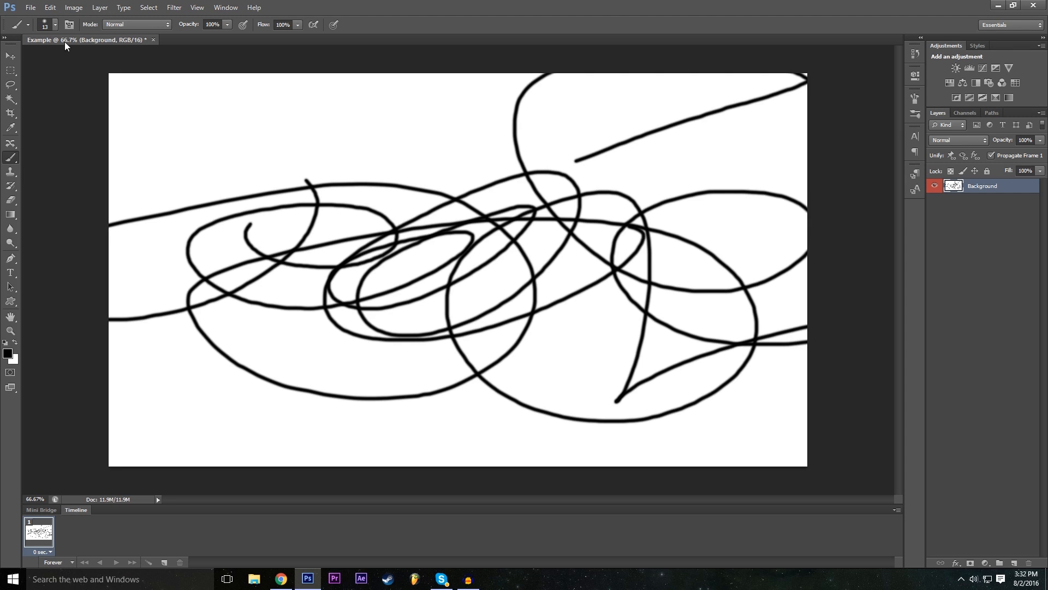
key(ctrl+alt+z)
click(39, 7)
mouse_move(47, 8)
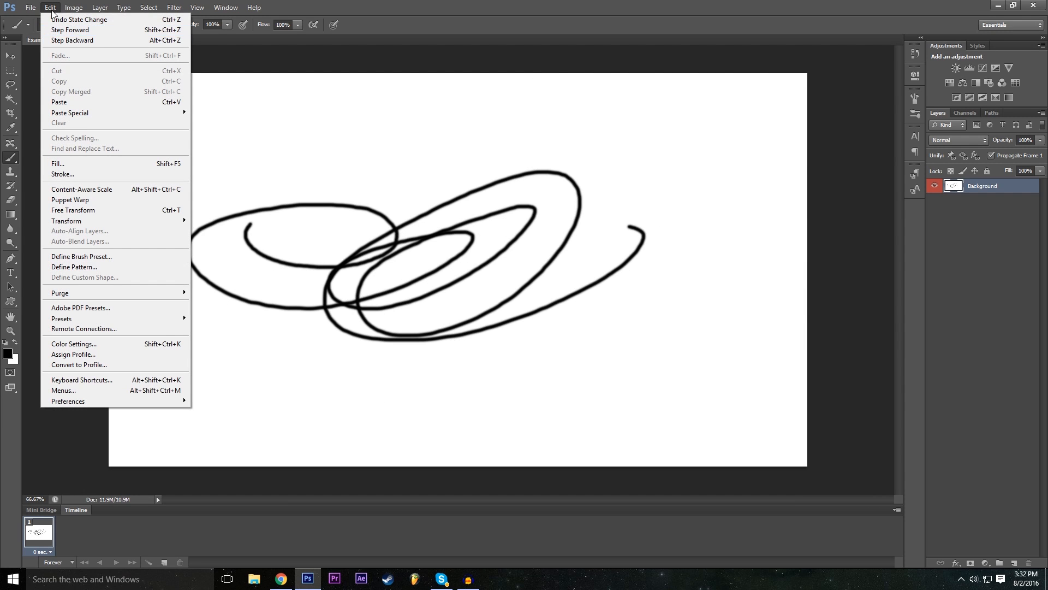
click(58, 42)
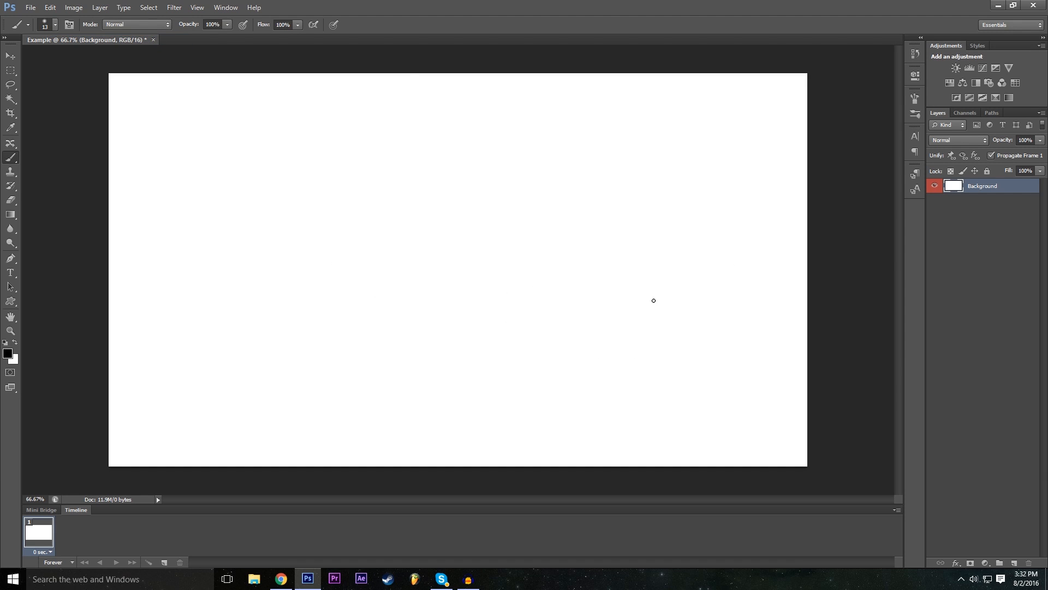
- Deselect all layers and try to move the canvas content with the Move tool
click(11, 55)
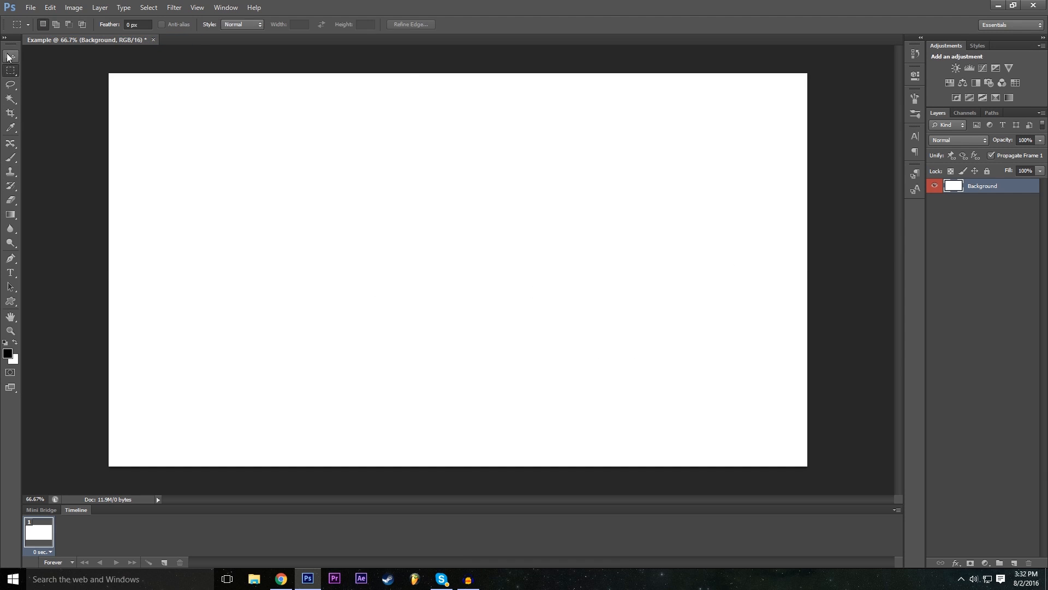
click(1003, 226)
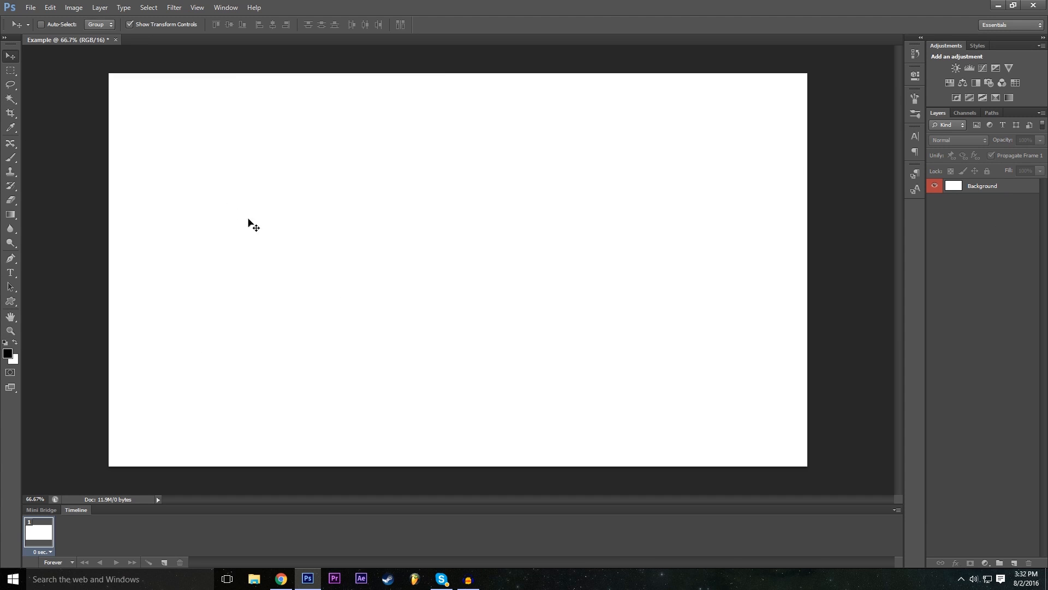
click(245, 149)
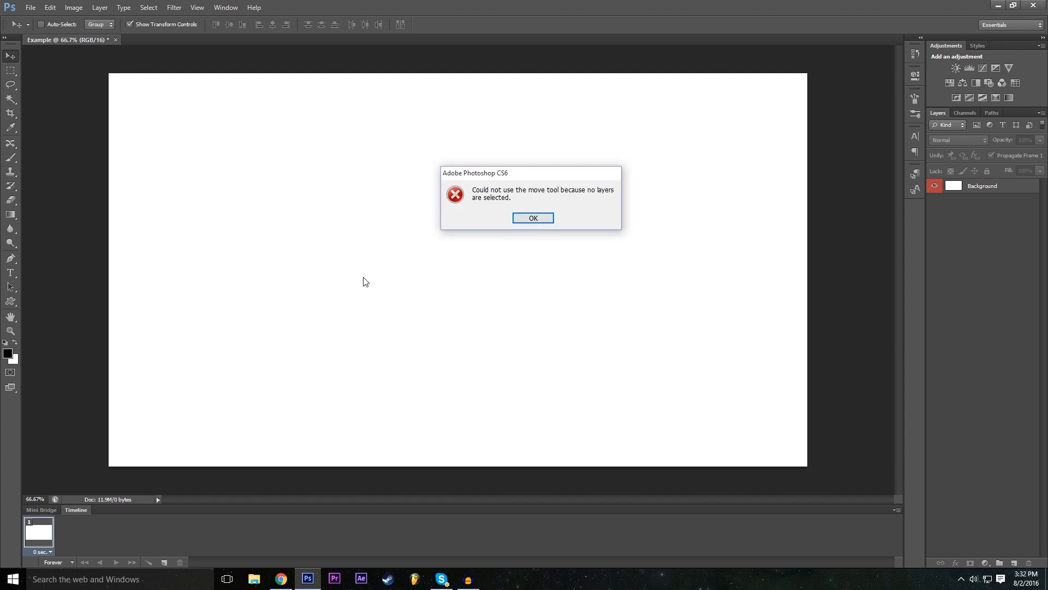
click(523, 218)
click(630, 245)
click(538, 217)
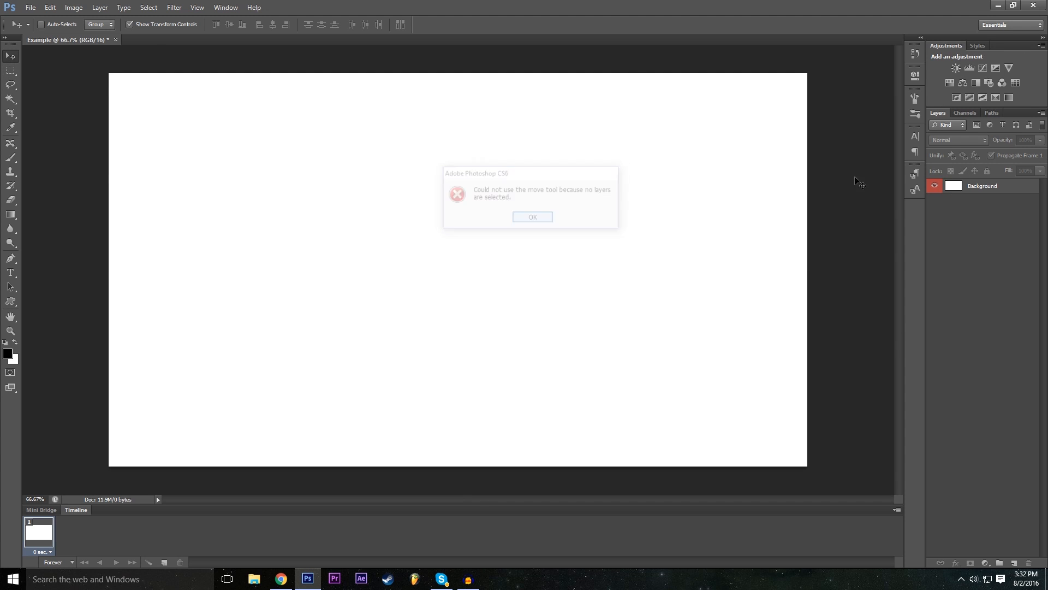
- Select the Background layer, shift it slightly on the canvas, and undo the move
click(982, 187)
mouse_move(483, 231)
mouse_down()
mouse_move(365, 243)
mouse_move(566, 259)
mouse_move(468, 242)
mouse_move(487, 239)
mouse_up()
click(49, 7)
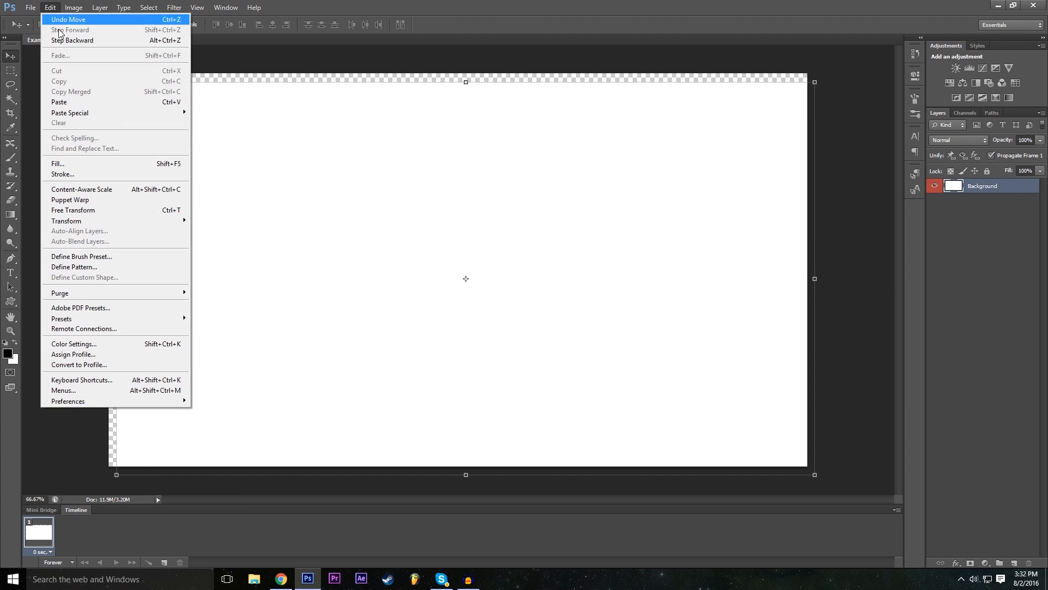
click(58, 20)
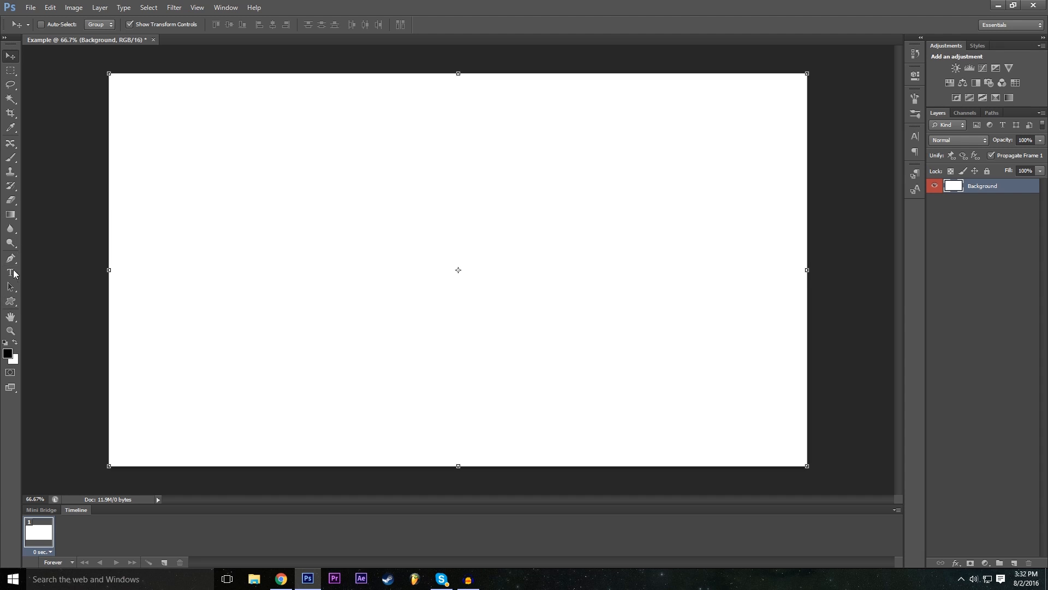
- Draw a rectangle about 665 x 365 px in the canvas's upper-left area, and switch to the Background layer and back to the rectangle
click(10, 302)
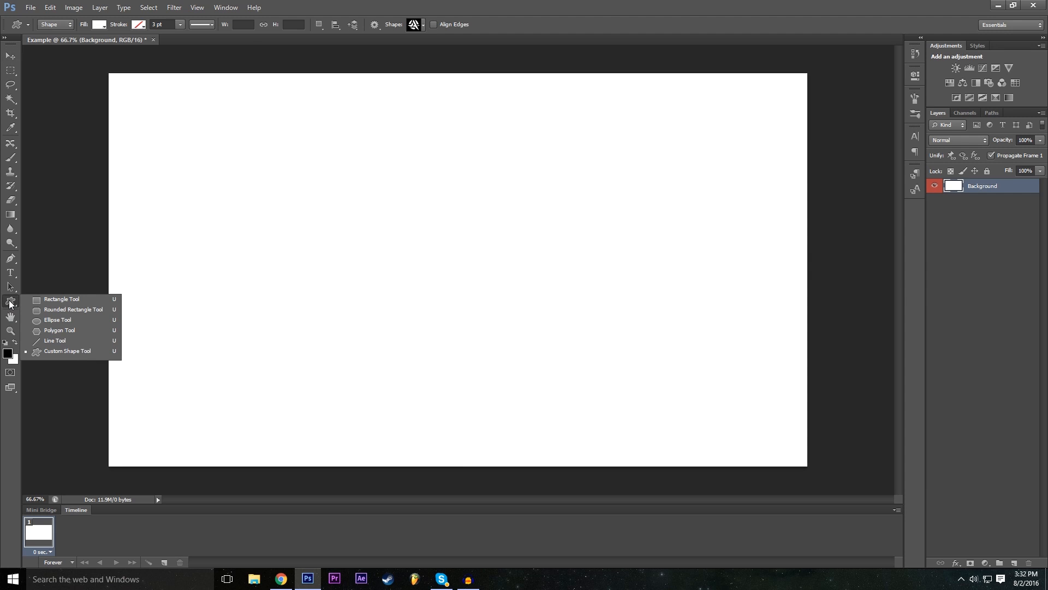
click(82, 299)
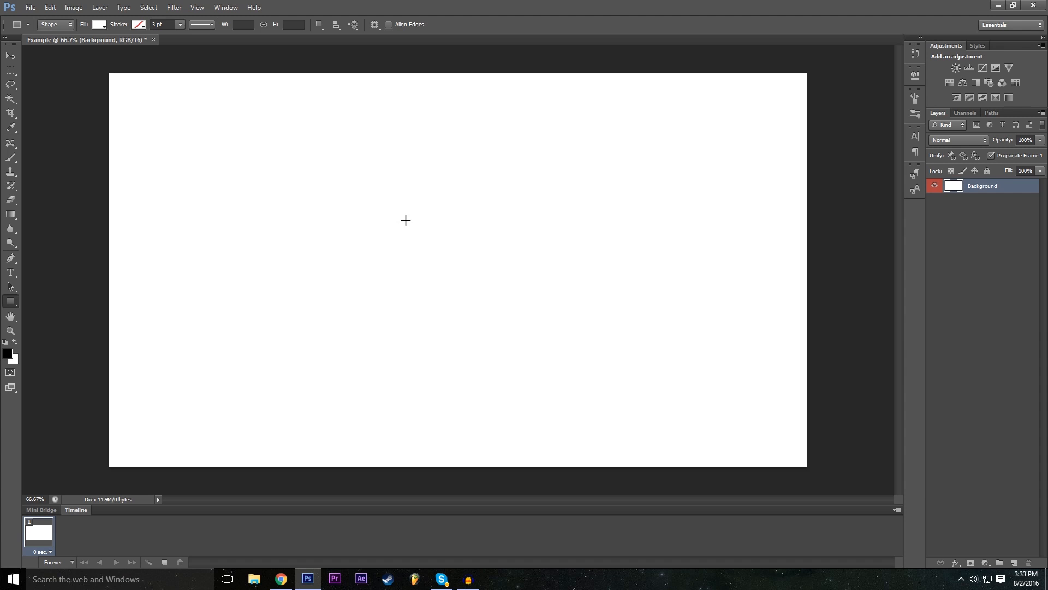
drag(192, 160, 434, 292)
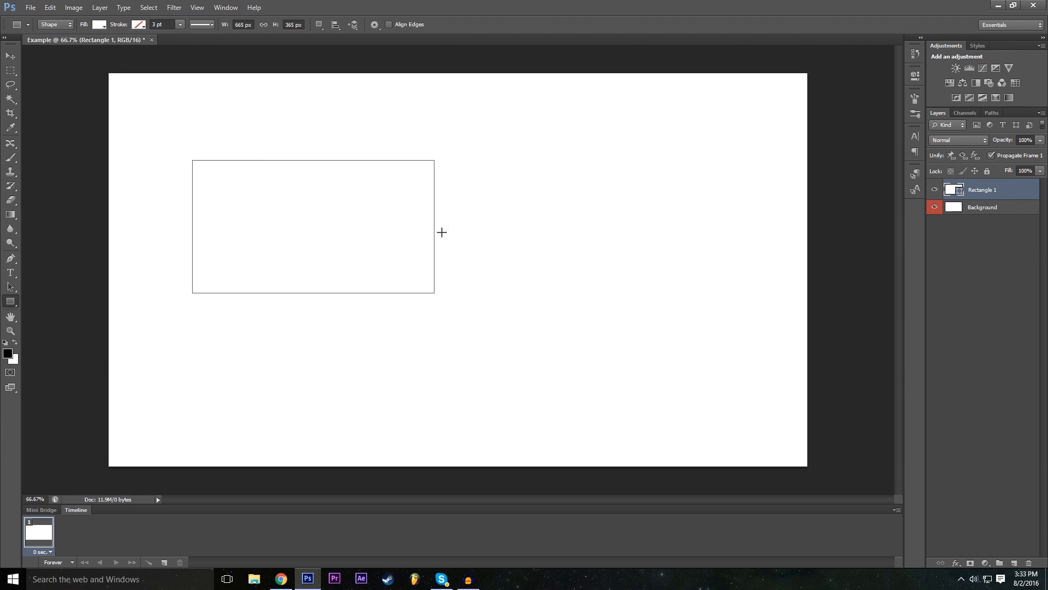
click(983, 210)
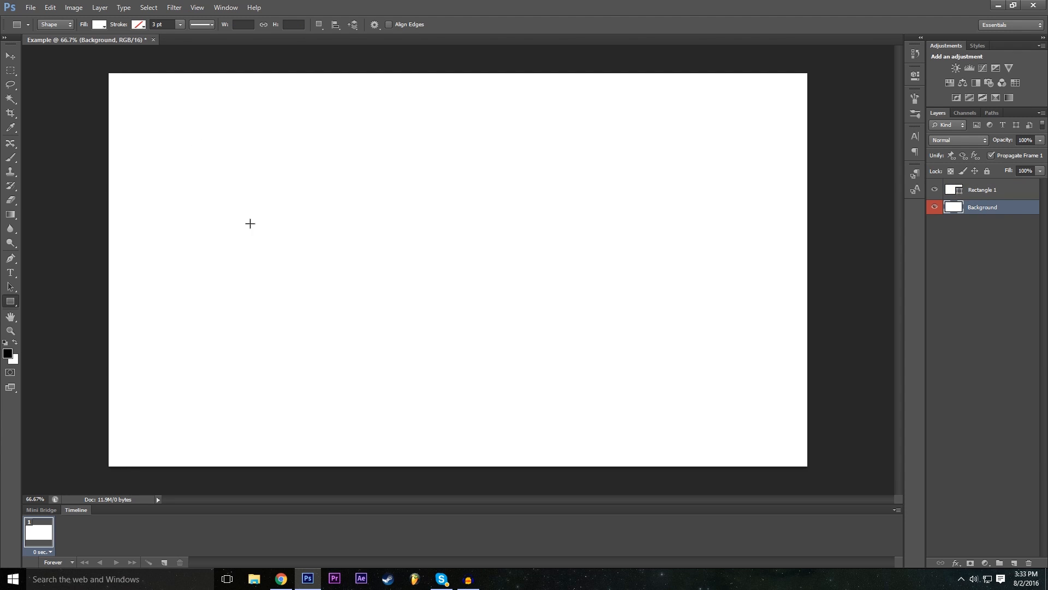
click(991, 192)
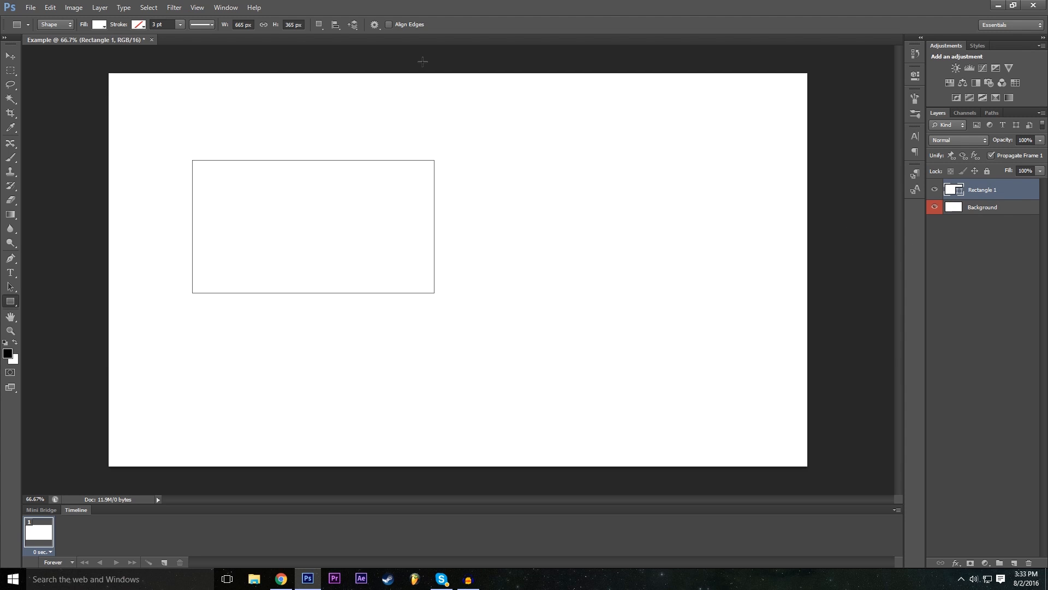
- Try black, grey and red fills on the rectangle, and finish with a very dark grey fill
click(104, 25)
click(128, 95)
click(128, 95)
click(144, 94)
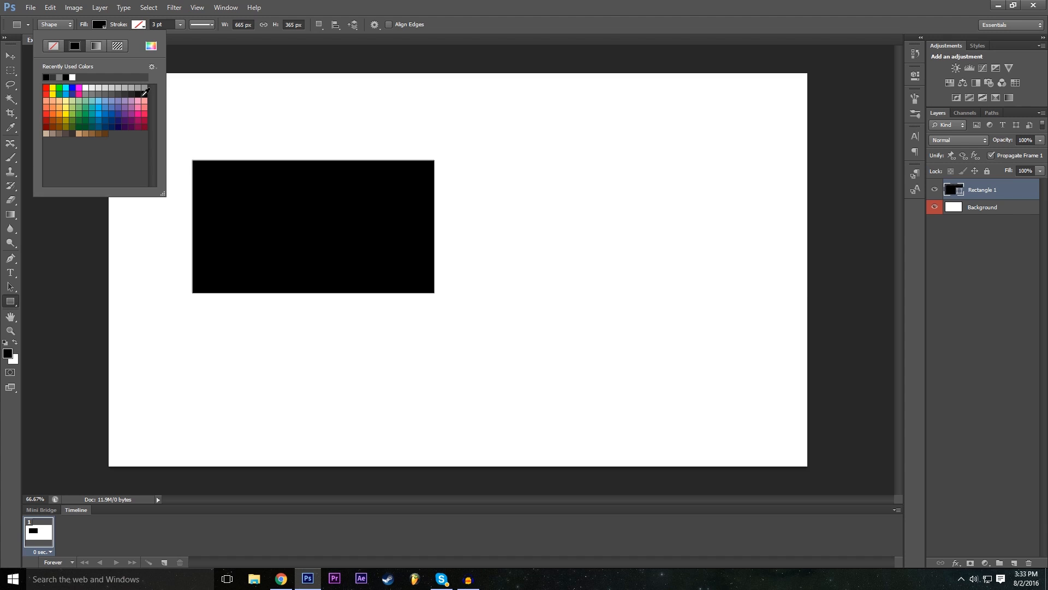
click(128, 94)
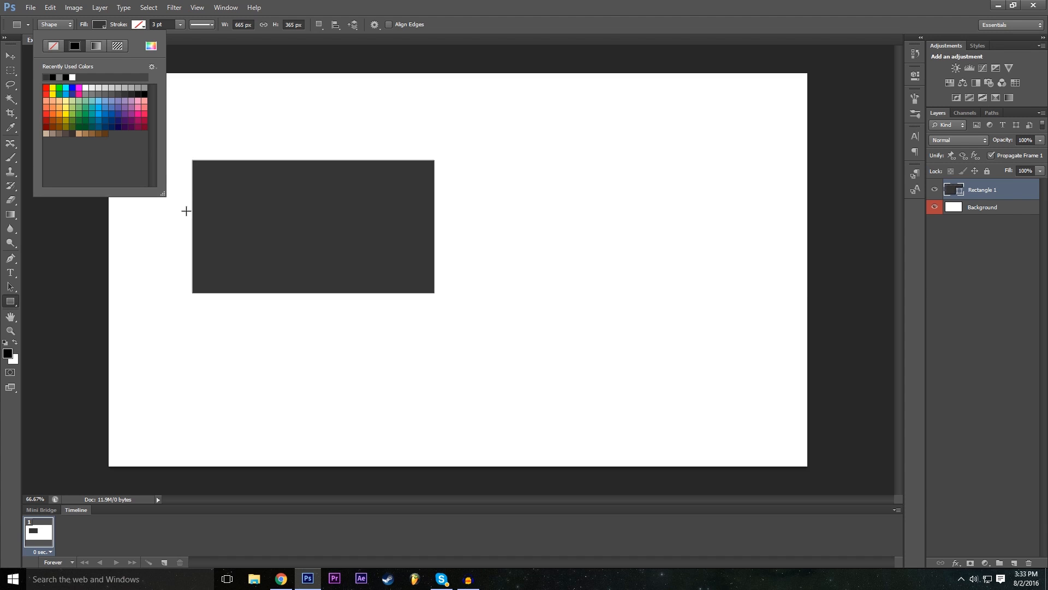
click(47, 114)
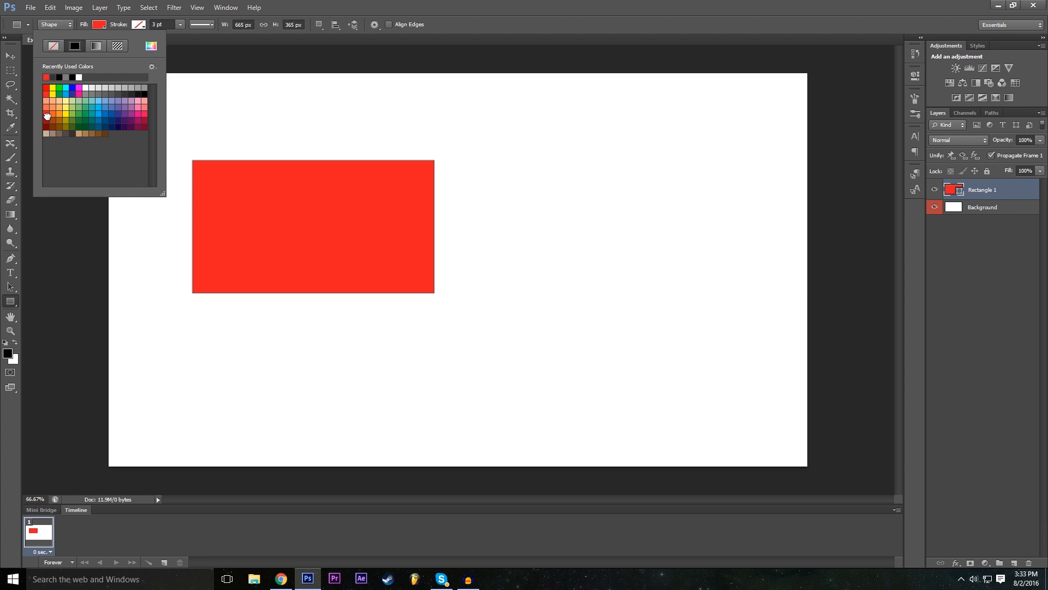
click(46, 121)
click(46, 114)
click(131, 94)
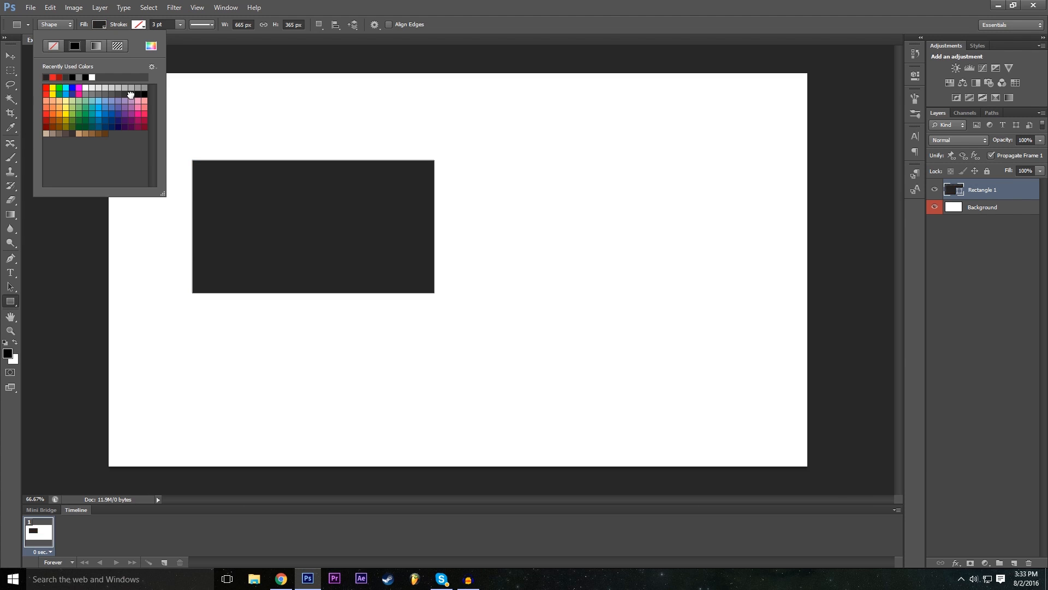
click(713, 2)
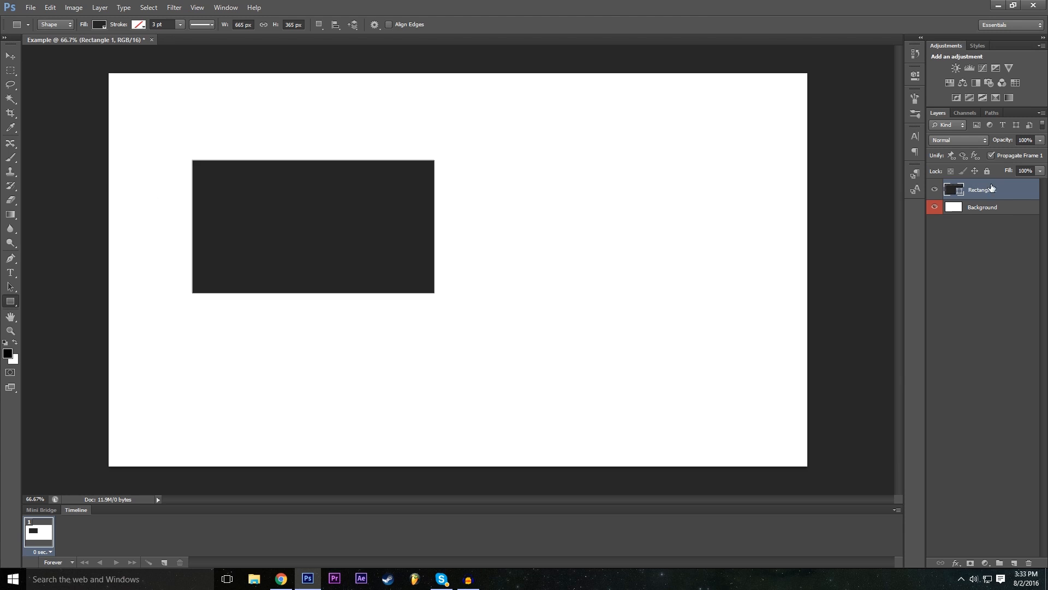
- Move the dark rectangle around the canvas with the Move tool and leave it near the centre
click(6, 54)
drag(341, 218, 453, 266)
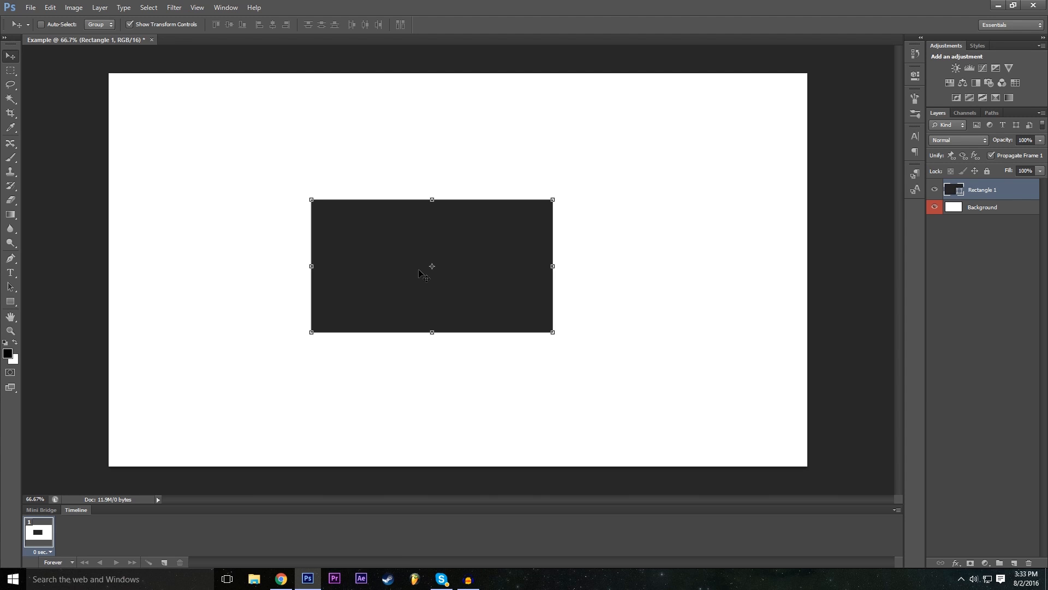
drag(421, 272, 434, 201)
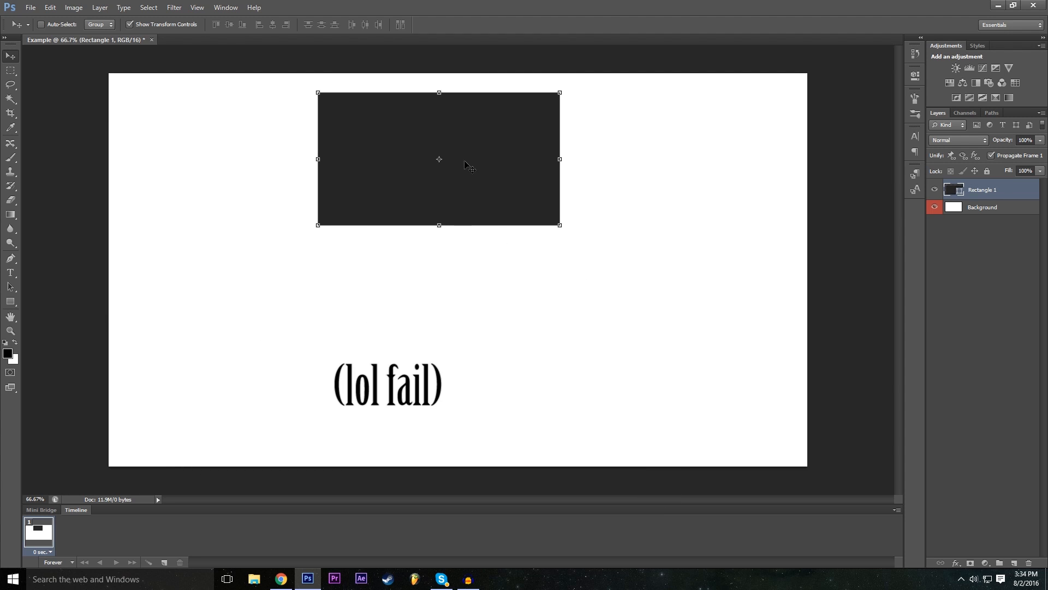
drag(458, 156, 473, 285)
mouse_move(453, 299)
mouse_down()
mouse_move(438, 257)
mouse_move(505, 271)
mouse_move(561, 306)
mouse_move(387, 254)
mouse_move(293, 310)
mouse_move(421, 308)
mouse_move(434, 172)
mouse_move(407, 185)
mouse_move(408, 217)
mouse_move(407, 134)
mouse_move(407, 246)
mouse_move(348, 255)
mouse_move(577, 267)
mouse_move(247, 314)
mouse_move(475, 320)
mouse_move(540, 290)
mouse_move(600, 285)
mouse_move(388, 295)
mouse_move(317, 422)
mouse_move(532, 328)
mouse_move(524, 349)
mouse_move(525, 333)
mouse_move(534, 355)
mouse_move(517, 350)
mouse_move(475, 263)
mouse_move(446, 264)
mouse_move(290, 199)
mouse_move(522, 402)
mouse_move(375, 274)
mouse_move(369, 237)
mouse_move(475, 307)
mouse_move(399, 279)
mouse_move(439, 297)
mouse_up()
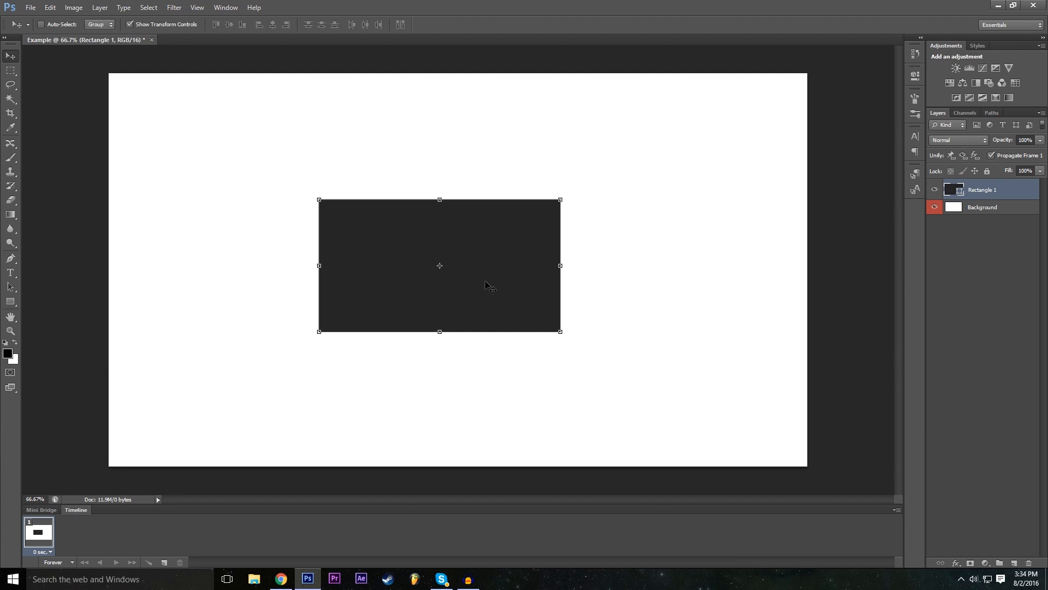
- Rotate the rectangle counterclockwise by about 17 degrees with Free Transform, and reset its rotation to 0 degrees
key(ctrl+t)
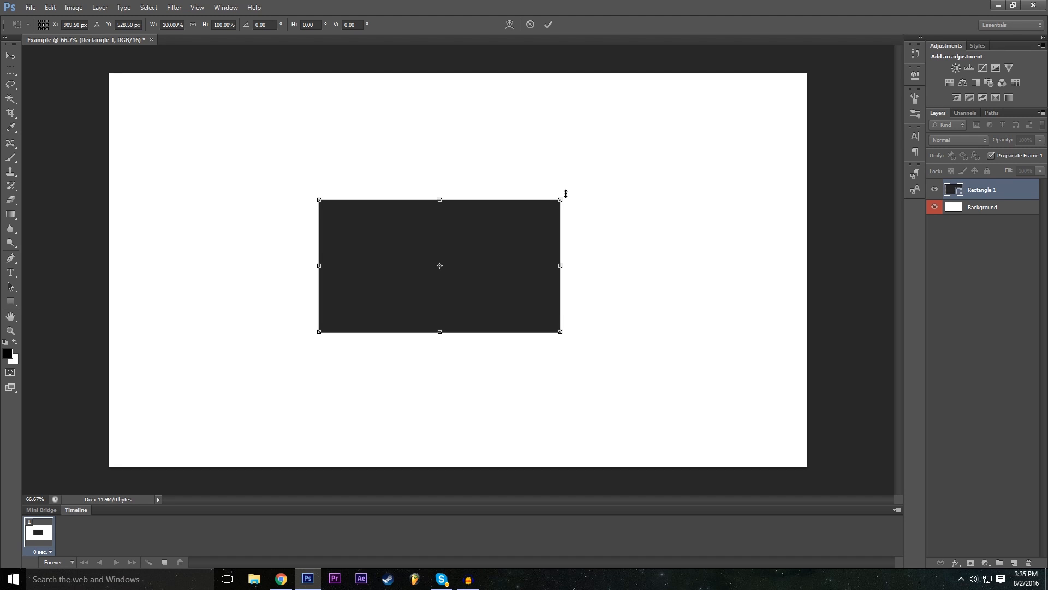
drag(566, 191, 575, 141)
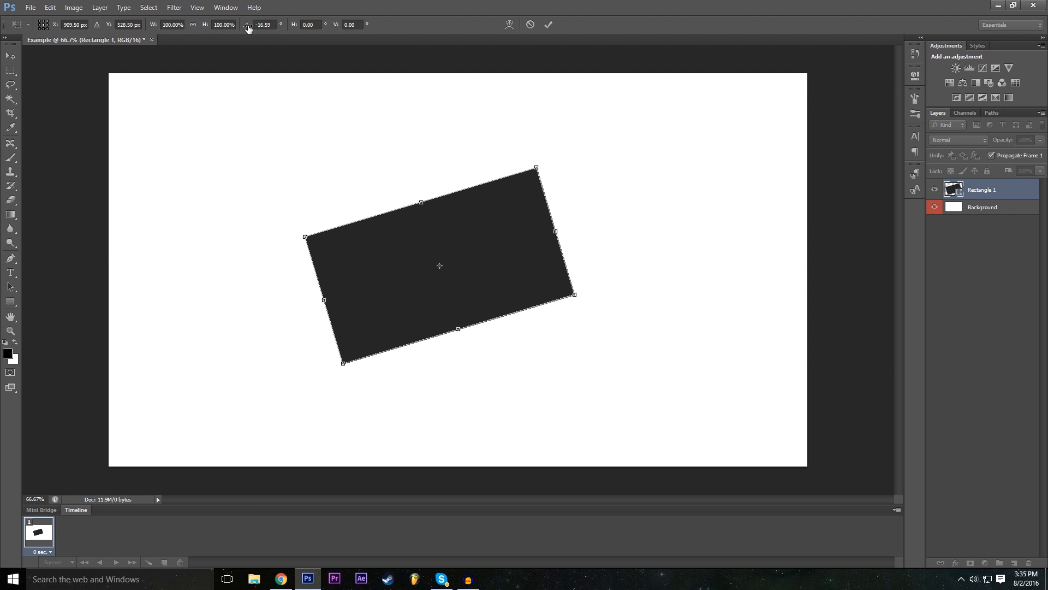
drag(246, 26, 1006, 213)
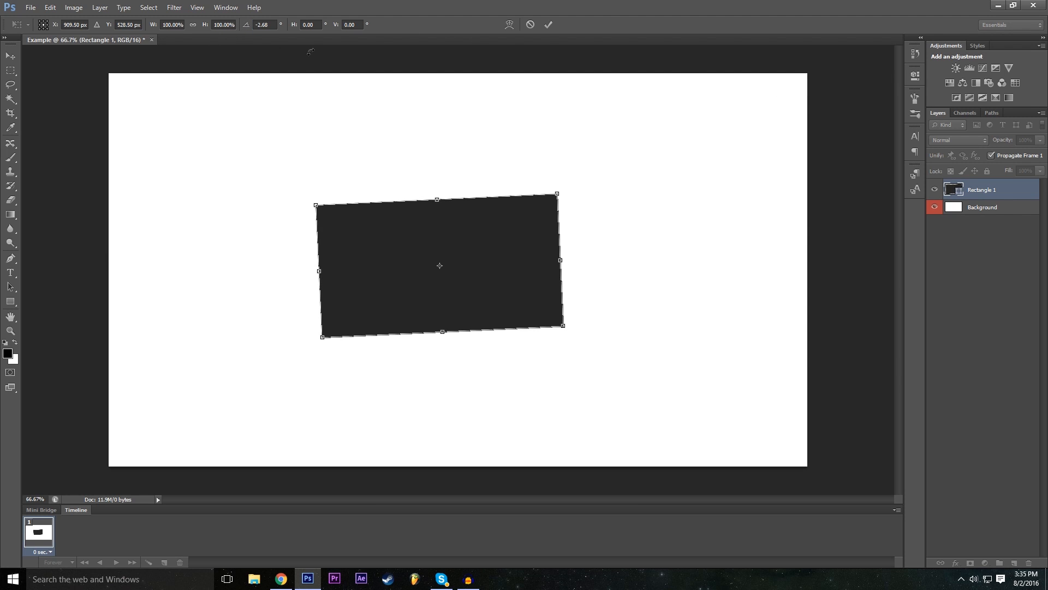
double_click(260, 26)
text(0)
key(Return)
- Vary the rectangle's rotation angle in both directions, and set it back to 0 degrees
mouse_move(588, 188)
mouse_down()
mouse_move(604, 201)
mouse_move(588, 186)
mouse_up()
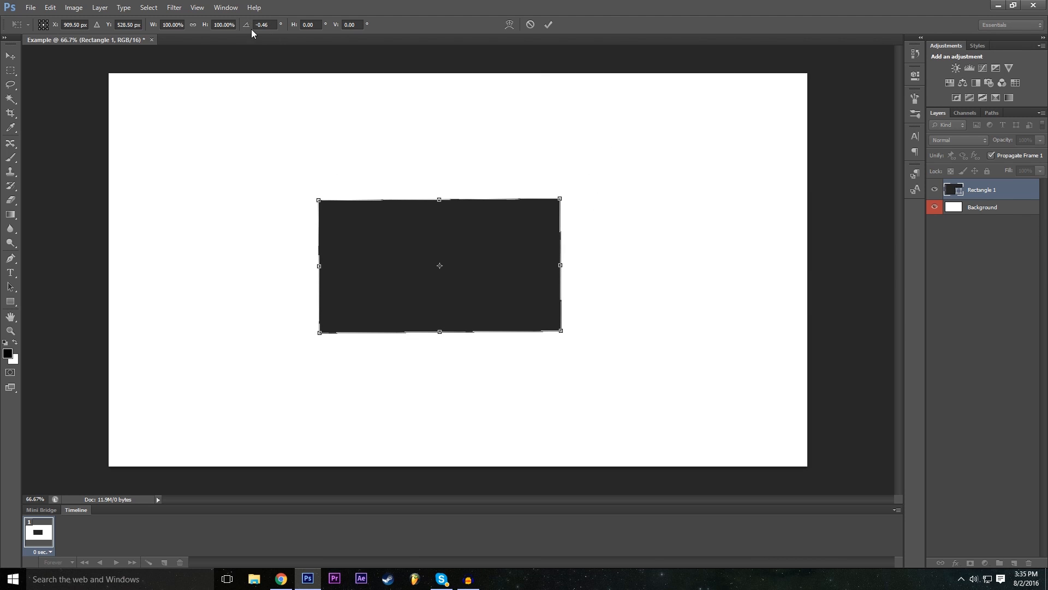
drag(251, 31, 563, 115)
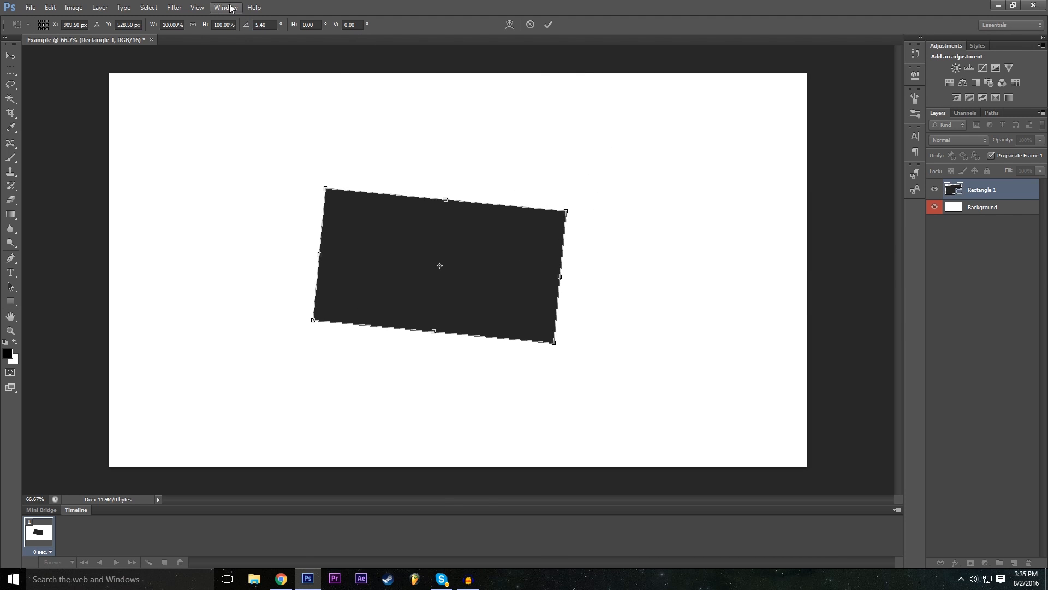
drag(252, 27, 402, 203)
click(266, 23)
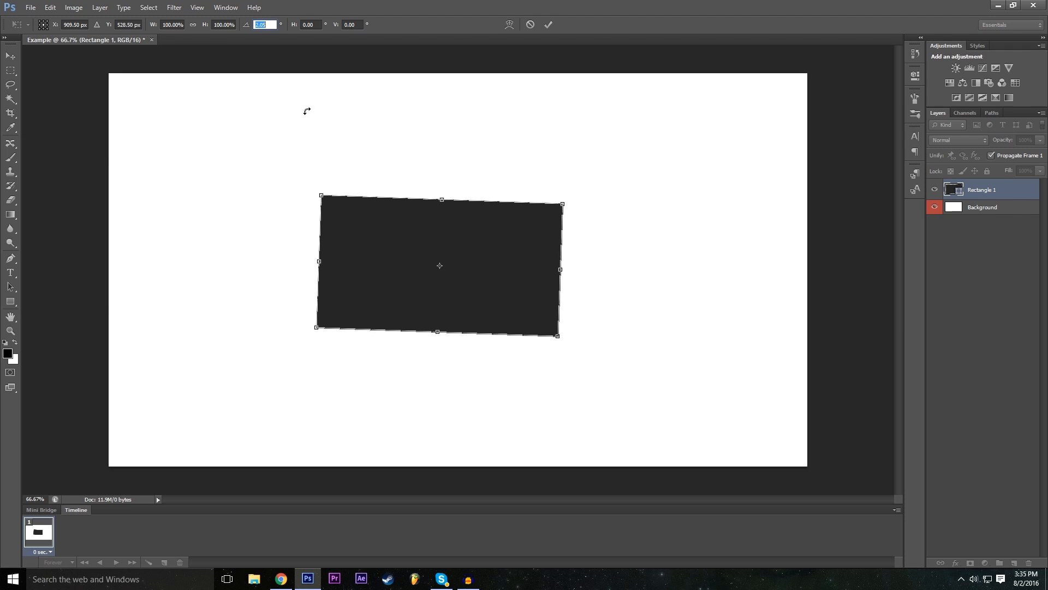
text(0)
key(Return)
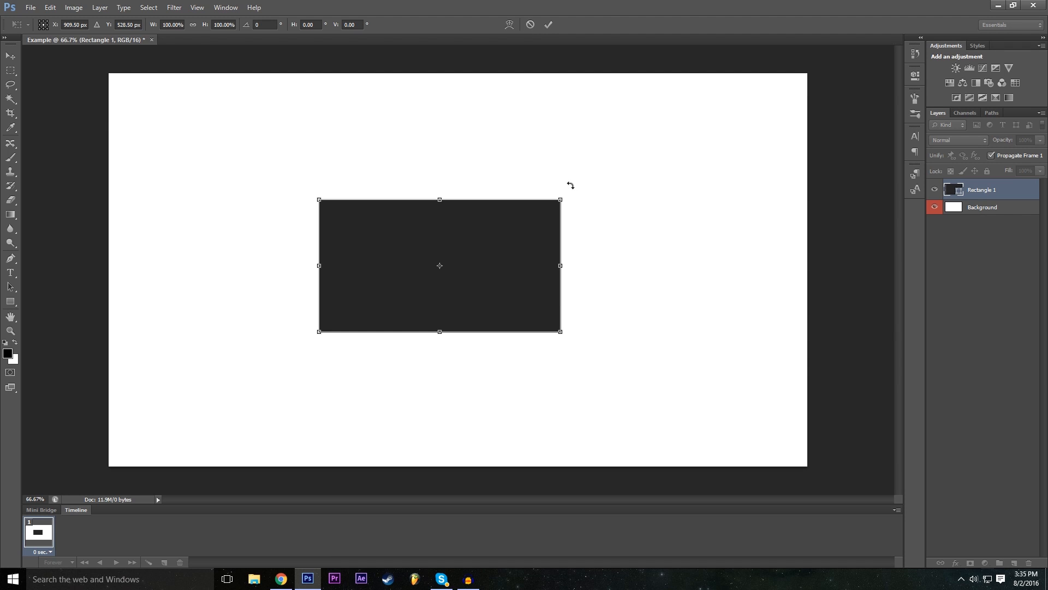
- Rotate the rectangle about 49 degrees, enlarge it to about 137% width and 212% height, and cancel the transform
drag(571, 185, 606, 416)
drag(520, 255, 589, 196)
drag(419, 343, 376, 379)
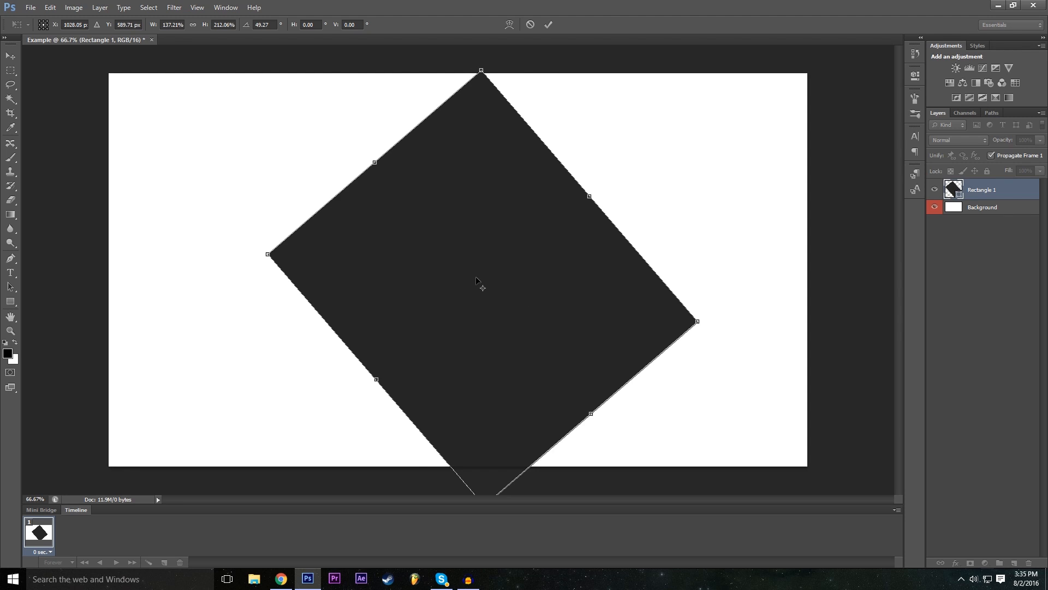
click(527, 27)
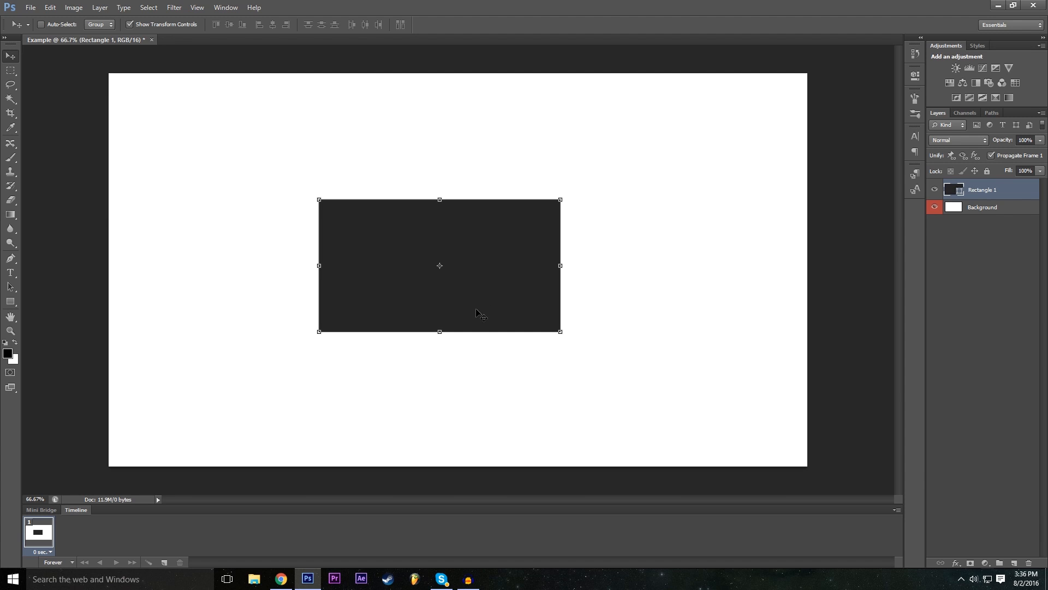
- Scale the dark rectangle to 200% width and 200% height with Free Transform, and apply the transform
click(472, 332)
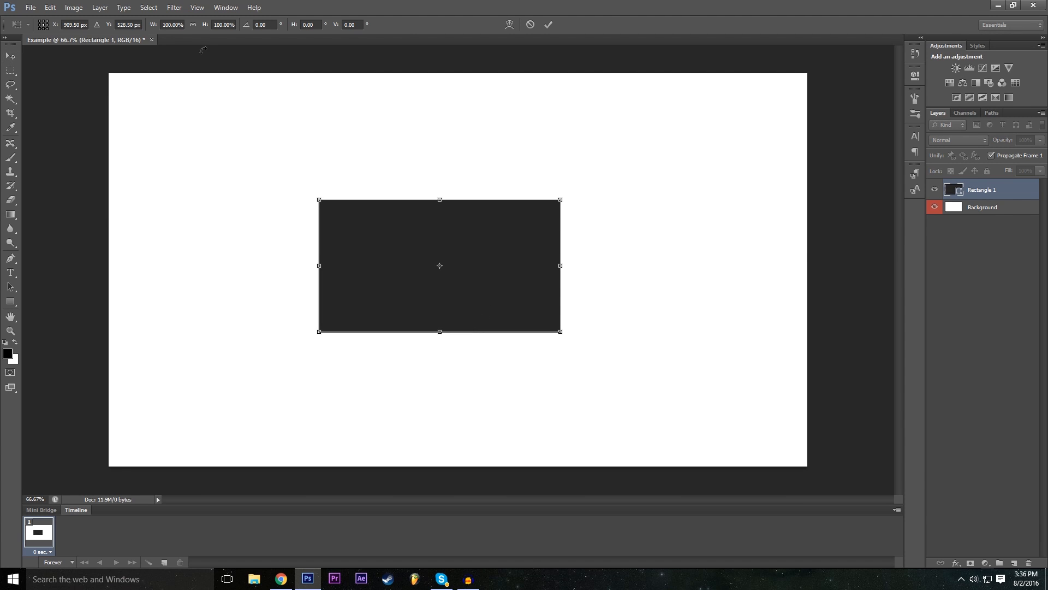
click(176, 24)
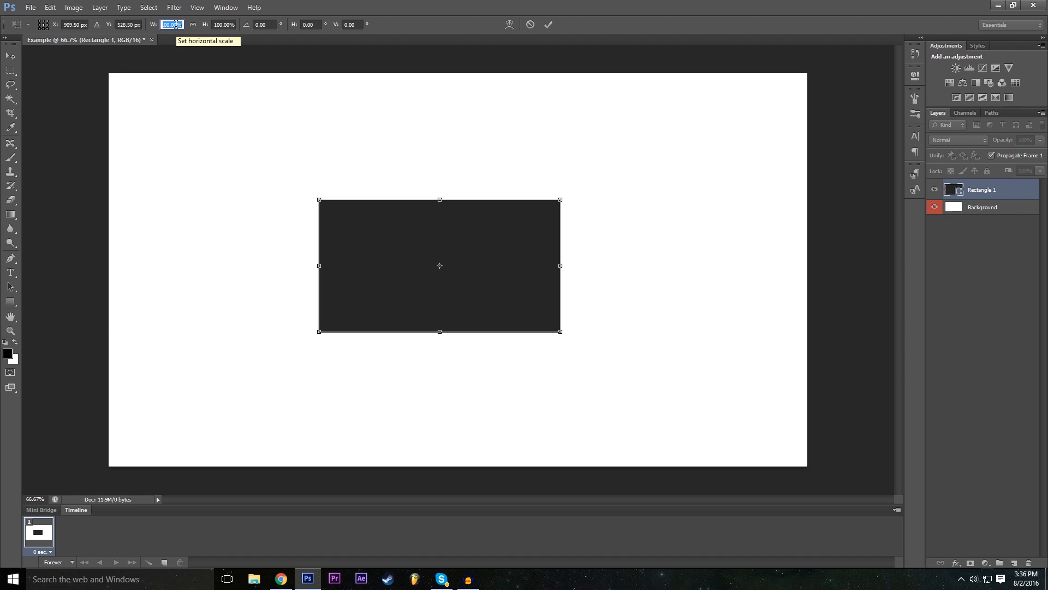
drag(558, 264, 602, 264)
click(177, 22)
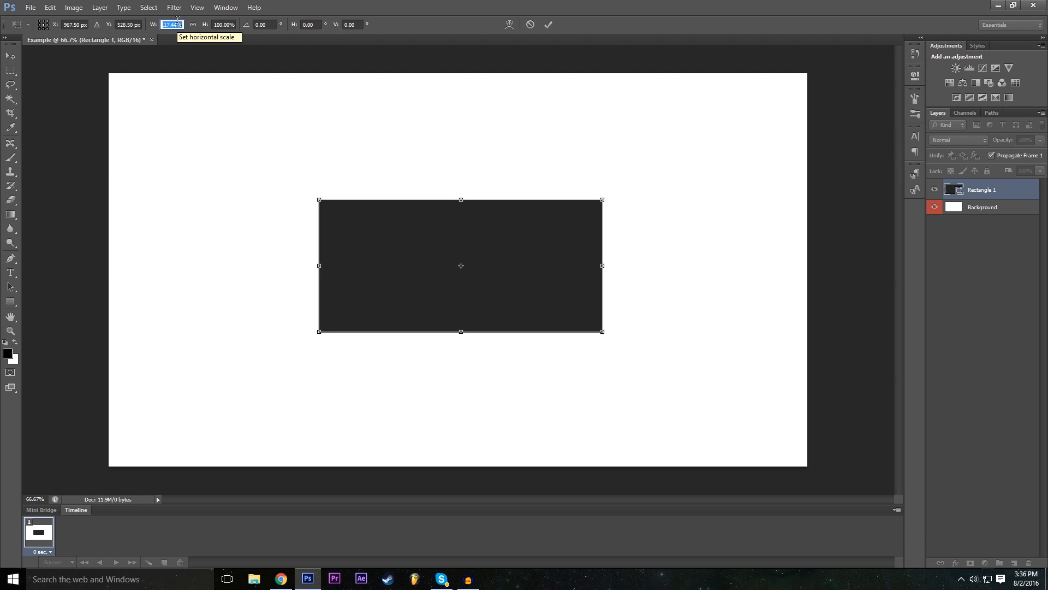
text(200)
key(Return)
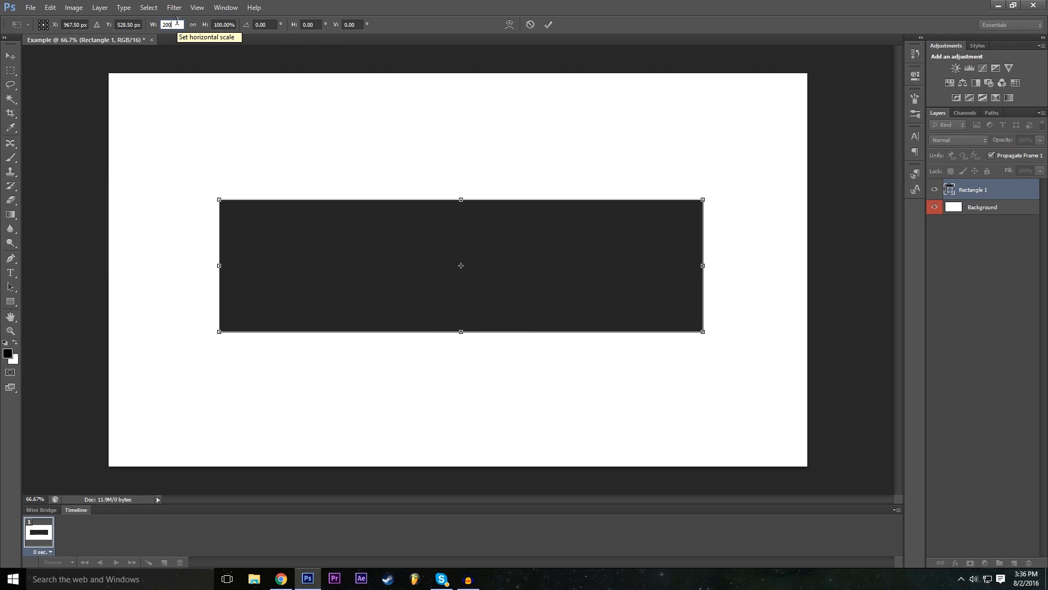
click(225, 24)
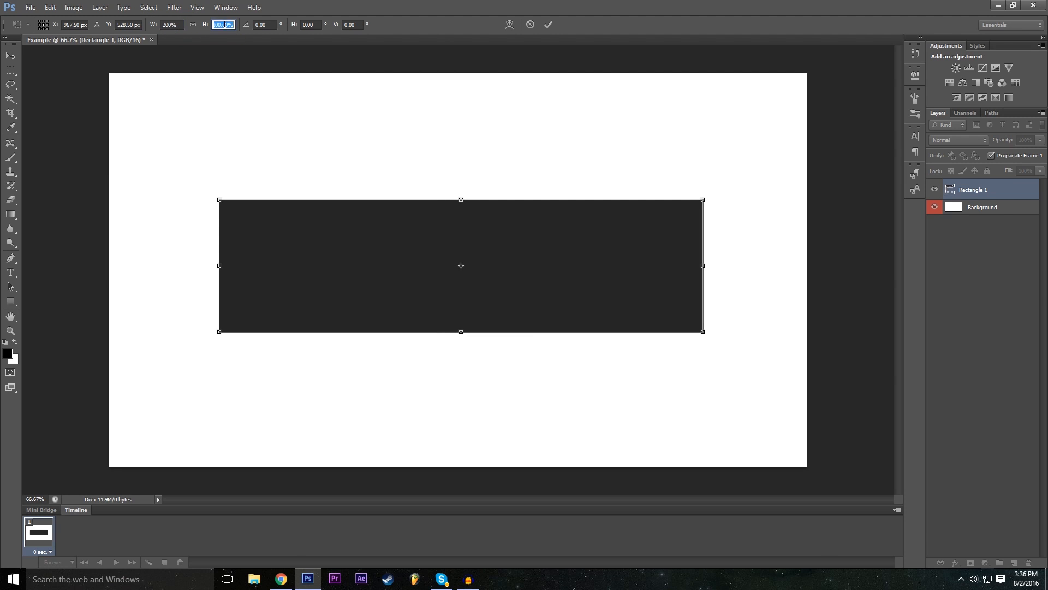
text(200)
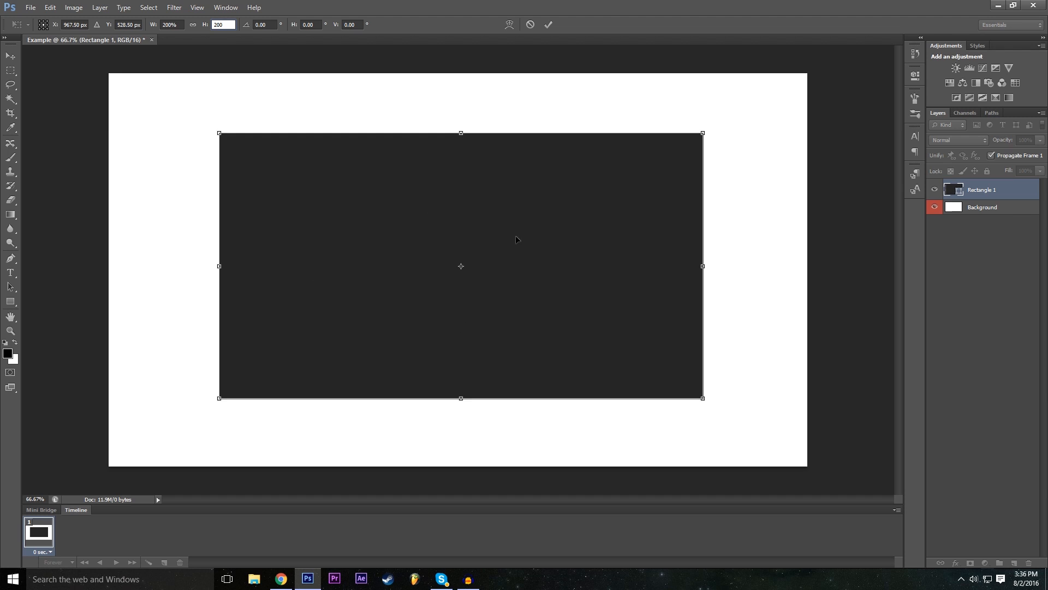
click(549, 24)
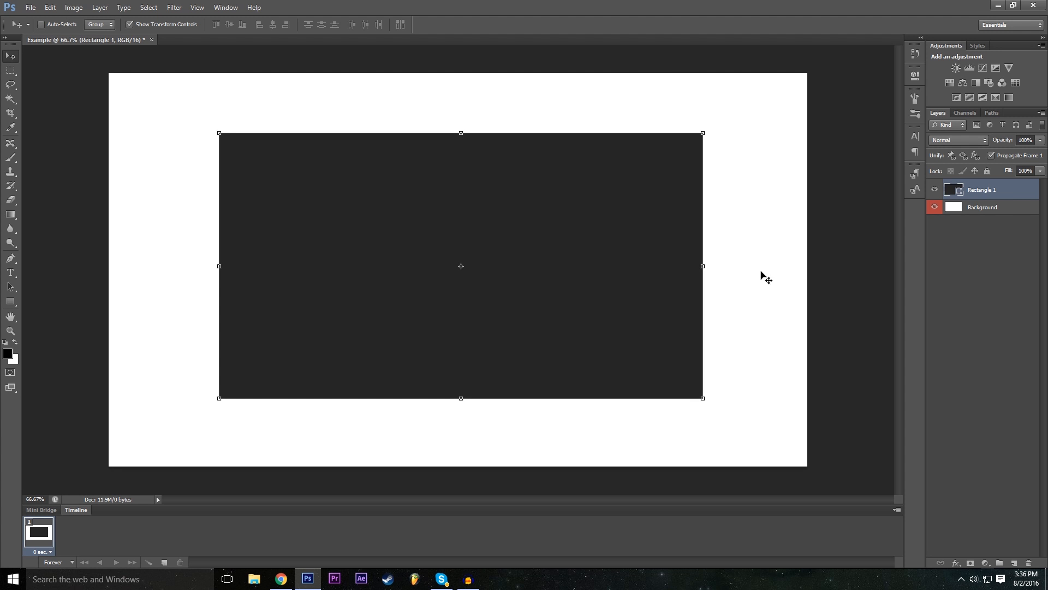
- Squash the Background layer from its upper edge to about 89% height, and cancel the transform
click(982, 209)
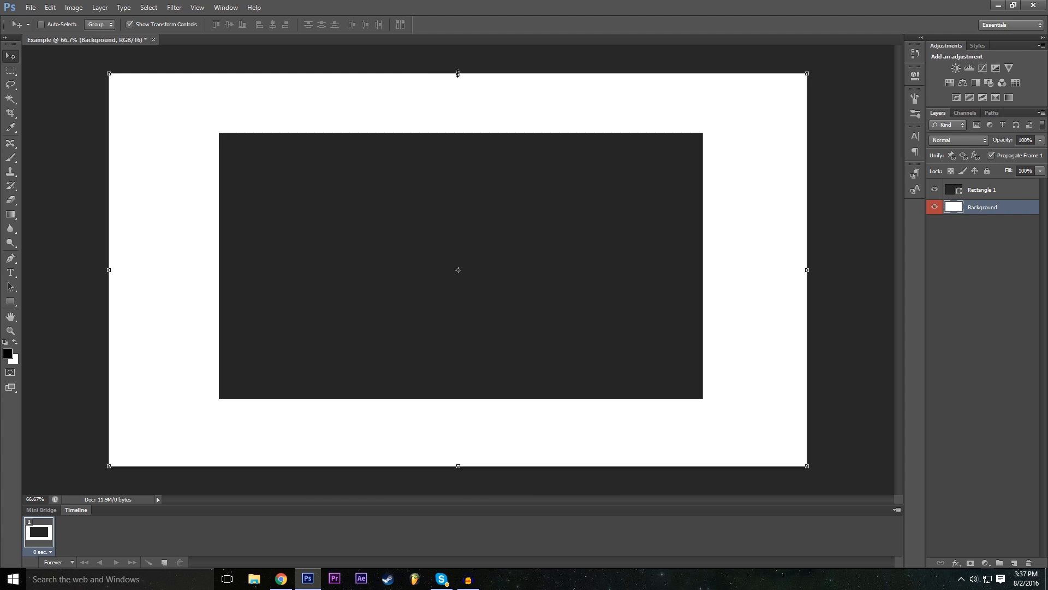
drag(458, 74, 457, 115)
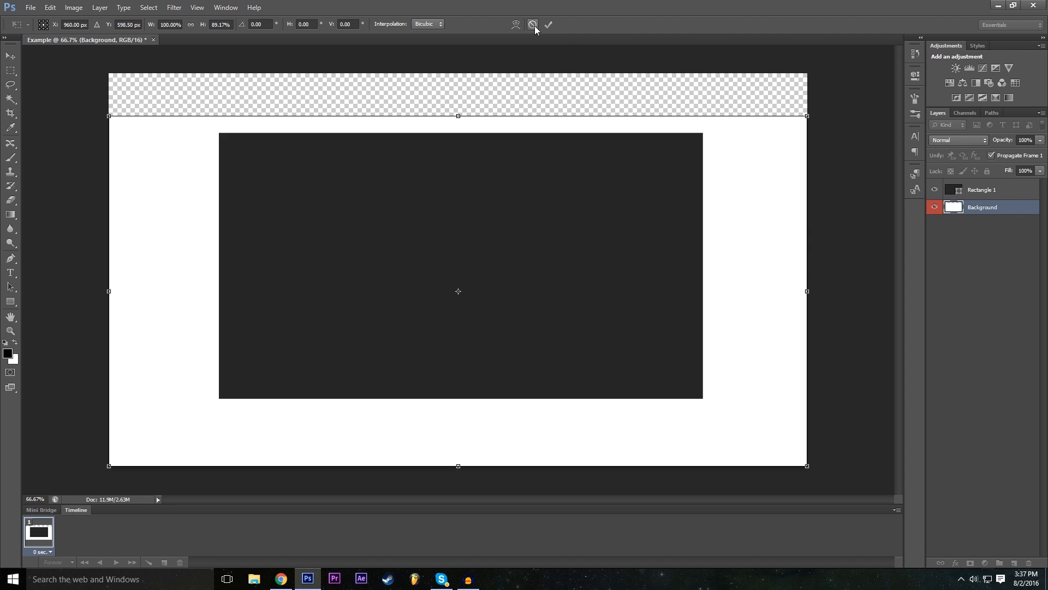
click(534, 24)
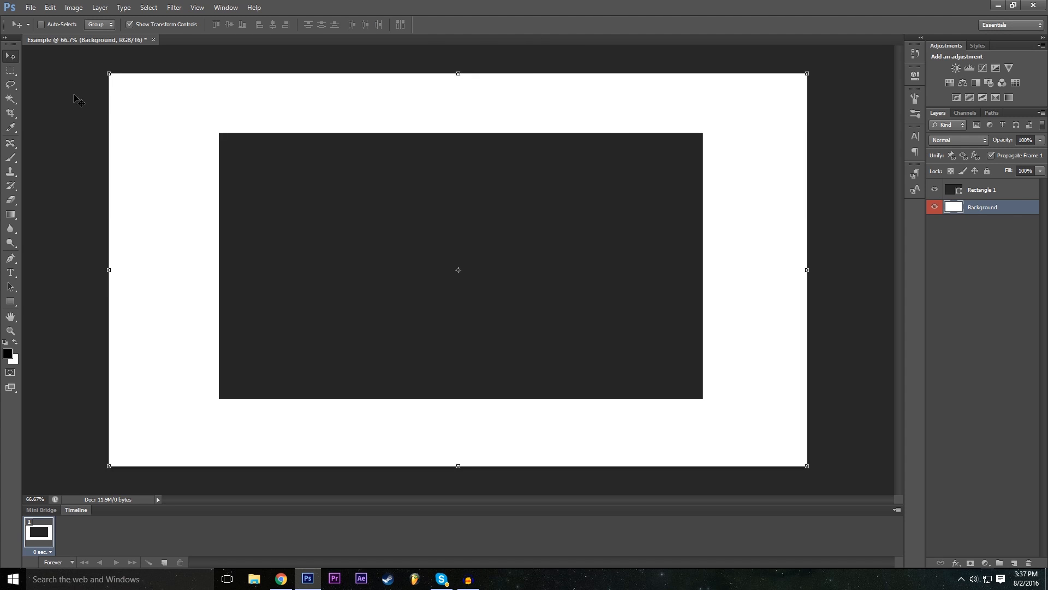
- Switch the active layer between Rectangle 1 and Background, and leave Rectangle 1 selected
click(1002, 197)
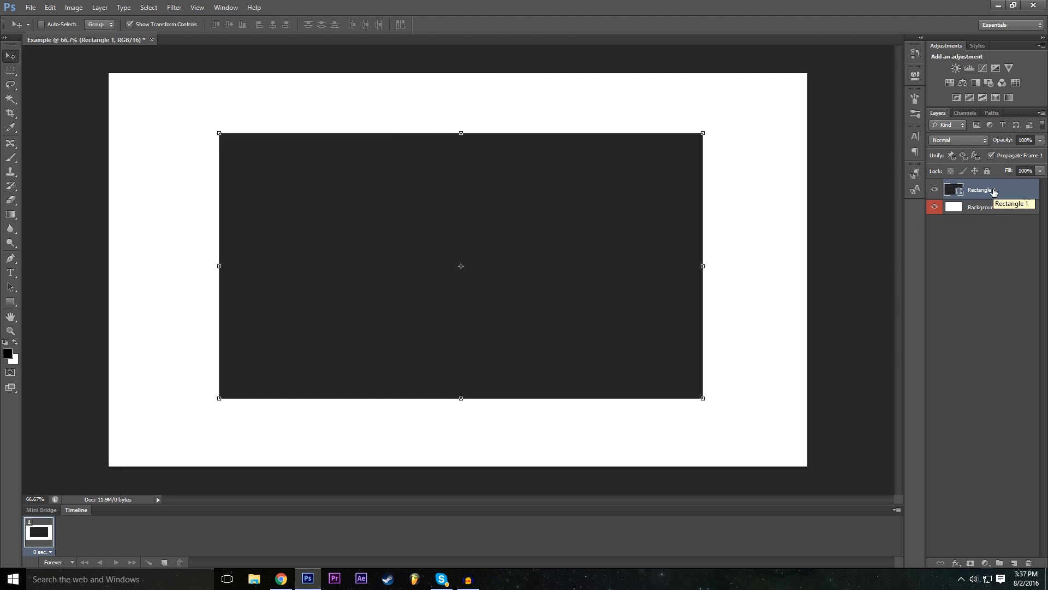
drag(965, 208, 992, 189)
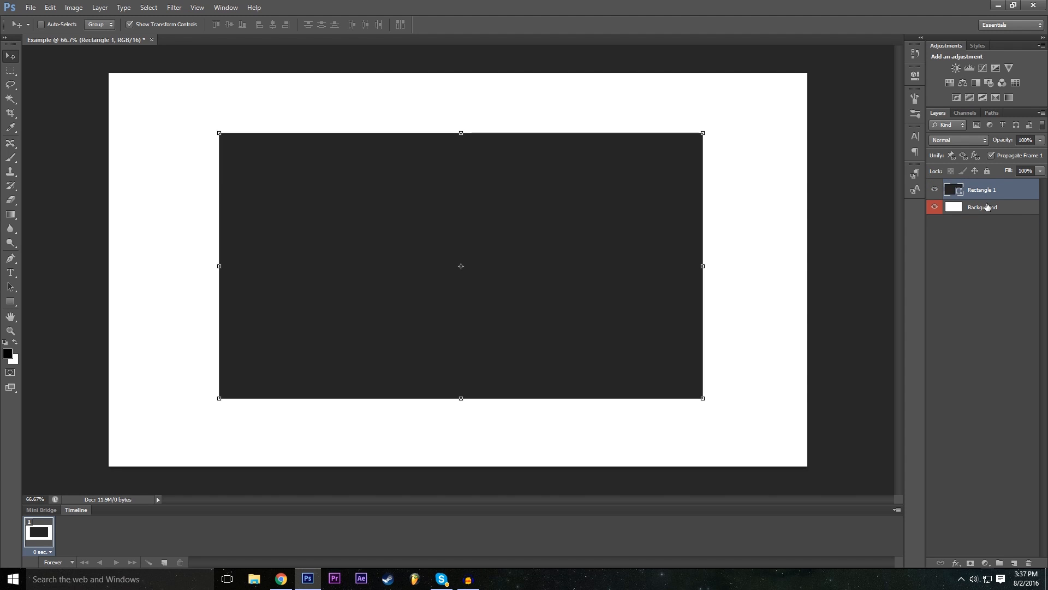
click(986, 208)
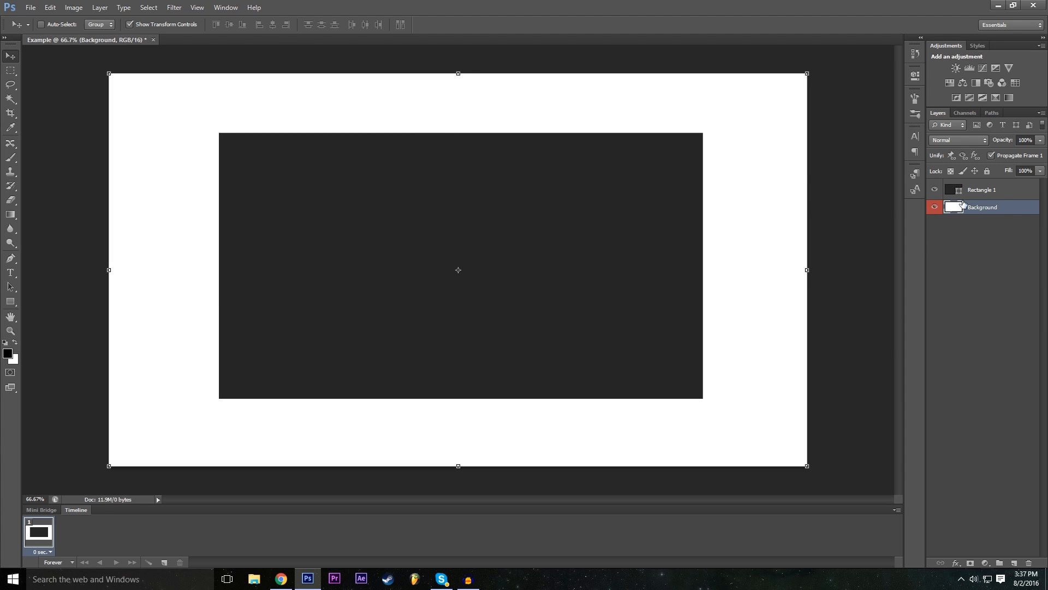
drag(983, 211, 983, 187)
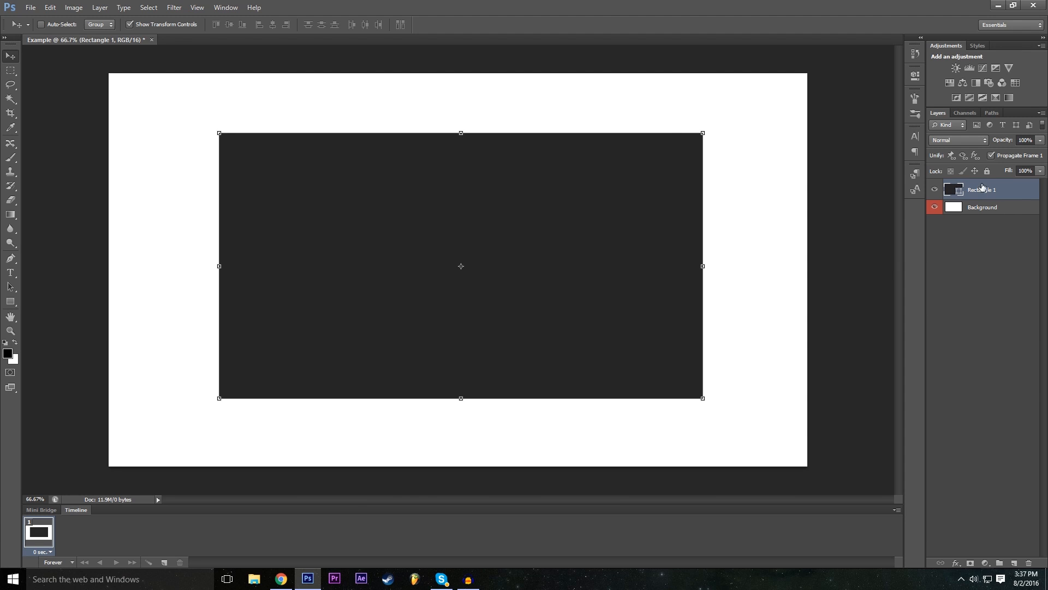
click(995, 228)
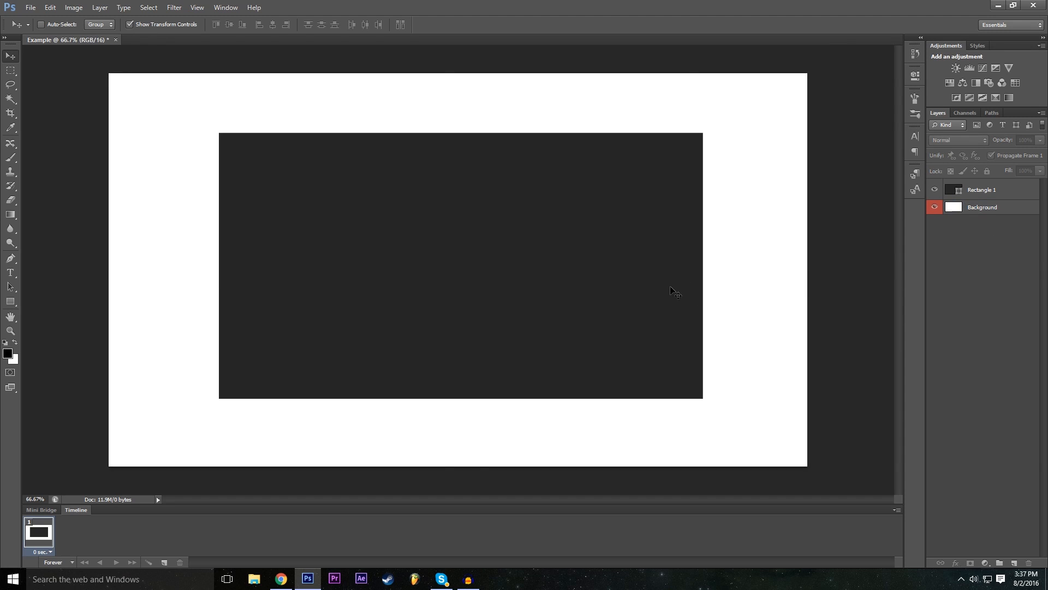
click(975, 213)
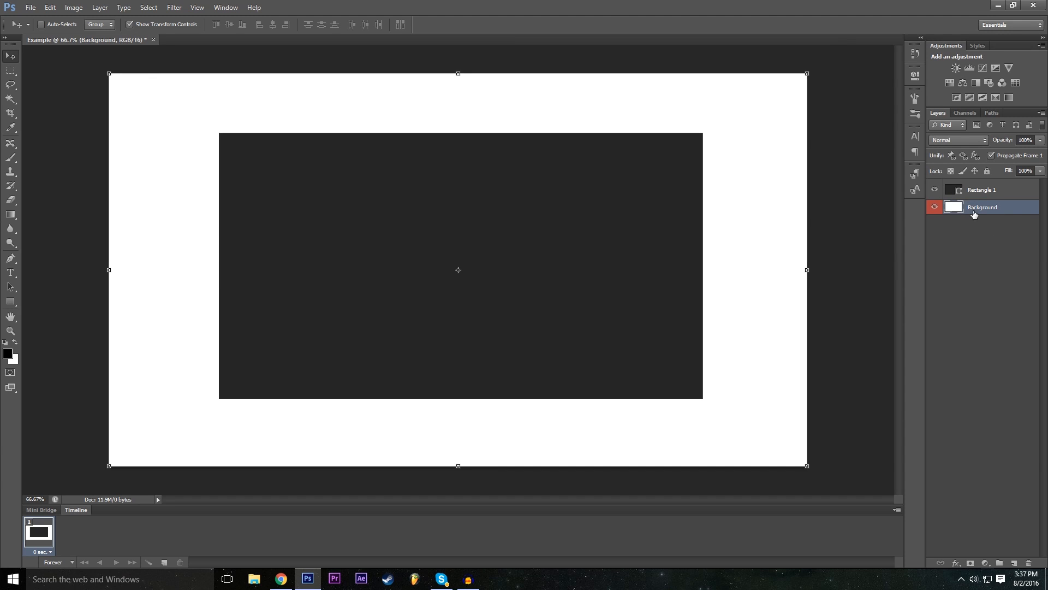
click(957, 189)
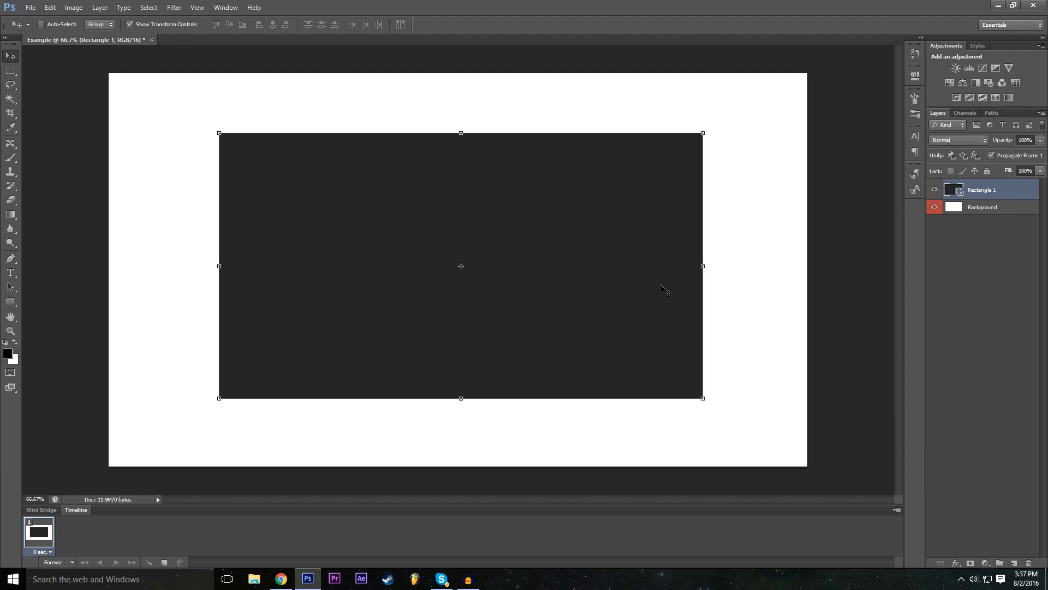
- Add a drop shadow to the Rectangle 1 layer with 23% spread and a larger shadow size
click(957, 565)
click(963, 437)
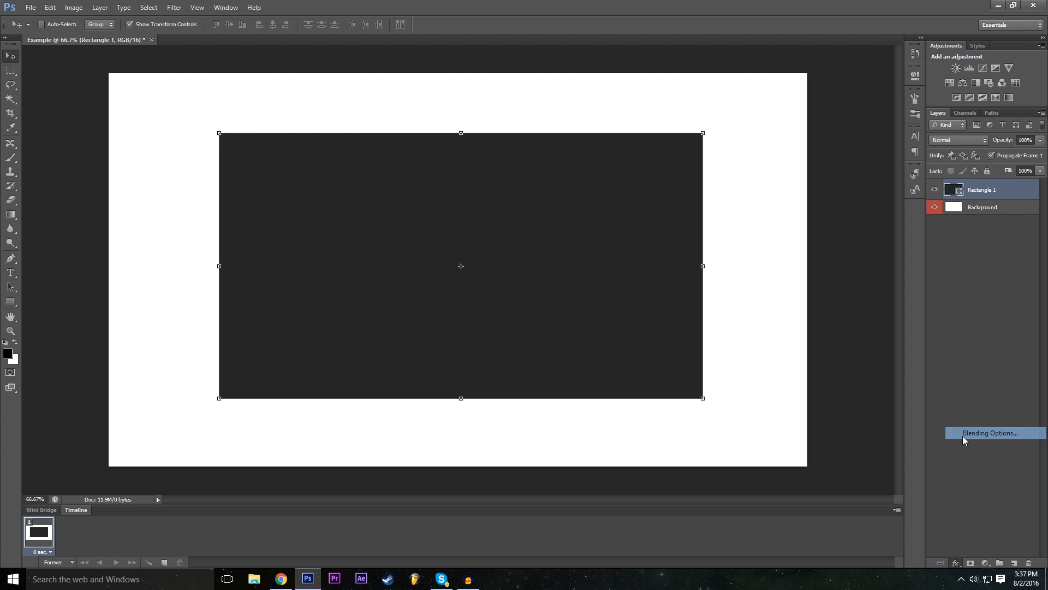
drag(353, 185, 956, 250)
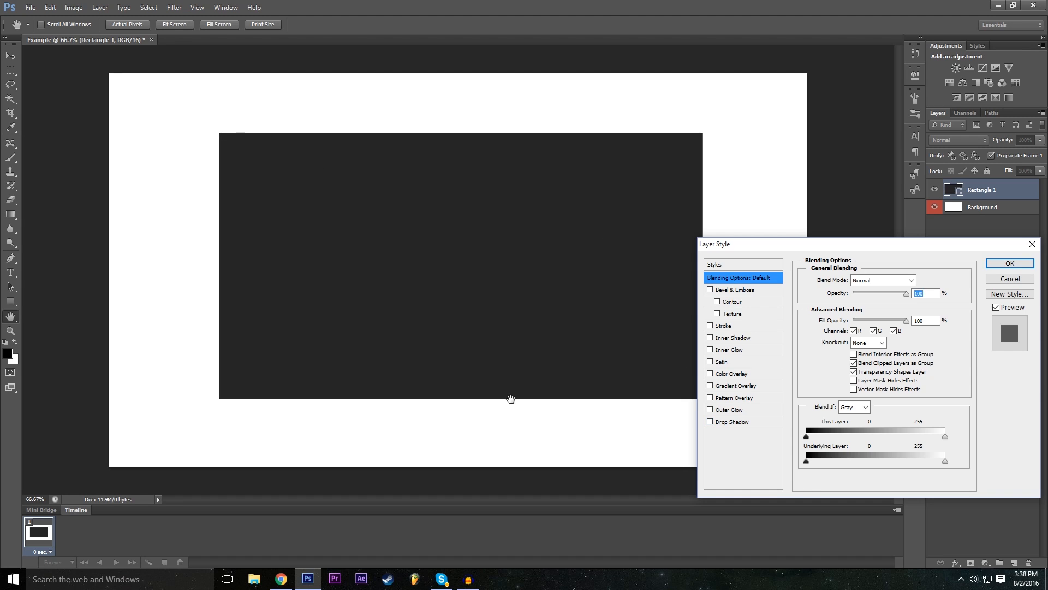
click(731, 421)
click(711, 422)
click(711, 422)
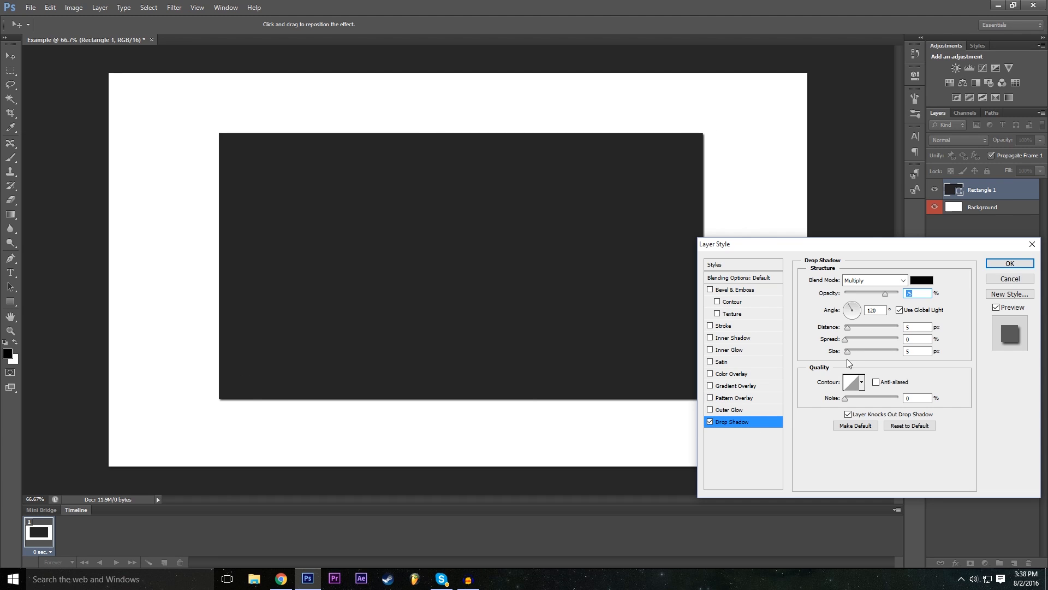
mouse_move(850, 354)
mouse_down()
mouse_move(865, 349)
mouse_move(854, 339)
mouse_move(895, 340)
mouse_move(843, 345)
mouse_move(860, 337)
mouse_move(881, 349)
mouse_move(860, 357)
mouse_up()
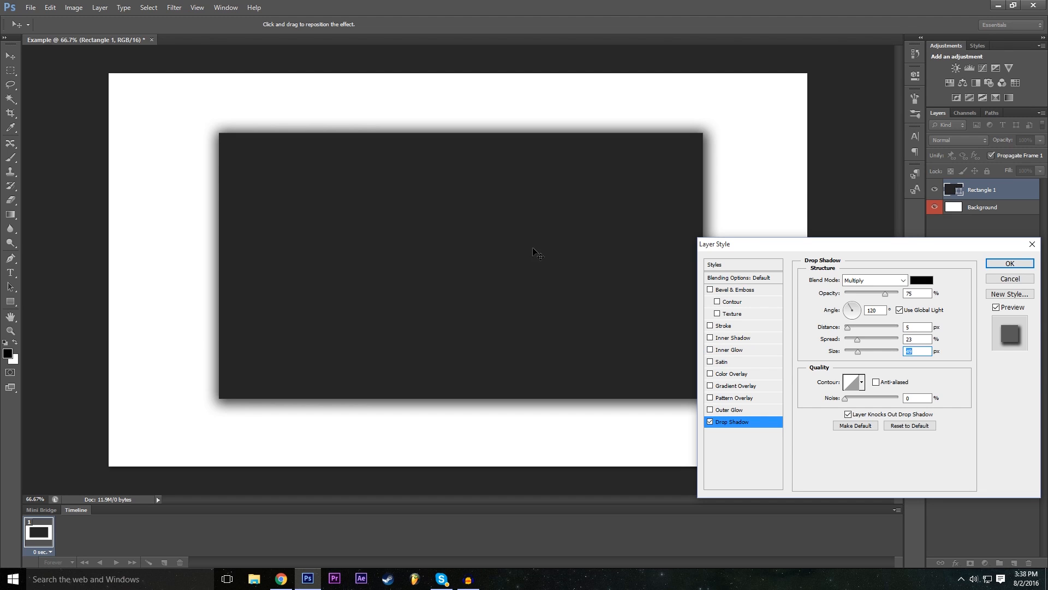
- Add an outside stroke to the rectangle in red (ff0000) with a size of 10 px
mouse_move(802, 245)
mouse_down()
mouse_move(837, 239)
mouse_move(800, 211)
mouse_move(808, 239)
mouse_up()
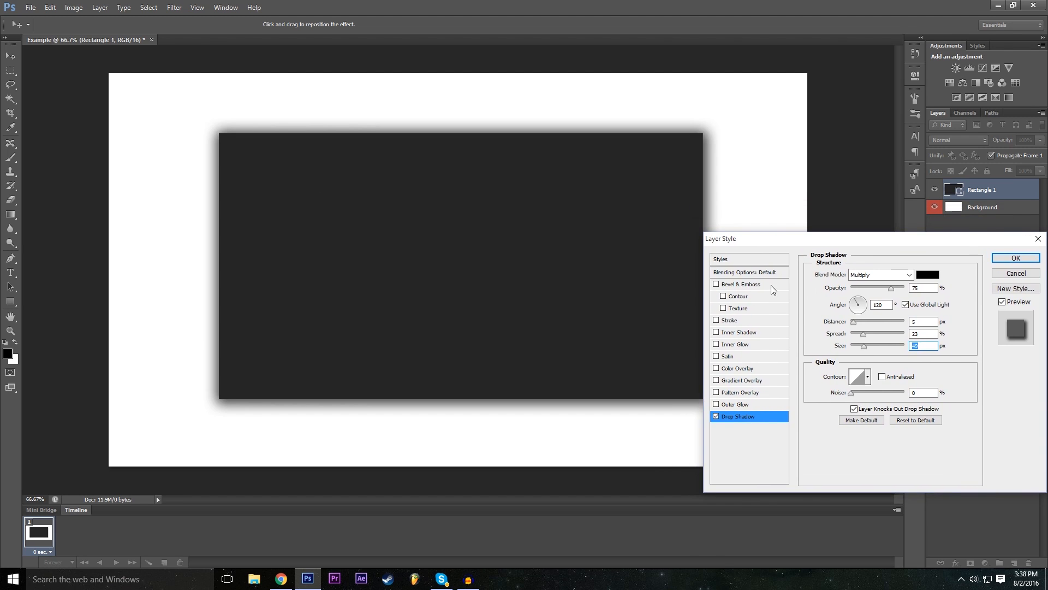
click(717, 321)
click(734, 322)
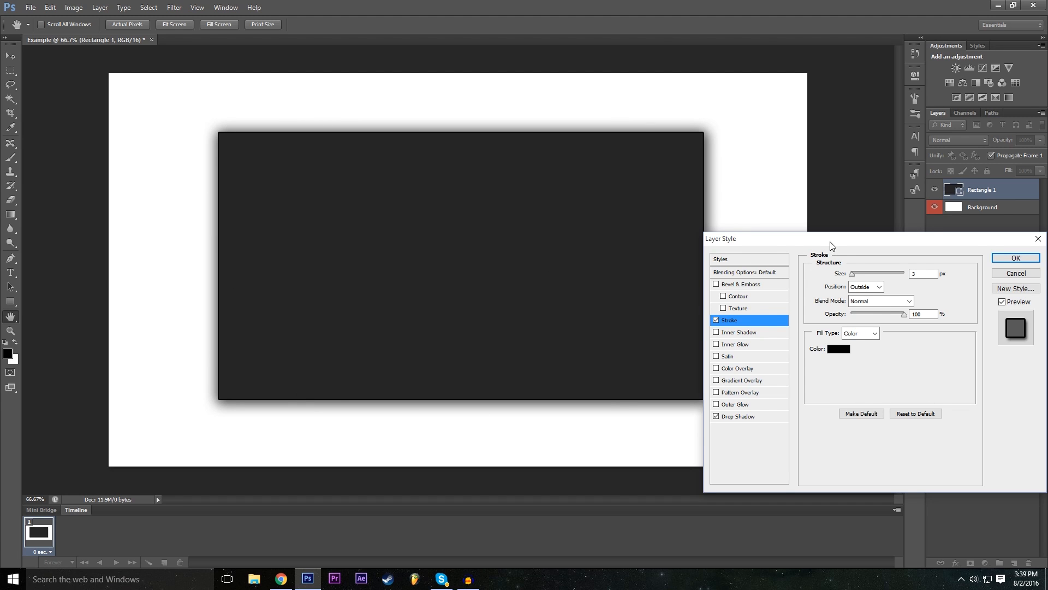
drag(830, 242, 821, 241)
click(832, 350)
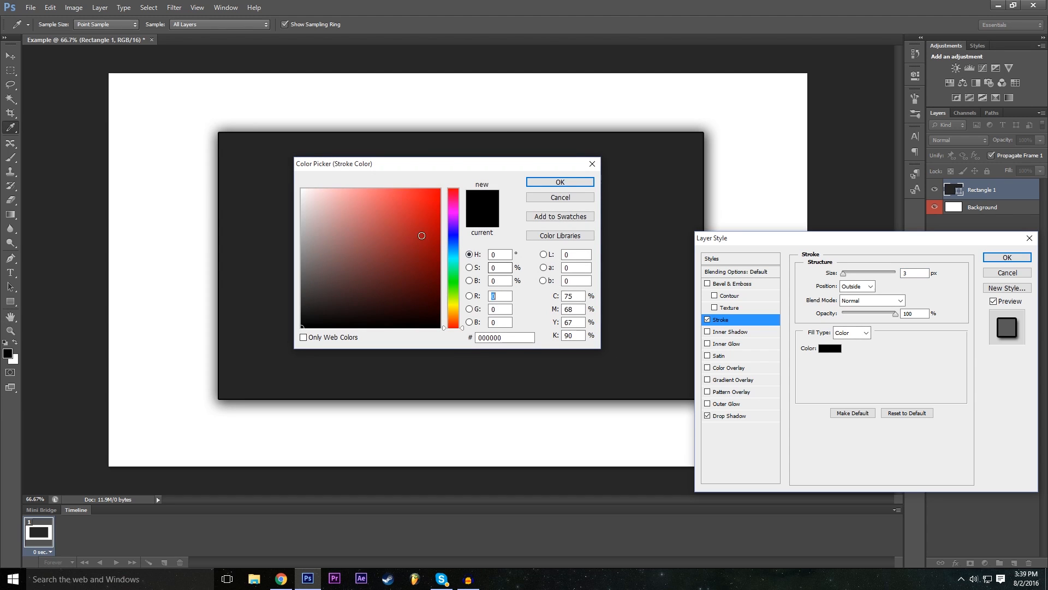
drag(421, 235, 501, 139)
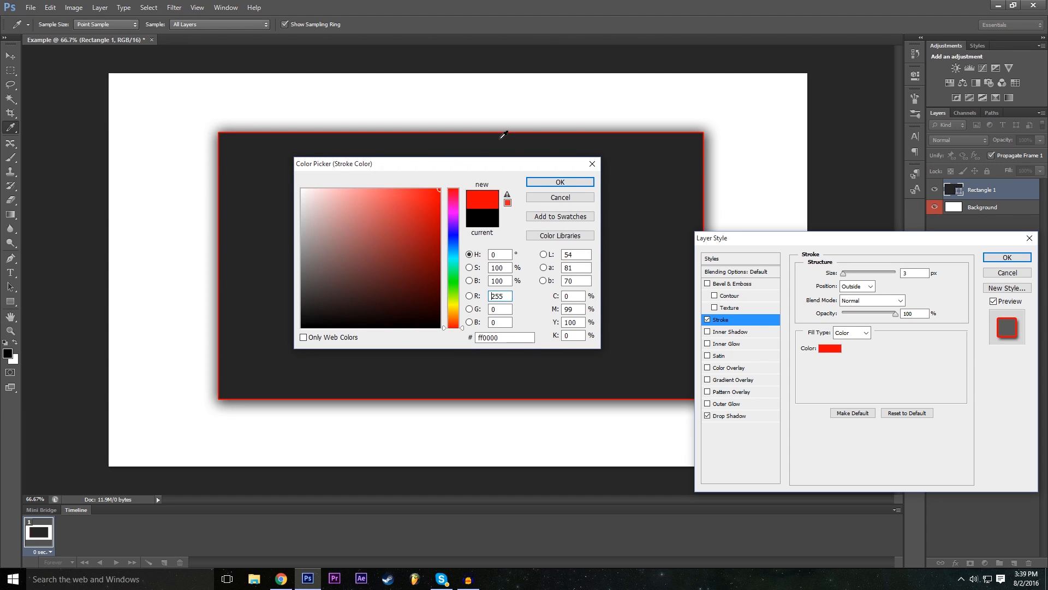
click(559, 184)
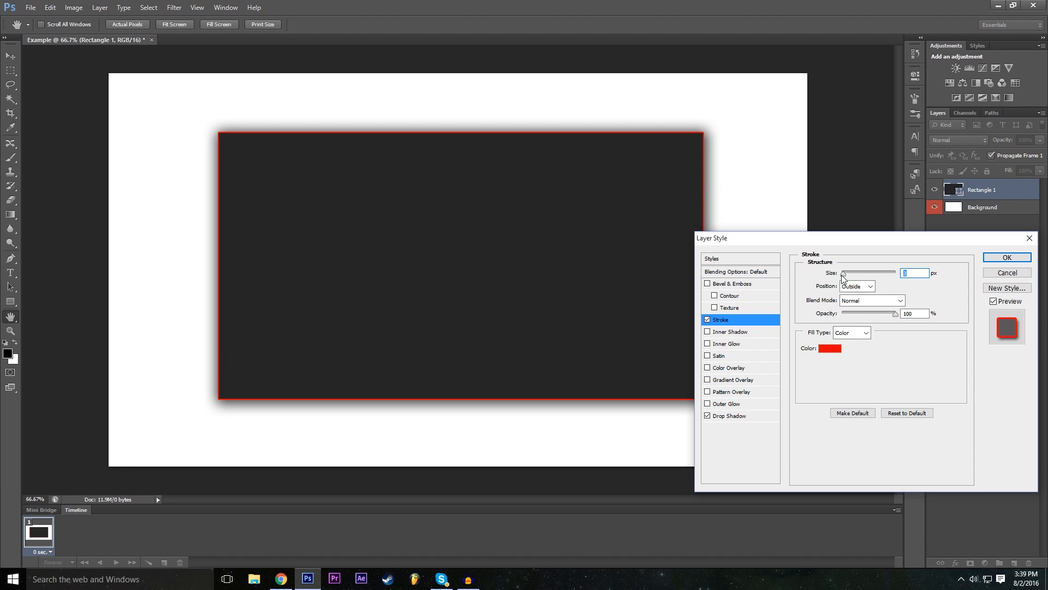
drag(845, 276, 849, 274)
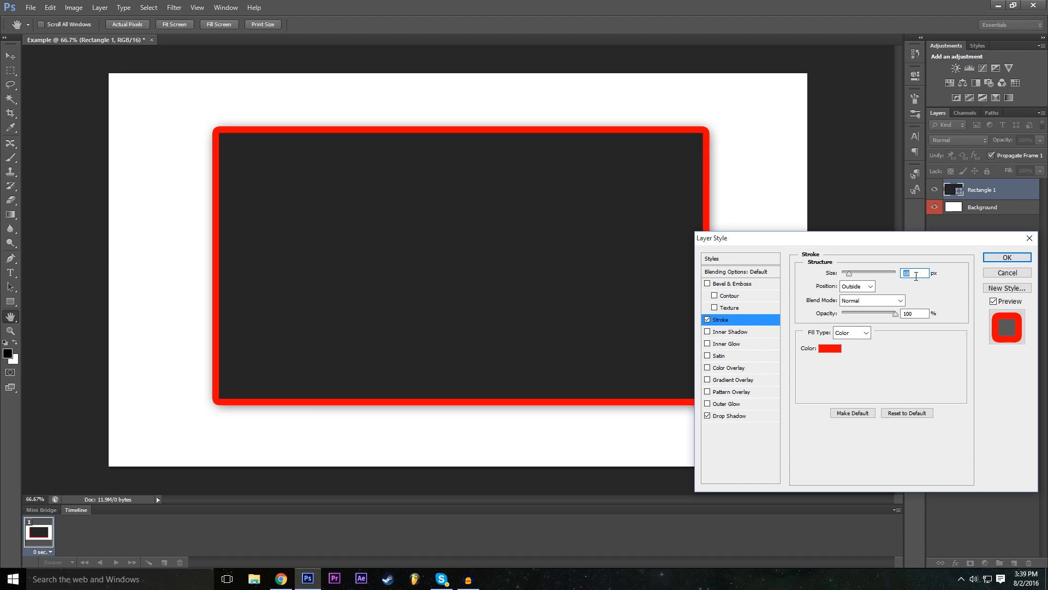
text(10)
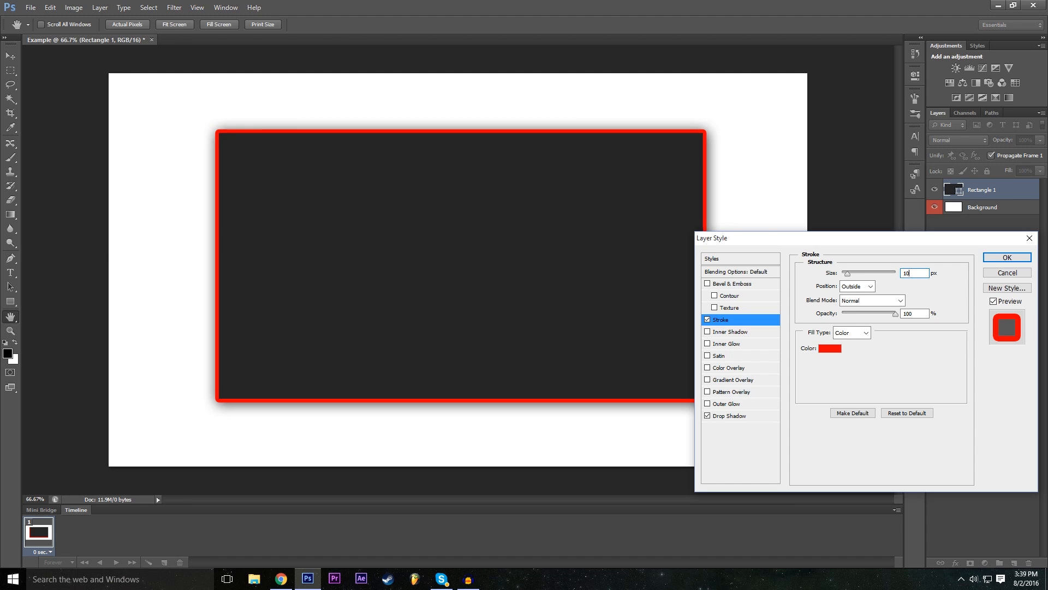
key(Return)
- Add an Inner Bevel to the rectangle with a depth of 286% and a larger bevel size
click(708, 284)
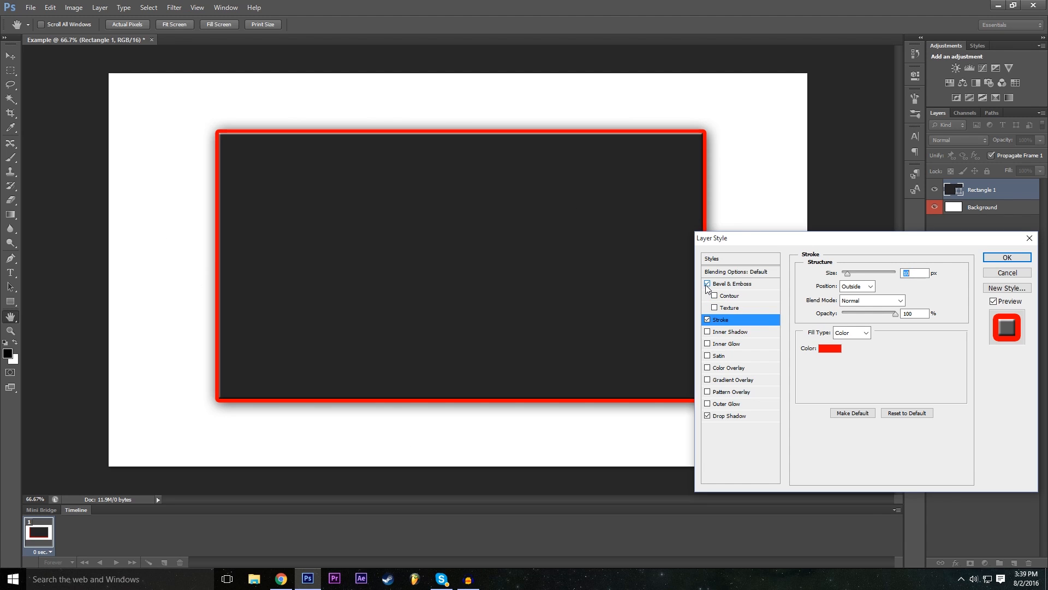
click(736, 284)
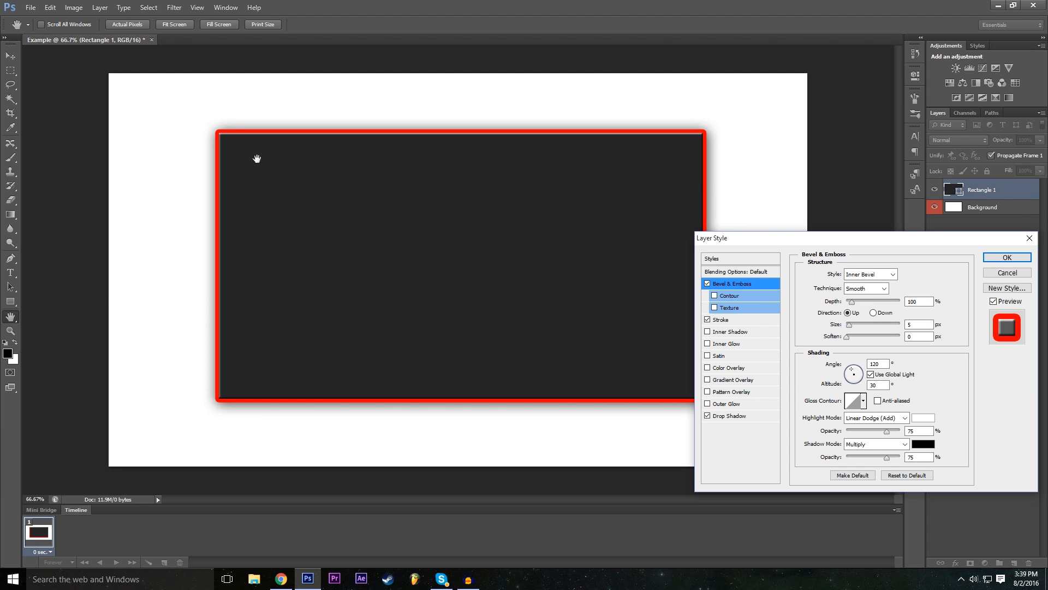
click(708, 283)
click(708, 284)
mouse_move(857, 308)
mouse_down()
mouse_move(879, 307)
mouse_move(864, 307)
mouse_up()
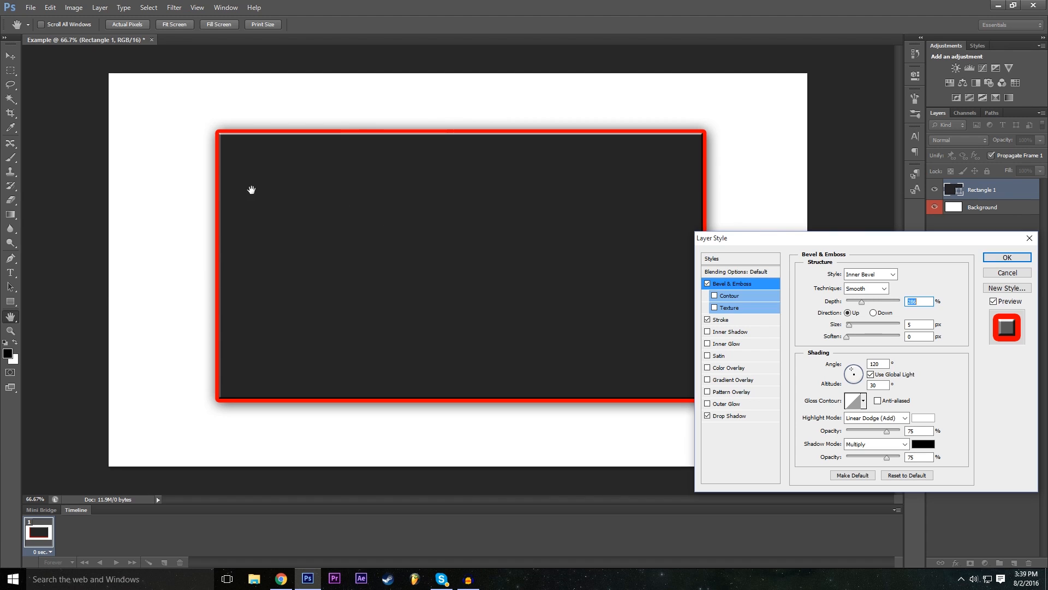
mouse_move(854, 322)
mouse_down()
mouse_move(880, 327)
mouse_move(856, 339)
mouse_up()
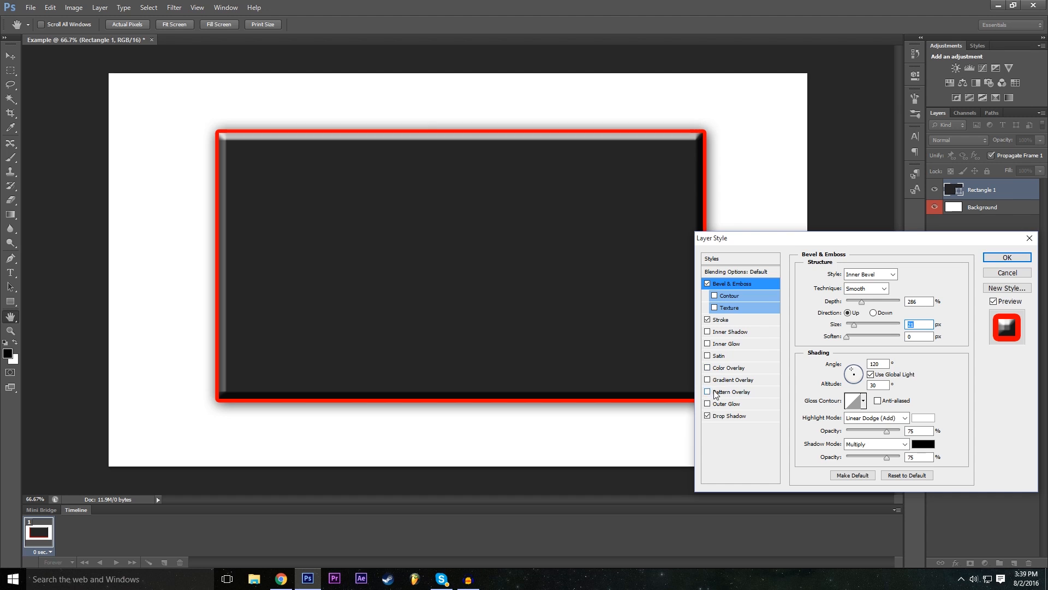
- Add a Pattern Overlay to the rectangle and try the multicoloured, grey and white pattern presets on it
click(730, 392)
click(865, 317)
click(832, 350)
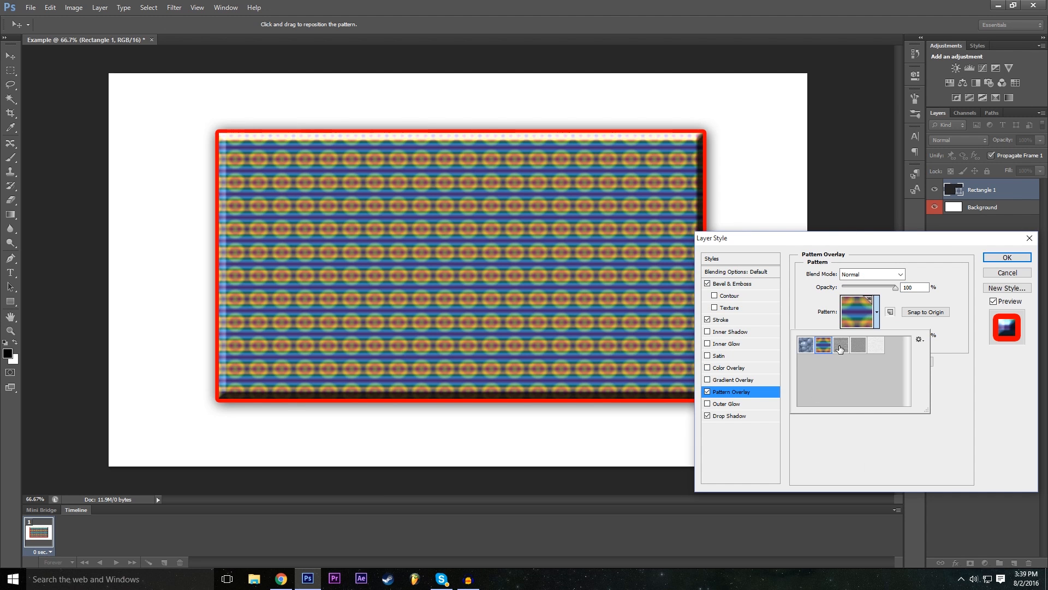
click(841, 349)
click(859, 349)
click(875, 345)
click(859, 345)
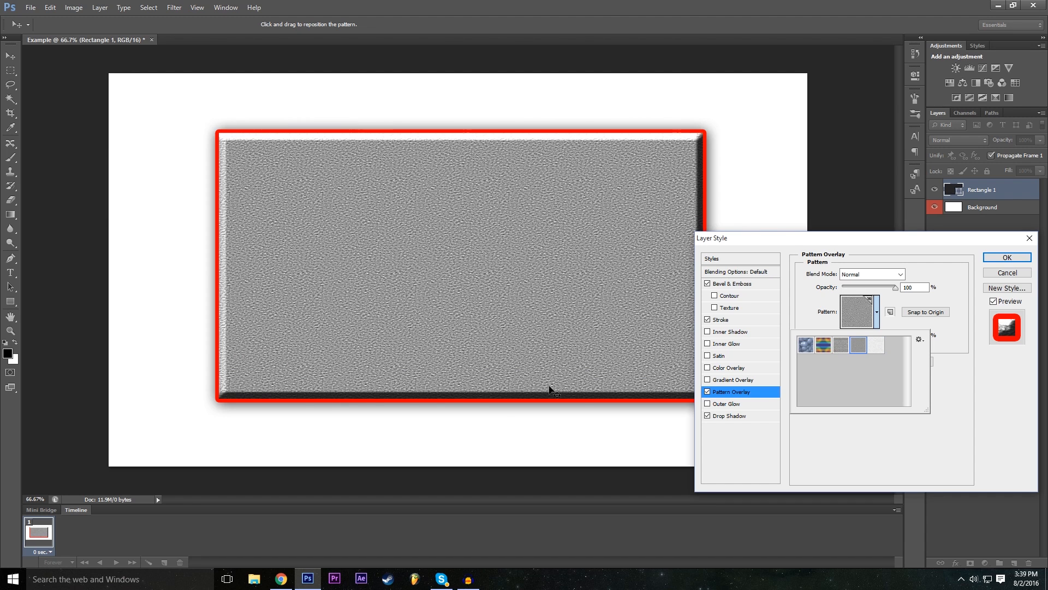
click(877, 352)
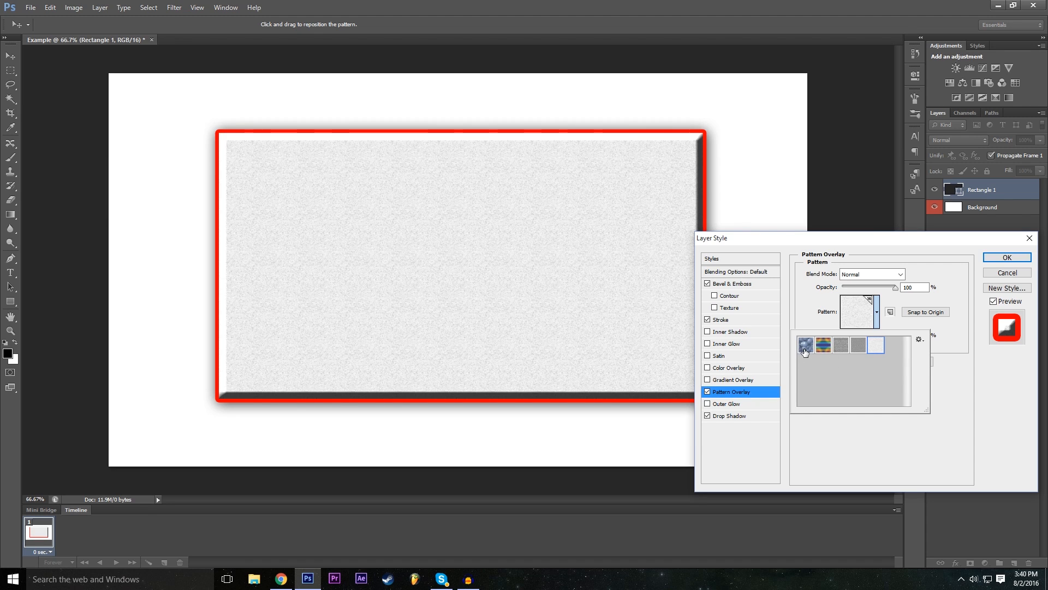
- Set the overlay pattern to the coarse grey woven texture, and compare the rectangle with the Pattern Overlay off and on
click(806, 351)
click(823, 352)
click(858, 350)
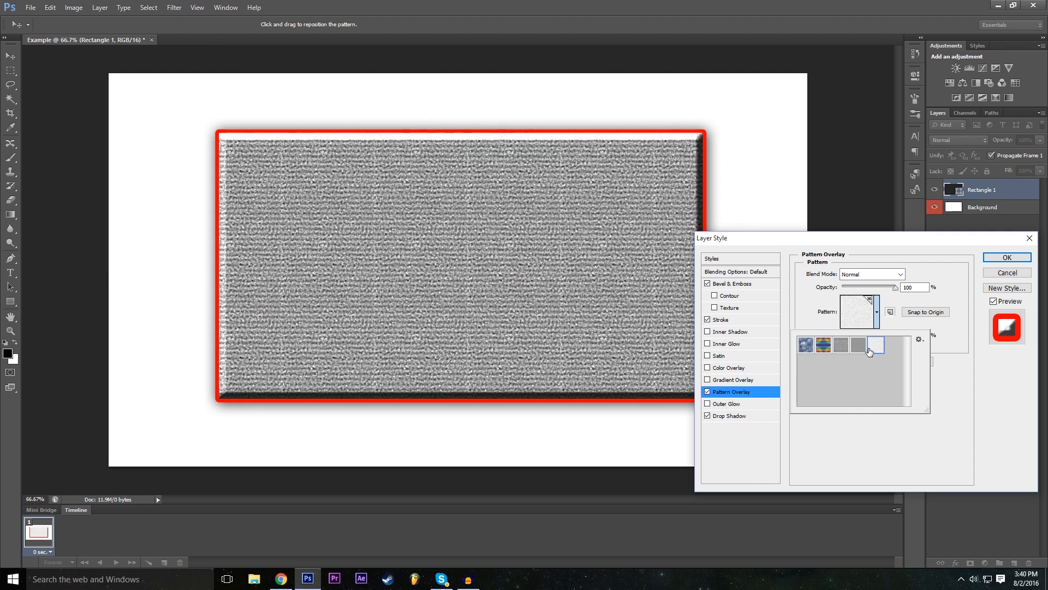
click(858, 351)
click(841, 452)
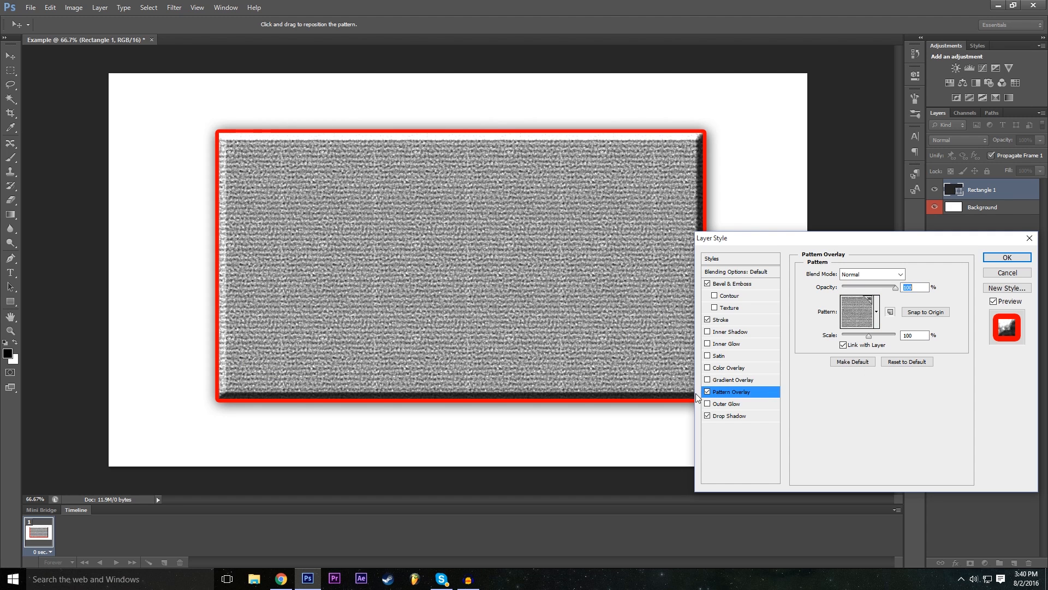
click(707, 392)
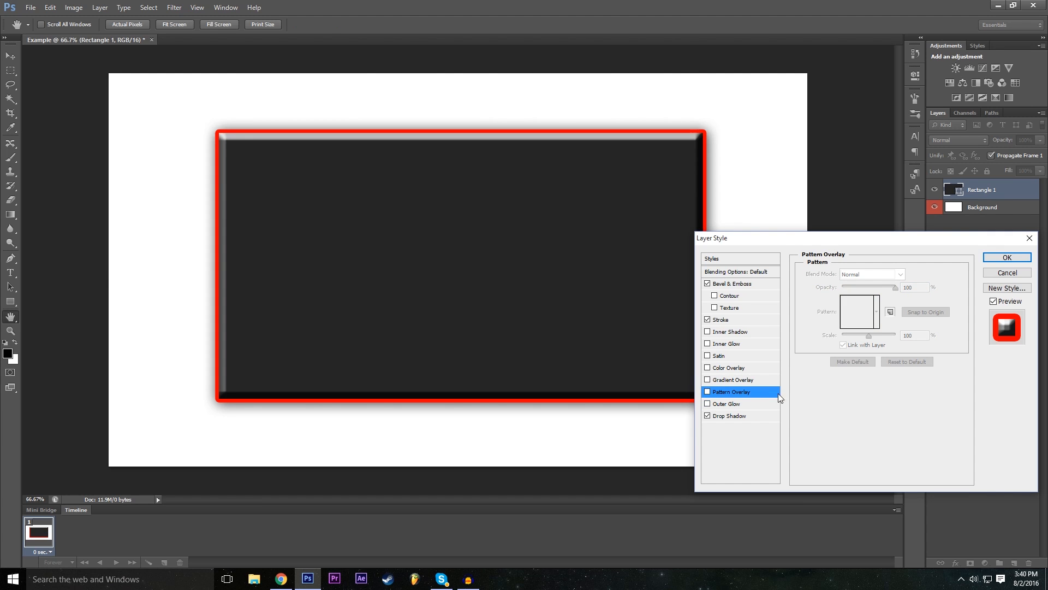
click(708, 392)
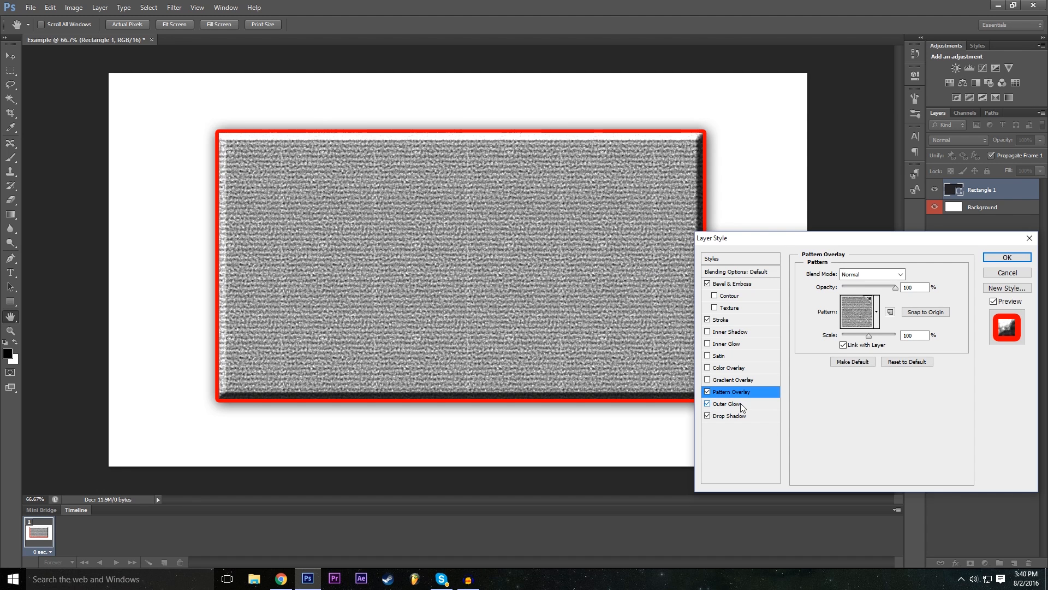
- Add a red (ff0000) Outer Glow to the rectangle with 24% spread and a size of 59 px
click(741, 404)
drag(846, 368, 858, 370)
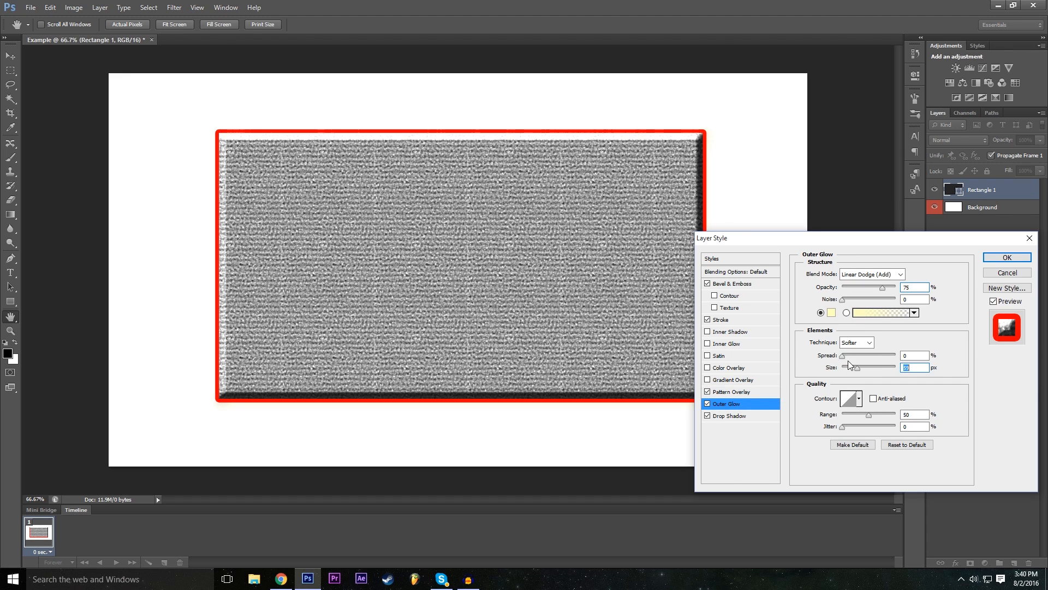
click(831, 313)
drag(452, 201, 449, 174)
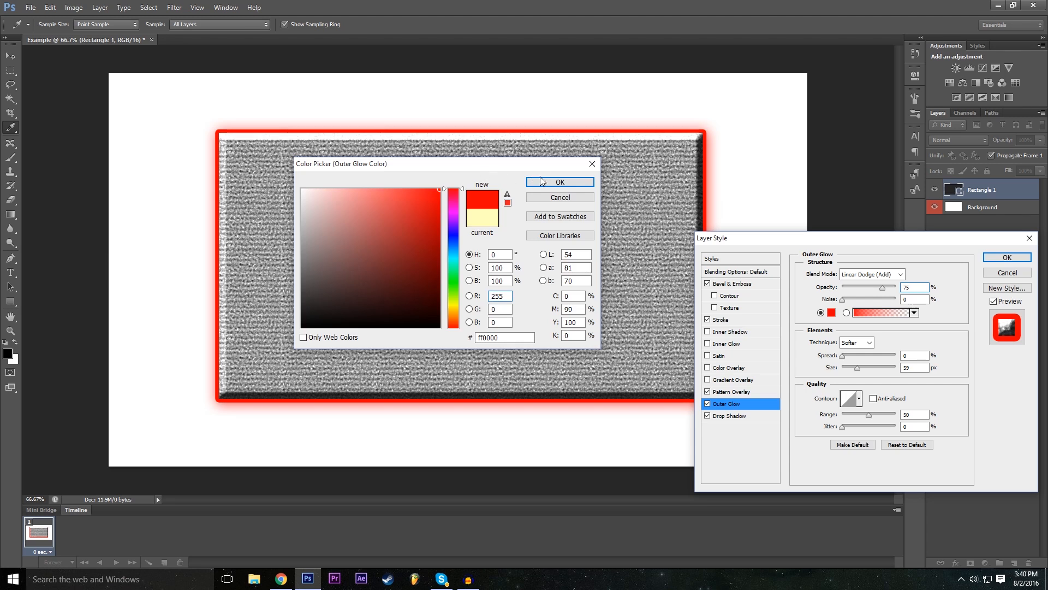
click(561, 182)
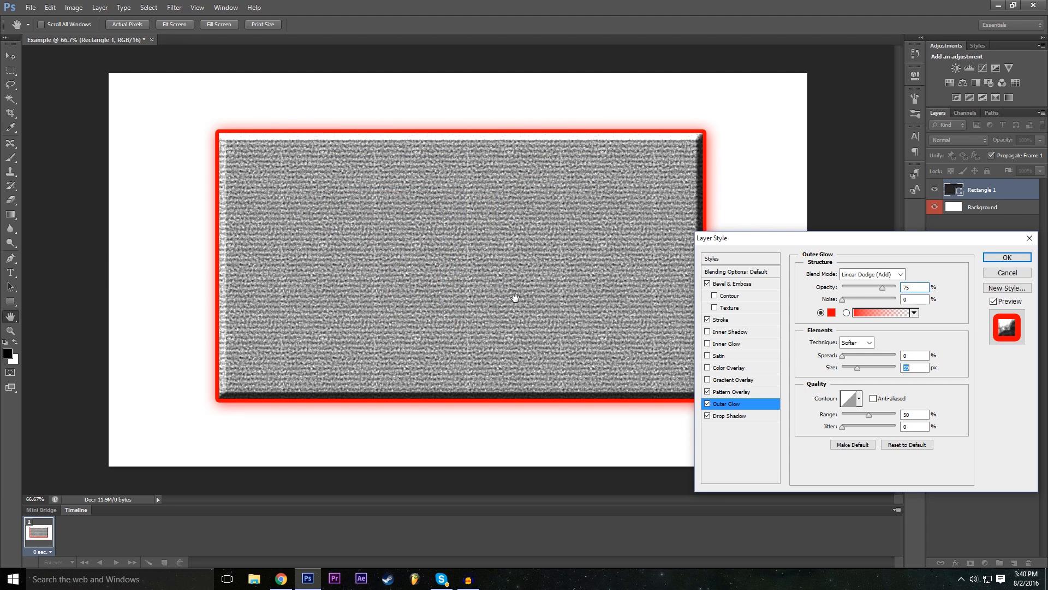
drag(842, 354, 855, 359)
- Try a red Color Overlay on the rectangle, explore other overlay colours without applying them, and switch the overlay off
click(708, 369)
click(736, 369)
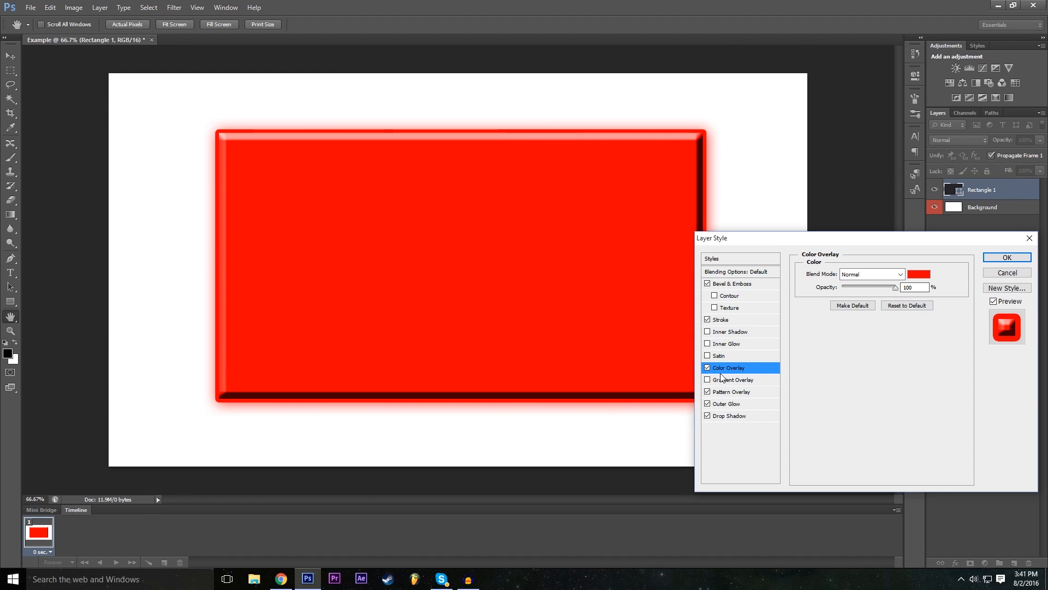
click(919, 273)
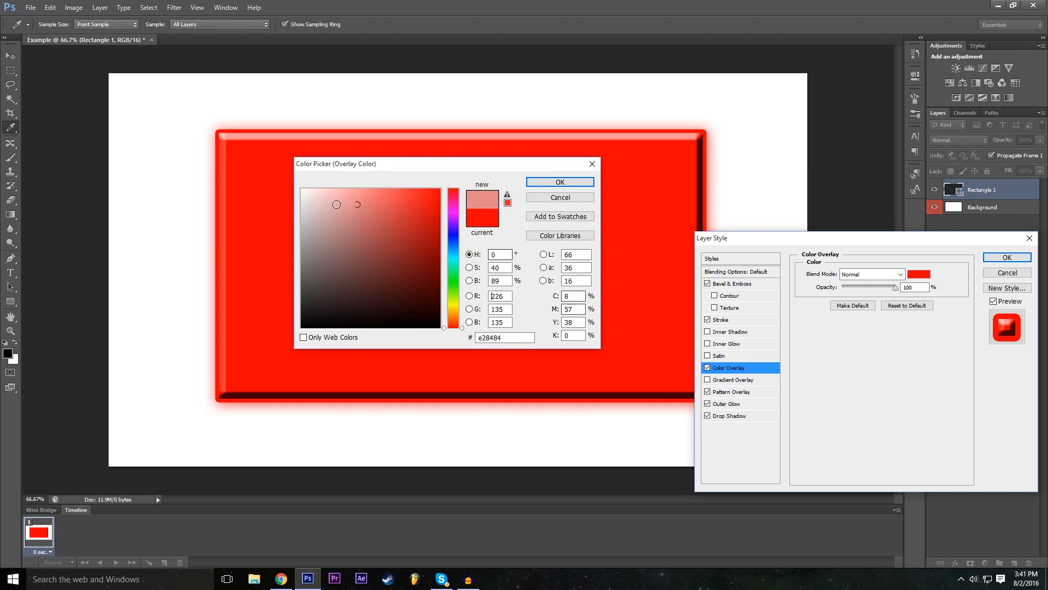
drag(301, 257, 304, 292)
mouse_move(461, 328)
mouse_down()
mouse_move(454, 282)
mouse_move(475, 199)
mouse_move(470, 165)
mouse_up()
click(553, 197)
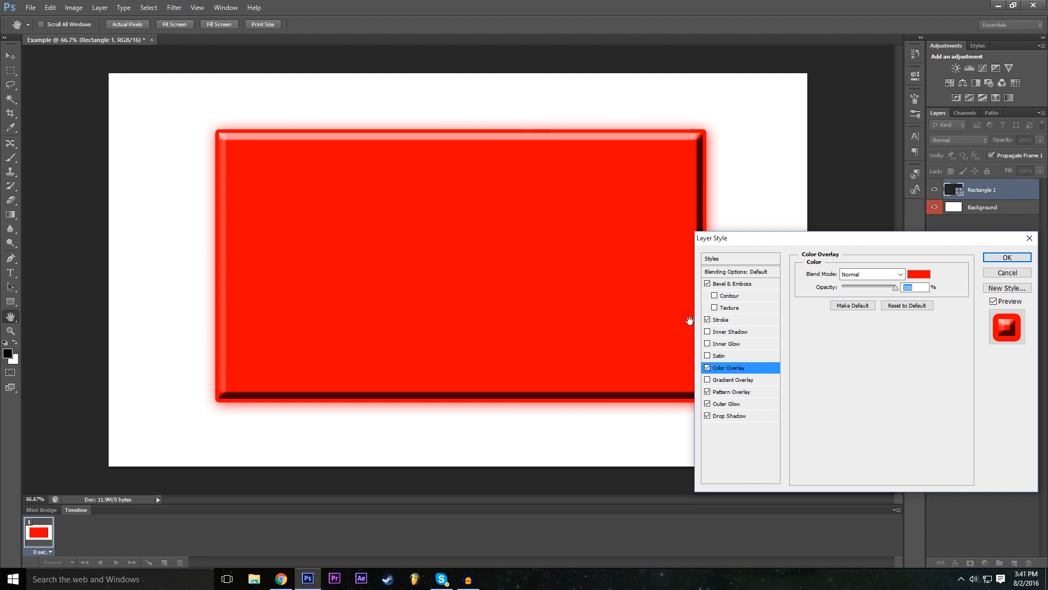
click(709, 368)
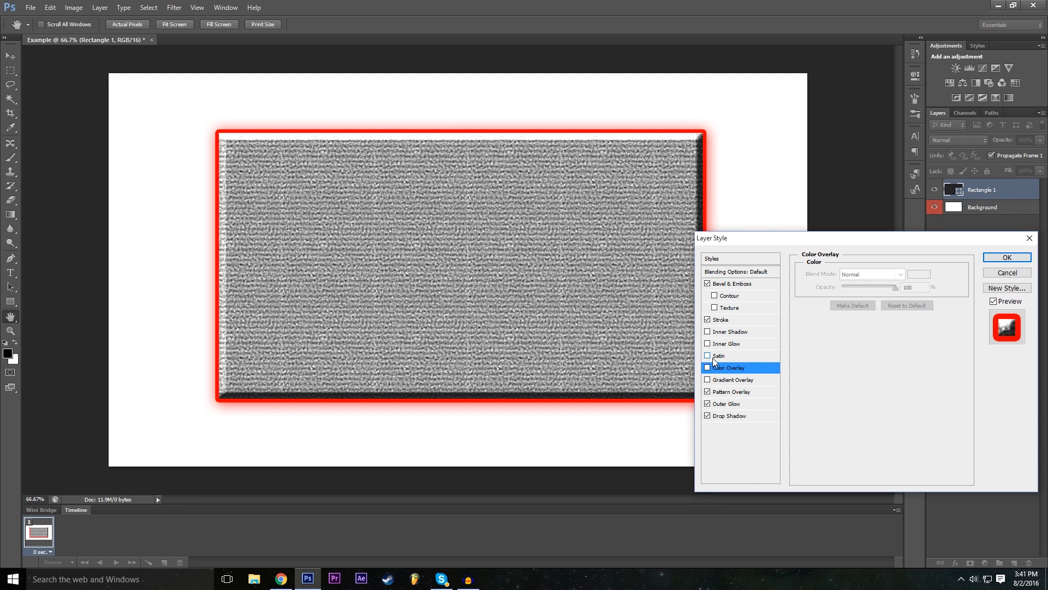
- Try the Satin and Inner Shadow effects on the rectangle and switch both off
click(707, 356)
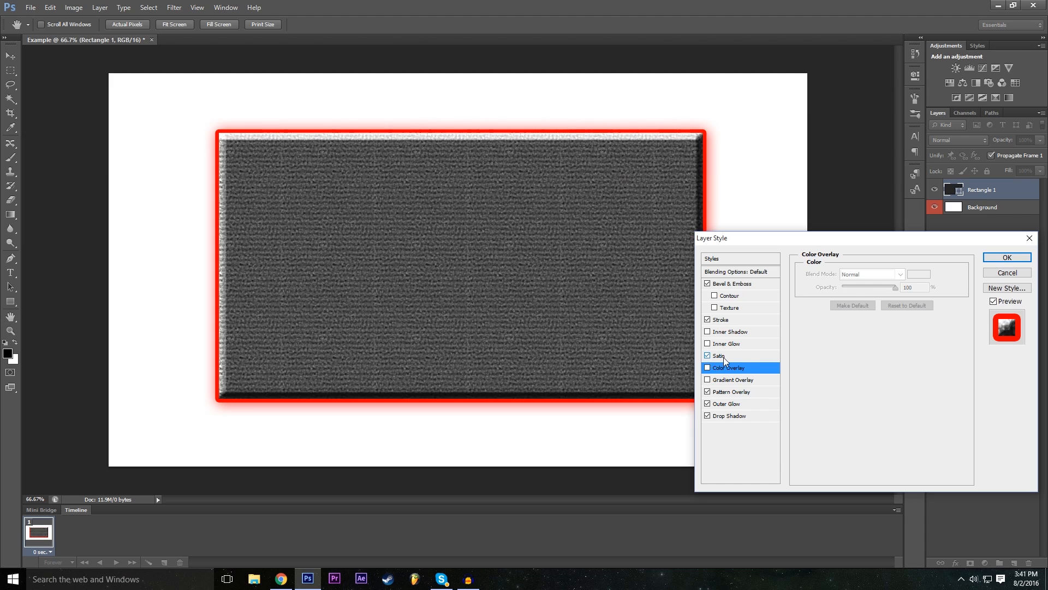
click(707, 356)
click(708, 356)
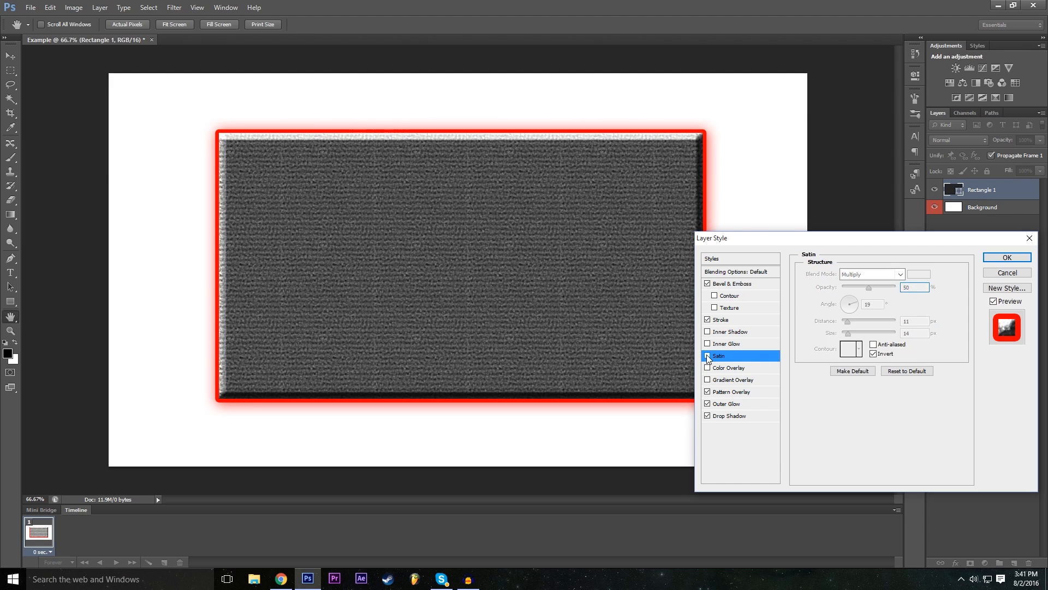
click(708, 356)
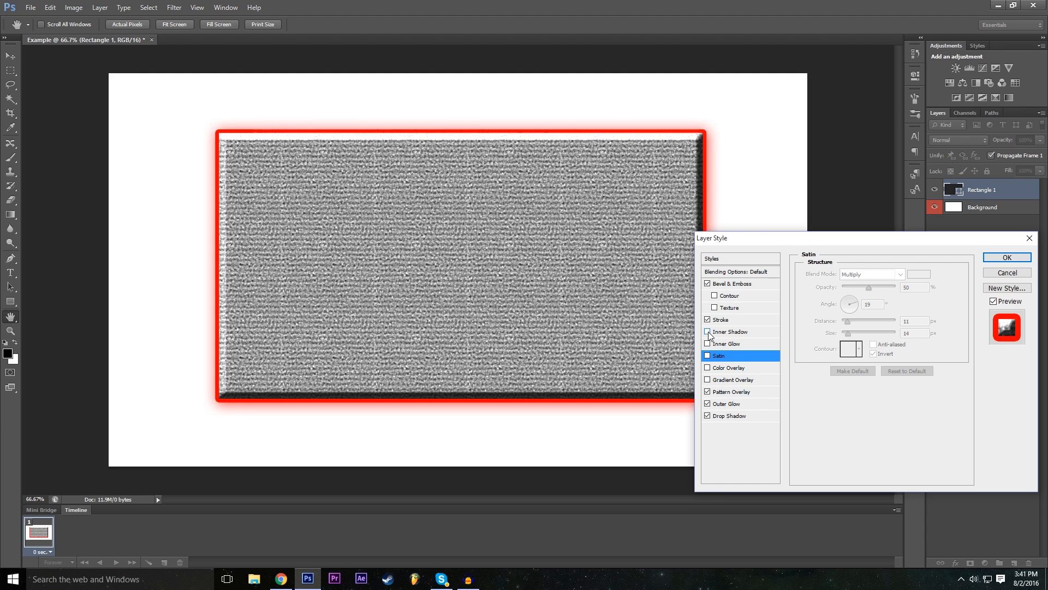
click(707, 332)
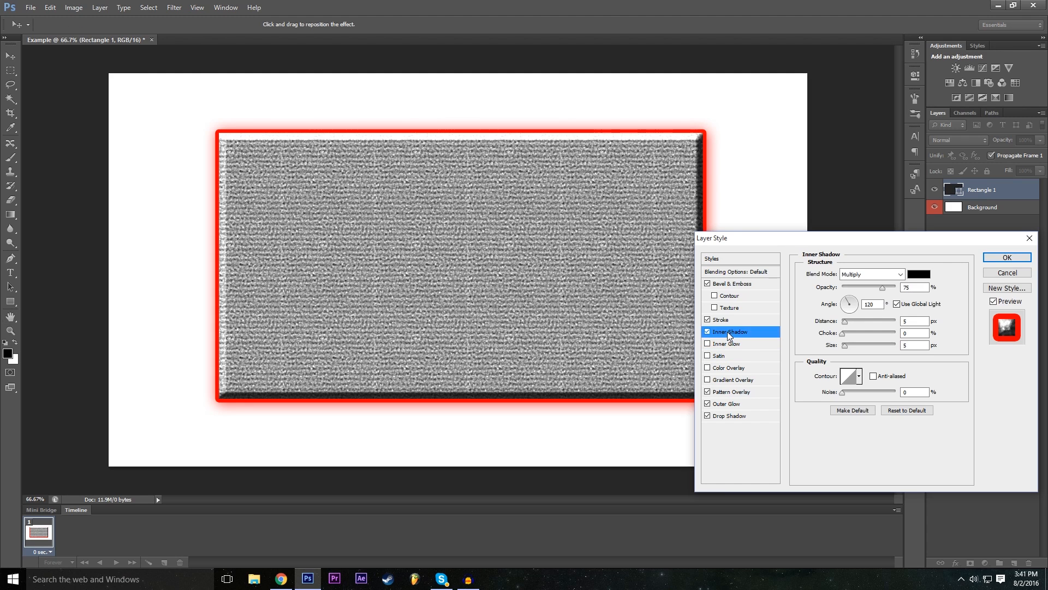
click(708, 332)
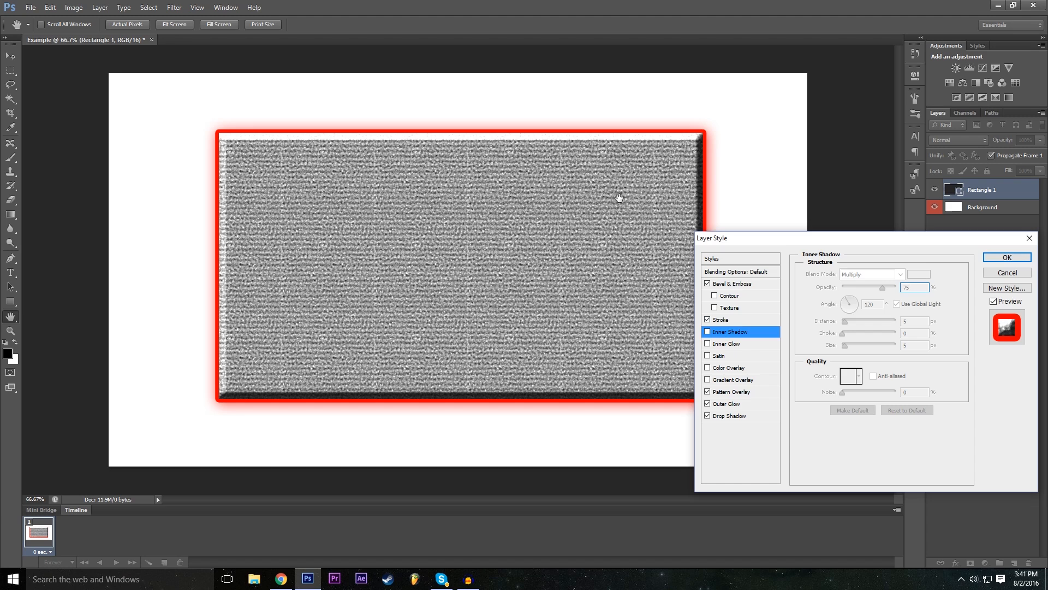
- Enable the Inner Glow effect on the rectangle and check the Outer Glow and Pattern Overlay effects
click(752, 346)
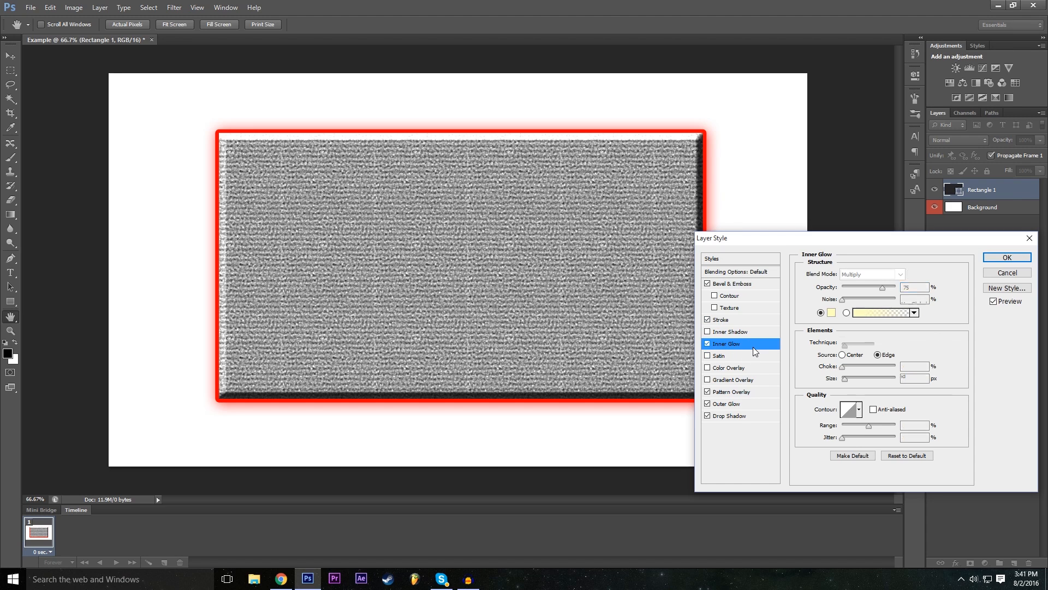
click(740, 404)
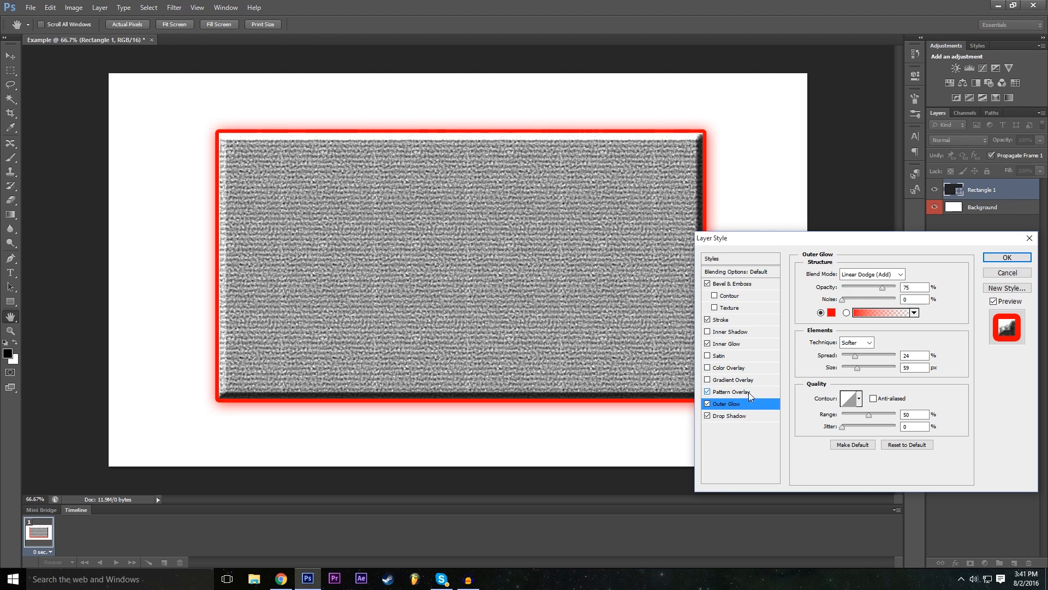
click(708, 391)
- Add a Gradient Overlay to the rectangle and try the Transparent Rainbow, Transparent Stripes and Blue, Red, Yellow gradient presets
click(730, 380)
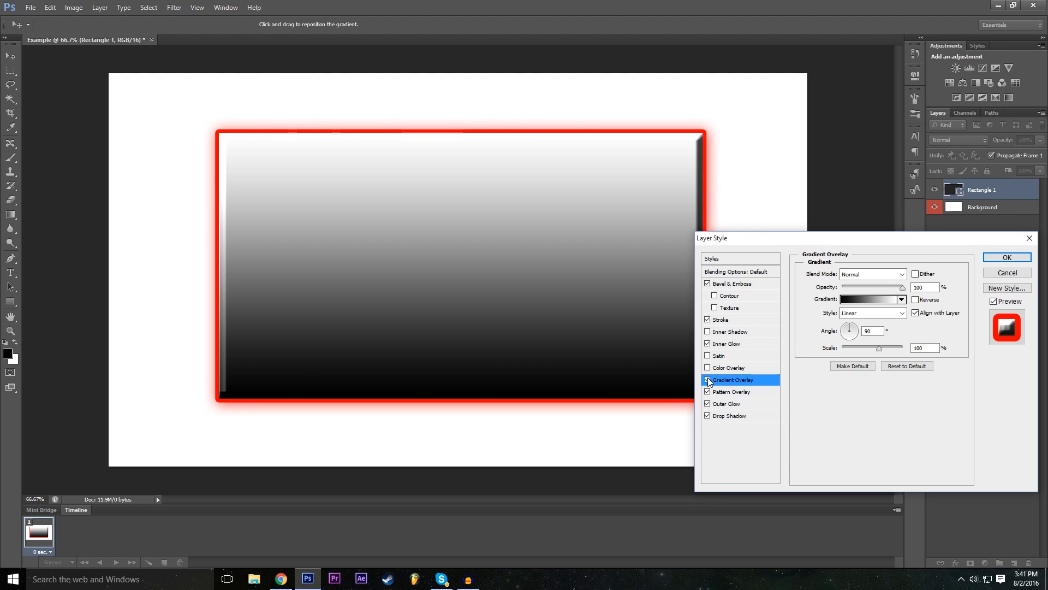
click(708, 380)
click(707, 380)
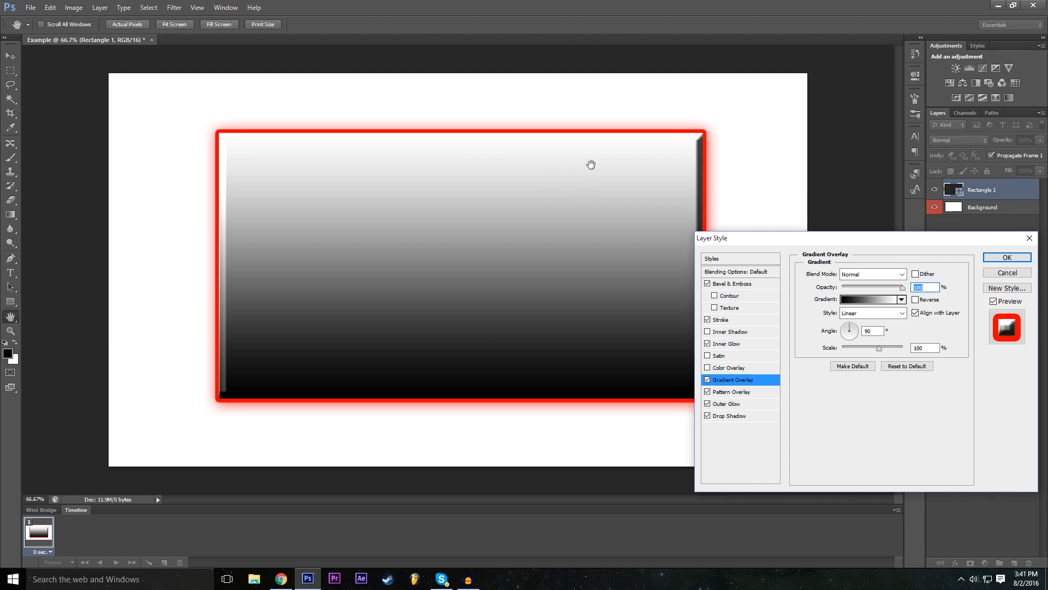
click(871, 302)
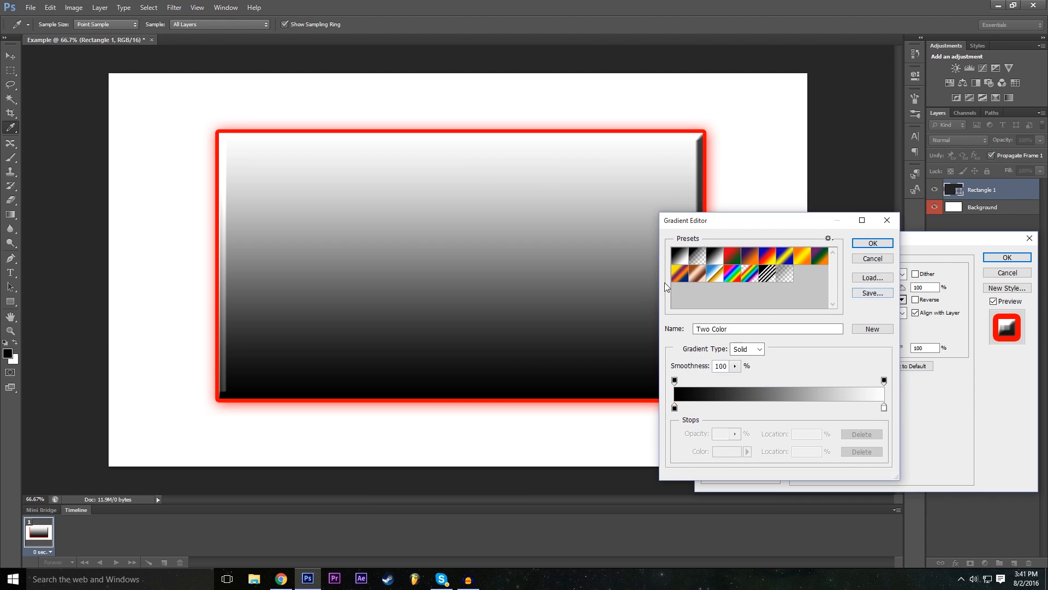
click(749, 270)
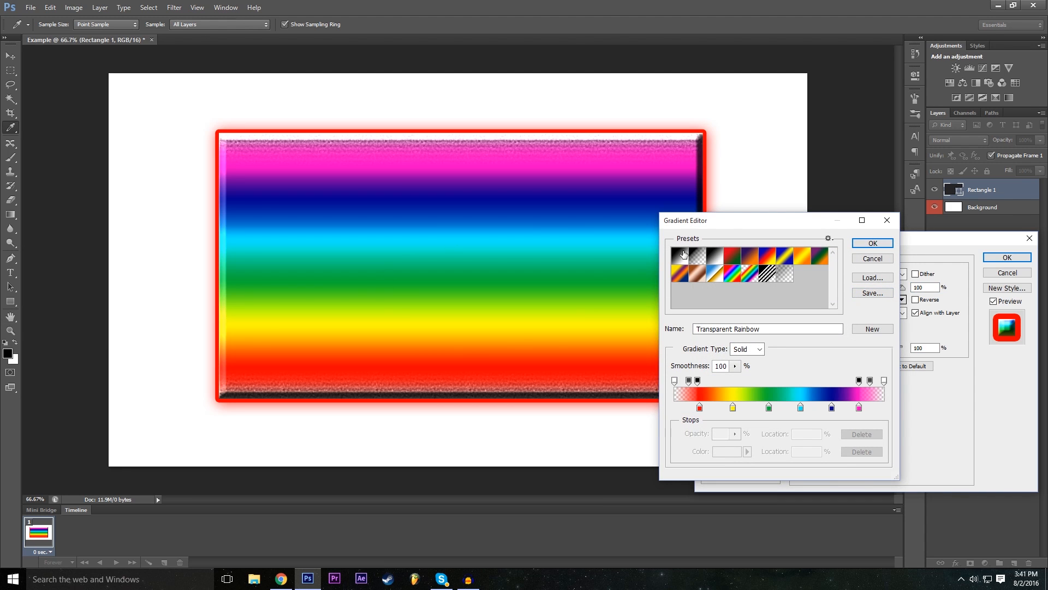
click(767, 273)
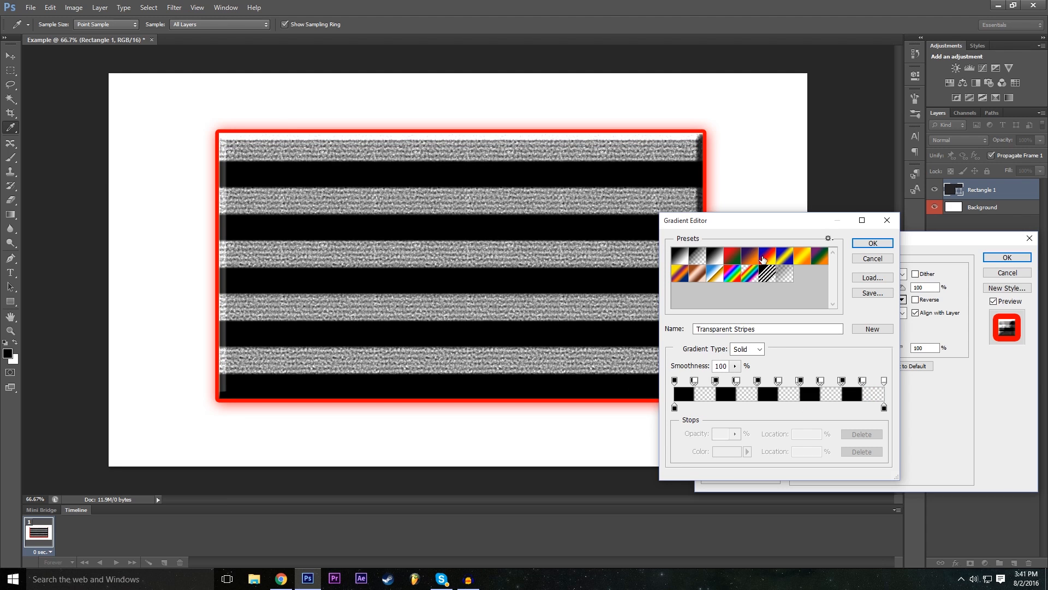
click(765, 259)
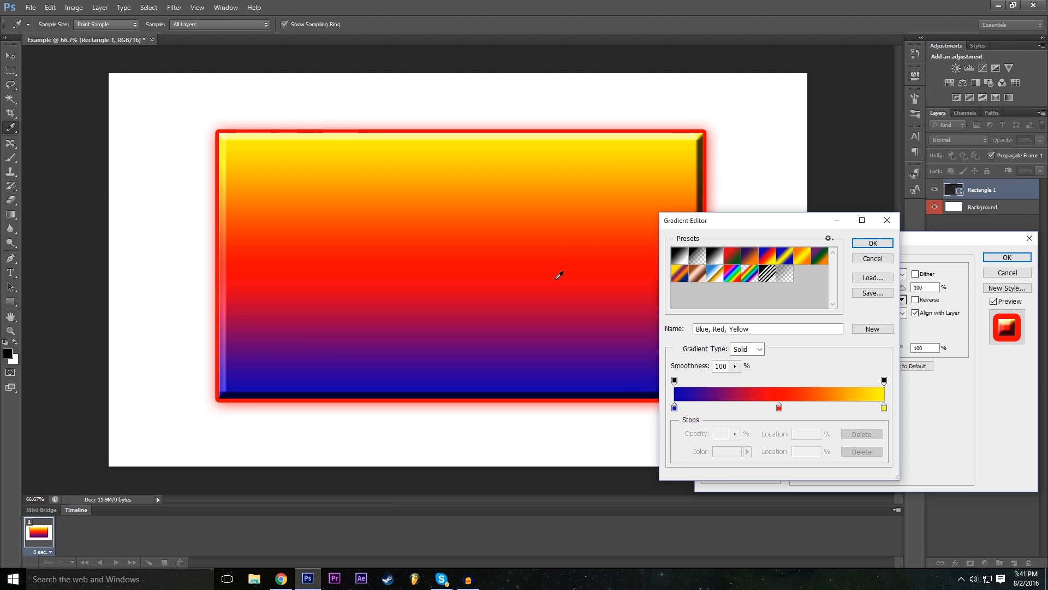
- Compare more gradient presets, including Black, White, and choose Orange, Yellow, Orange for the overlay
click(710, 259)
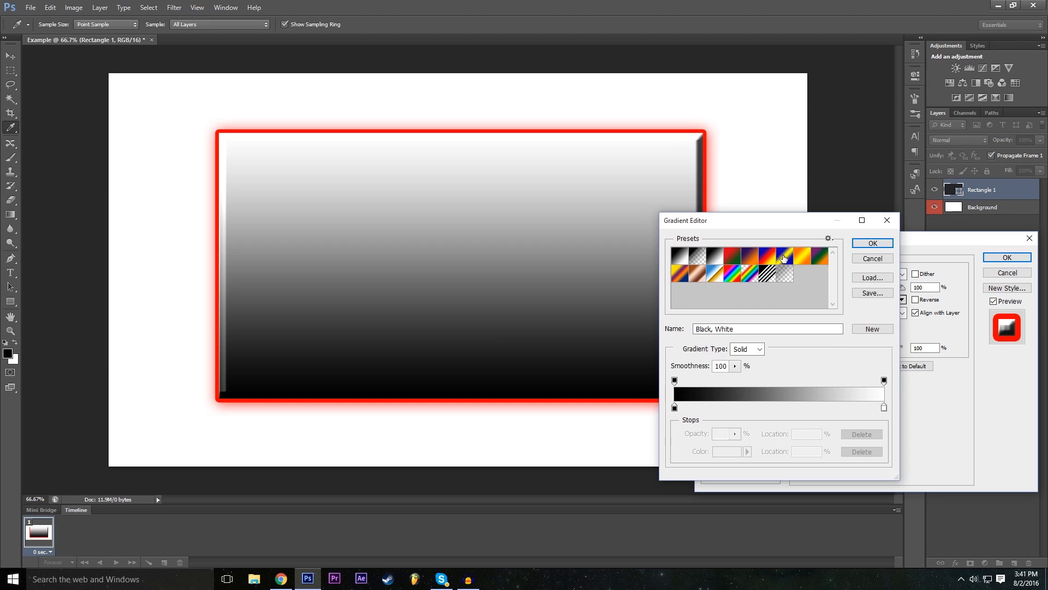
click(785, 259)
click(802, 261)
click(775, 256)
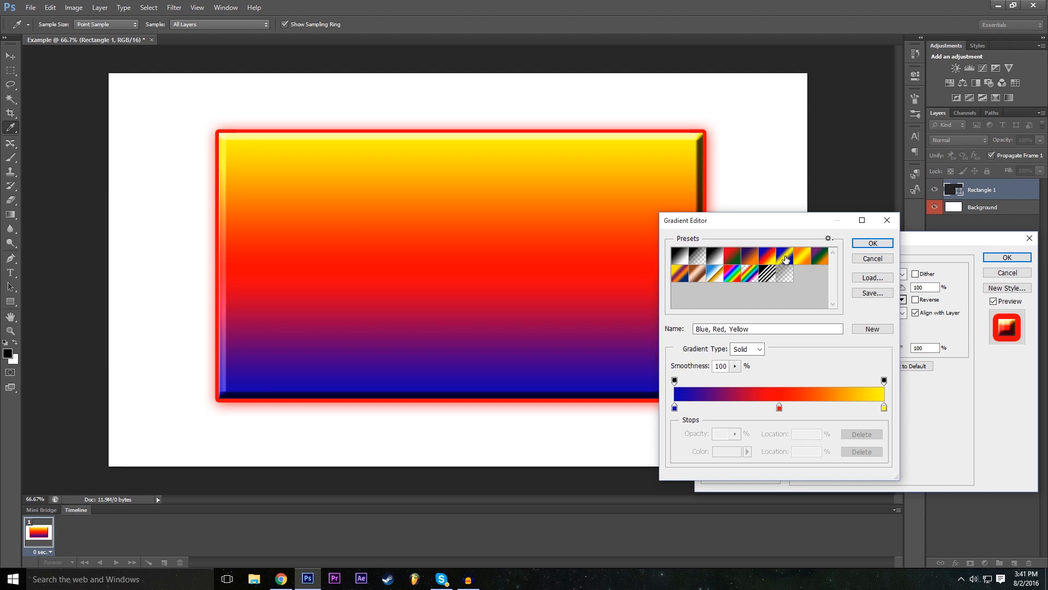
click(785, 260)
click(803, 259)
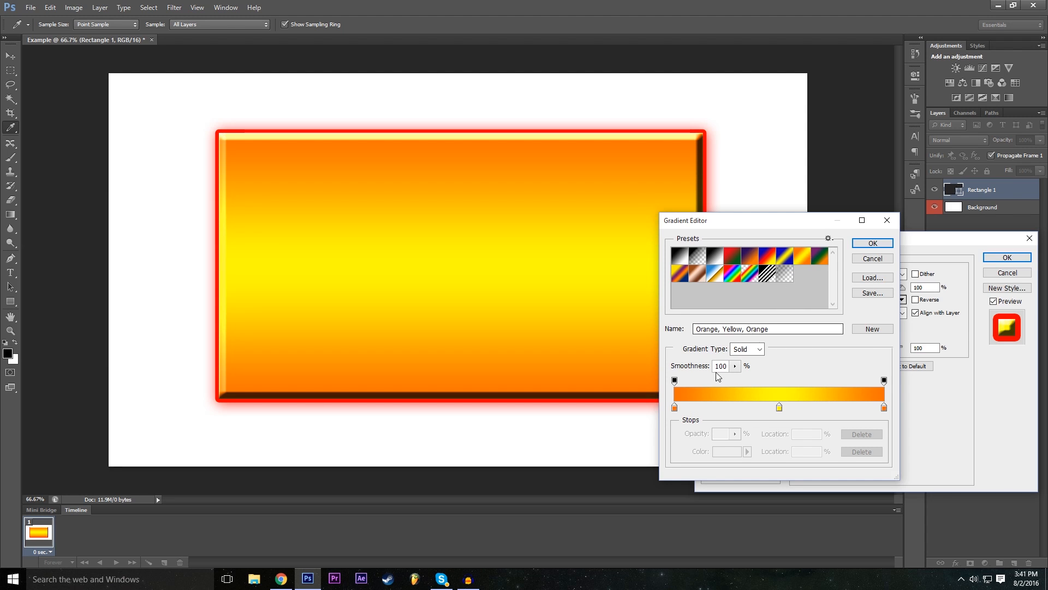
- Change the gradient's middle colour stop to green (00ff1e), apply the gradient, and switch the Gradient Overlay off
click(780, 409)
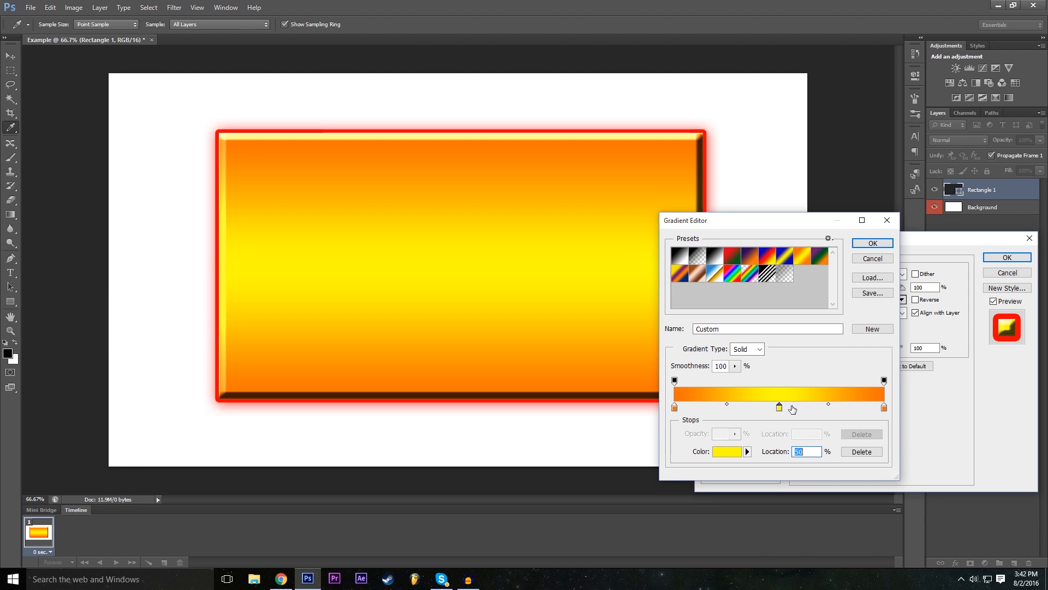
double_click(781, 408)
mouse_move(440, 192)
mouse_down()
mouse_move(426, 241)
mouse_move(444, 184)
mouse_up()
drag(454, 266, 460, 157)
drag(452, 238, 456, 284)
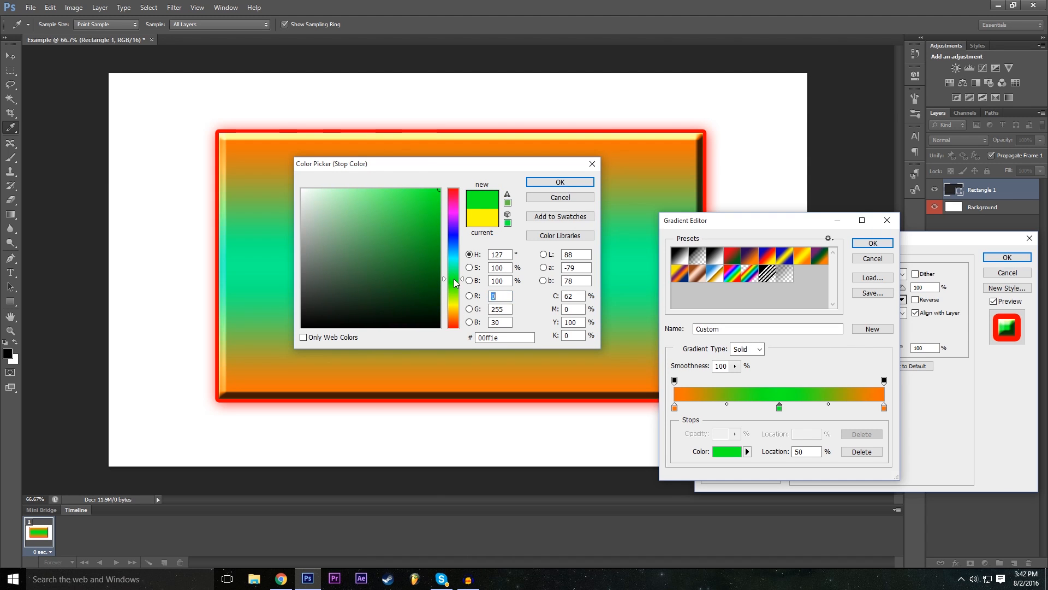
click(560, 182)
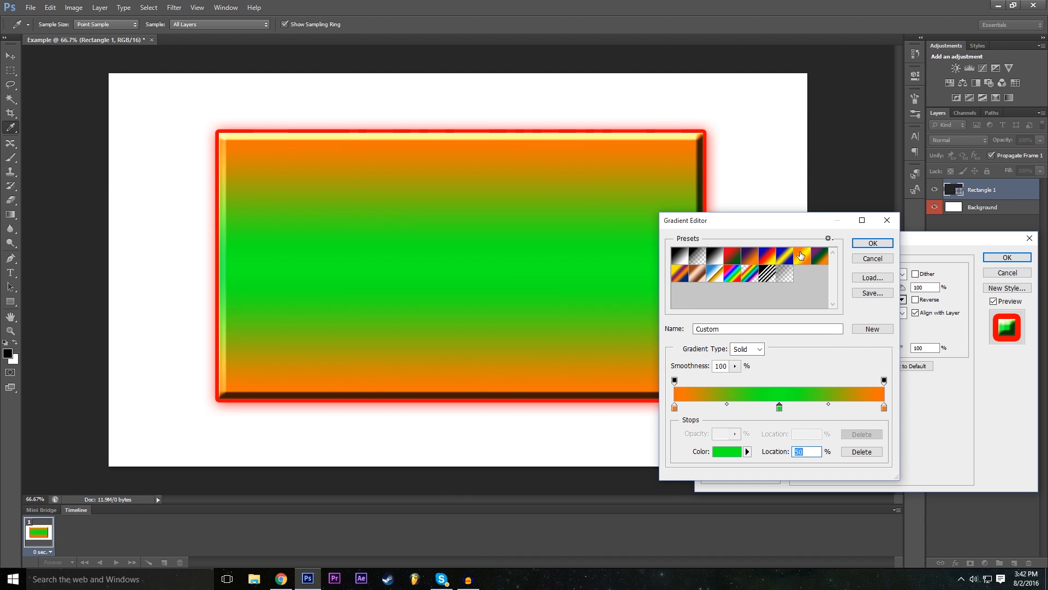
click(872, 243)
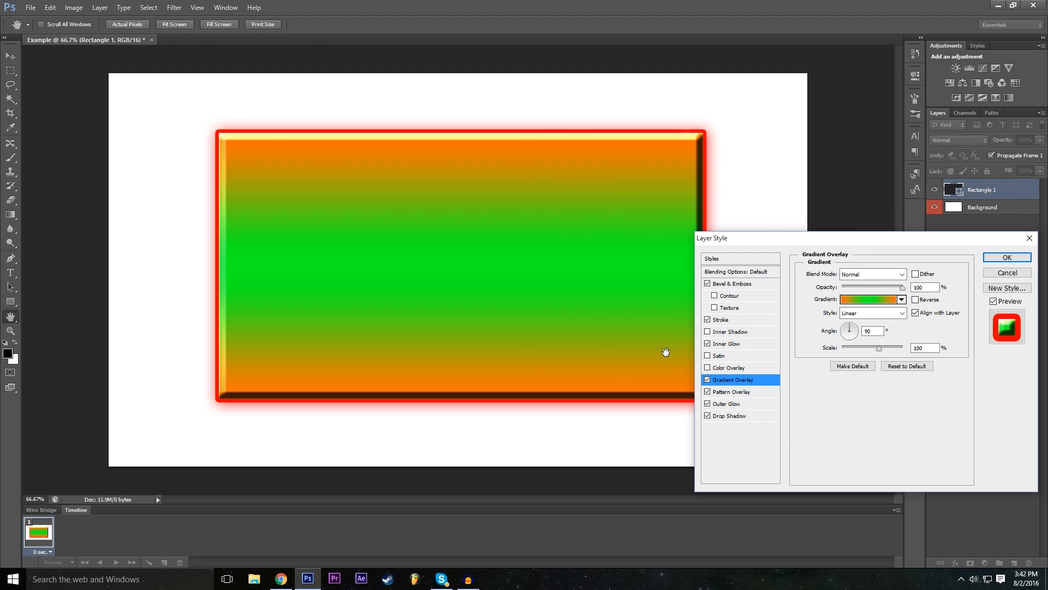
click(708, 379)
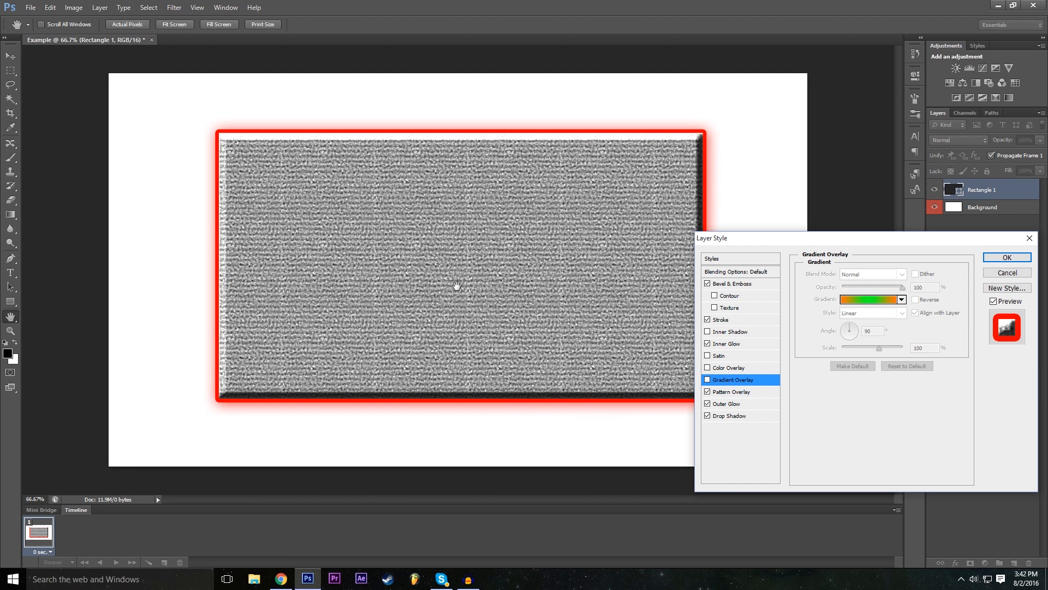
- Apply the configured layer style effects to the rectangle
drag(841, 244, 421, 243)
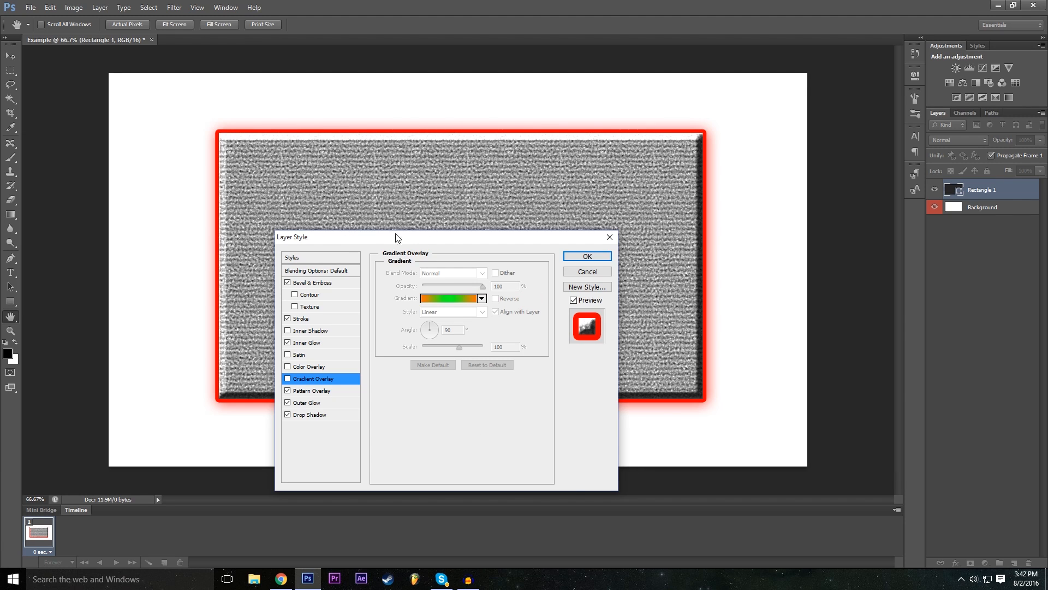
click(607, 257)
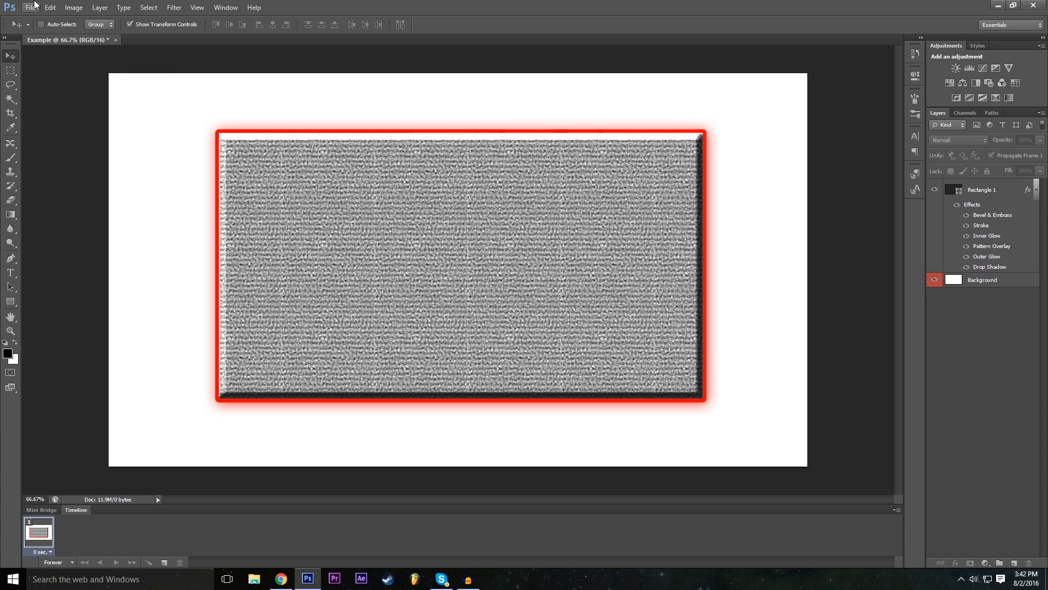
- Try to place the P1 image in the Example document
click(30, 7)
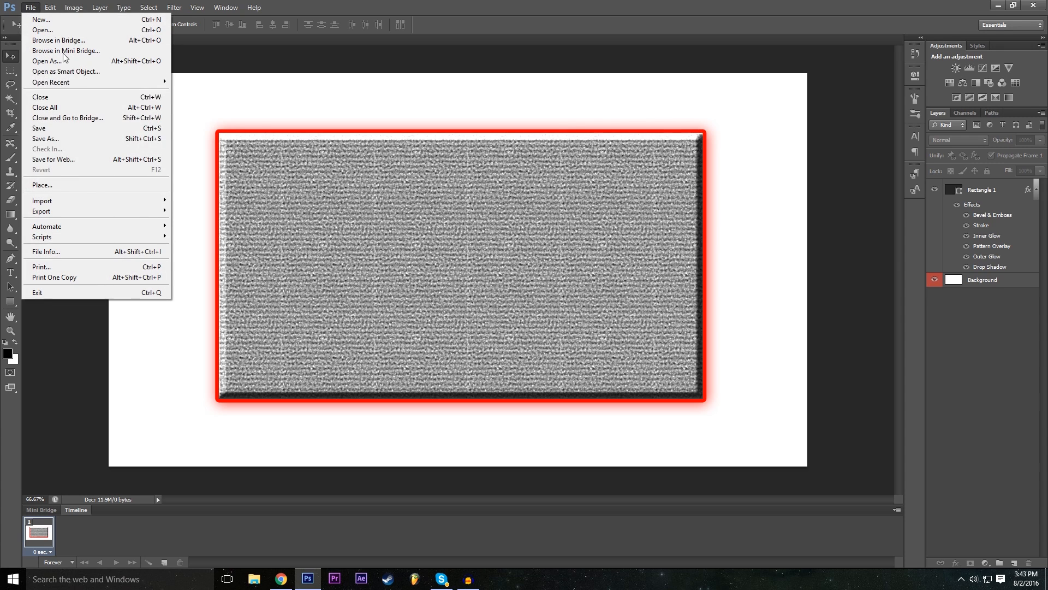
click(75, 185)
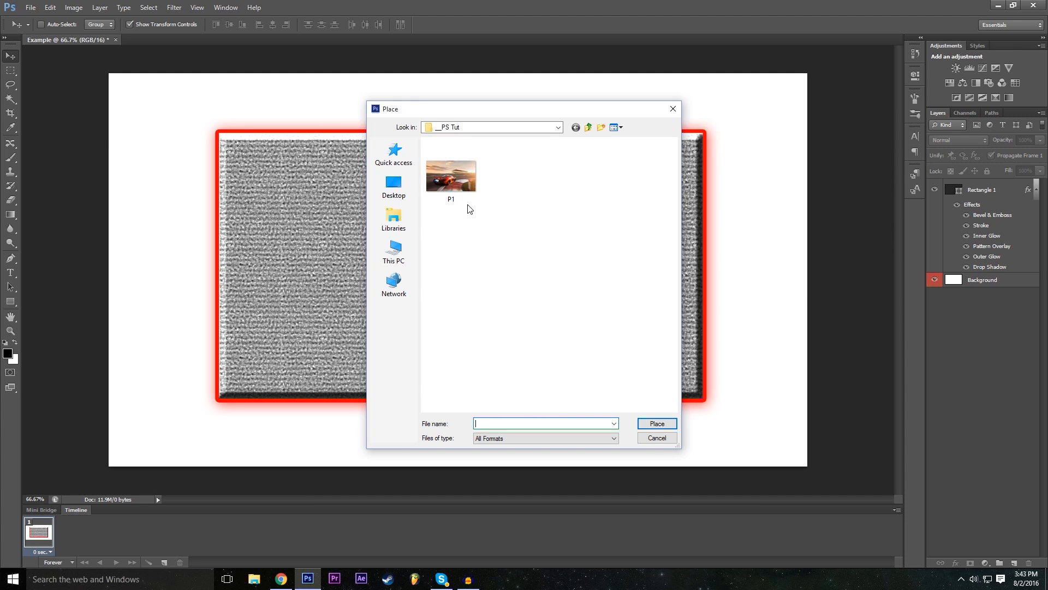
click(451, 176)
click(656, 424)
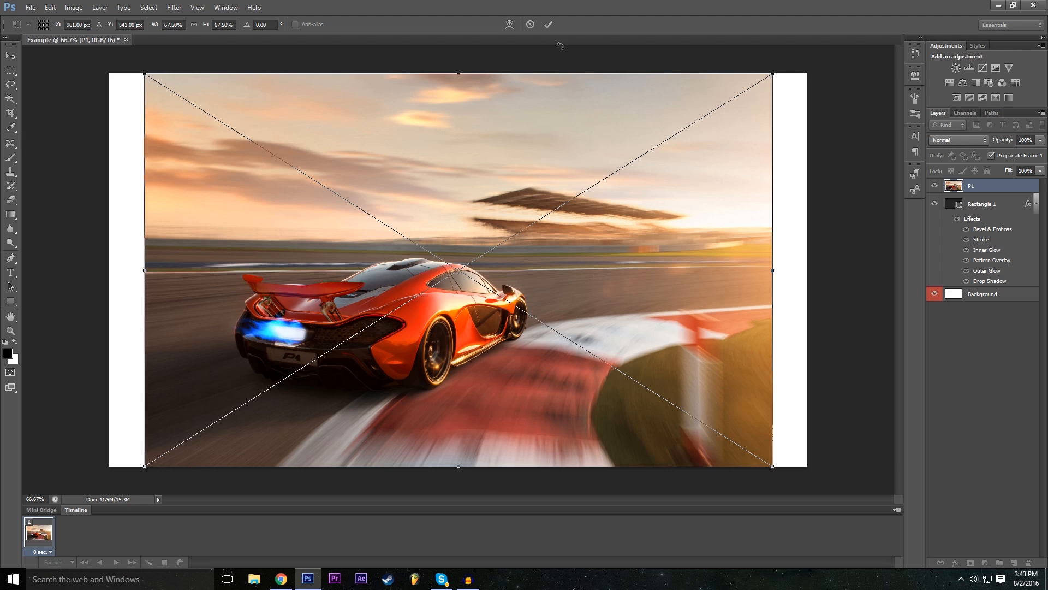
click(530, 25)
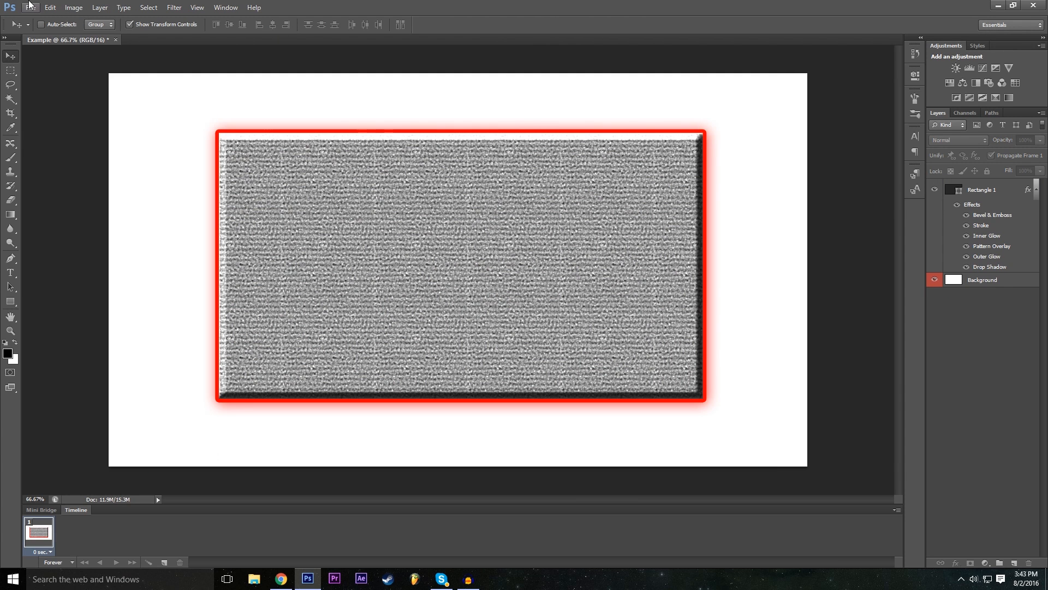
- Open the P1 image as a separate document, check the Example document, and return to P1.jpg
click(30, 7)
click(42, 28)
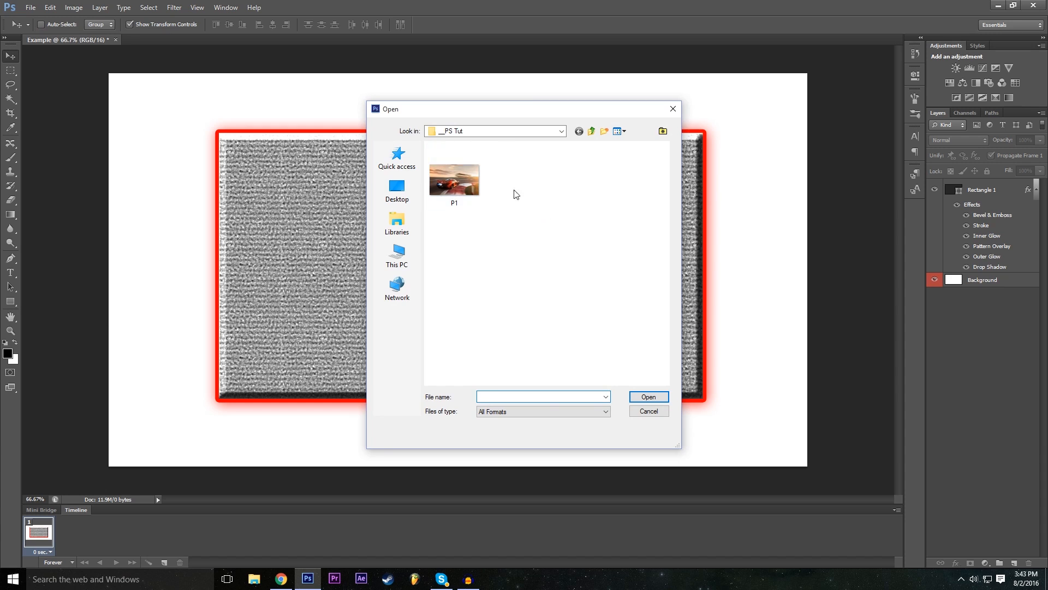
click(648, 397)
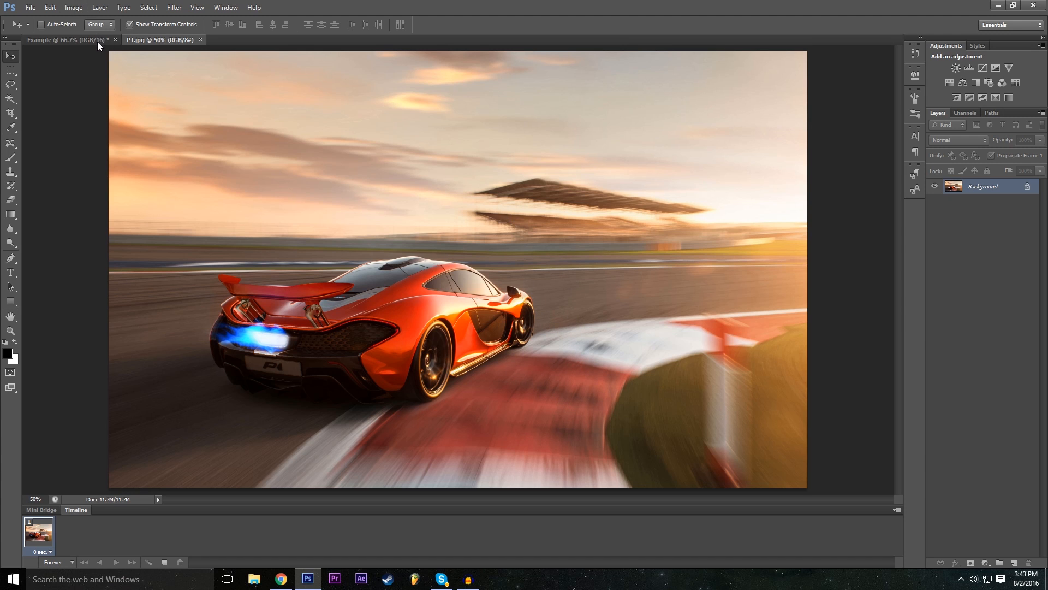
click(82, 39)
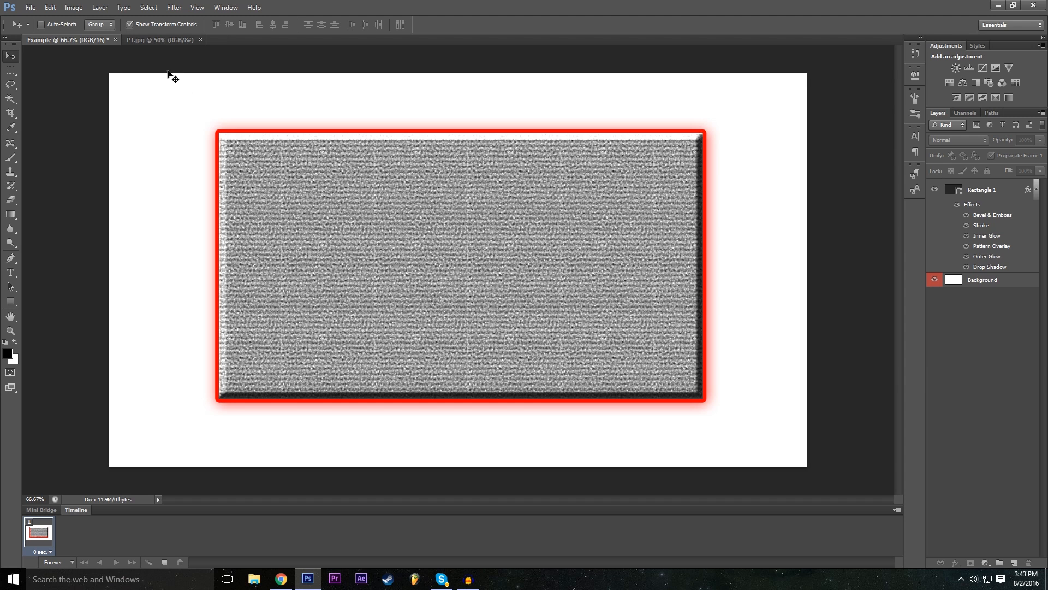
click(162, 39)
click(30, 7)
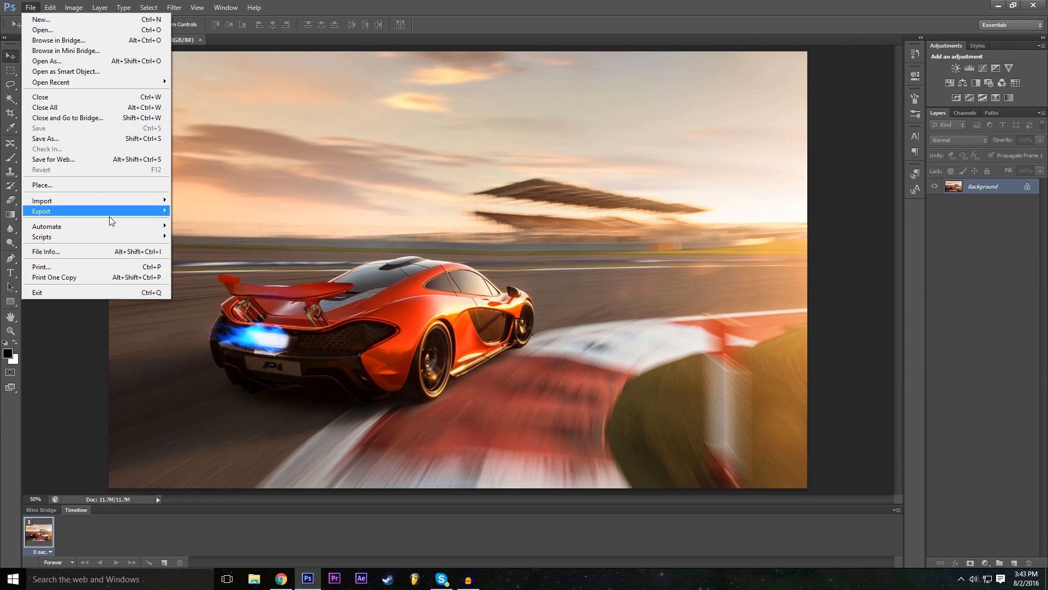
click(60, 184)
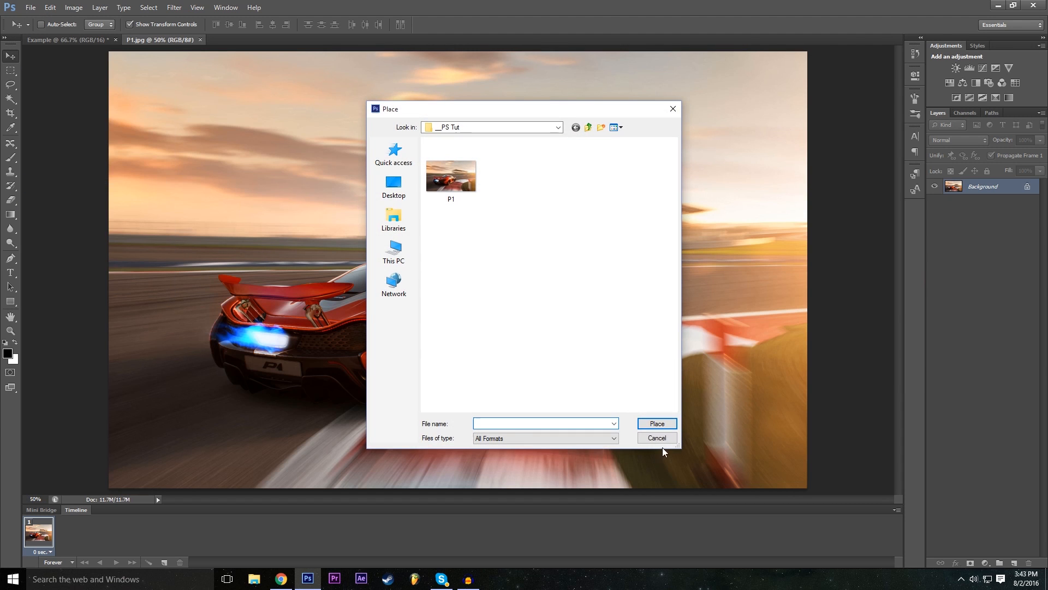
click(657, 439)
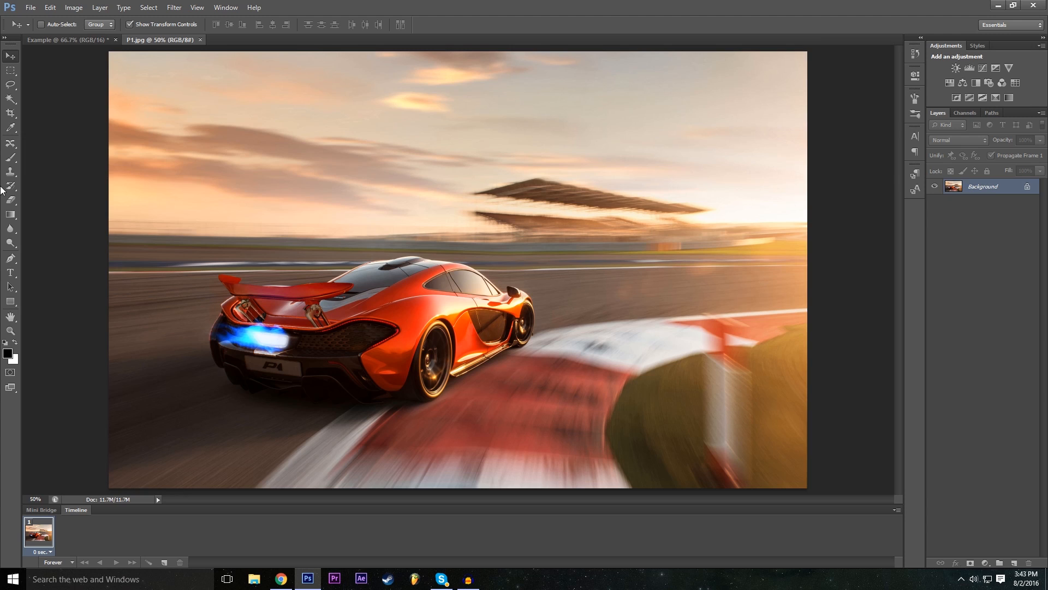
- Choose the Lasso tool, inspect the car at 100% zoom, and return to 50%
click(10, 85)
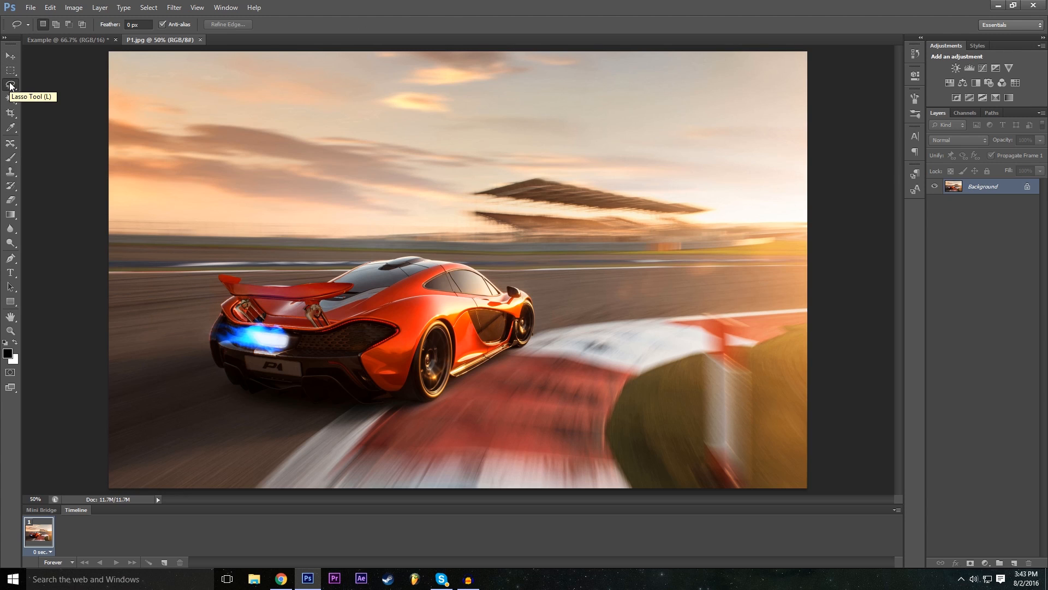
click(33, 498)
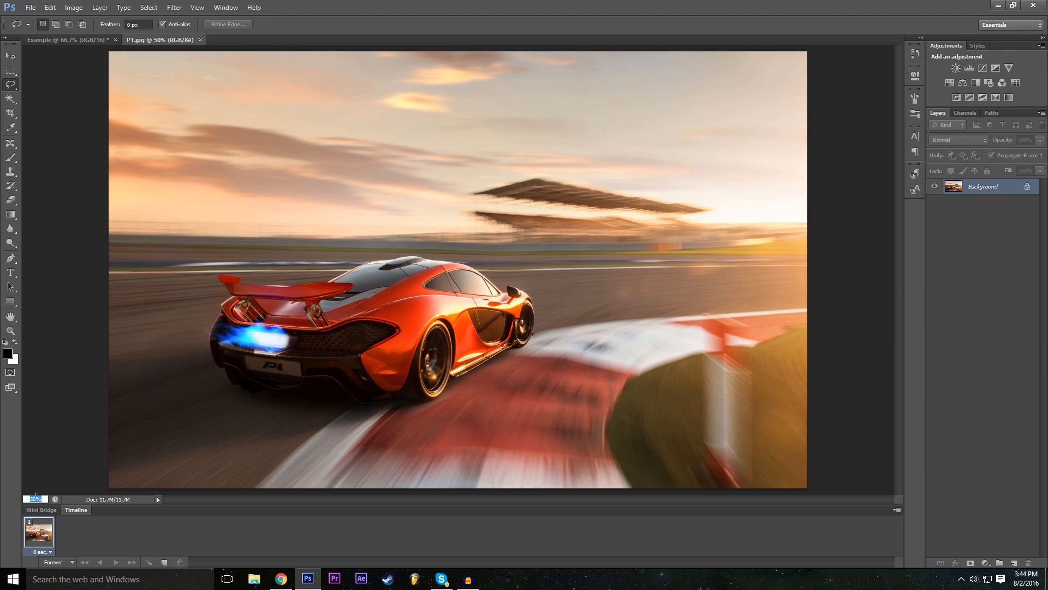
key(Return)
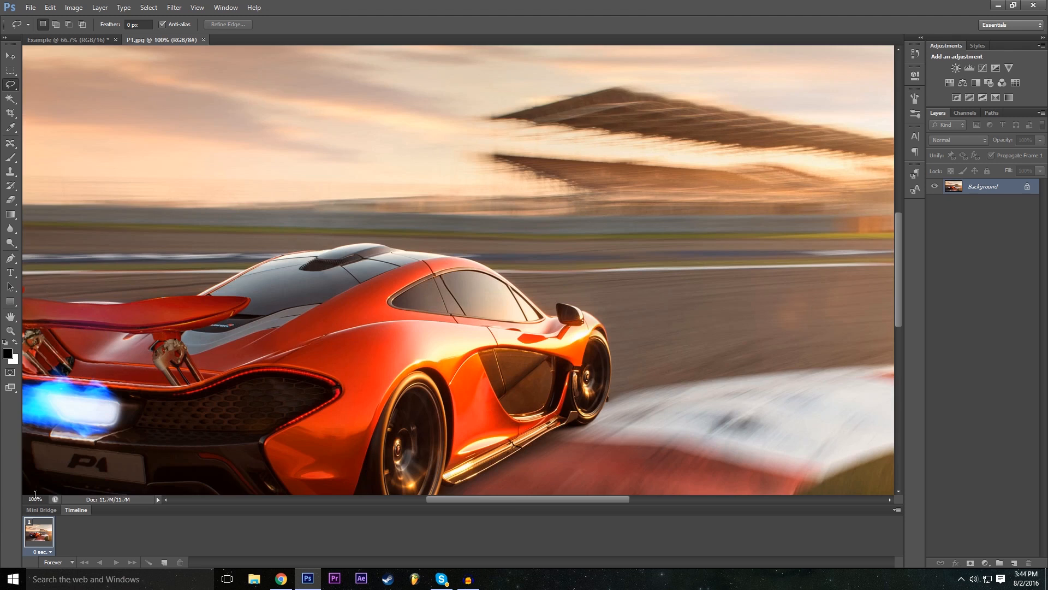
scroll(289, 276, down, 3)
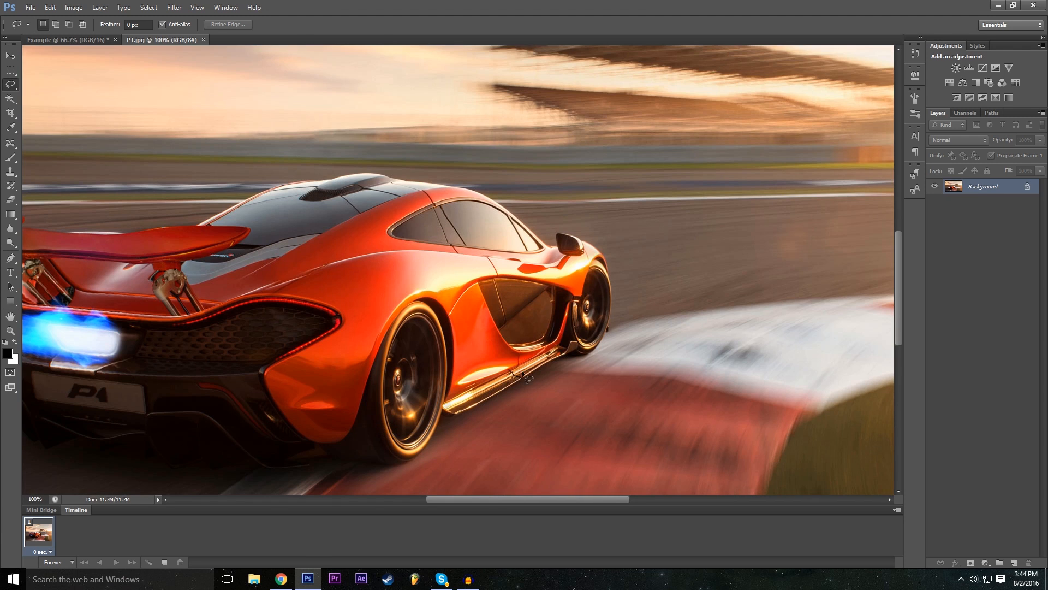
scroll(550, 353, down, 1)
drag(474, 498, 444, 502)
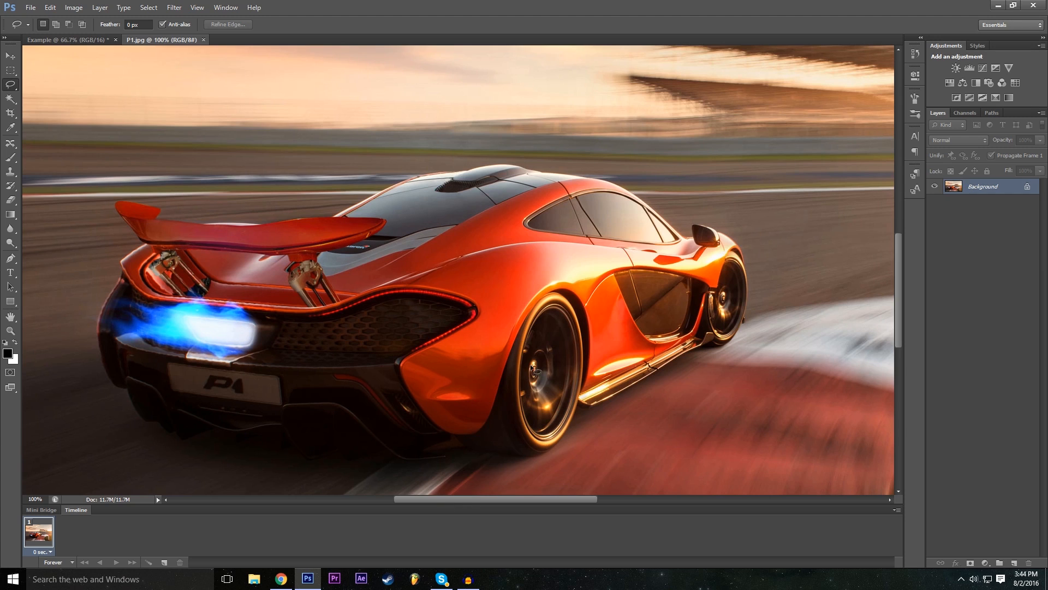
click(37, 498)
text(50)
key(Return)
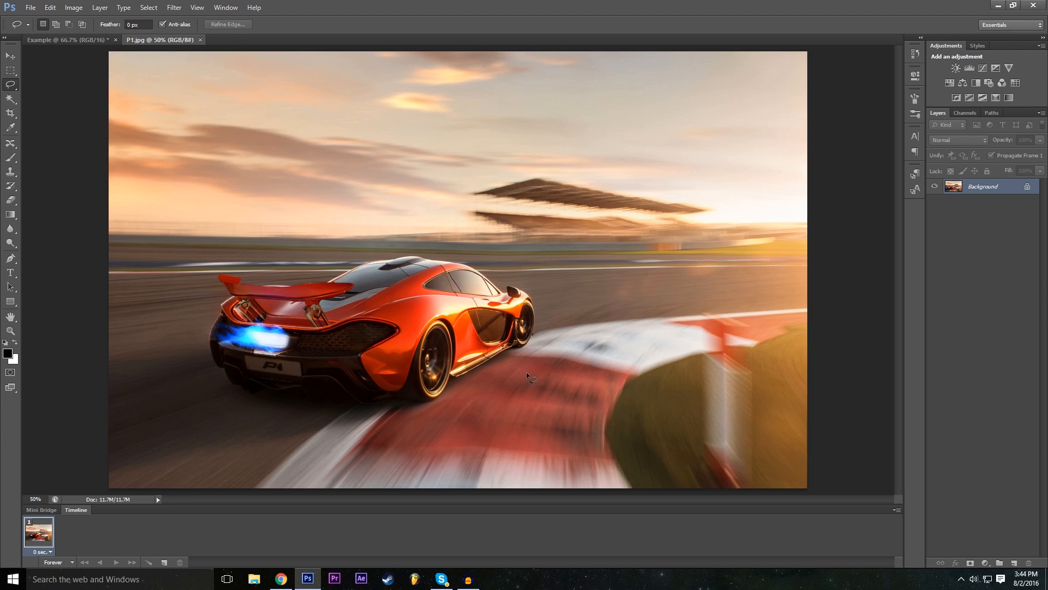
- Trace a freehand Lasso selection around the whole car at 100% zoom and return the view to 50%
click(30, 500)
key(Return)
scroll(521, 467, down, 5)
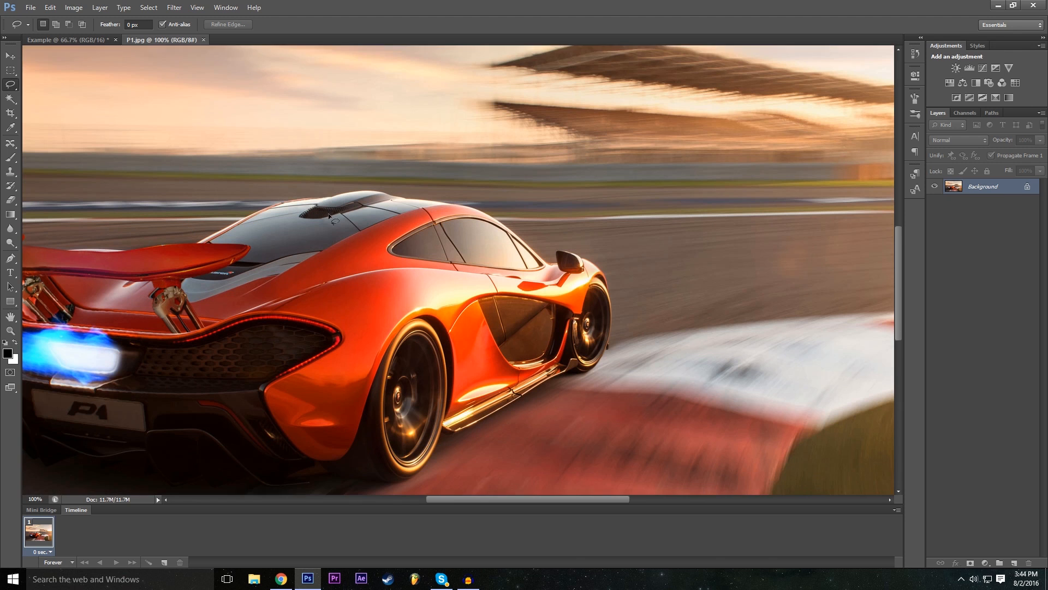
drag(528, 499, 495, 500)
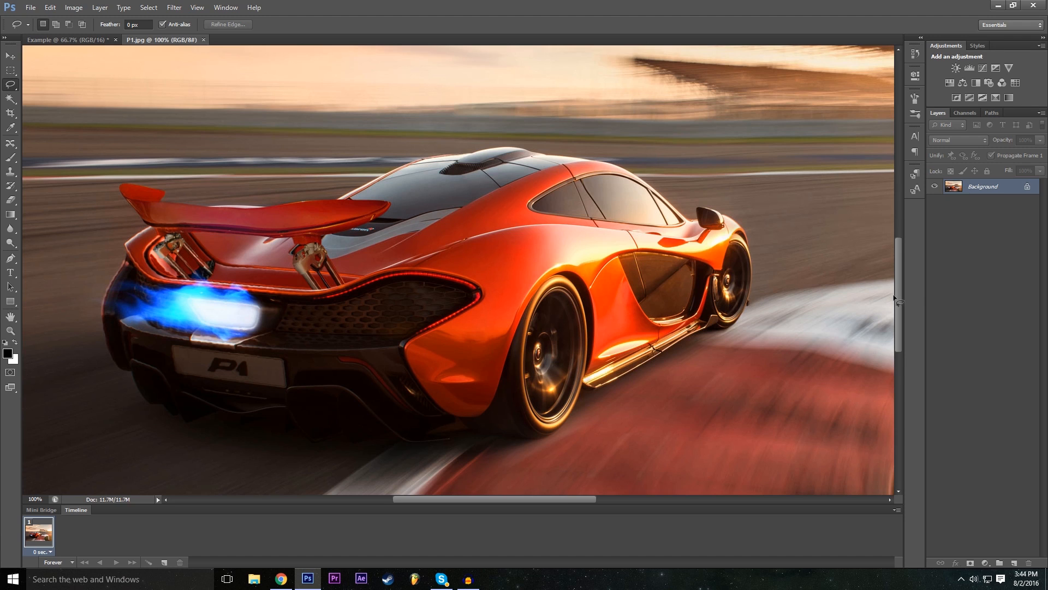
drag(901, 294, 901, 298)
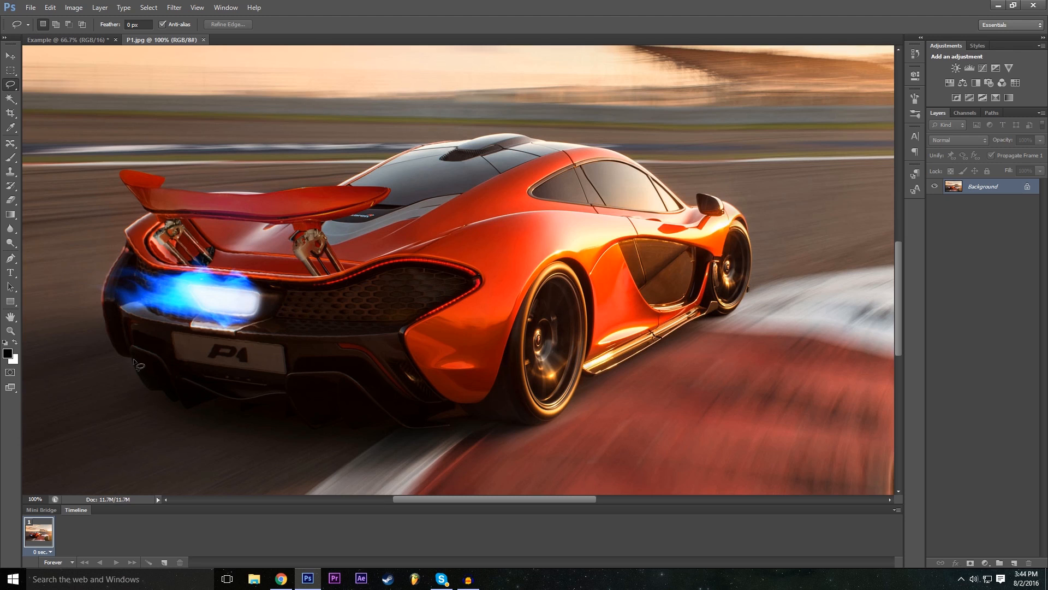
mouse_move(132, 360)
mouse_down()
mouse_move(136, 382)
mouse_move(181, 407)
mouse_move(215, 403)
mouse_move(317, 429)
mouse_move(381, 418)
mouse_move(428, 430)
mouse_move(507, 424)
mouse_up()
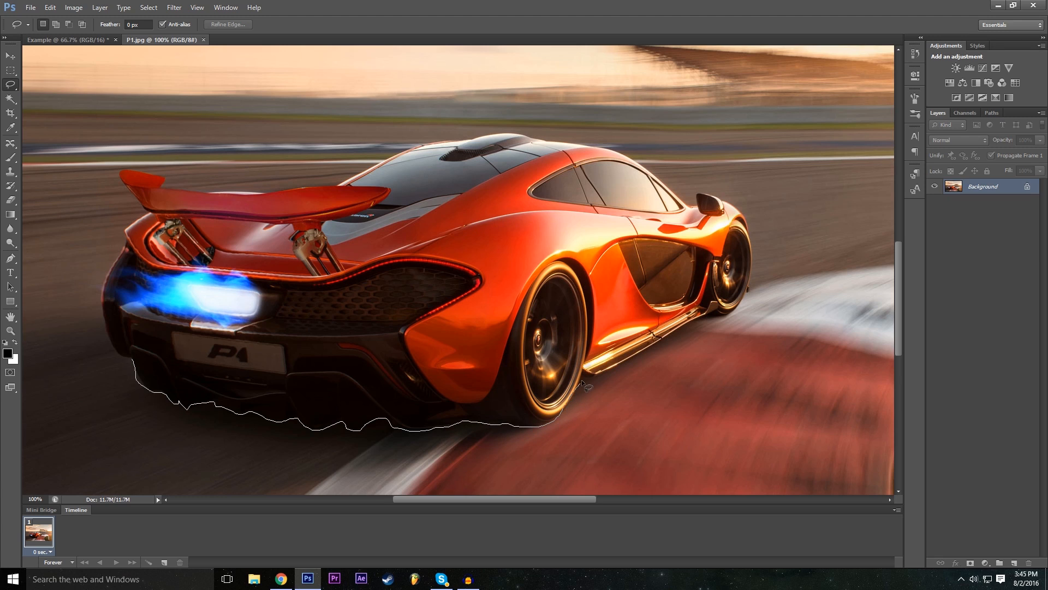
mouse_move(584, 375)
mouse_down()
mouse_move(731, 313)
mouse_move(746, 290)
mouse_up()
mouse_move(731, 202)
mouse_down()
mouse_move(706, 193)
mouse_move(696, 199)
mouse_move(704, 209)
mouse_move(692, 209)
mouse_move(617, 154)
mouse_move(515, 136)
mouse_move(427, 141)
mouse_move(344, 183)
mouse_move(265, 192)
mouse_move(204, 192)
mouse_move(123, 172)
mouse_move(129, 230)
mouse_move(103, 314)
mouse_move(110, 345)
mouse_move(132, 359)
mouse_up()
click(39, 498)
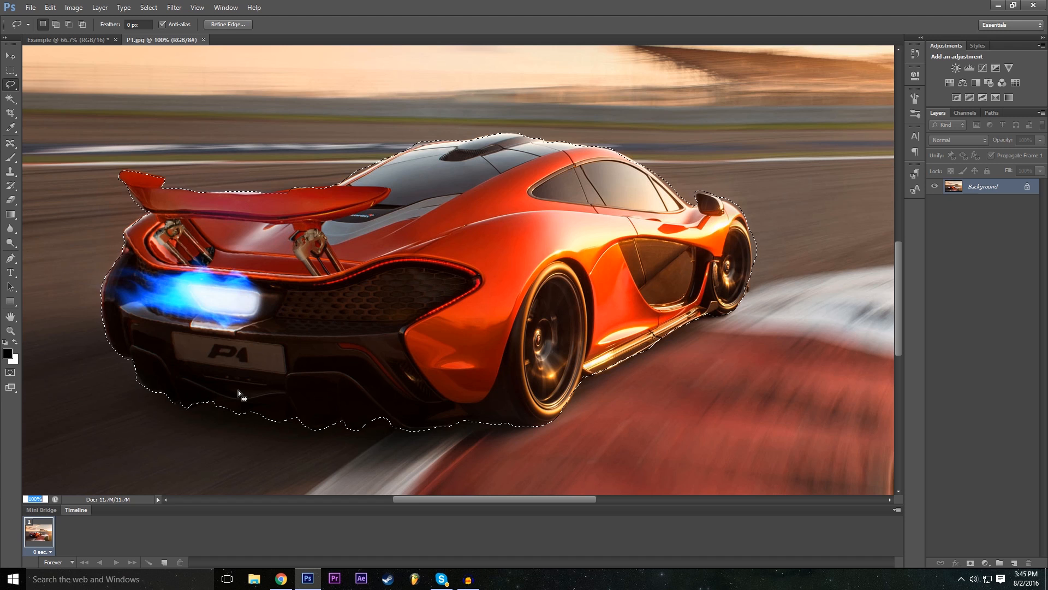
text(50)
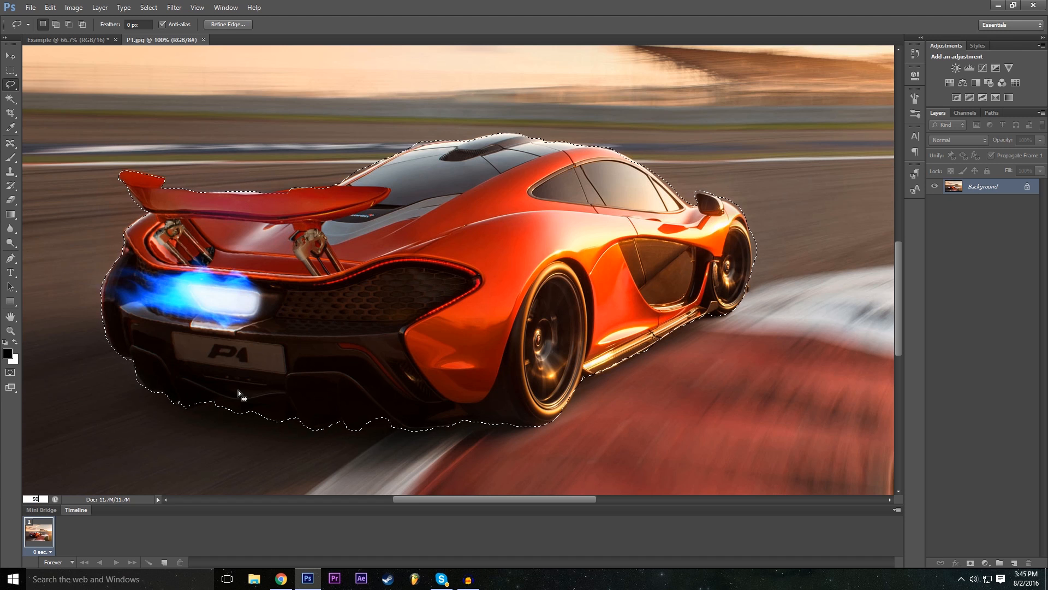
key(Return)
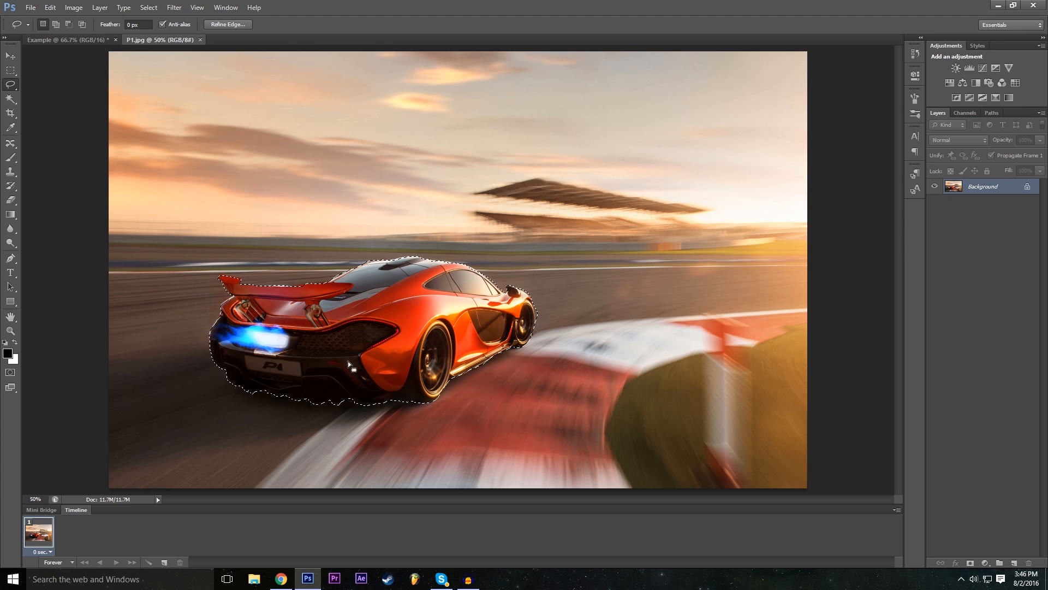
- Convert the locked Background into a regular layer named Mclaren
double_click(1026, 188)
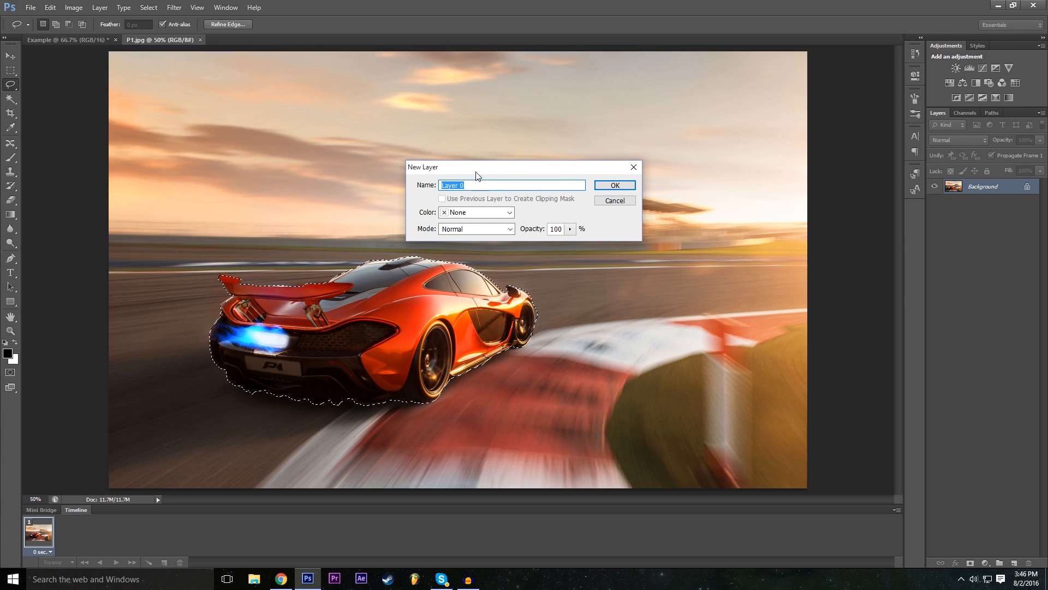
text(Mclaren)
key(Return)
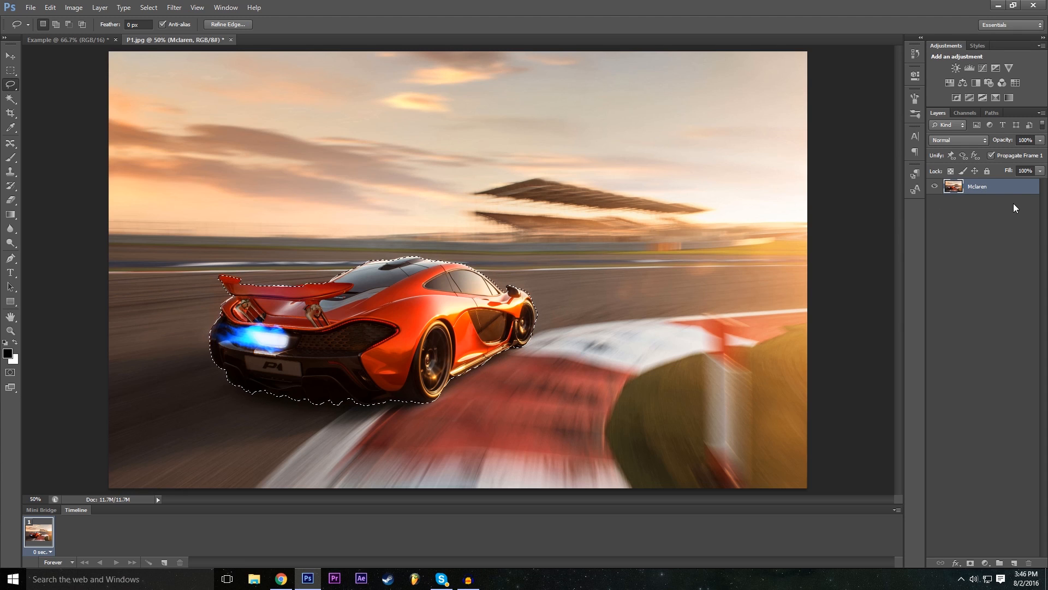
- Copy the selected car onto a new layer and check the cutout with the Mclaren layer temporarily hidden
key(ctrl+c)
key(ctrl+v)
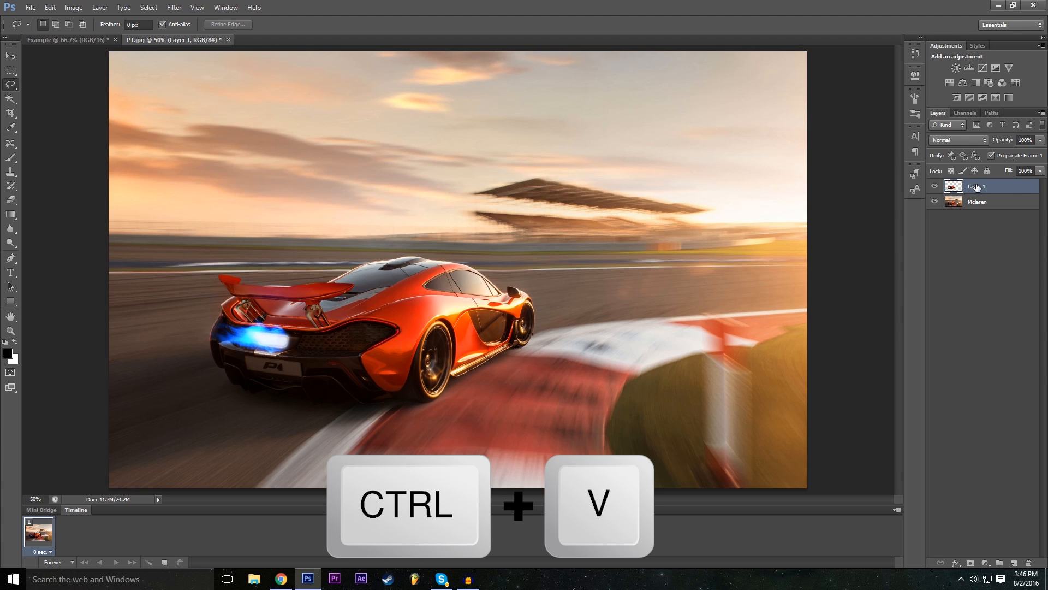
click(935, 202)
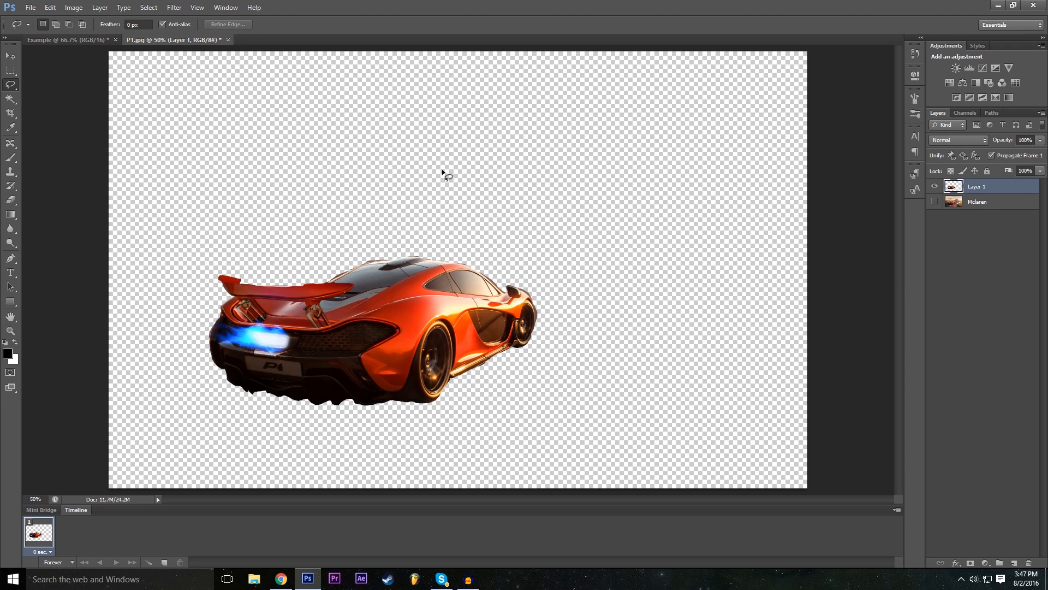
click(935, 202)
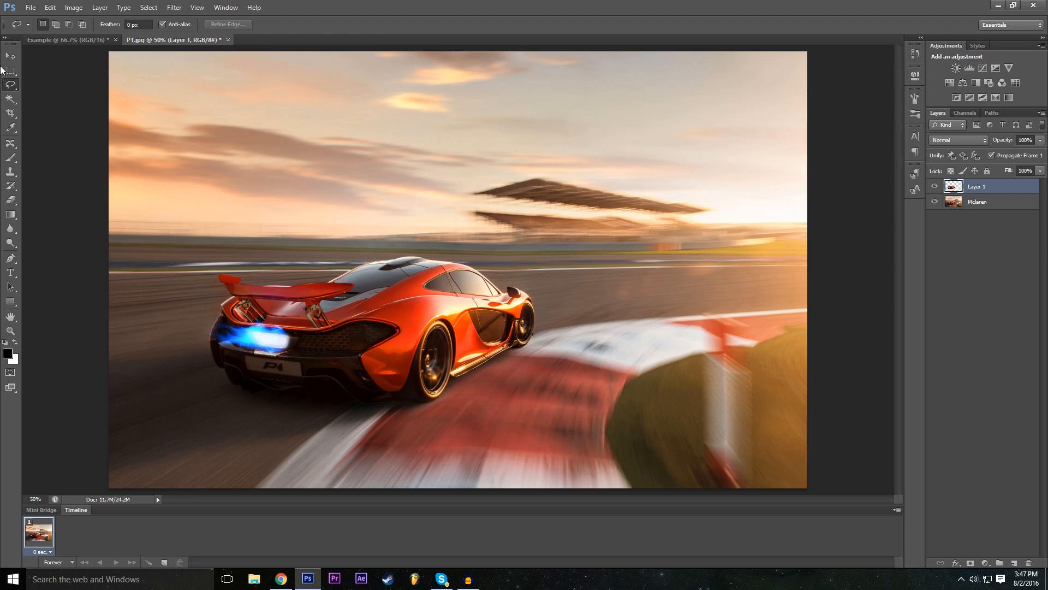
- Move the cut-out car copy to the right of and slightly above the original car, partly overlapping it
key(v)
drag(411, 324, 568, 385)
drag(479, 350, 462, 349)
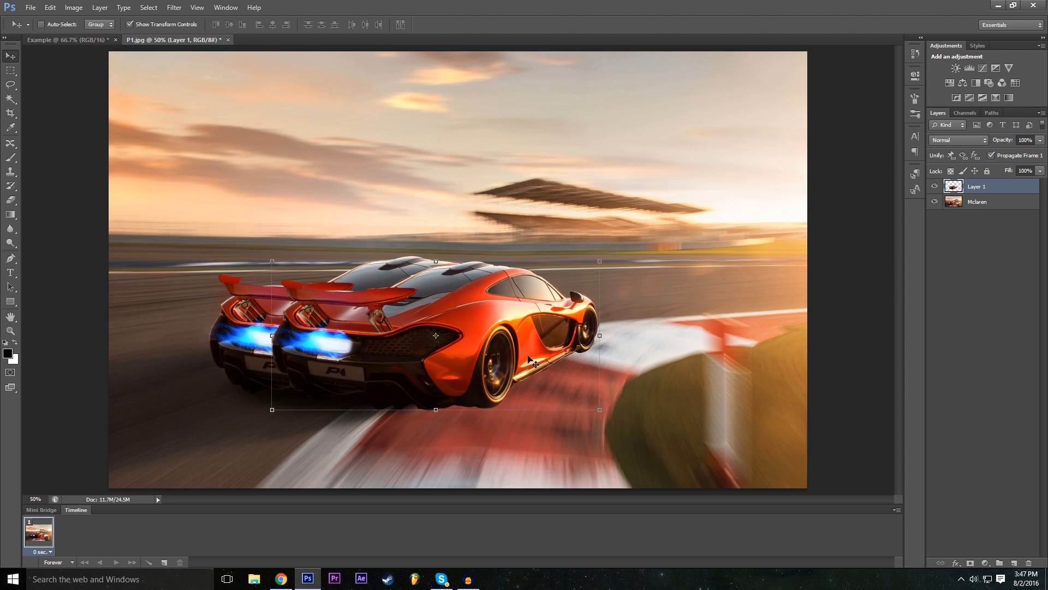
key(ctrl+z)
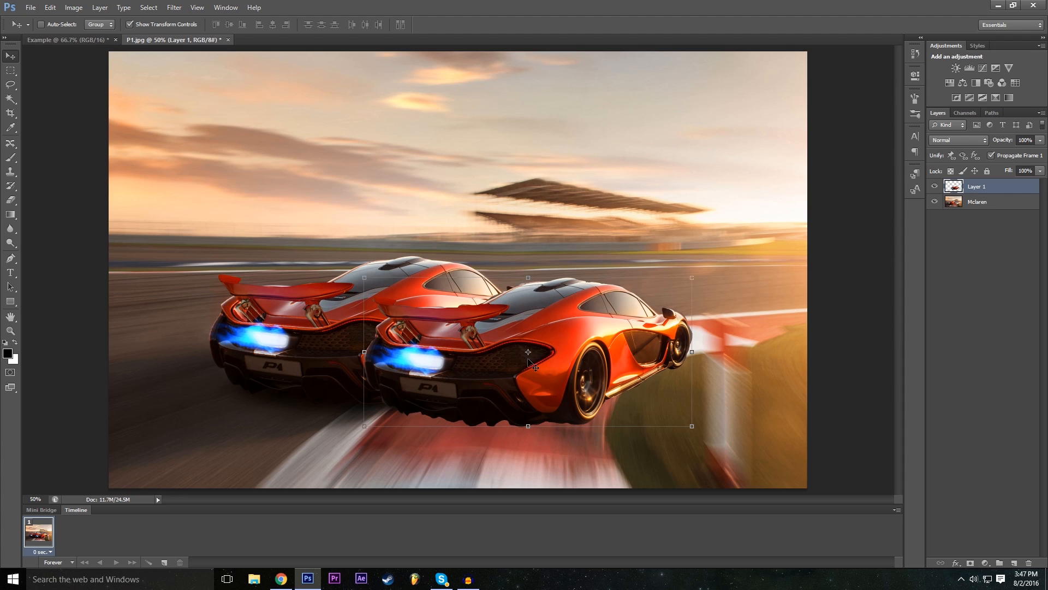
drag(527, 365, 452, 322)
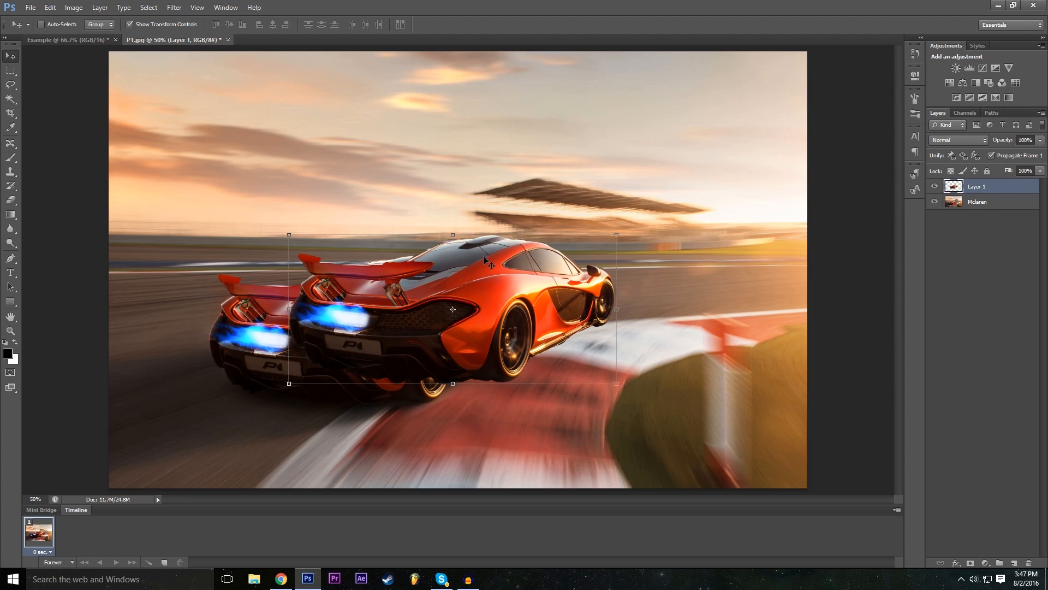
- Try flipping the car copy vertically with a Free Transform height of -100%, and restore the height to 100%
key(ctrl+t)
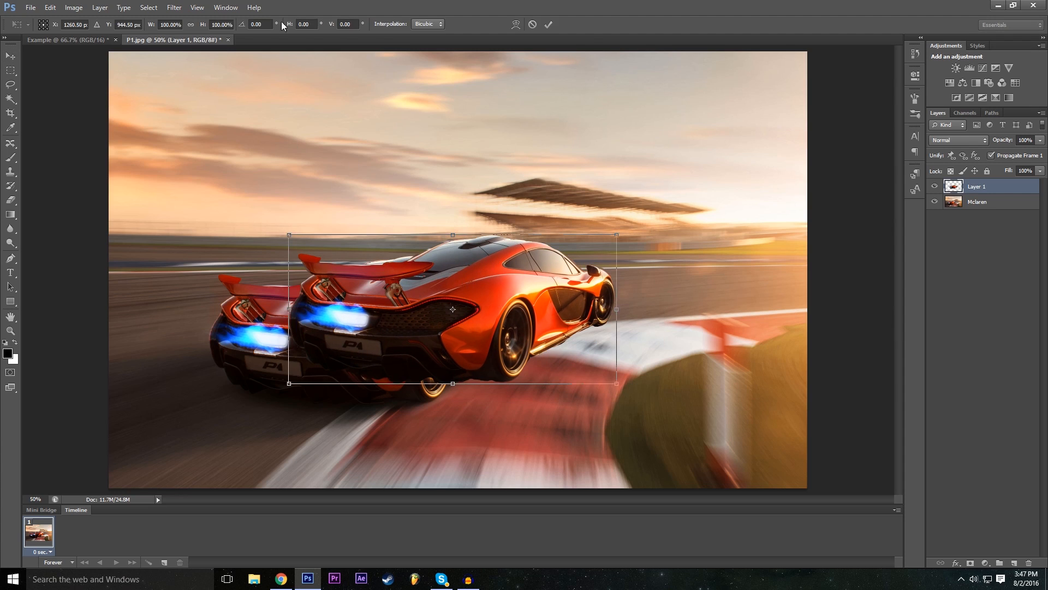
click(211, 24)
text(-)
key(Return)
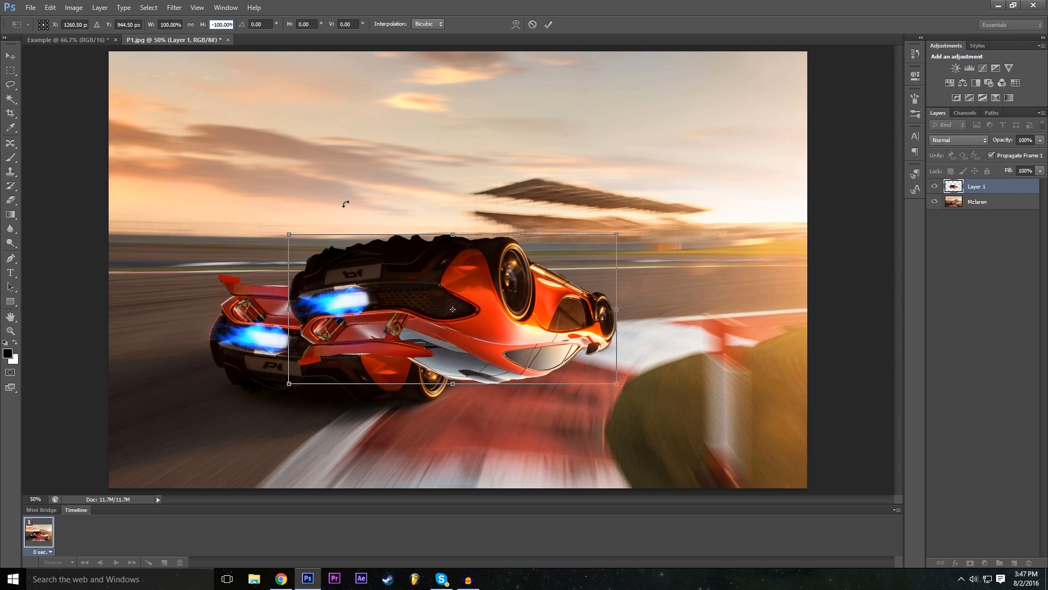
key(BackSpace)
- Flip the car copy horizontally with a Free Transform width of -100% and move it to the right of the original car
click(160, 24)
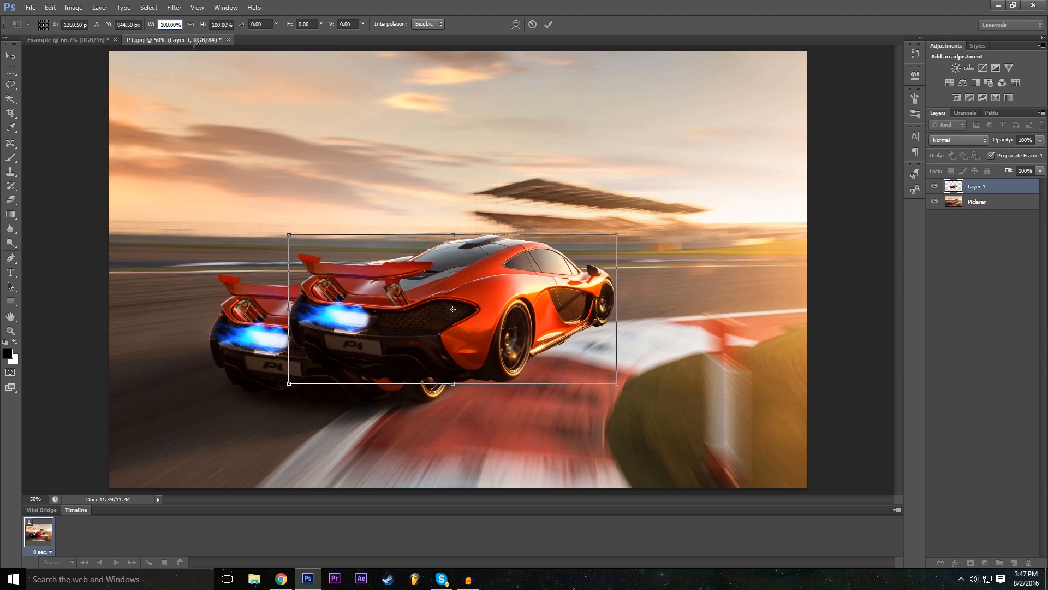
text(-)
drag(463, 333, 675, 347)
drag(660, 350, 707, 368)
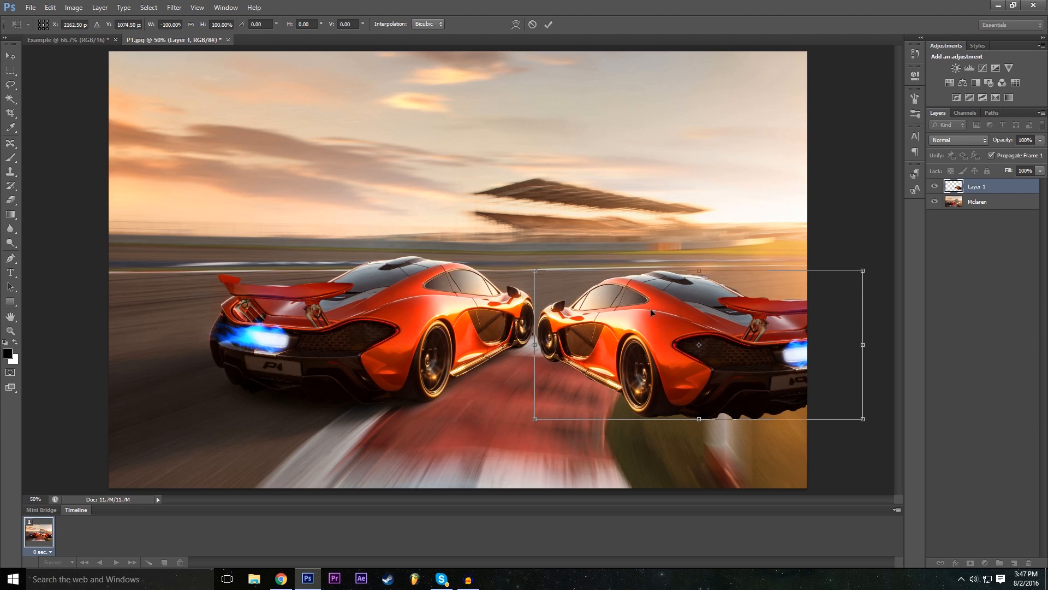
- Move the flipped copy back over the original car, try narrowing its width to -77.22%, and restore the width to -100%
drag(628, 356, 328, 314)
drag(601, 307, 533, 302)
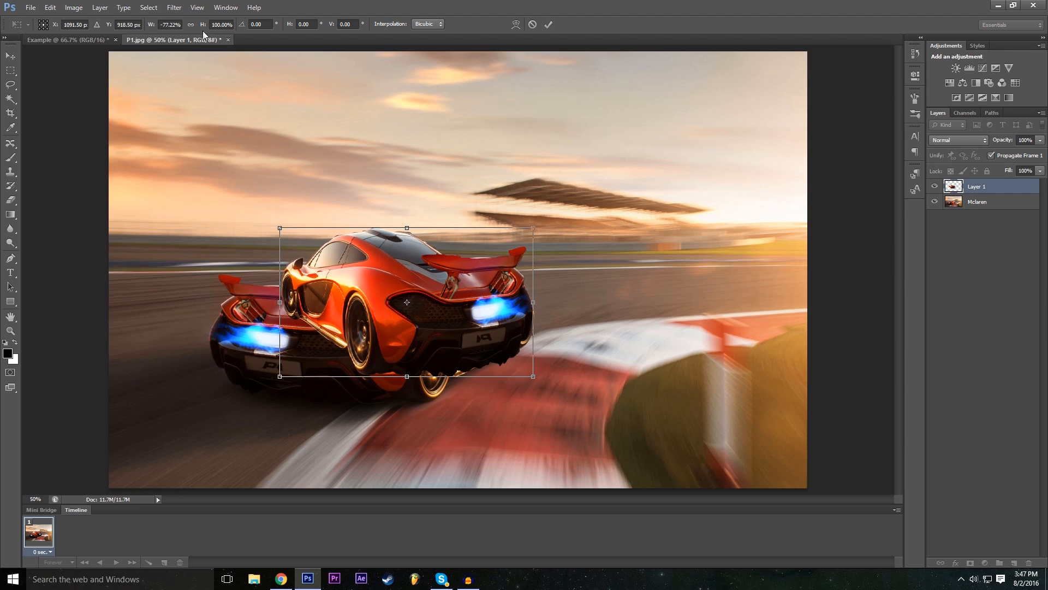
click(169, 25)
double_click(178, 22)
text(100)
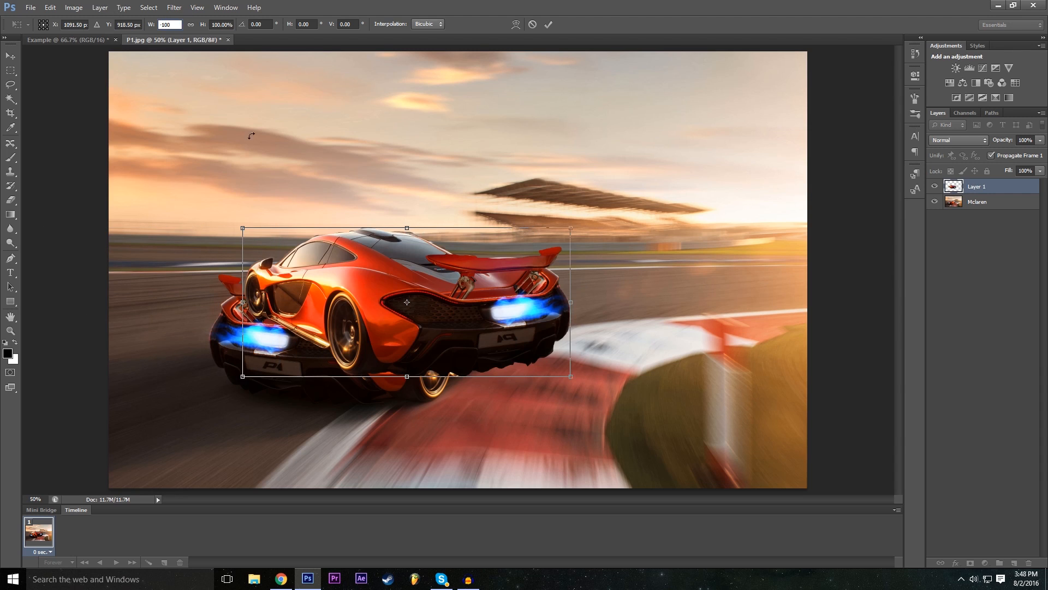
- Place the flipped copy nose to nose with the original car, rotate it about 9° clockwise, and apply the transform
drag(429, 279, 710, 341)
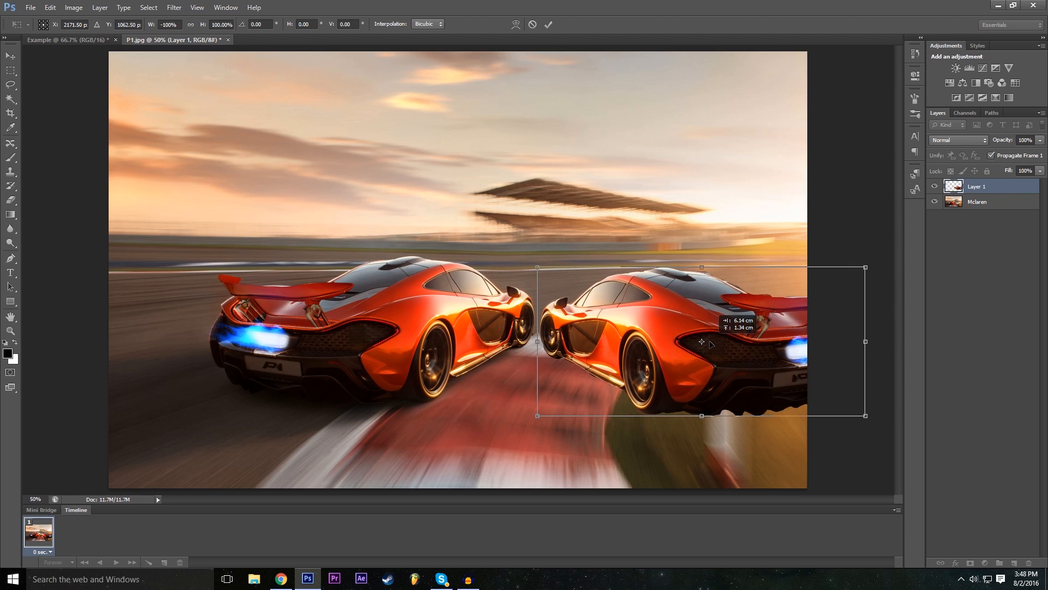
mouse_move(548, 252)
mouse_down()
mouse_move(530, 258)
mouse_move(554, 243)
mouse_up()
drag(658, 318, 658, 336)
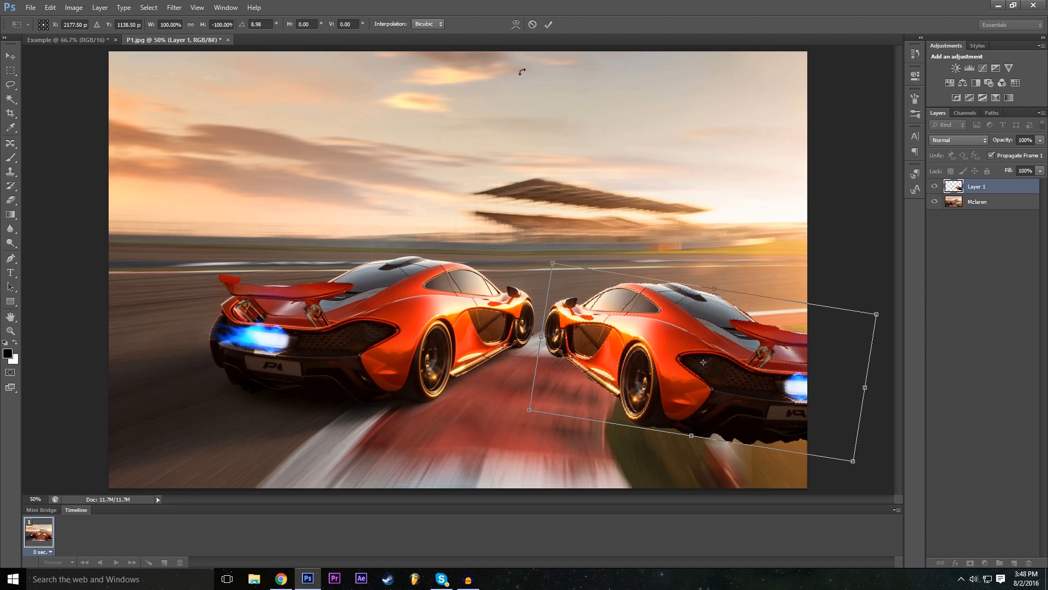
click(551, 28)
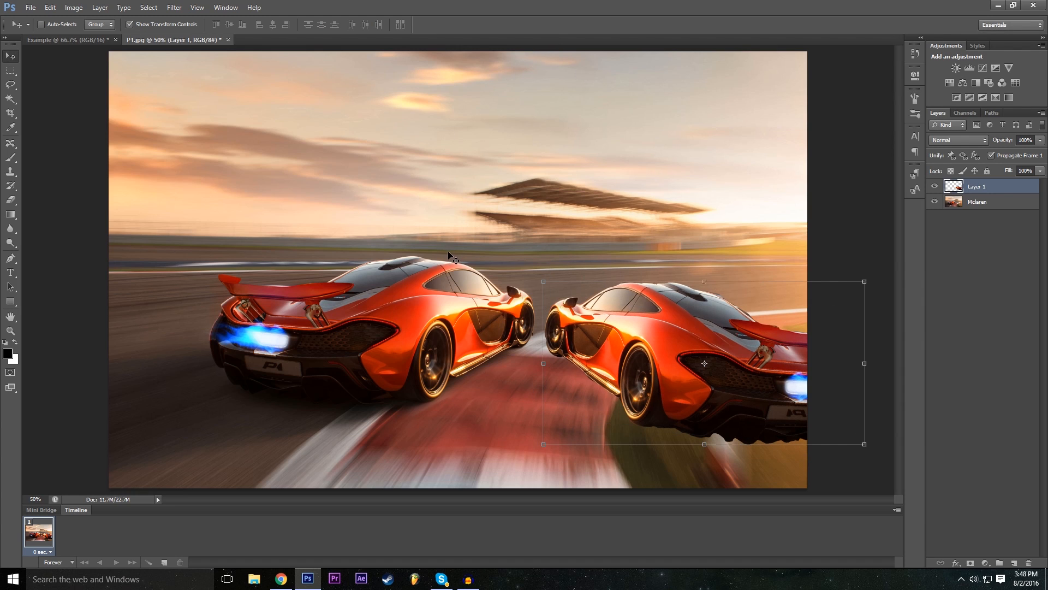
- Add a Drop Shadow layer style to the flipped car on Layer 1 and increase the shadow's size
click(956, 563)
click(966, 429)
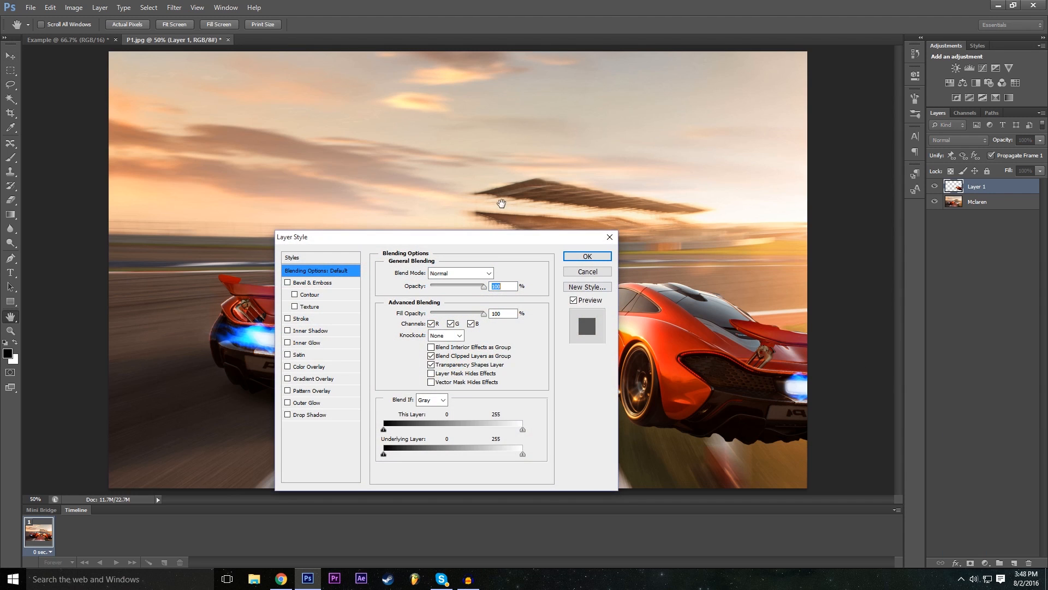
drag(464, 237, 414, 179)
click(236, 356)
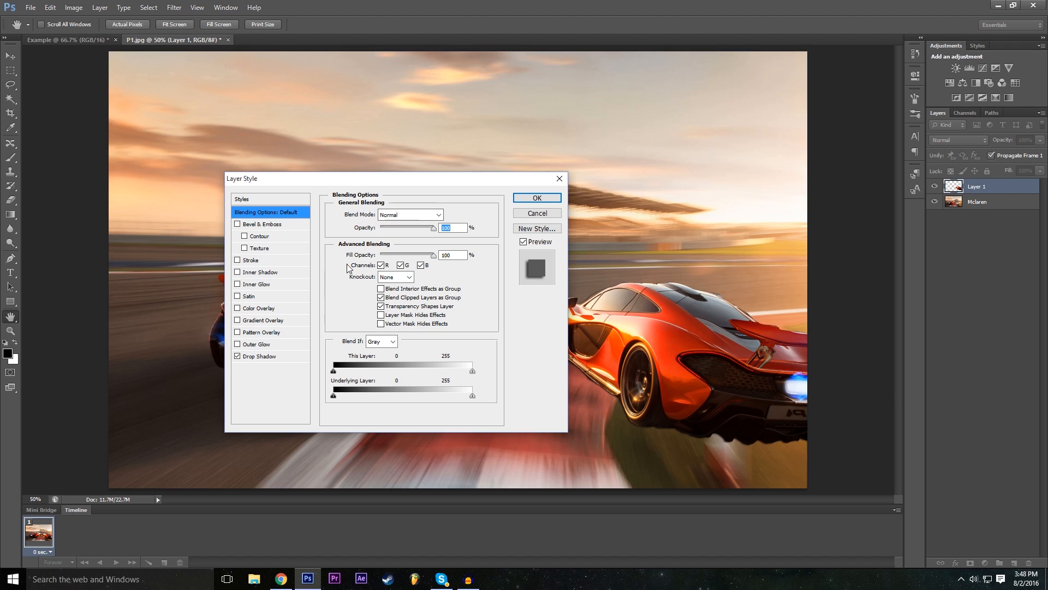
drag(406, 182, 327, 184)
click(208, 358)
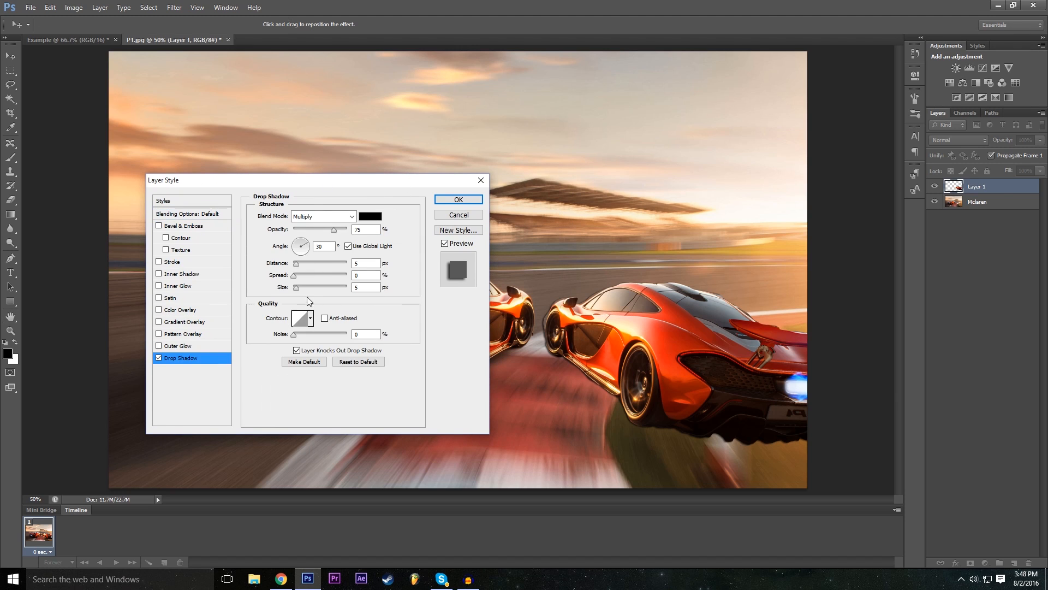
drag(305, 286, 310, 290)
- Add an Outer Glow with an increased size to the flipped car's layer style and apply the effects
click(160, 346)
click(202, 346)
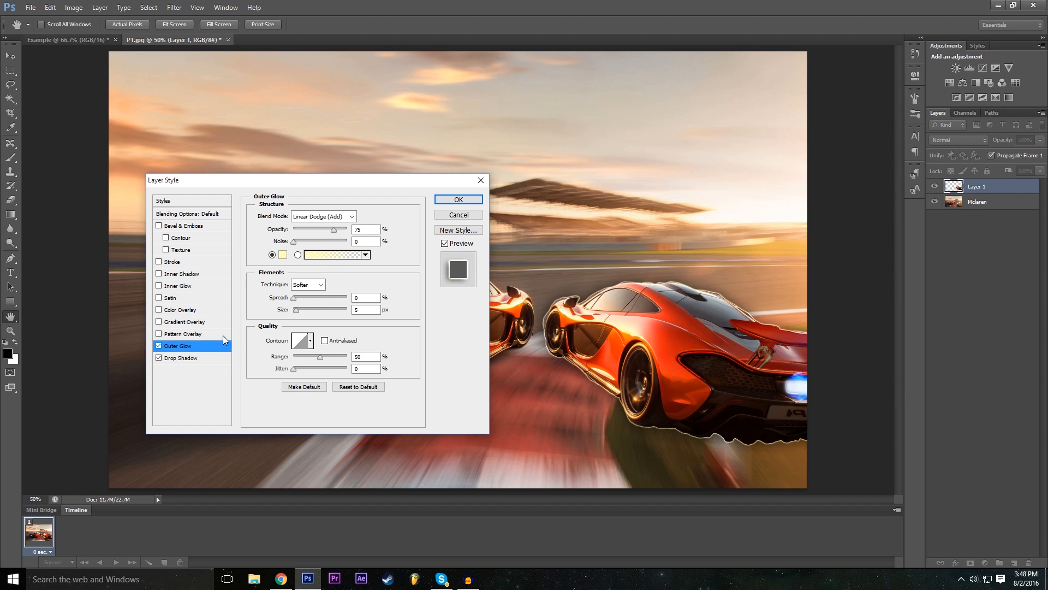
drag(302, 311, 311, 310)
drag(372, 181, 418, 204)
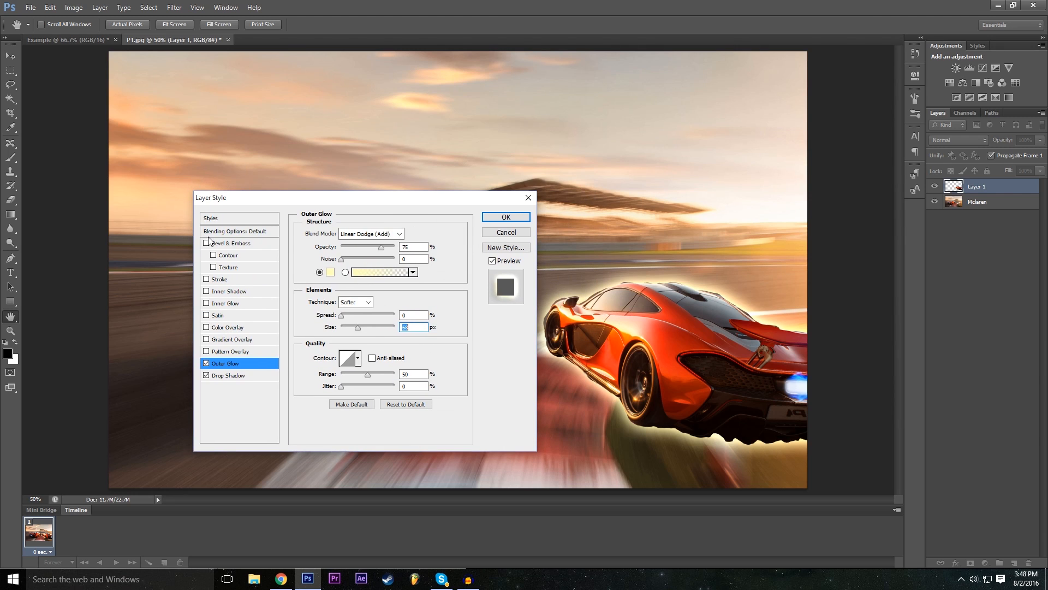
click(494, 217)
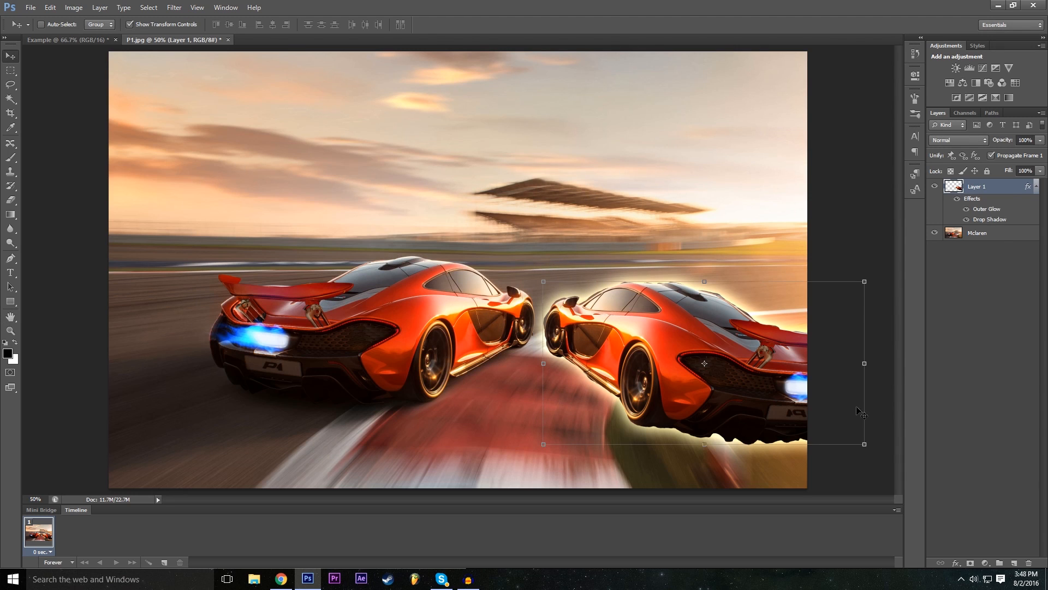
- Deselect all layers to view the styled car copy without its transform box
click(997, 378)
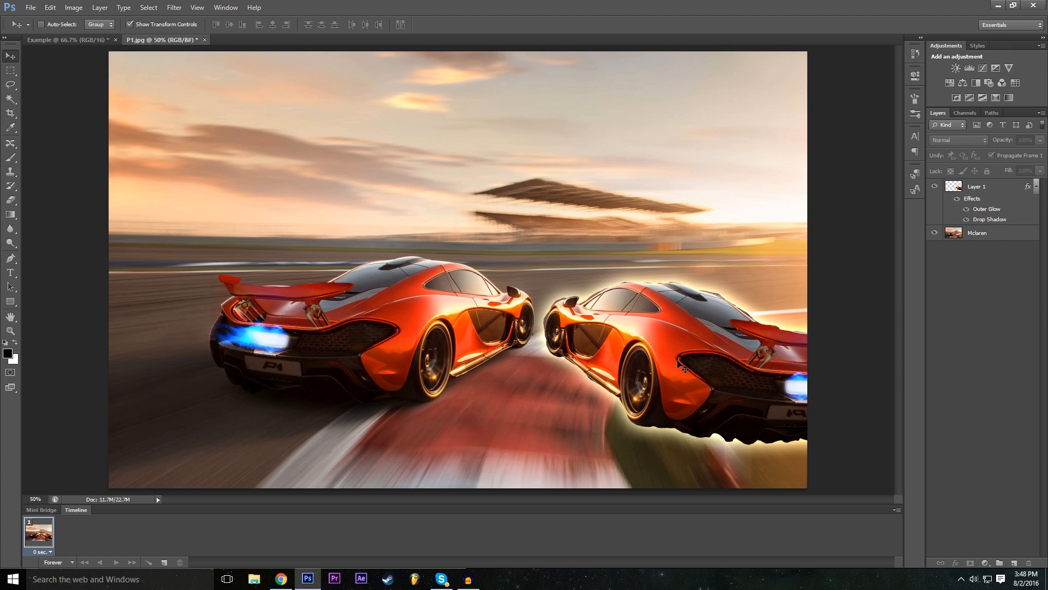
click(950, 192)
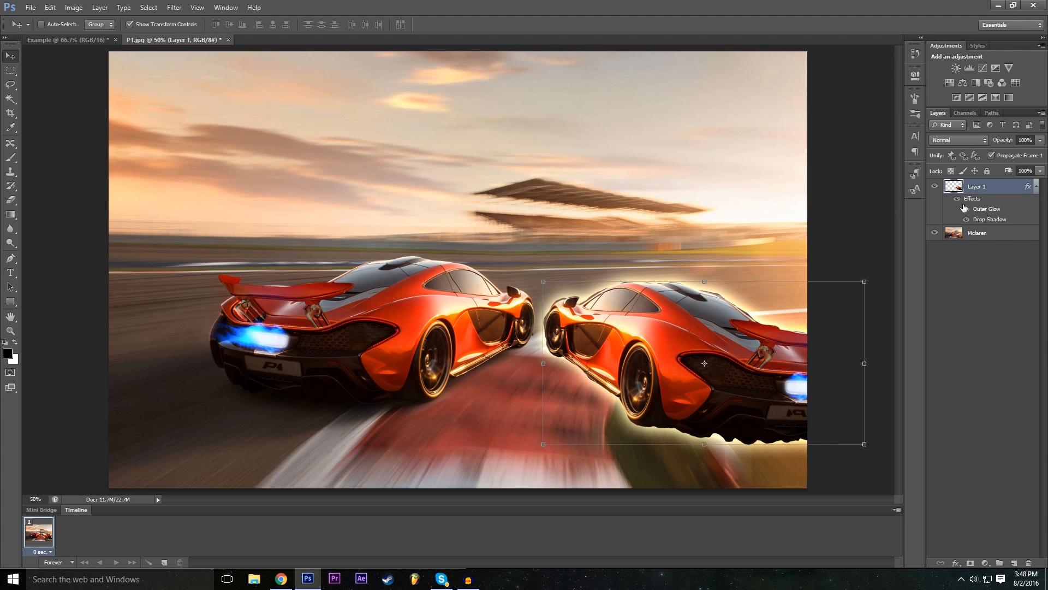
click(980, 355)
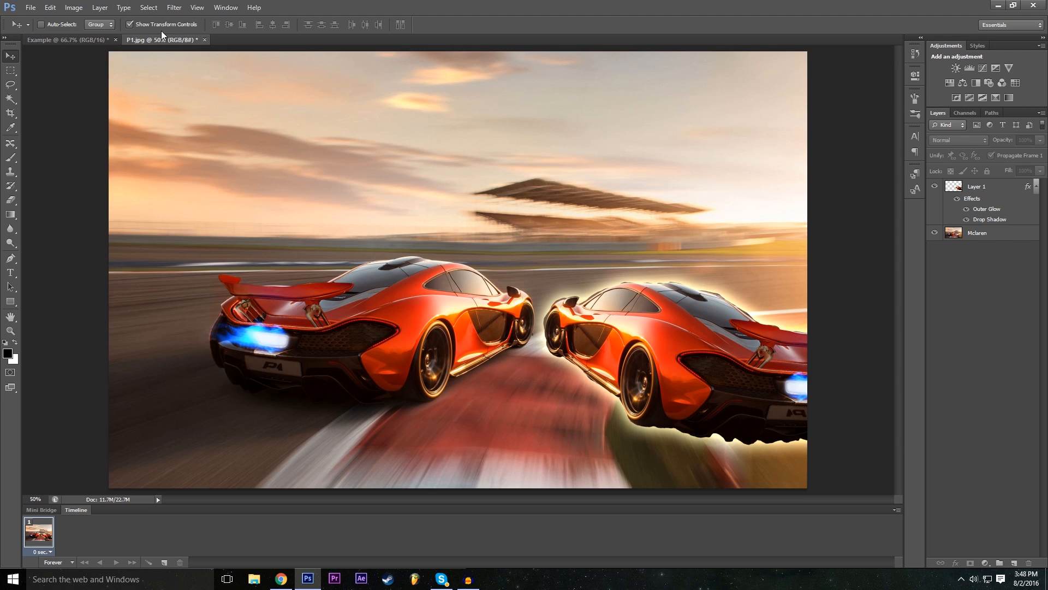
- Add a Brightness/Contrast adjustment layer with its default name, color None, Normal mode and 100% opacity
click(103, 7)
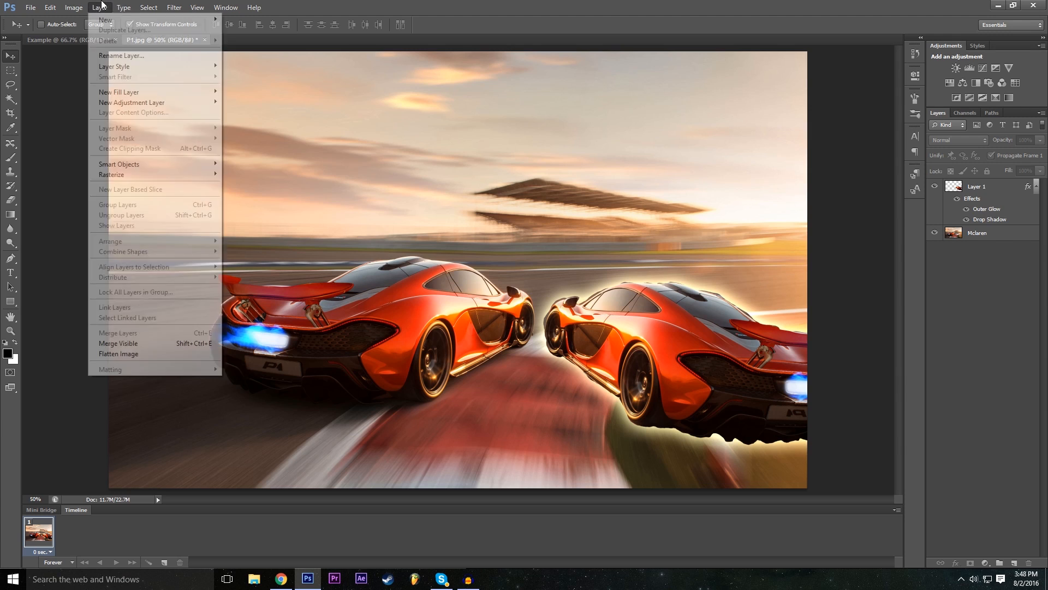
mouse_move(114, 22)
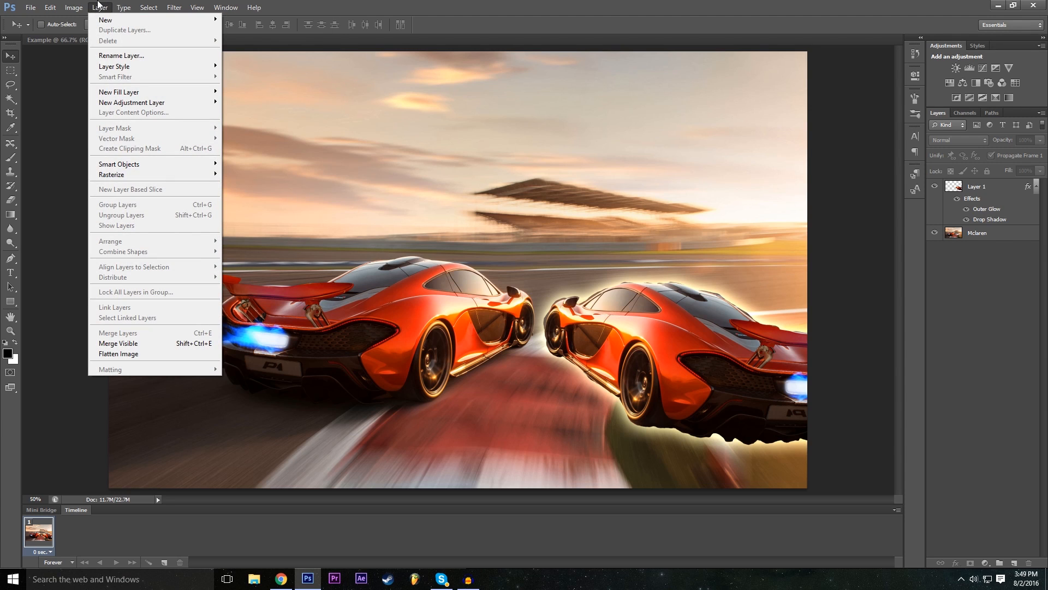
mouse_move(145, 102)
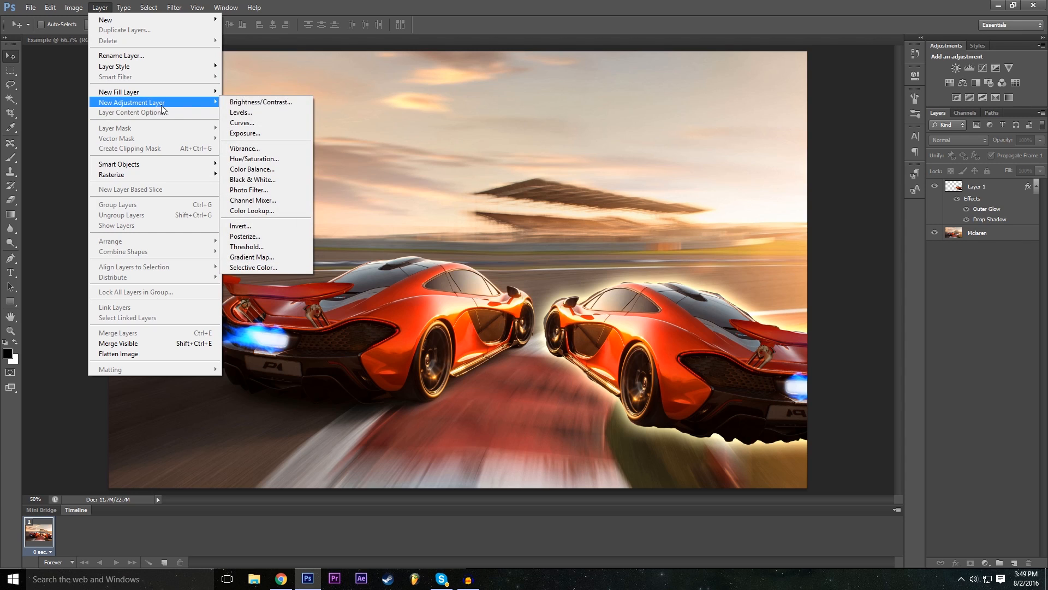
click(281, 103)
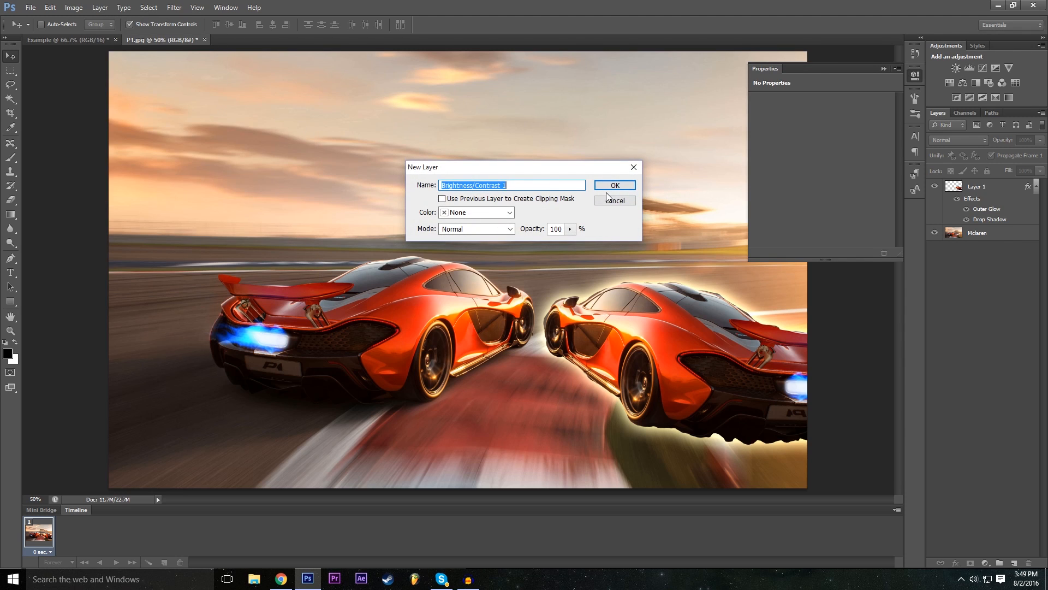
click(485, 213)
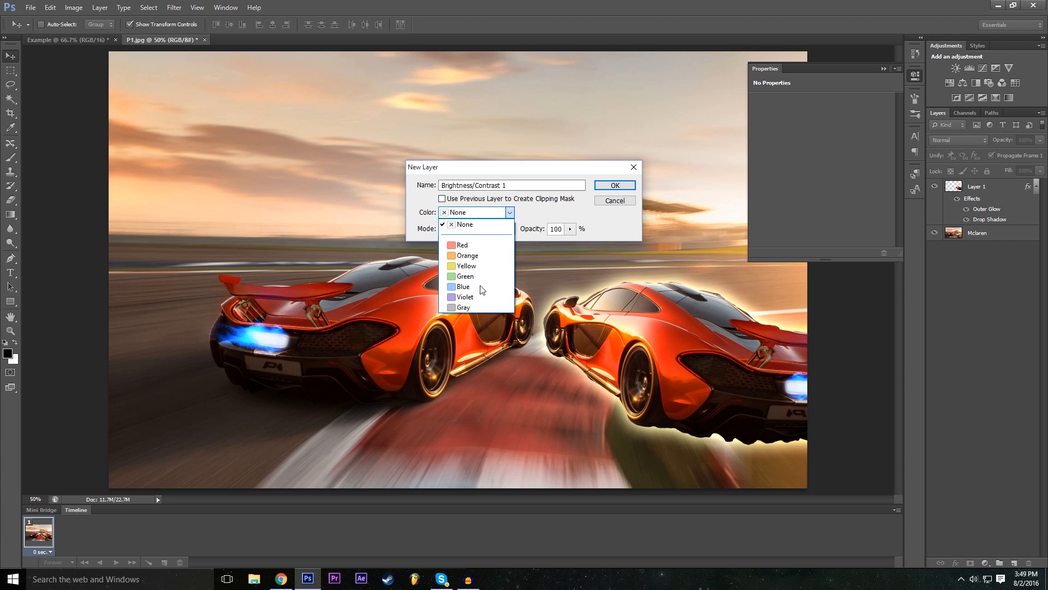
click(502, 215)
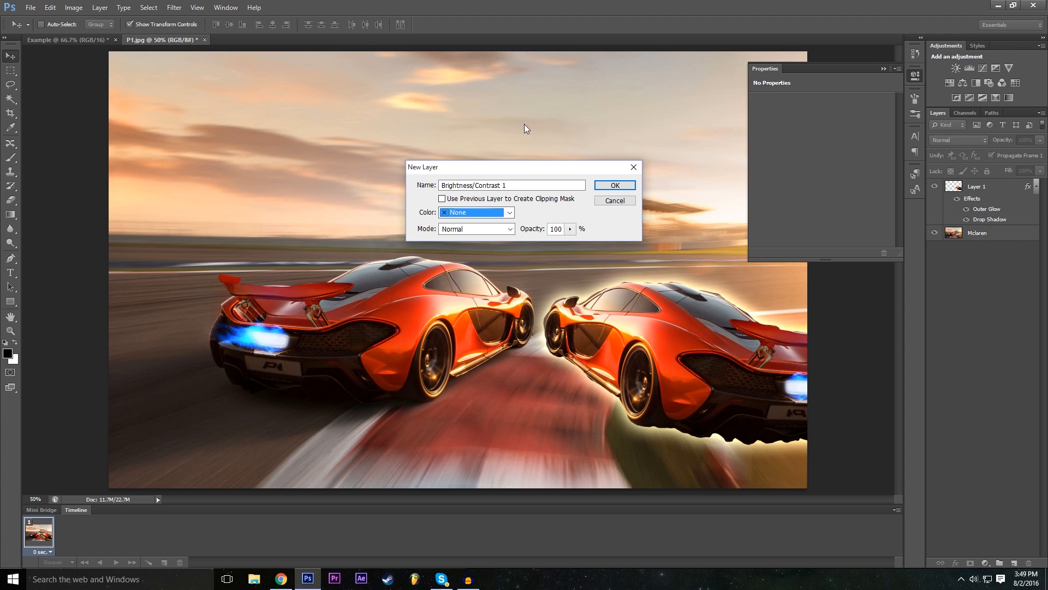
click(615, 187)
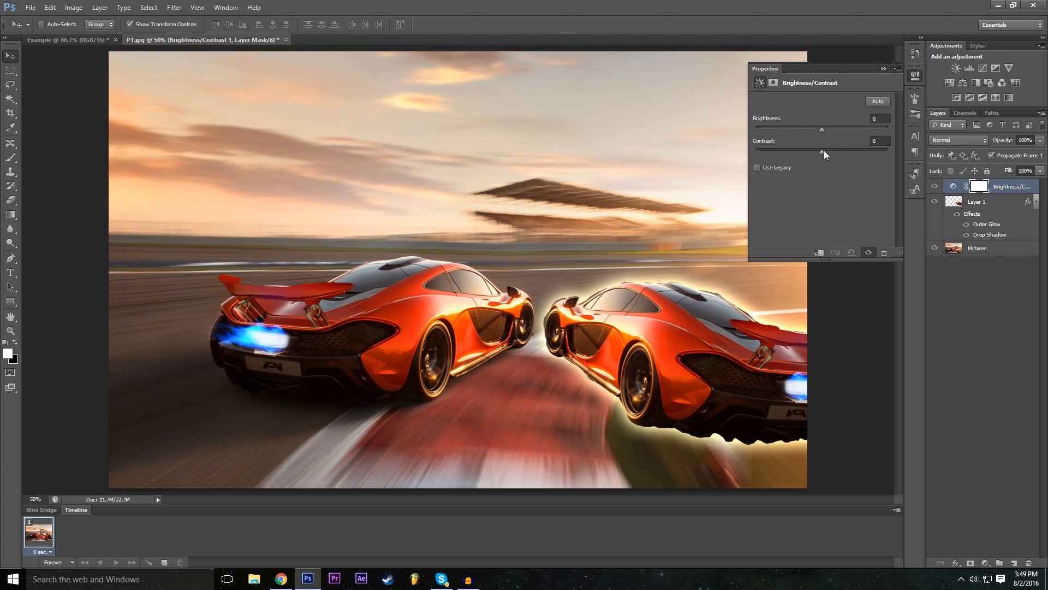
- Set the adjustment's contrast to 40 and brightness to -7, and compare the image with the adjustment layer temporarily hidden
drag(835, 151, 782, 175)
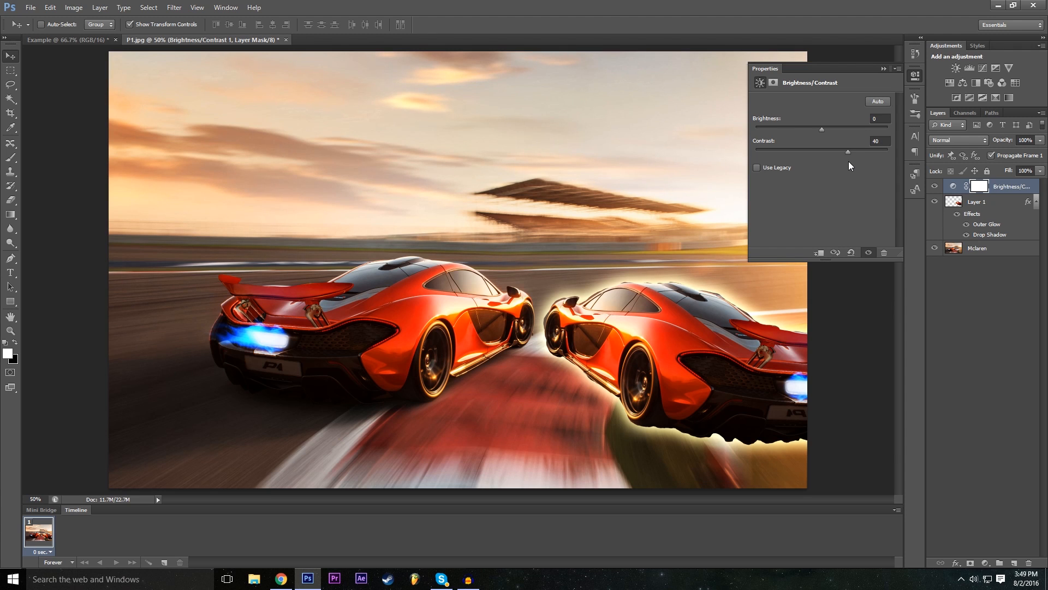
mouse_move(828, 130)
mouse_down()
mouse_move(806, 133)
mouse_move(838, 129)
mouse_move(818, 139)
mouse_up()
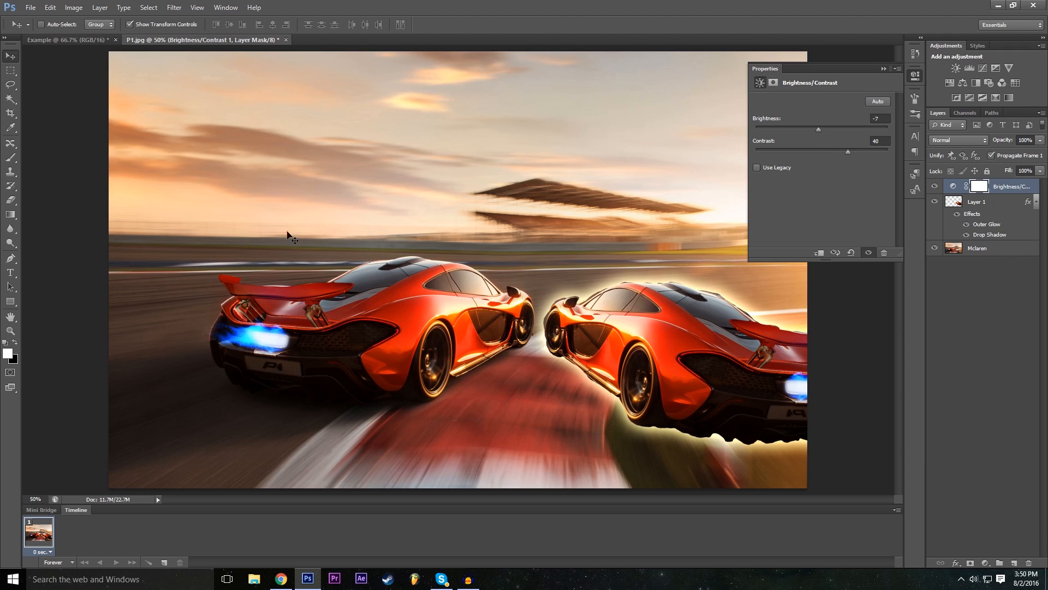
click(881, 69)
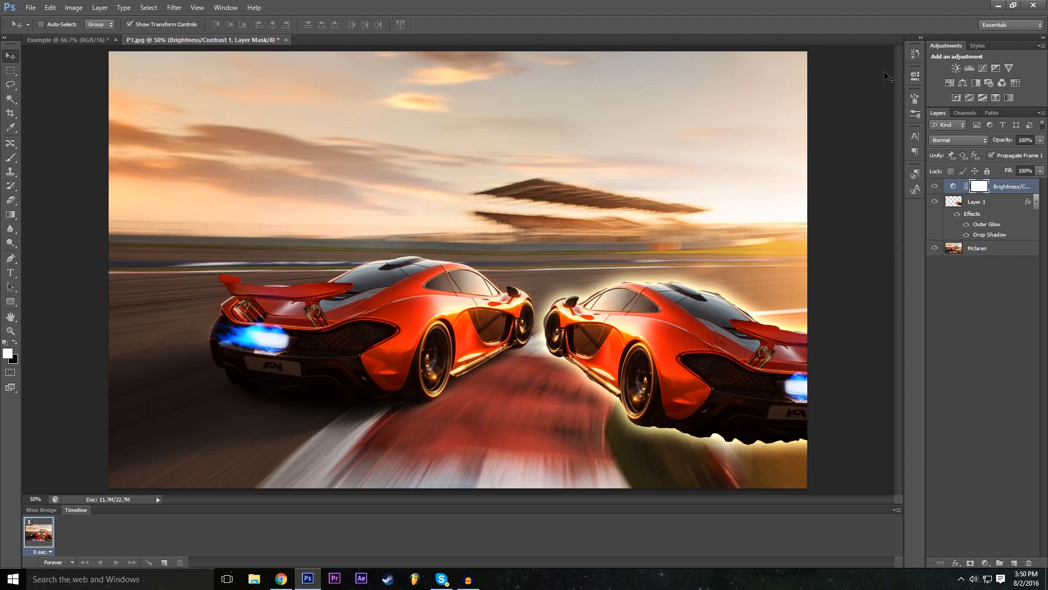
click(935, 186)
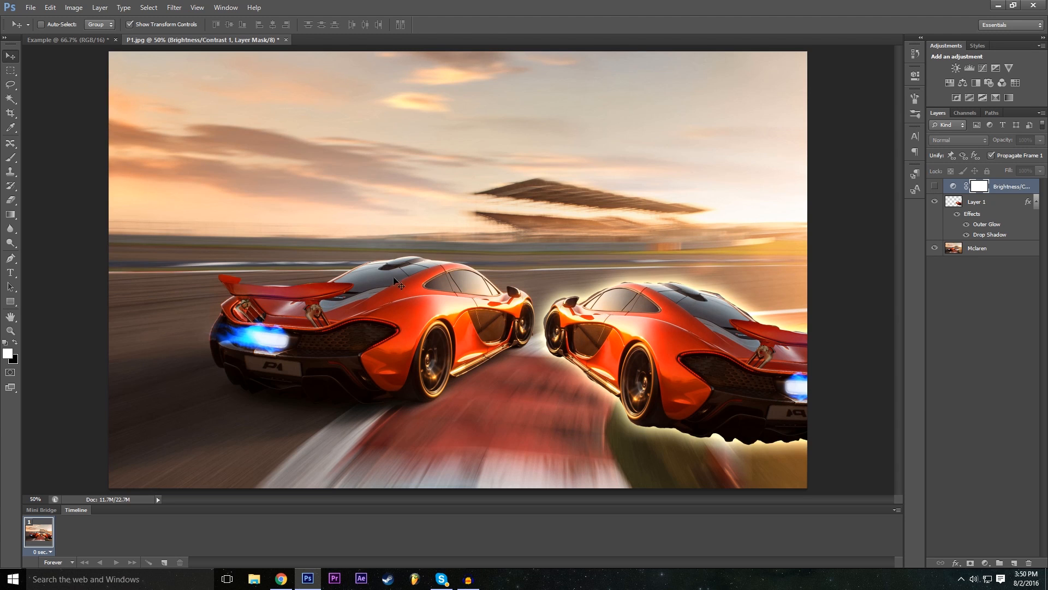
click(935, 187)
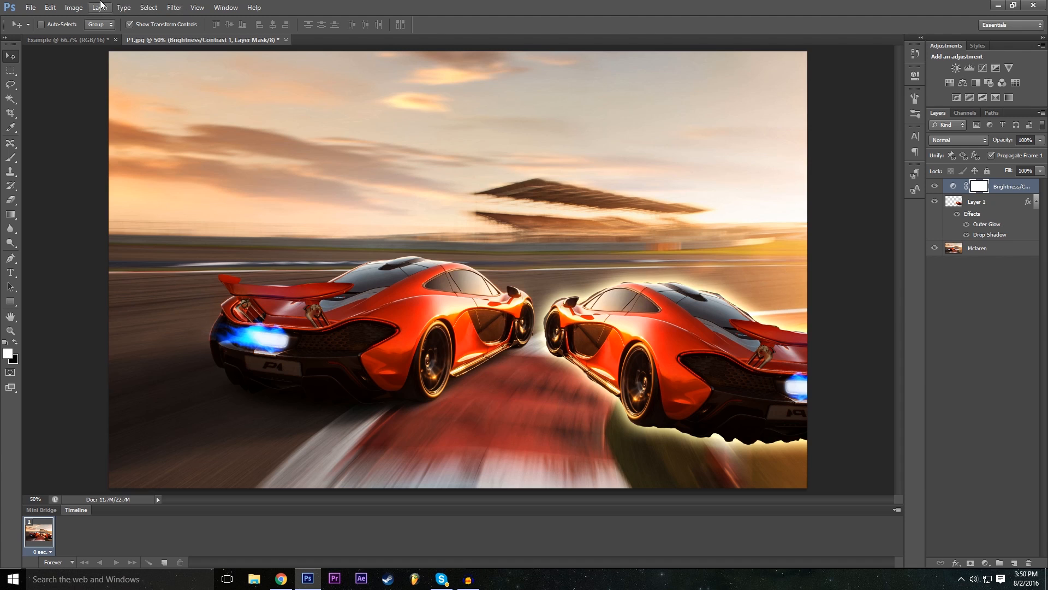
- Add a Levels adjustment layer with default settings above the Brightness/Contrast layer
click(102, 4)
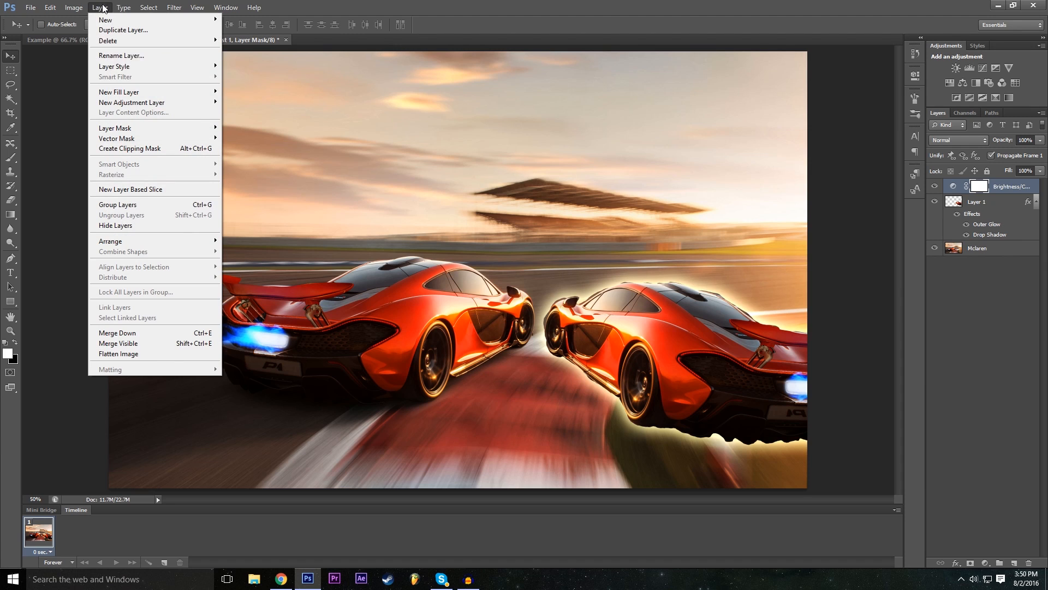
mouse_move(156, 107)
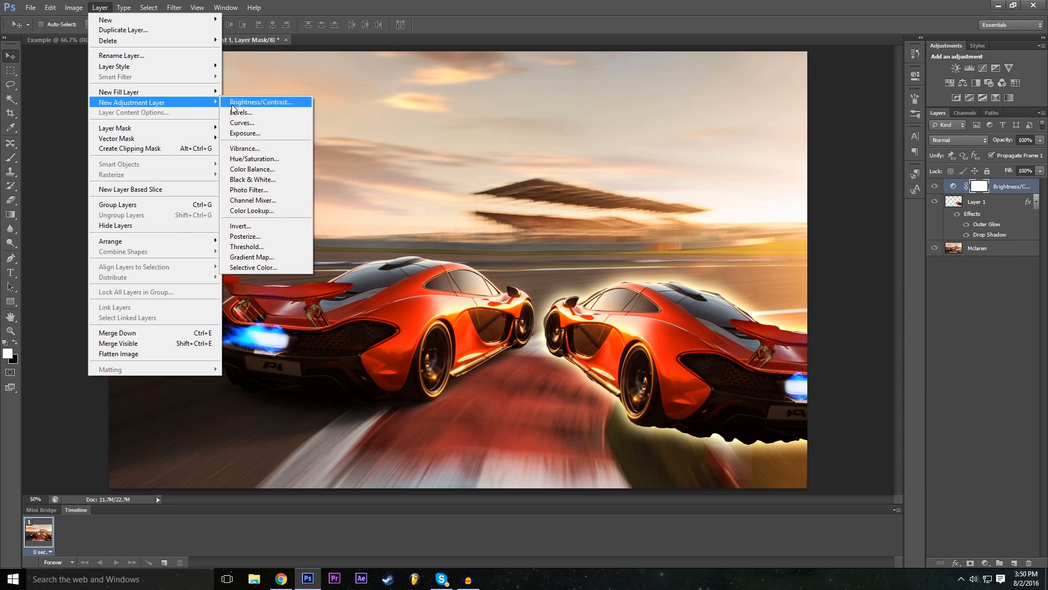
click(274, 116)
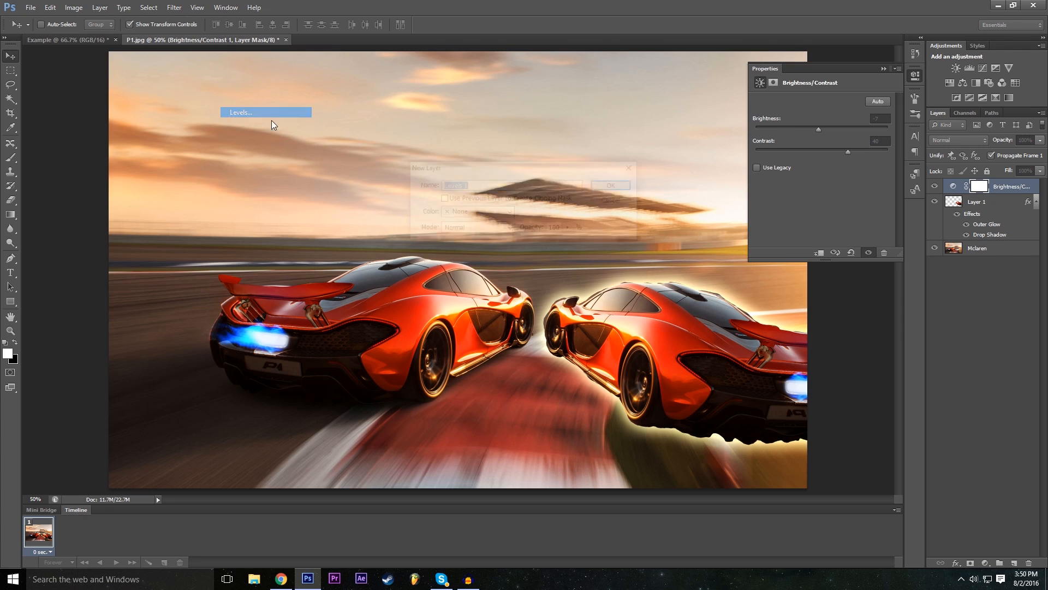
click(607, 187)
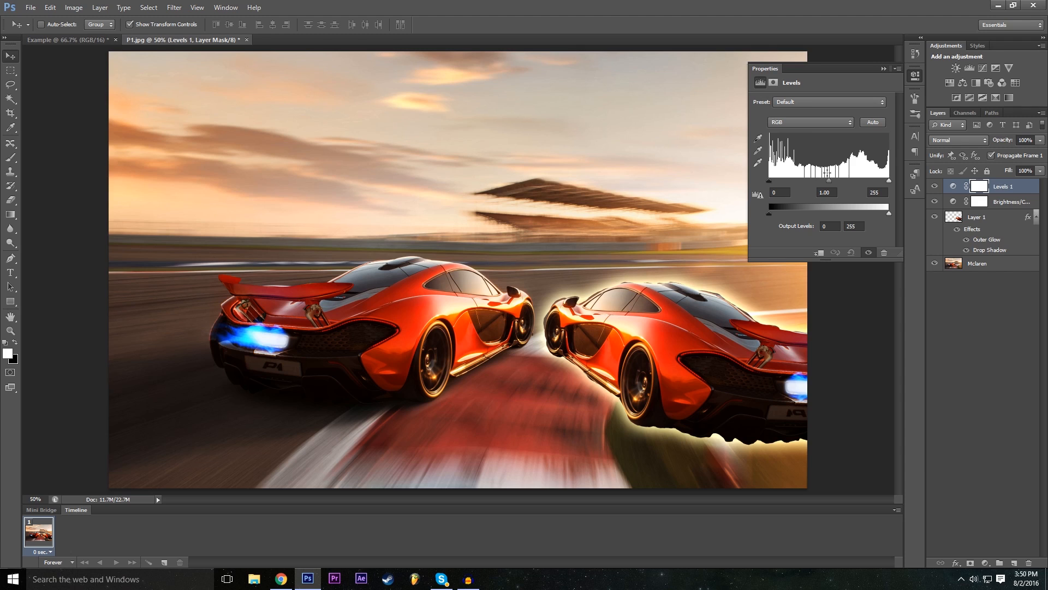
- Try the Darker, Increase Contrast 1 and Custom presets on the Levels adjustment
click(801, 103)
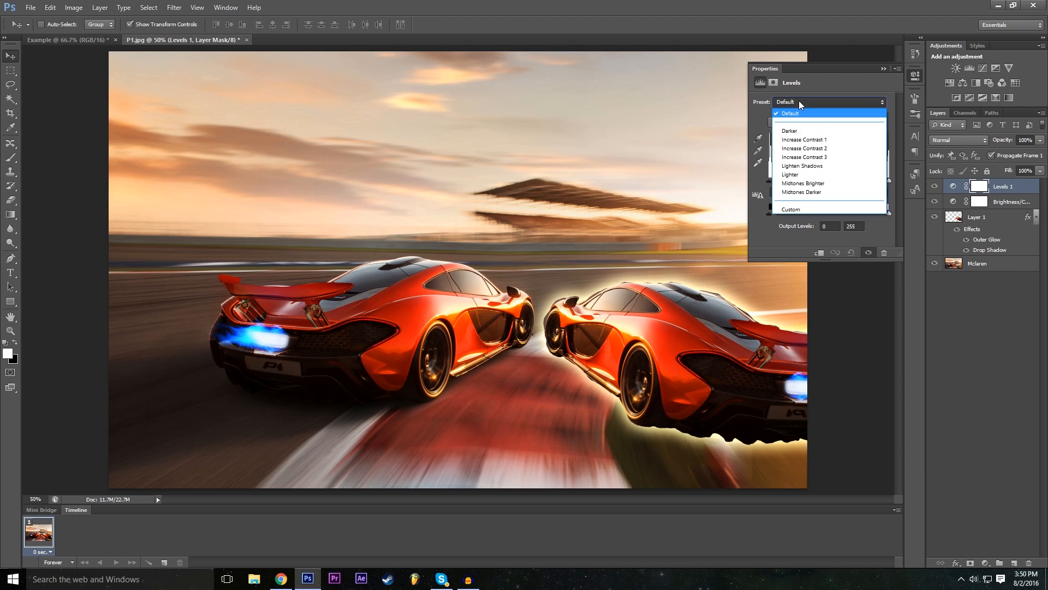
click(803, 101)
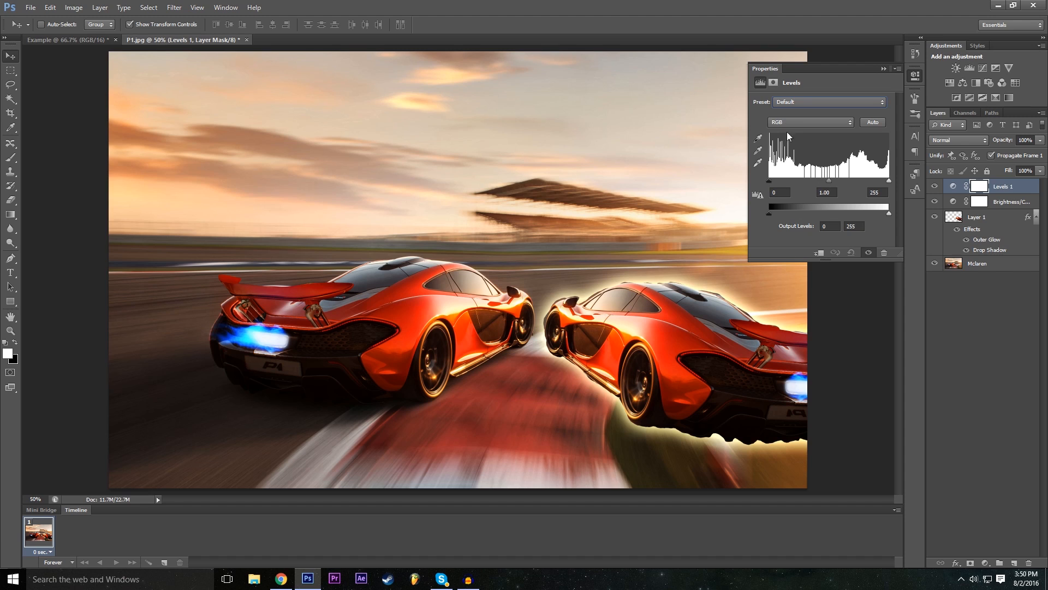
click(796, 106)
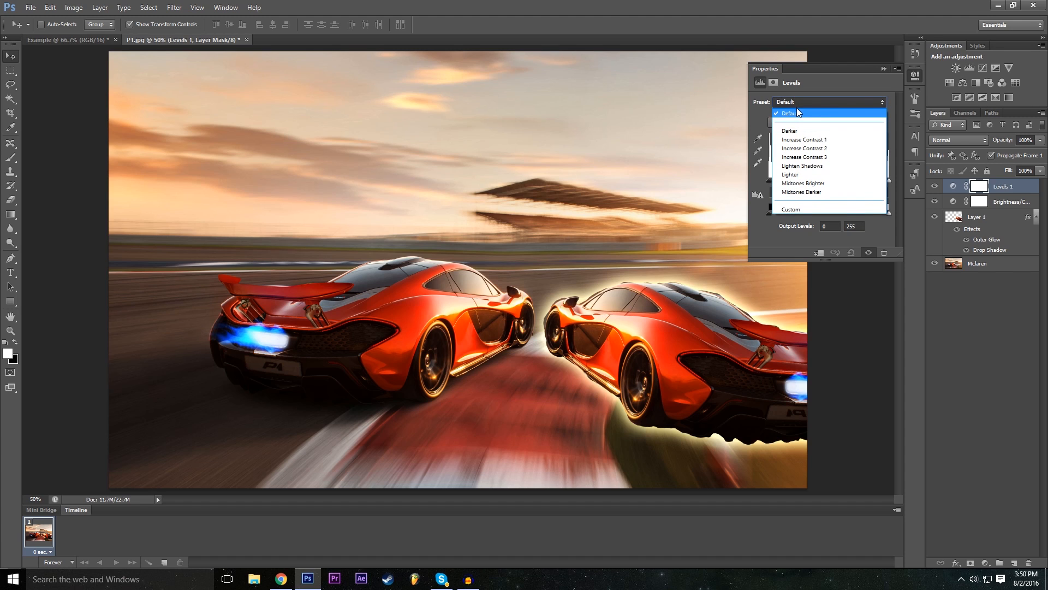
click(798, 130)
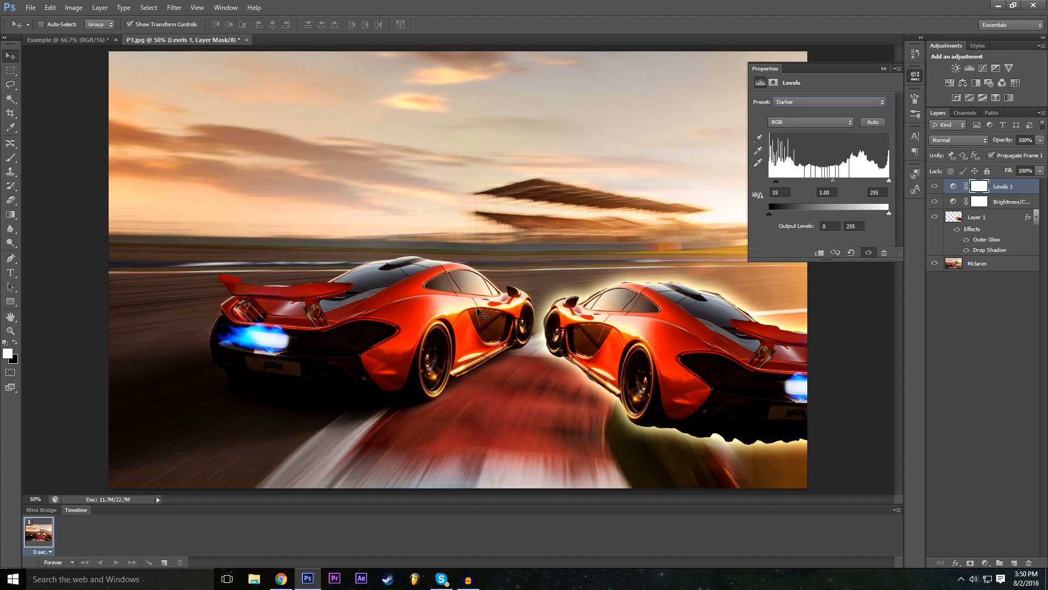
click(813, 103)
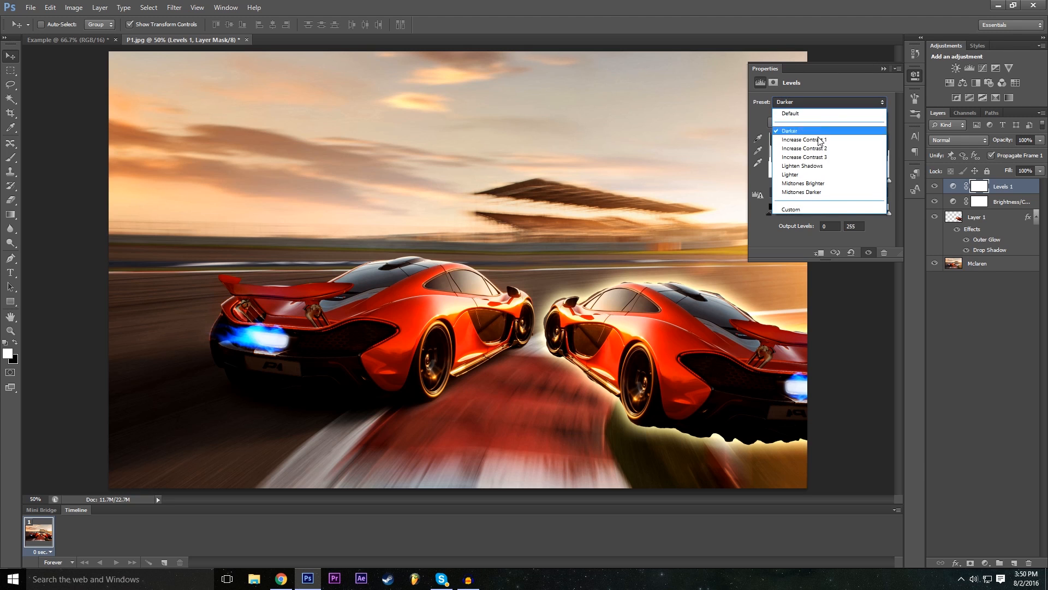
click(816, 139)
click(819, 103)
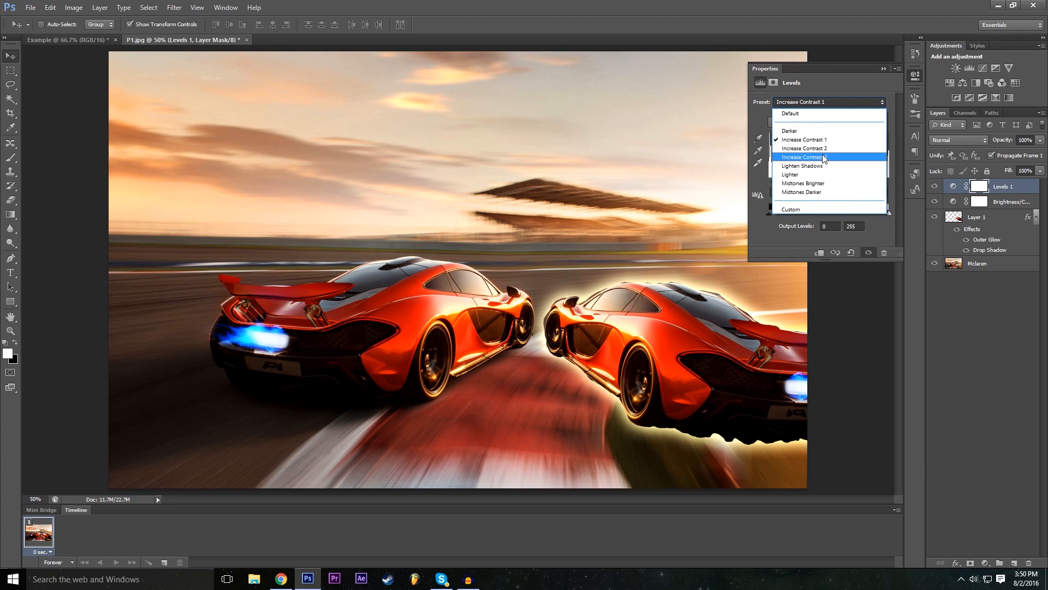
click(826, 176)
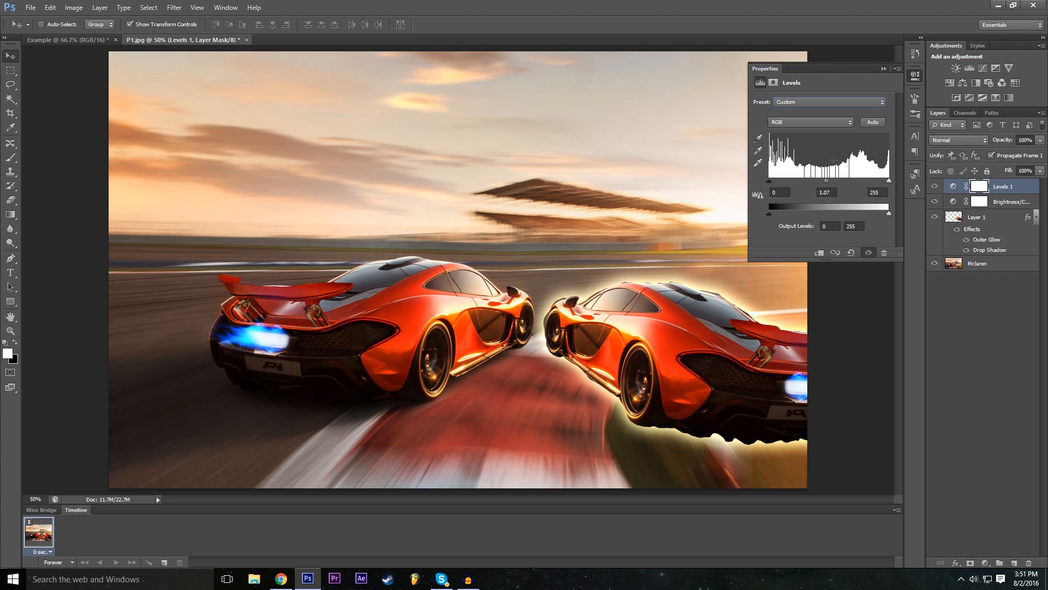
- Try the Midtones Darker, Midtones Brighter, Lighten Shadows and Increase Contrast 3 presets on the Levels adjustment
click(804, 104)
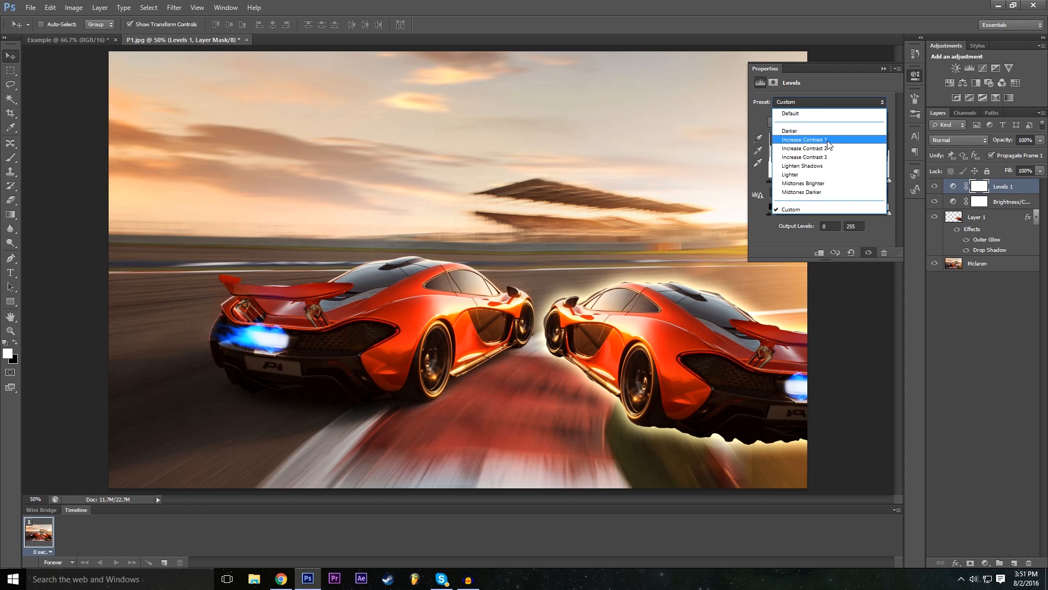
click(817, 190)
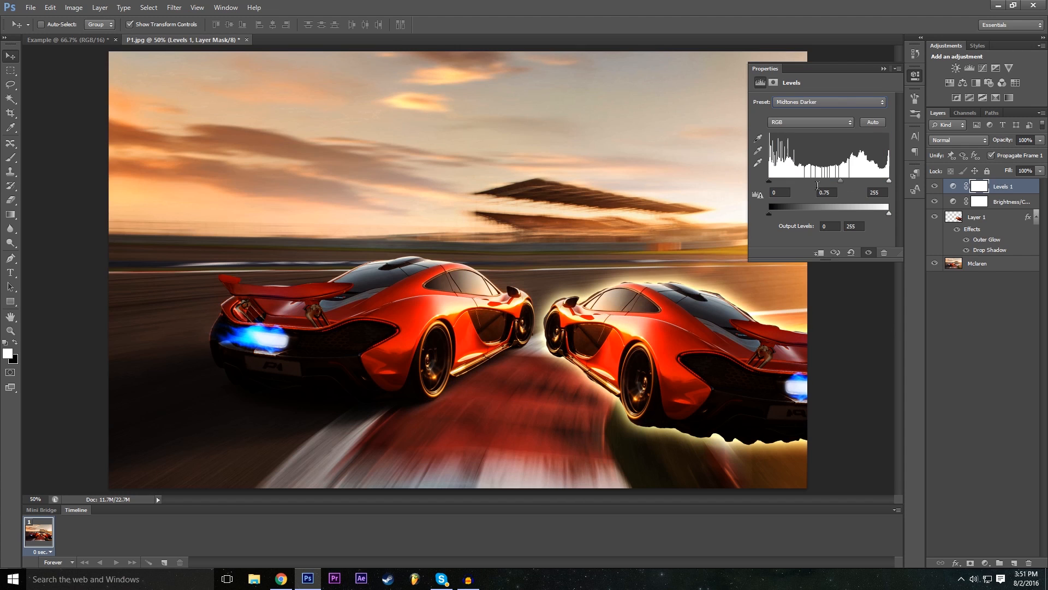
click(816, 103)
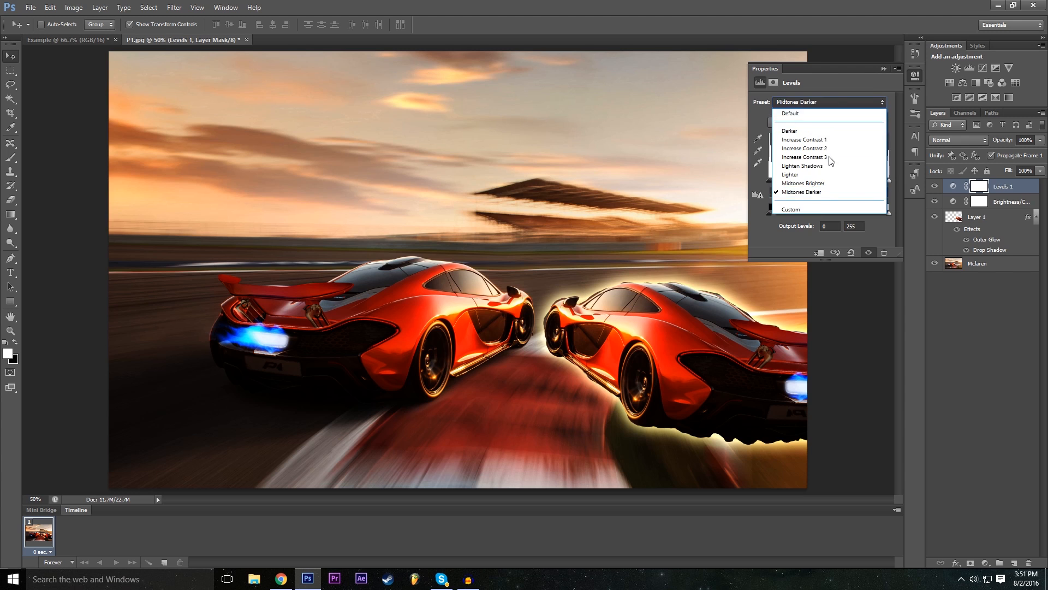
click(819, 183)
click(807, 103)
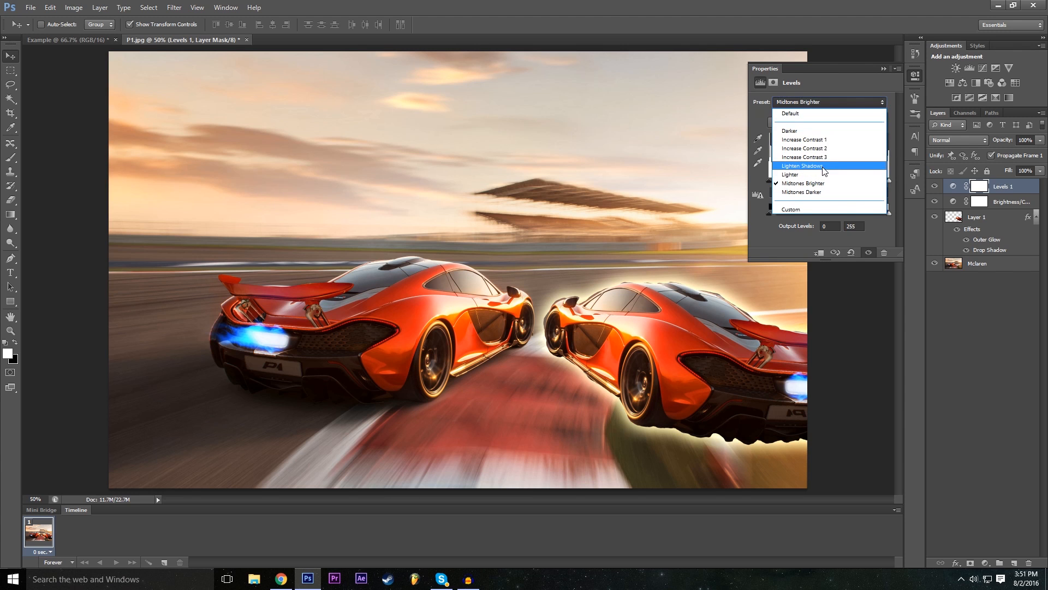
click(830, 166)
click(827, 102)
click(830, 157)
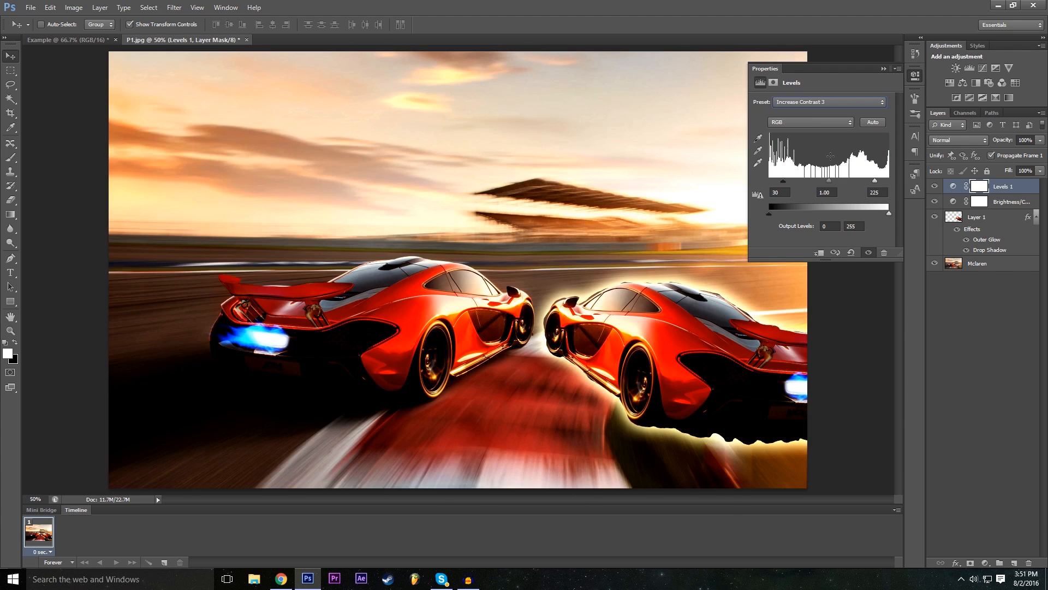
- Try the Increase Contrast 2 and Midtones Brighter presets on the Levels adjustment
click(812, 102)
click(816, 148)
click(815, 102)
click(806, 100)
click(806, 132)
click(808, 106)
click(830, 169)
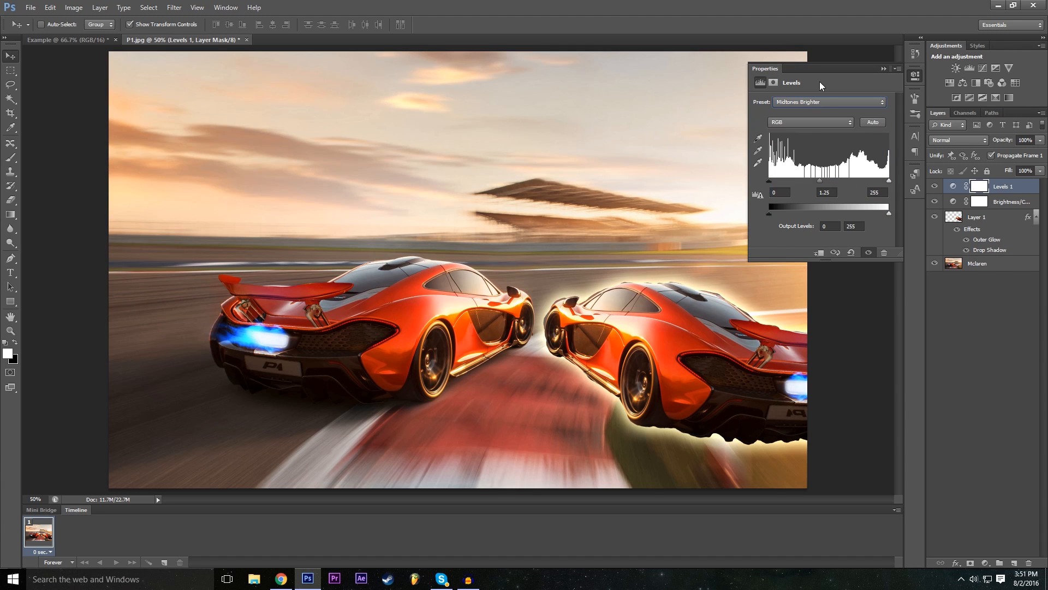
- Apply the Midtones Darker preset to the Levels adjustment and collapse its properties
click(826, 102)
click(831, 180)
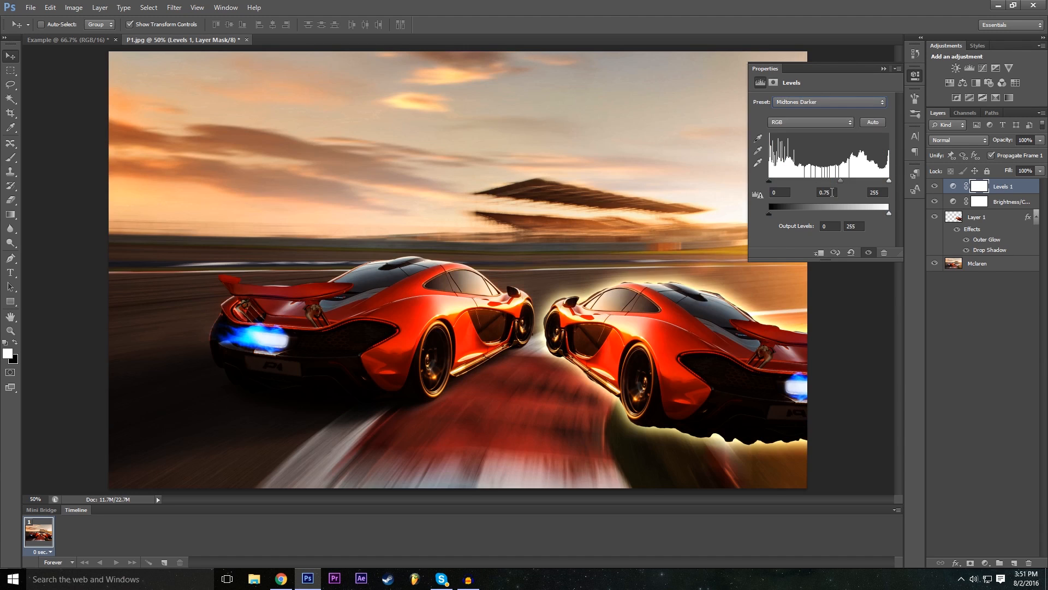
click(883, 70)
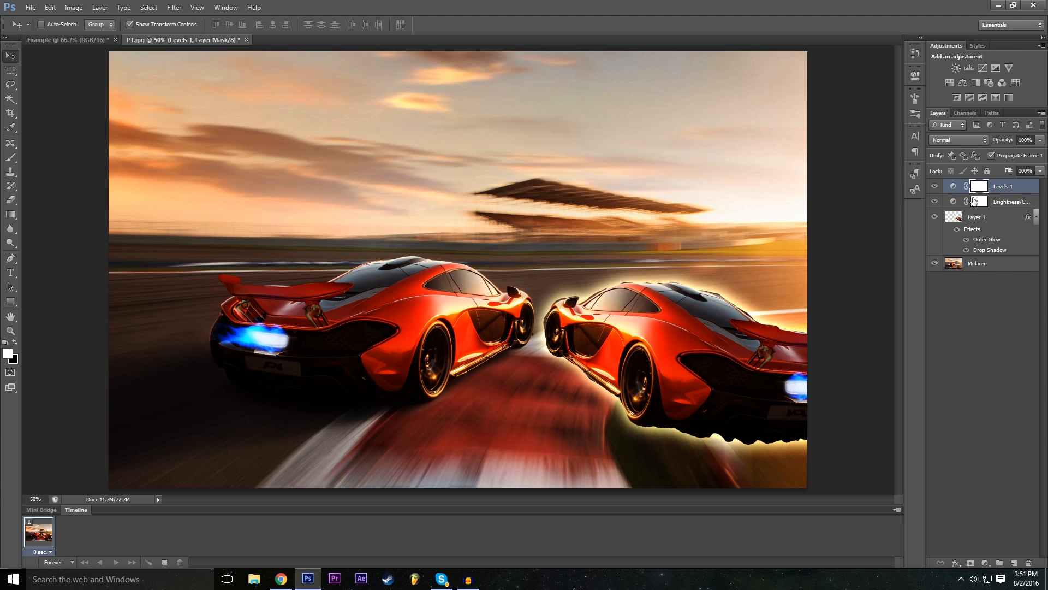
- Reopen the Brightness/Contrast adjustment layer's properties and raise its brightness to 57
double_click(953, 202)
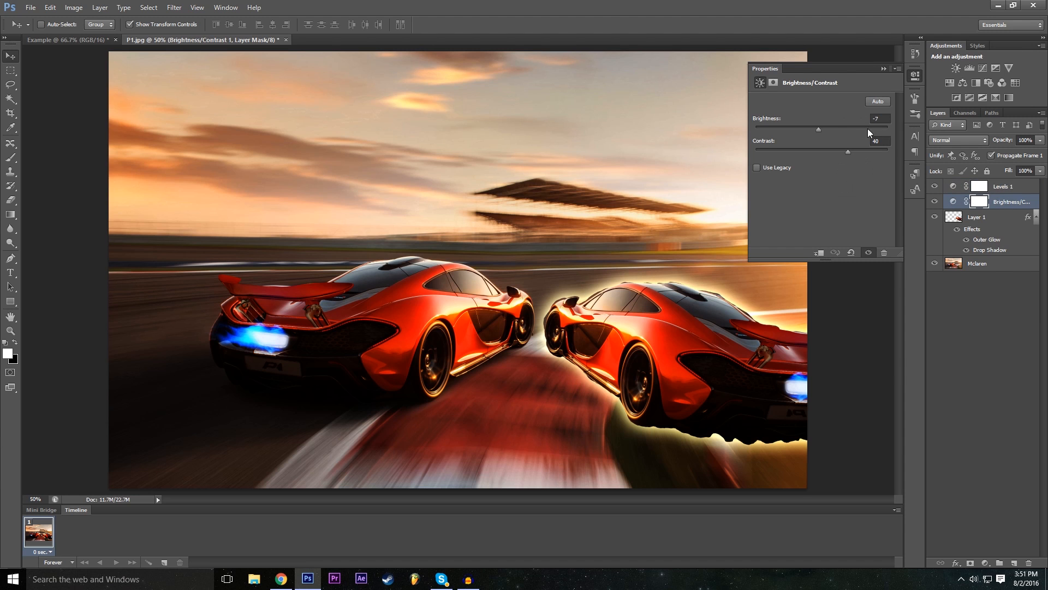
drag(821, 127, 847, 136)
click(883, 69)
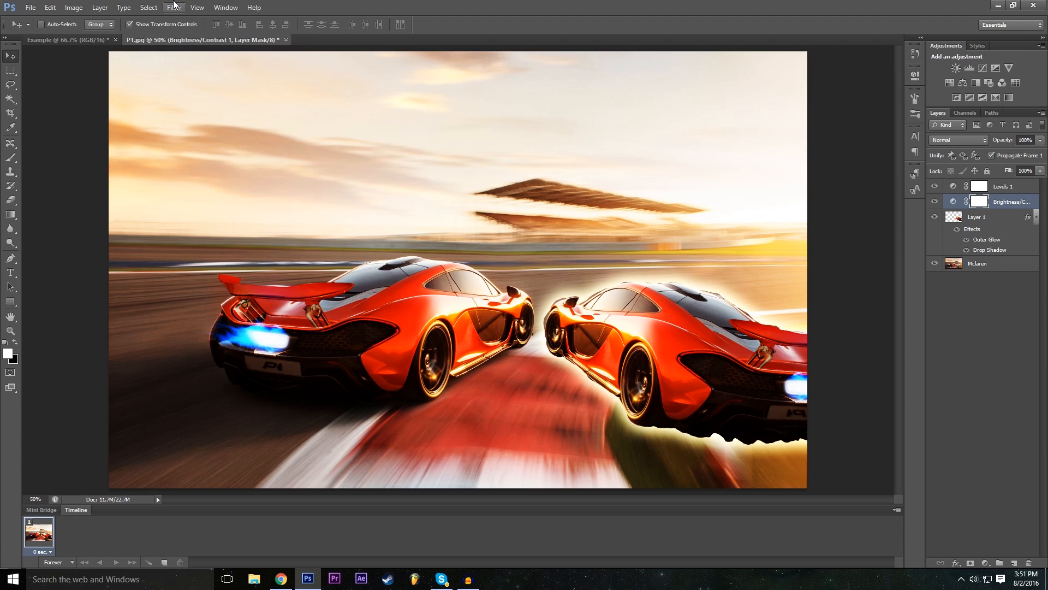
- Add an Exposure adjustment layer above Brightness/Contrast with its default name, color None, Normal mode and 100% opacity
click(174, 7)
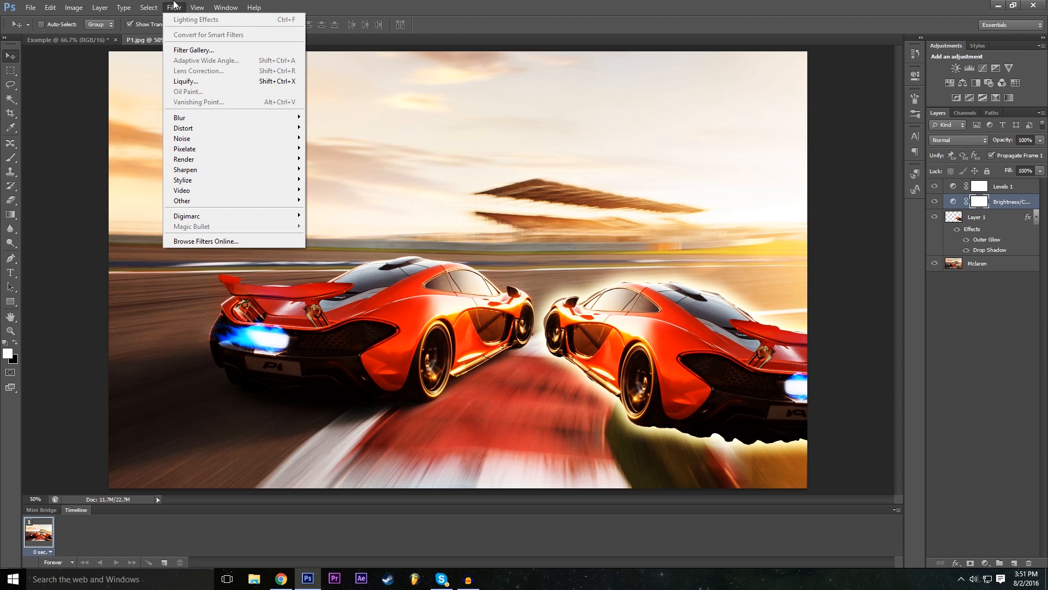
mouse_move(100, 7)
mouse_move(201, 108)
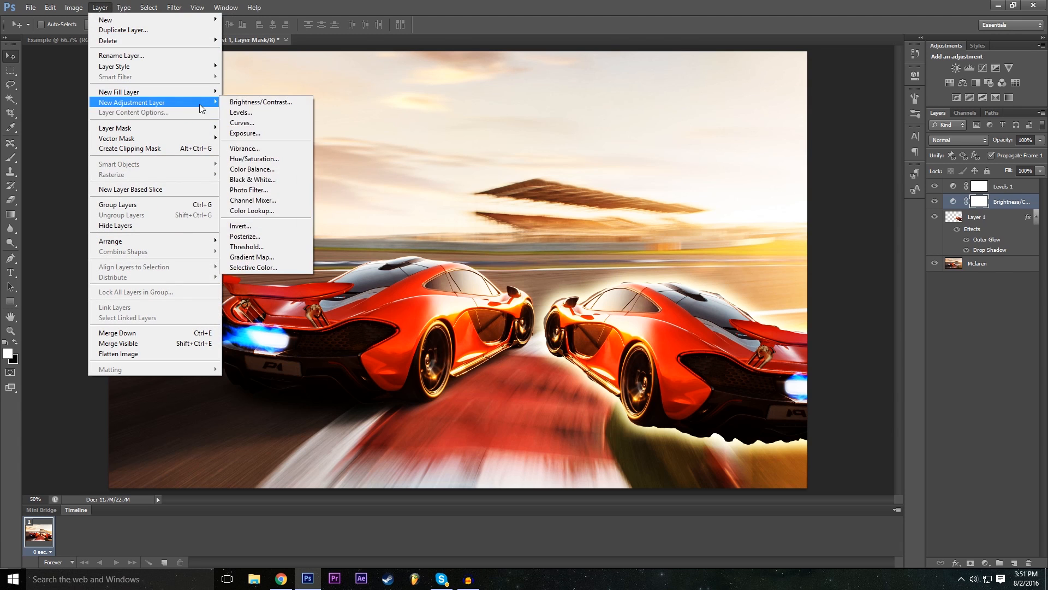
click(264, 134)
click(598, 188)
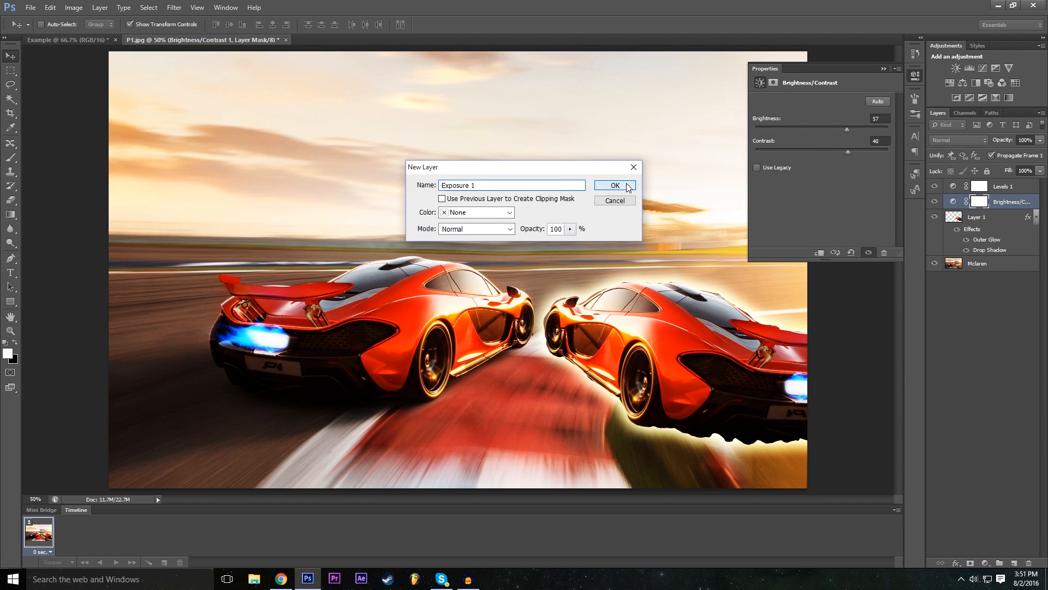
- Set exposure to -0.22, offset to +0.0207 and gamma correction to 0.78, and compare the image with all adjustment layers temporarily hidden
drag(828, 130, 824, 160)
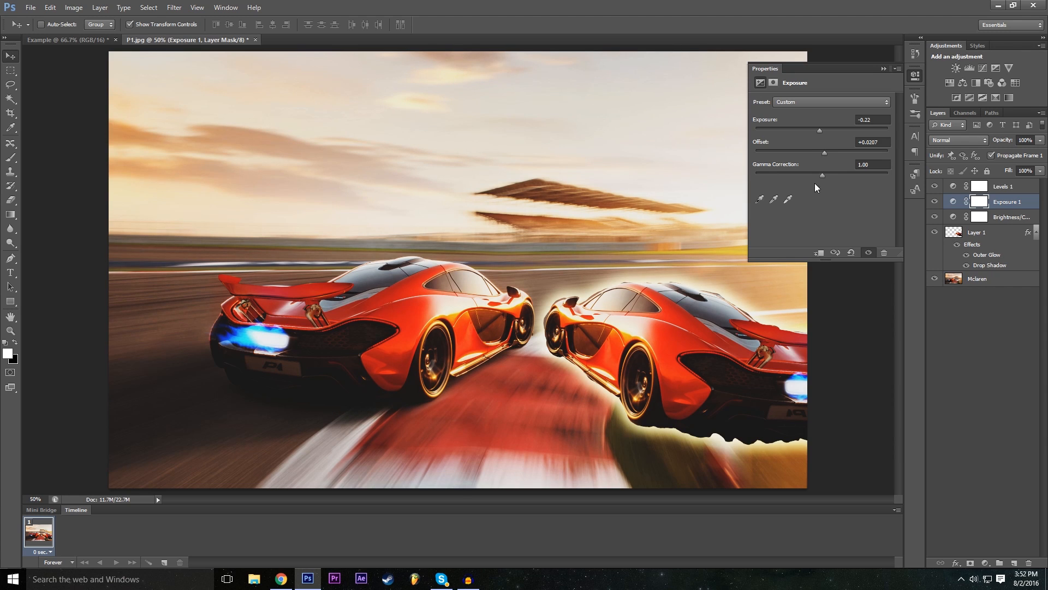
drag(824, 177, 832, 175)
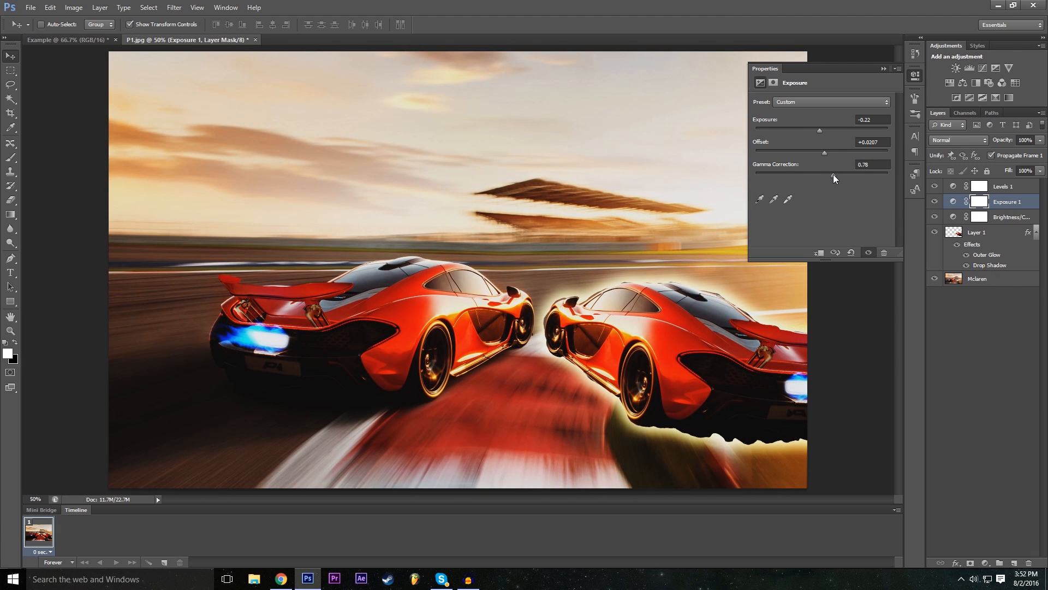
click(884, 68)
drag(935, 186, 938, 226)
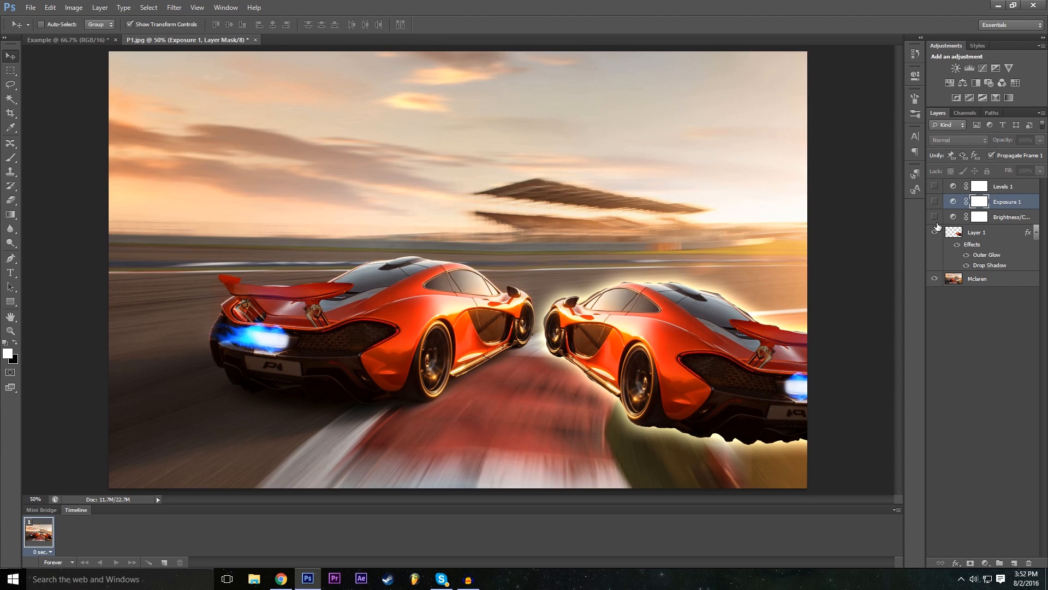
drag(935, 217, 934, 187)
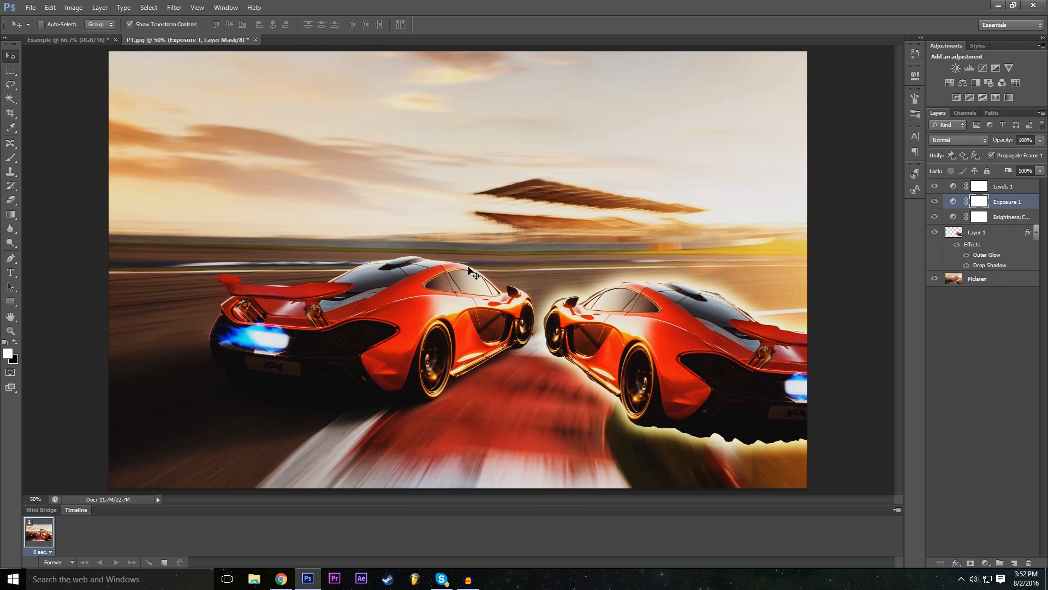
- Add a Color Lookup adjustment layer with default settings above the Exposure layer
click(97, 7)
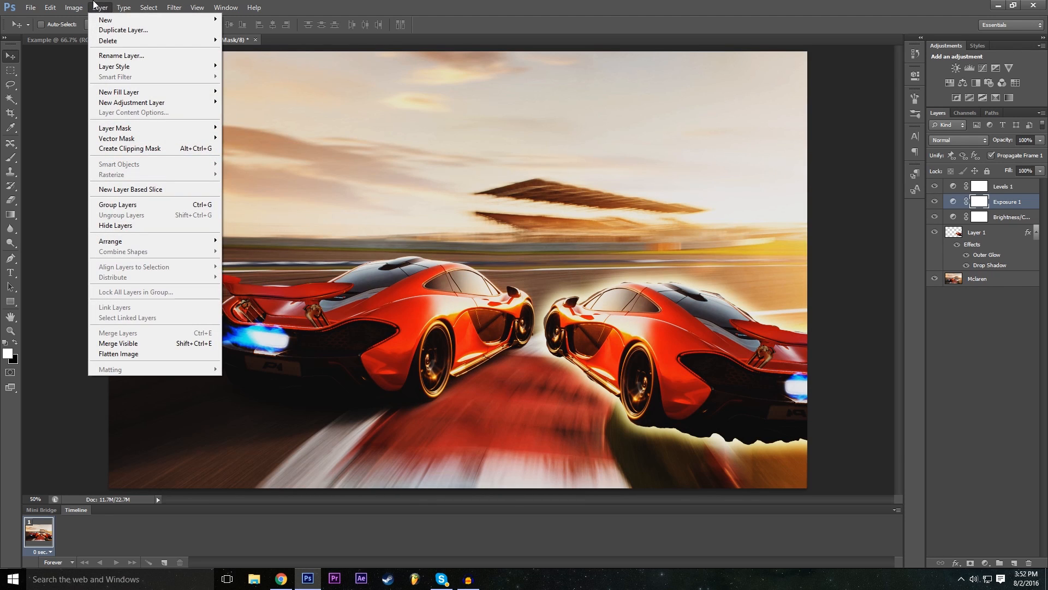
mouse_move(87, 5)
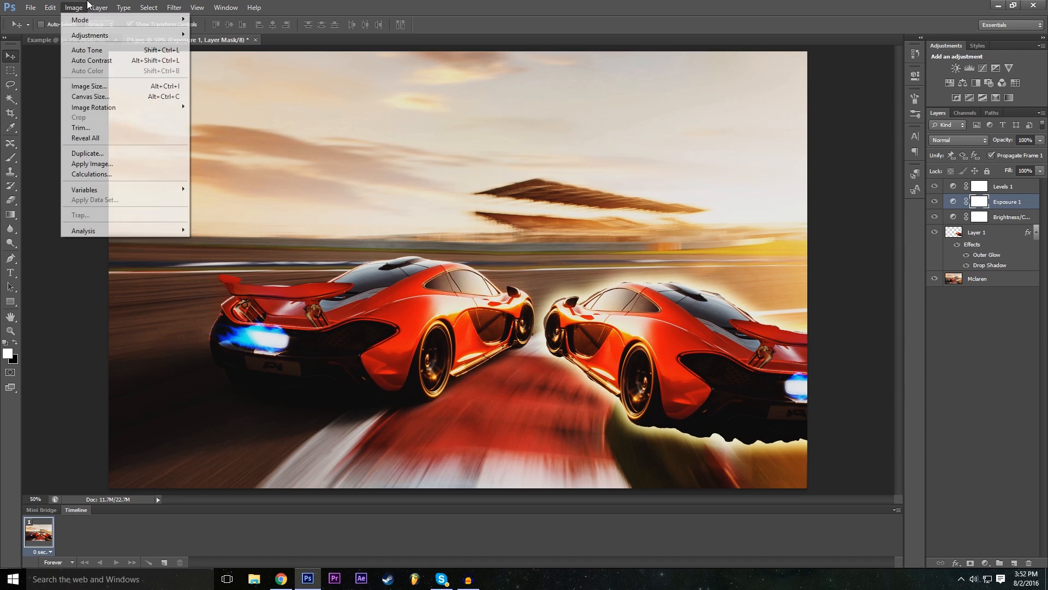
mouse_move(127, 6)
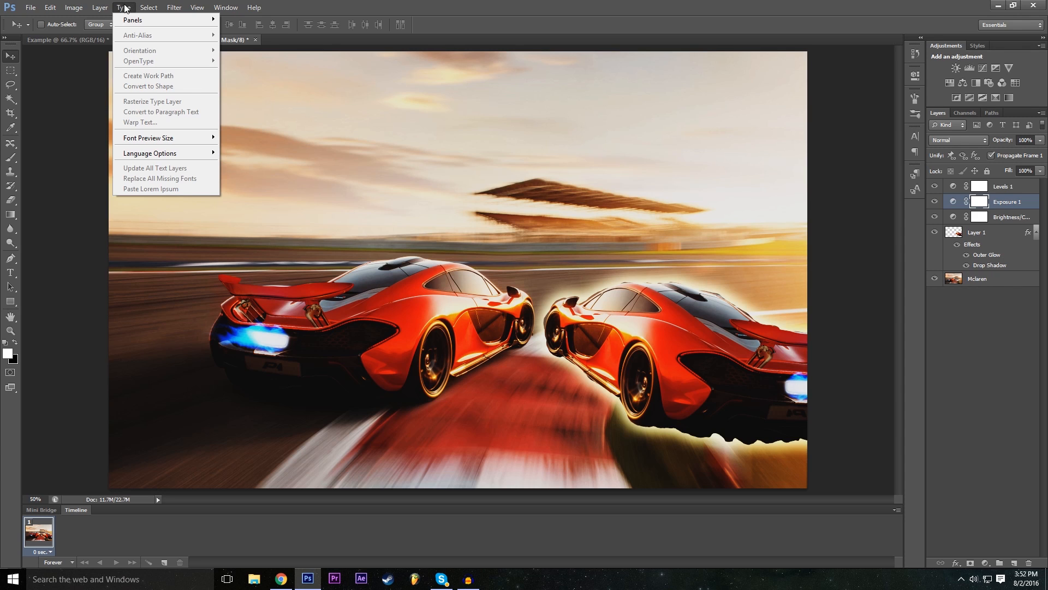
mouse_move(202, 103)
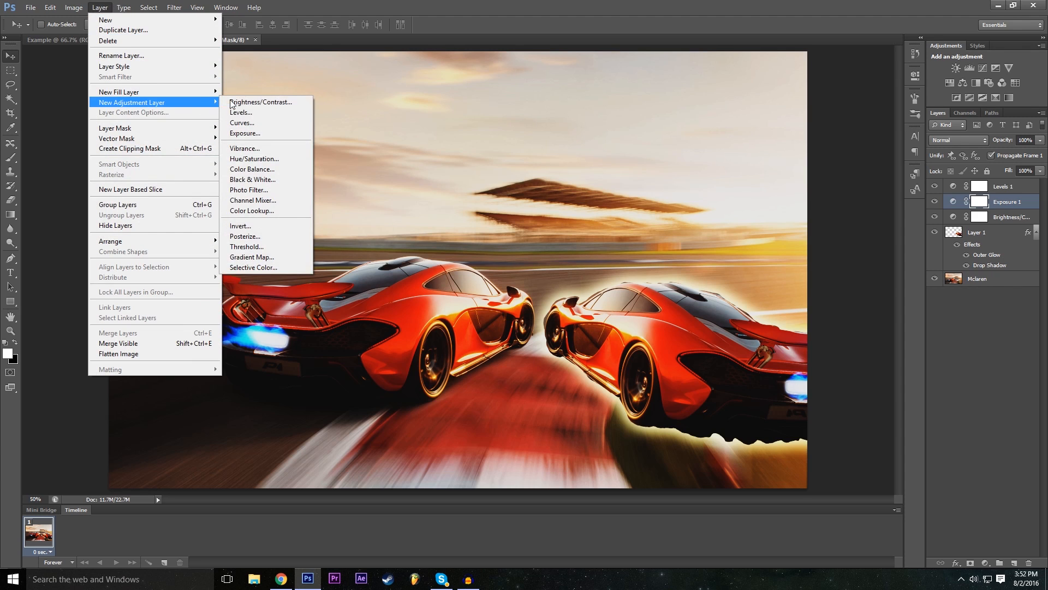
click(278, 209)
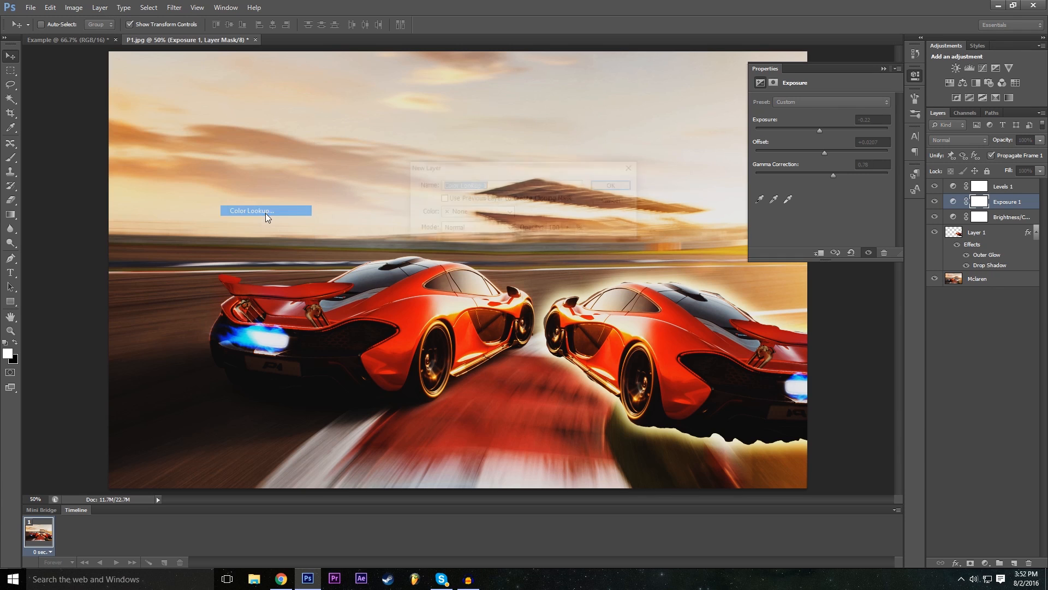
click(630, 187)
- Try the Gold-Crimson and Turquoise-Sepia abstract profiles on the Color Lookup adjustment
click(836, 102)
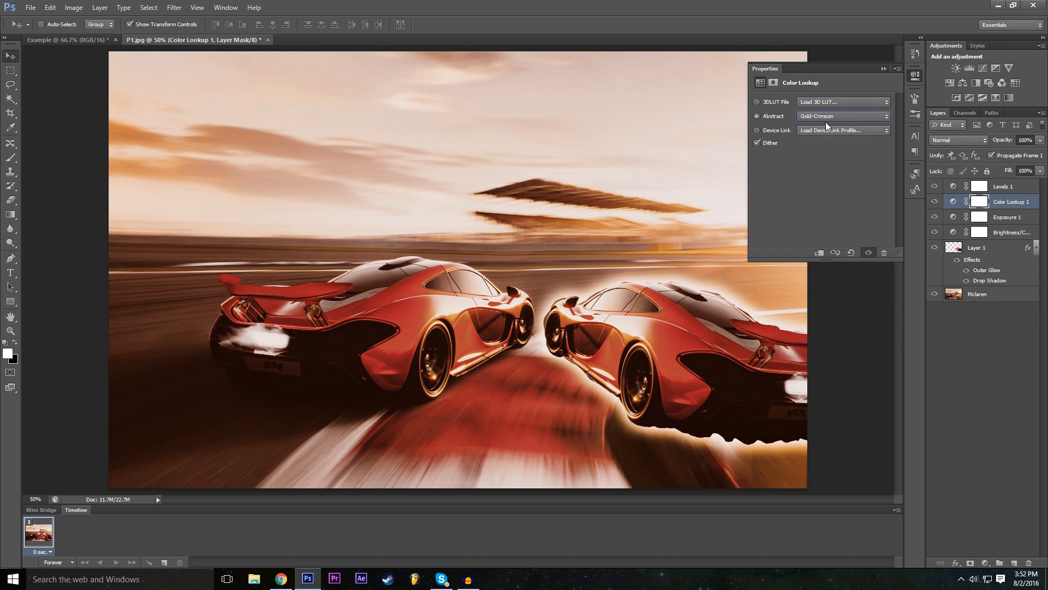
click(826, 117)
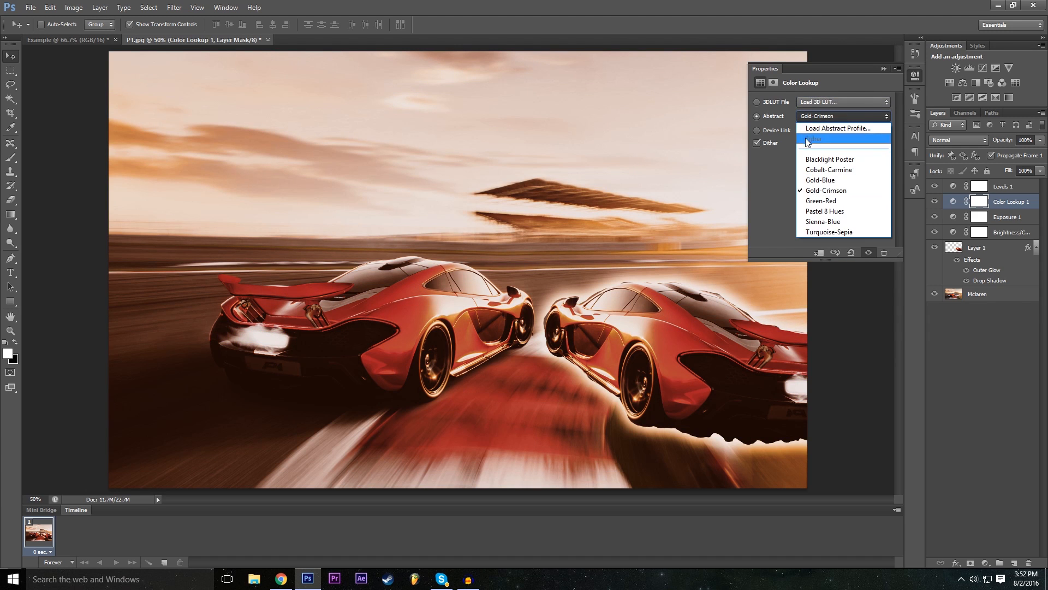
click(828, 232)
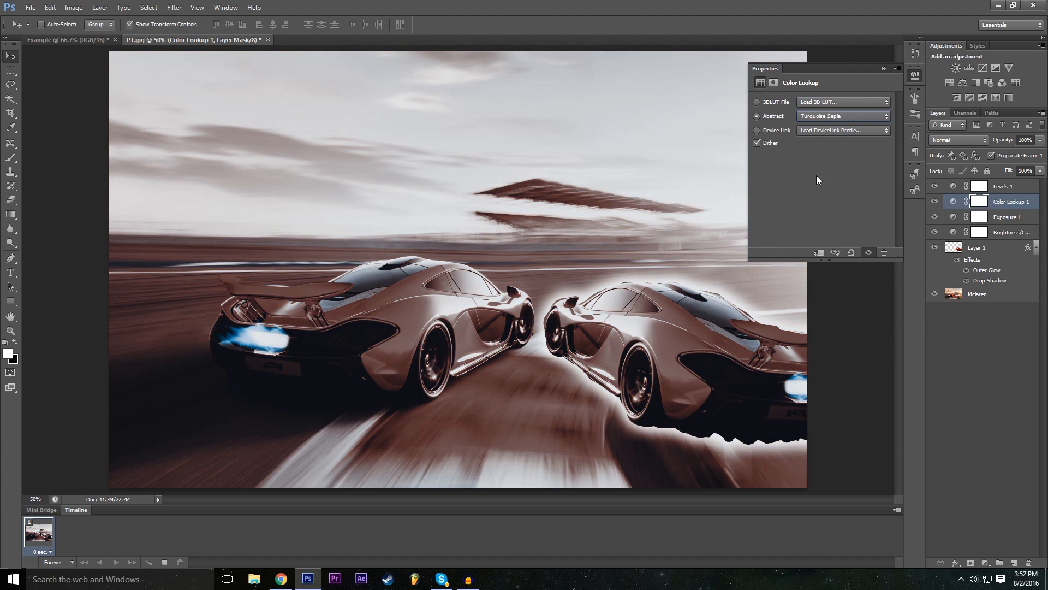
click(827, 117)
click(809, 146)
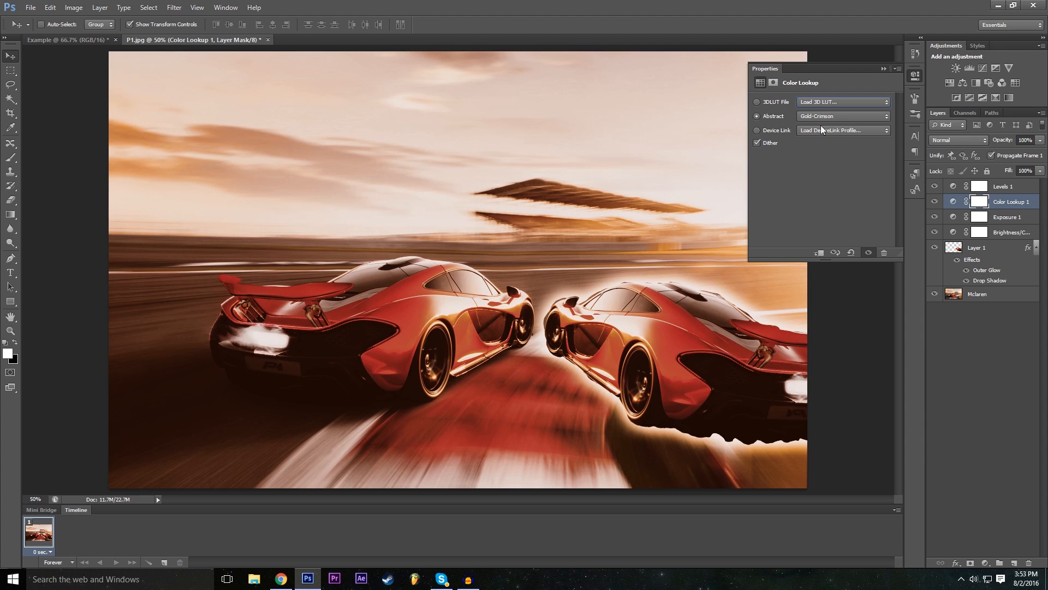
click(834, 118)
click(834, 115)
- Try the 3Strip.look and filmstock_50.3dl tables on the Color Lookup adjustment, and settle on the Moonlight.3DL 3D LUT
click(818, 101)
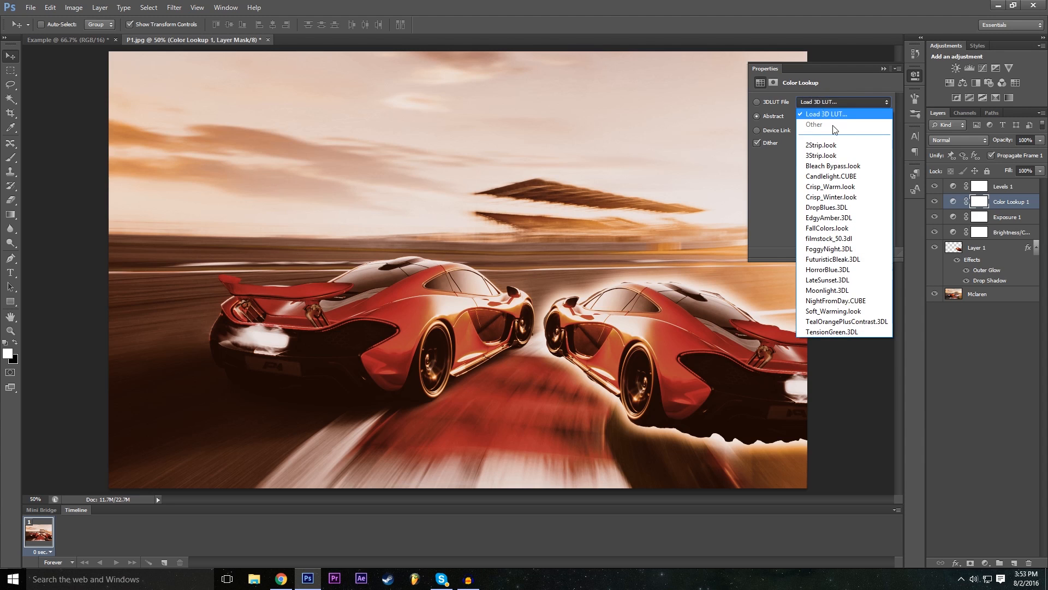
click(837, 155)
click(838, 103)
click(834, 239)
click(831, 104)
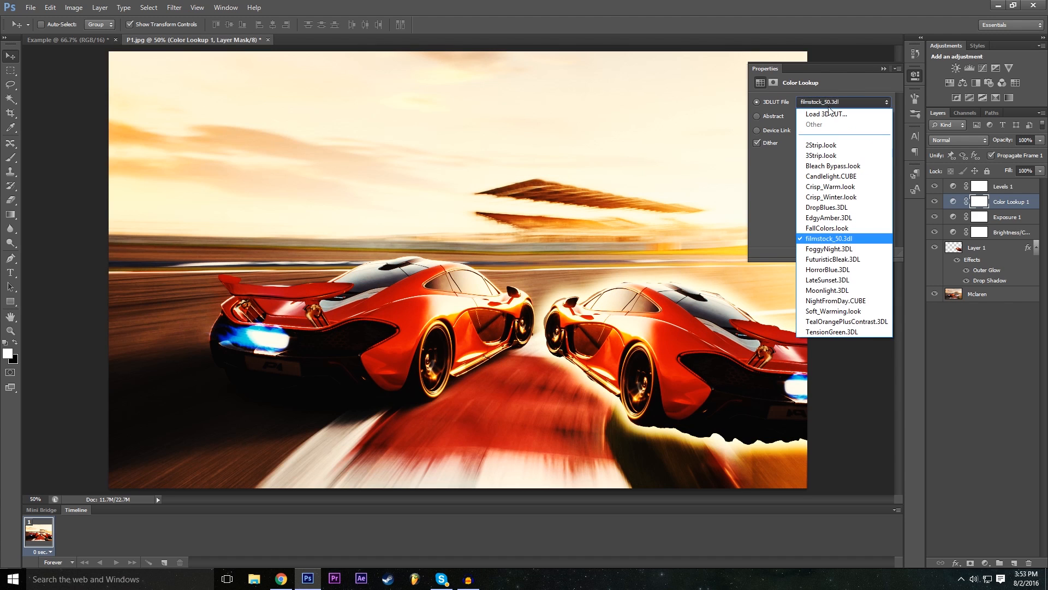
click(844, 291)
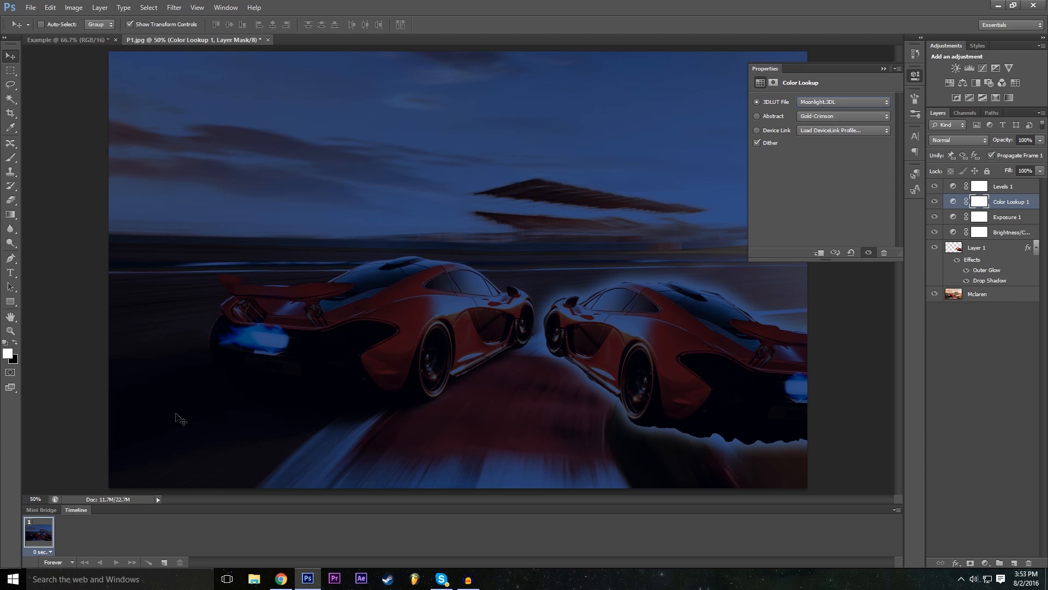
- Try the Candlelight.CUBE and 2Strip.look 3D LUTs on the Color Lookup adjustment, without loading an external LUT file
click(836, 103)
scroll(838, 164, up, 3)
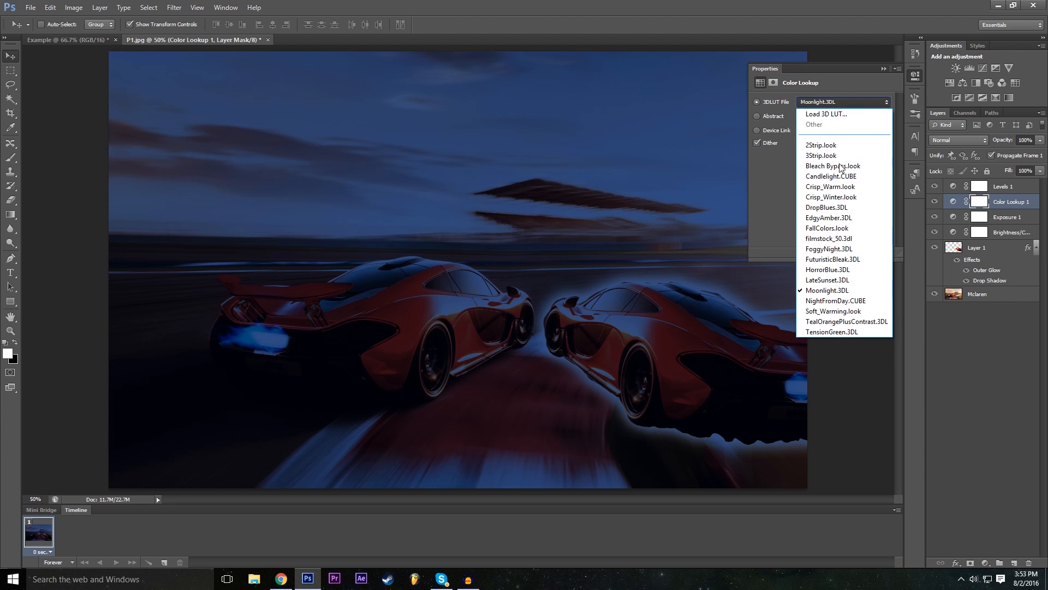
click(837, 112)
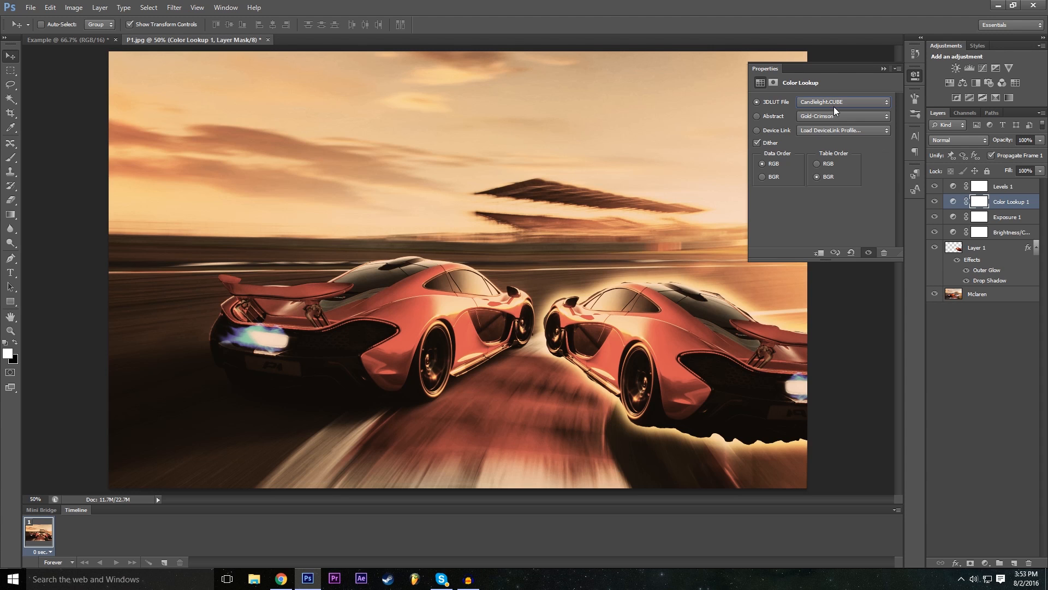
click(833, 105)
scroll(834, 109, down, 3)
scroll(832, 113, up, 3)
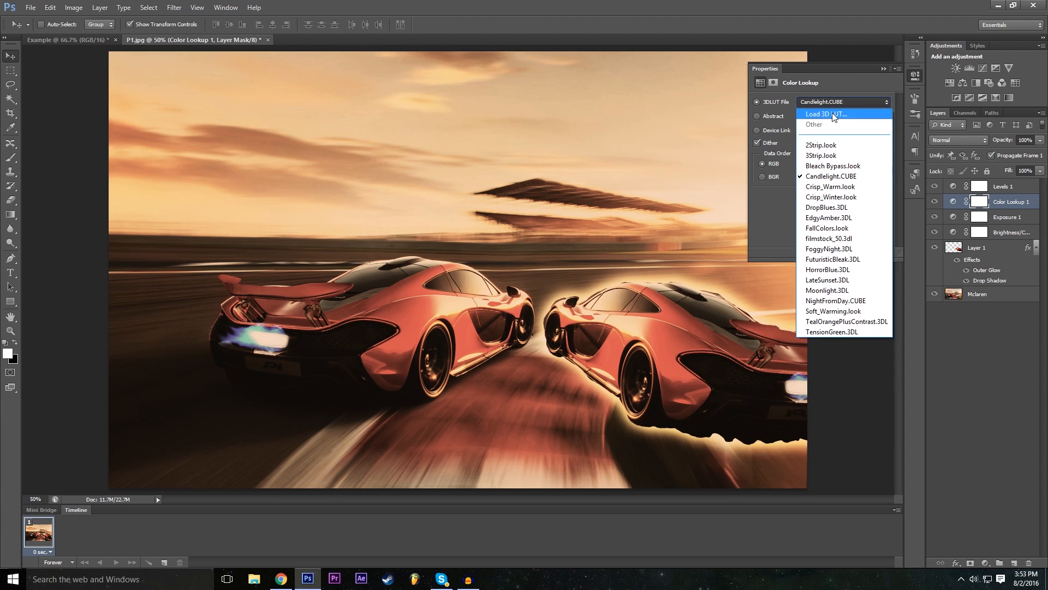
click(832, 112)
click(655, 437)
click(850, 102)
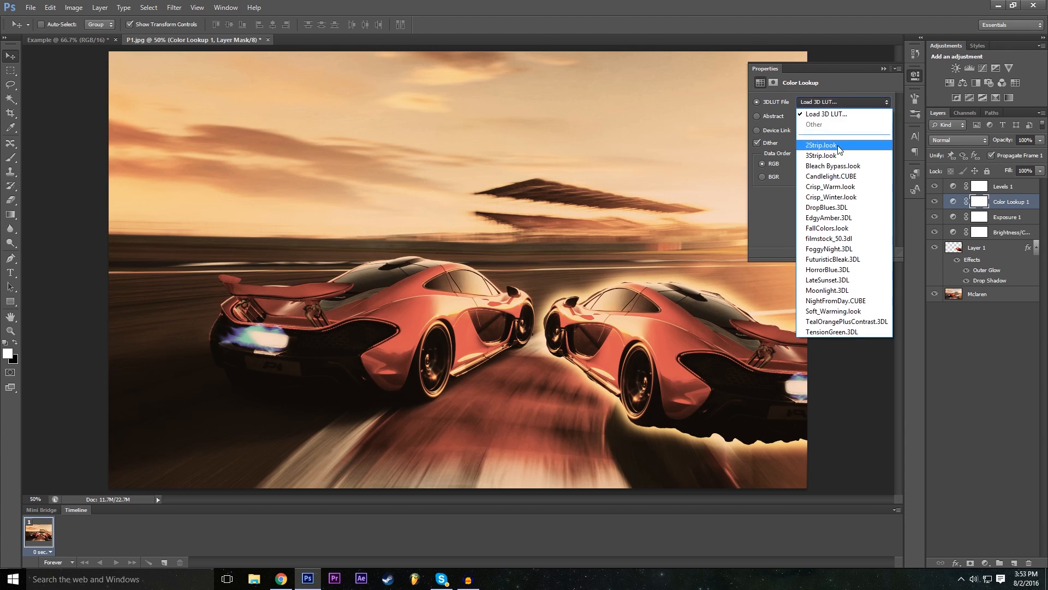
click(822, 145)
- Try the Green-Red, Sienna-Blue and Turquoise-Sepia abstract profiles on the Color Lookup adjustment
click(824, 116)
click(825, 117)
click(825, 116)
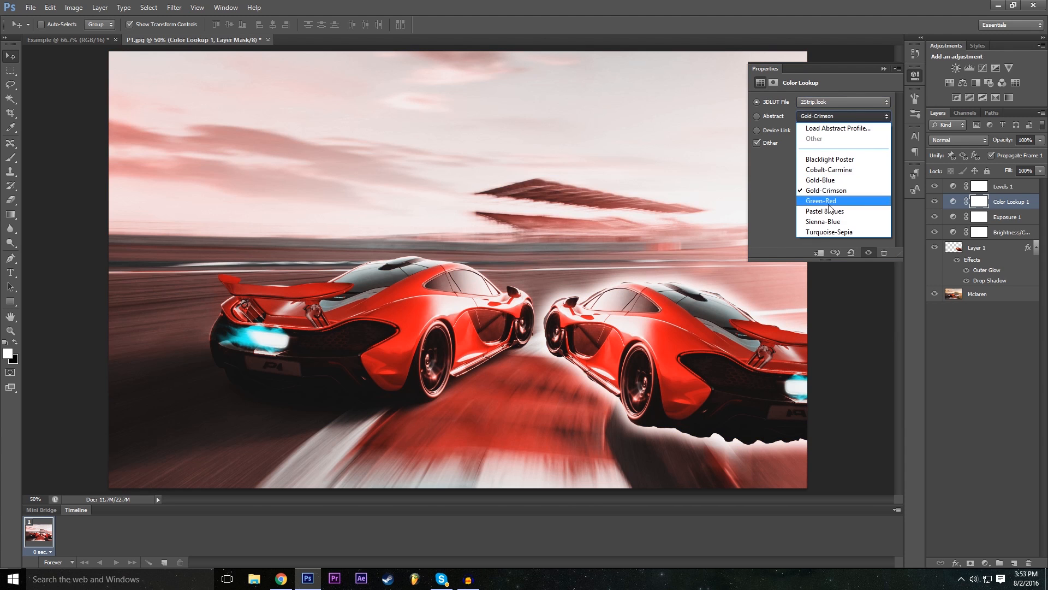
click(829, 201)
click(831, 116)
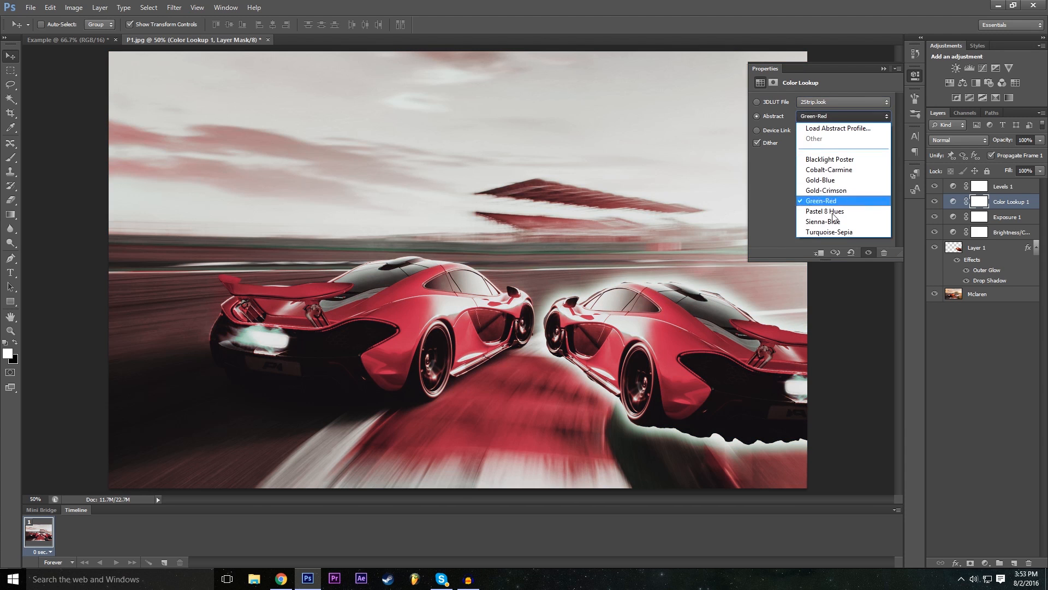
click(836, 226)
click(836, 117)
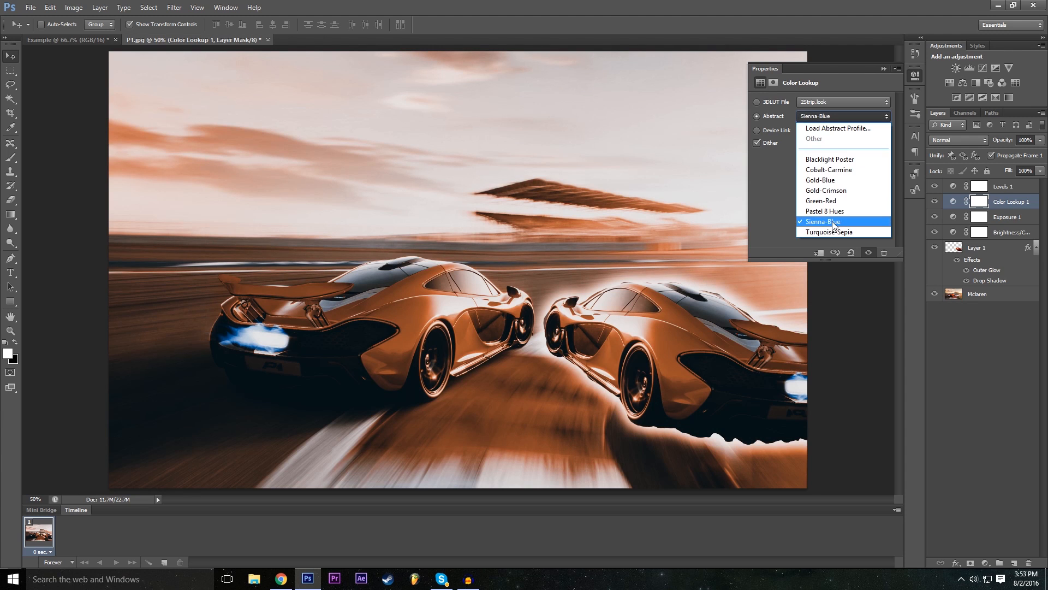
click(834, 236)
- Try the Gold-Blue and Cobalt-Carmine abstract profiles on the Color Lookup adjustment
click(831, 123)
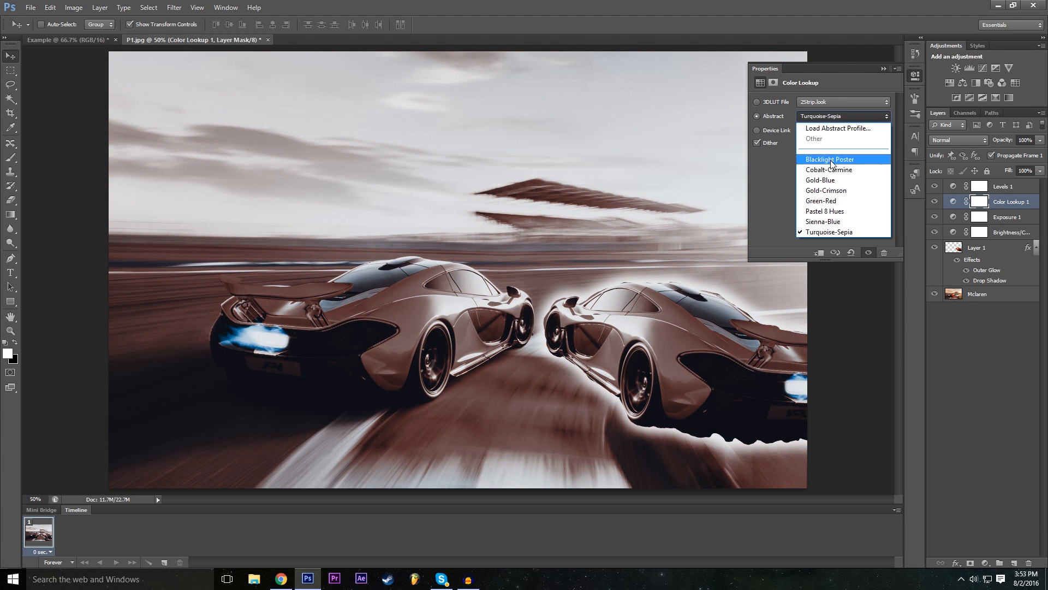
click(828, 148)
click(819, 117)
click(827, 175)
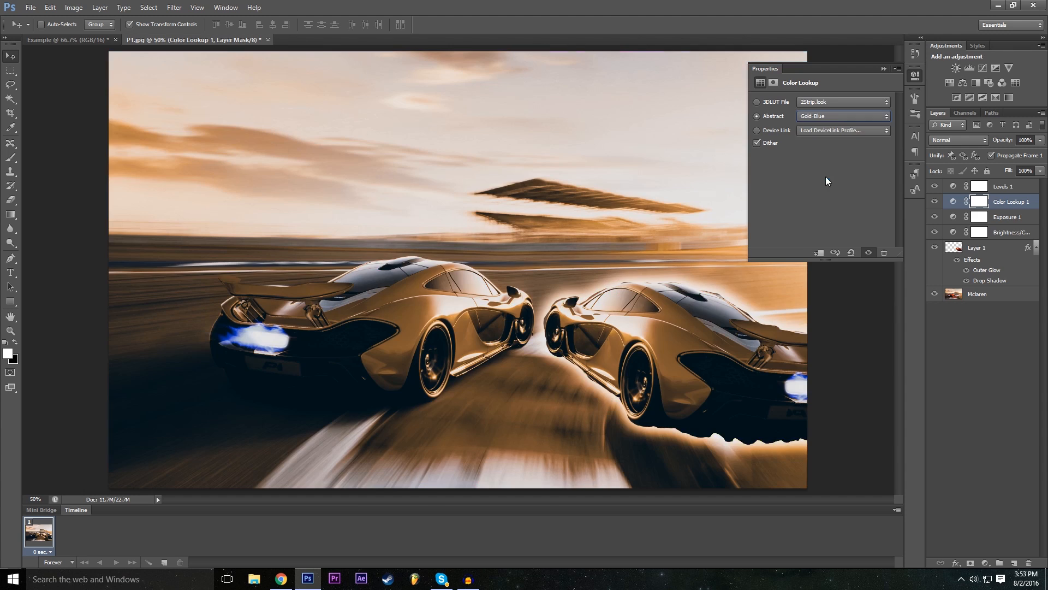
click(834, 121)
click(826, 169)
click(829, 124)
click(831, 176)
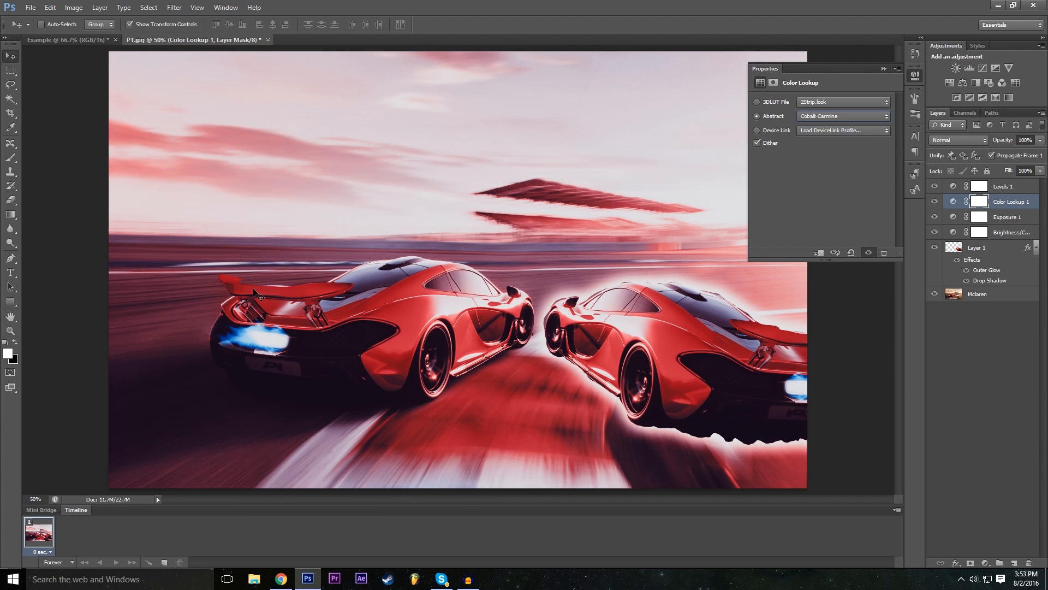
- Apply the DropBlues.3DL 3D LUT to the Color Lookup adjustment and compare the image with that layer temporarily hidden
click(833, 104)
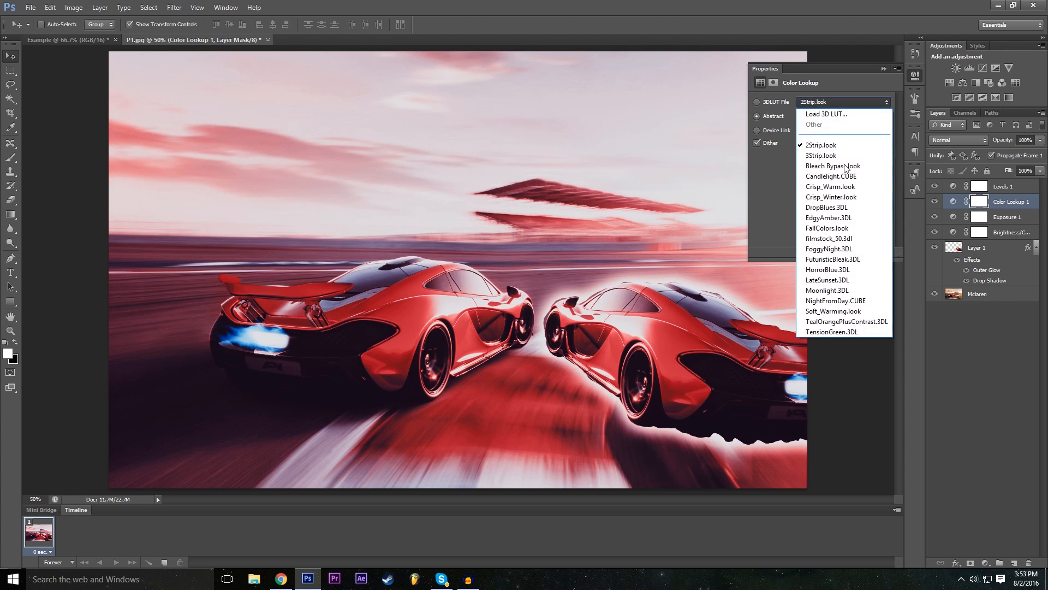
click(841, 208)
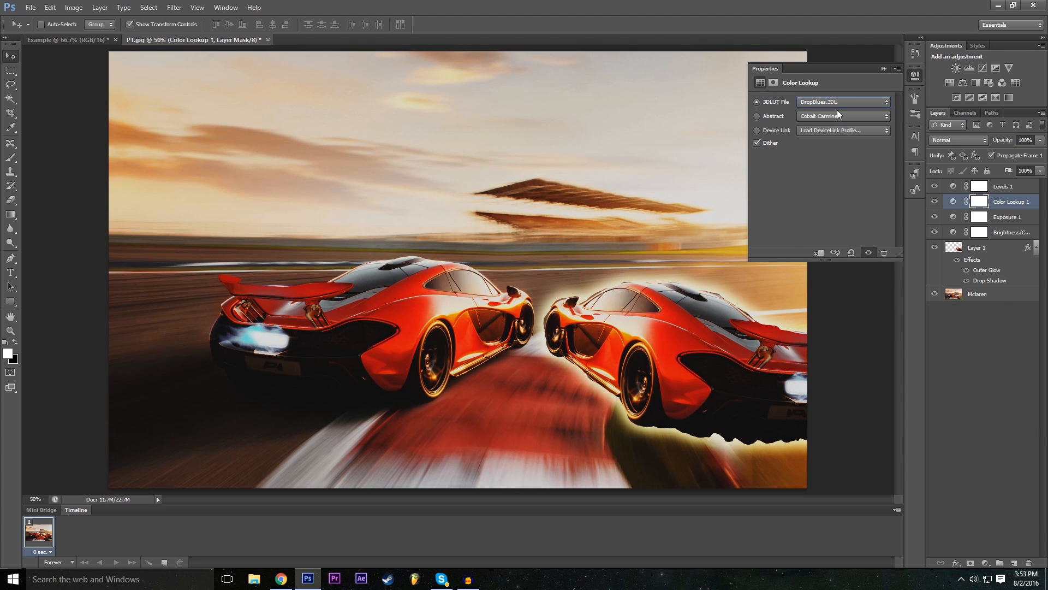
click(884, 69)
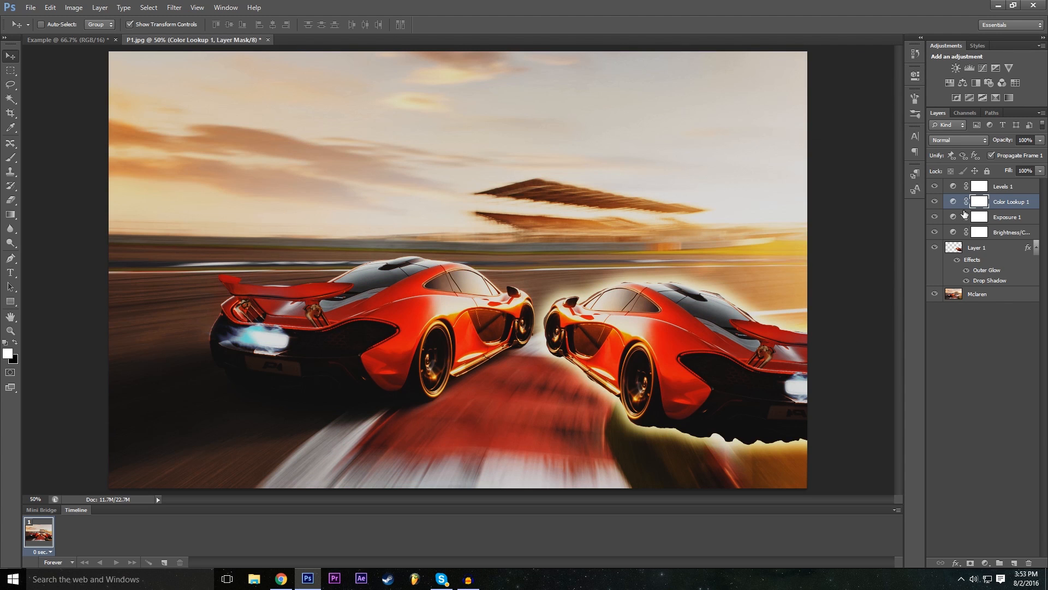
click(935, 202)
click(935, 202)
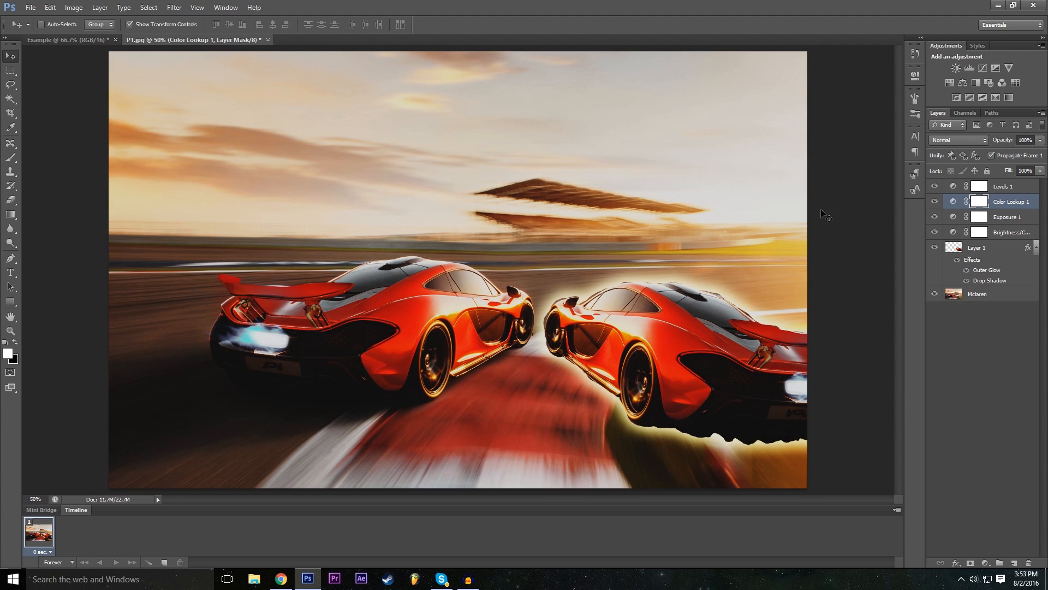
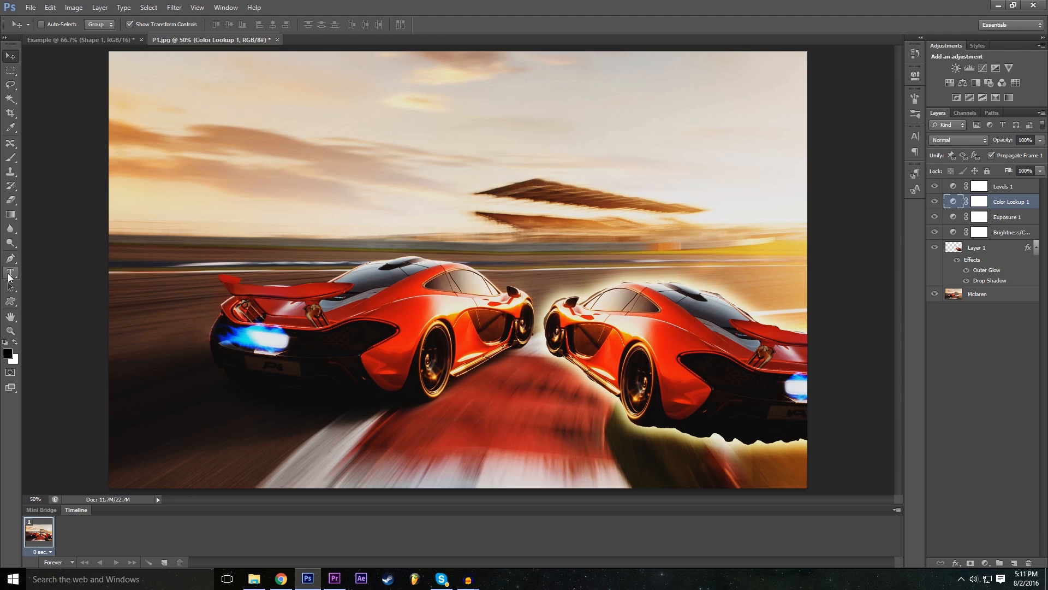
- Add a text layer reading "Example" over the sky and reposition the word so it spans the image above the cars
click(9, 273)
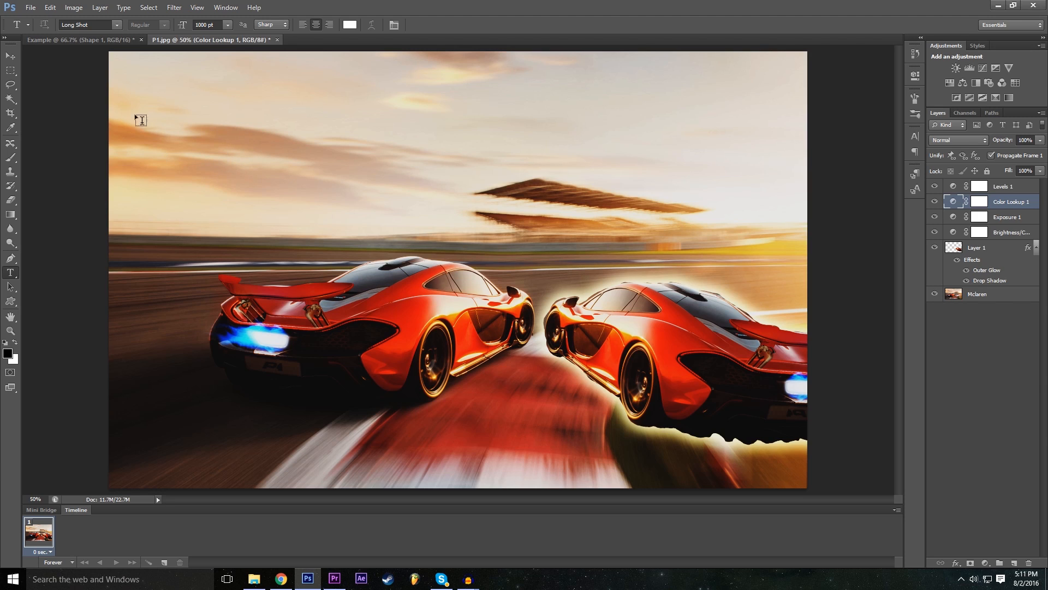
click(169, 111)
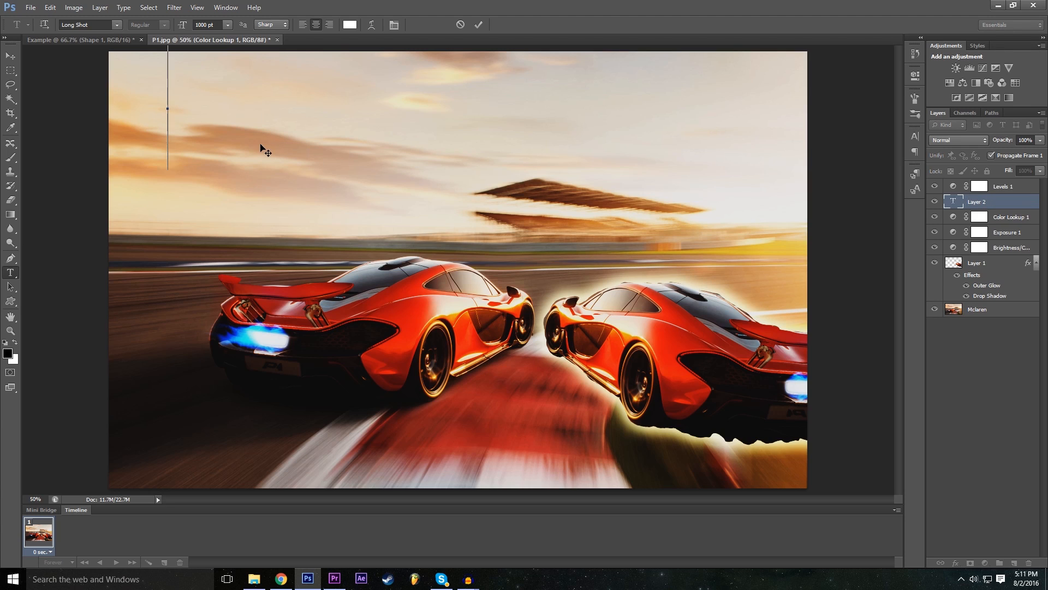
text(CA)
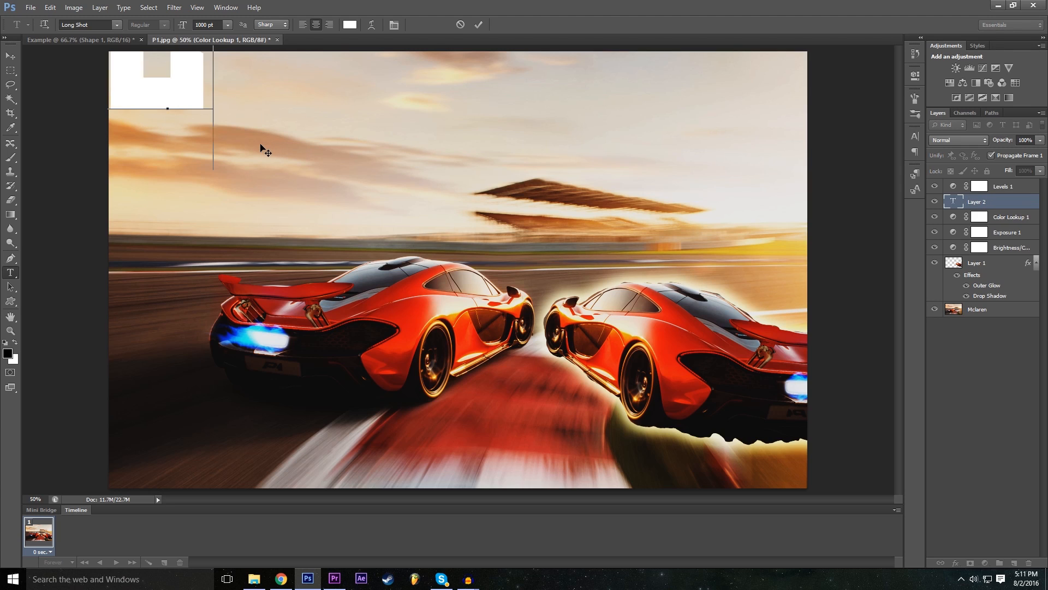
text(ample)
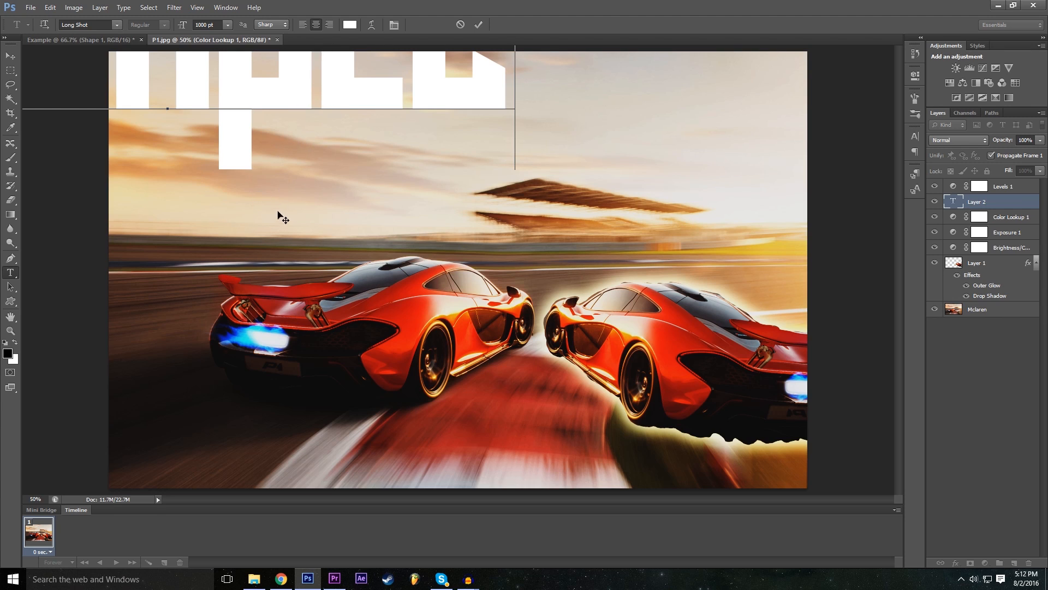
drag(268, 216, 410, 333)
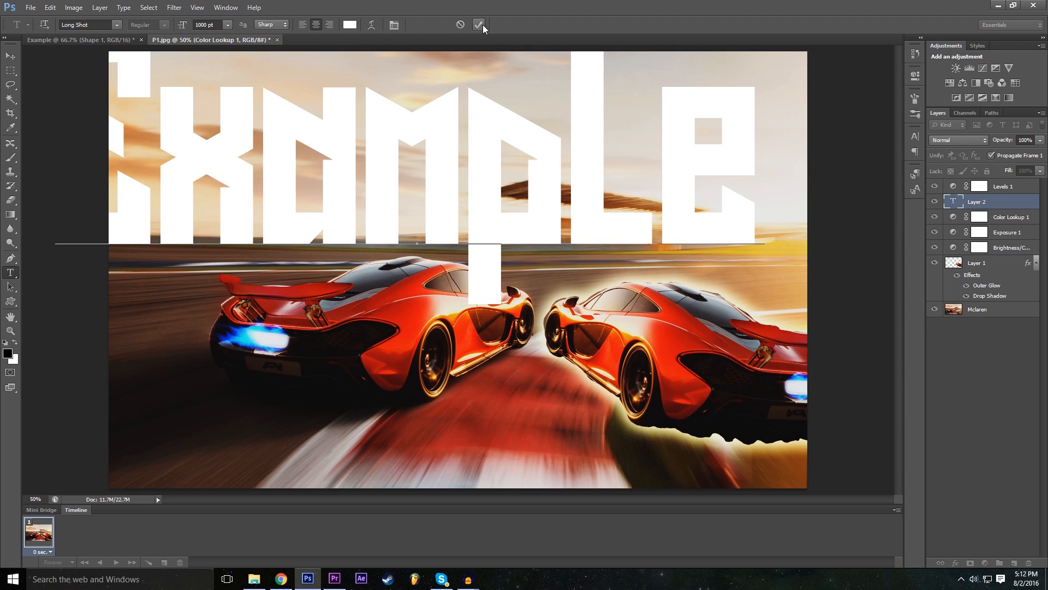
drag(269, 337, 323, 340)
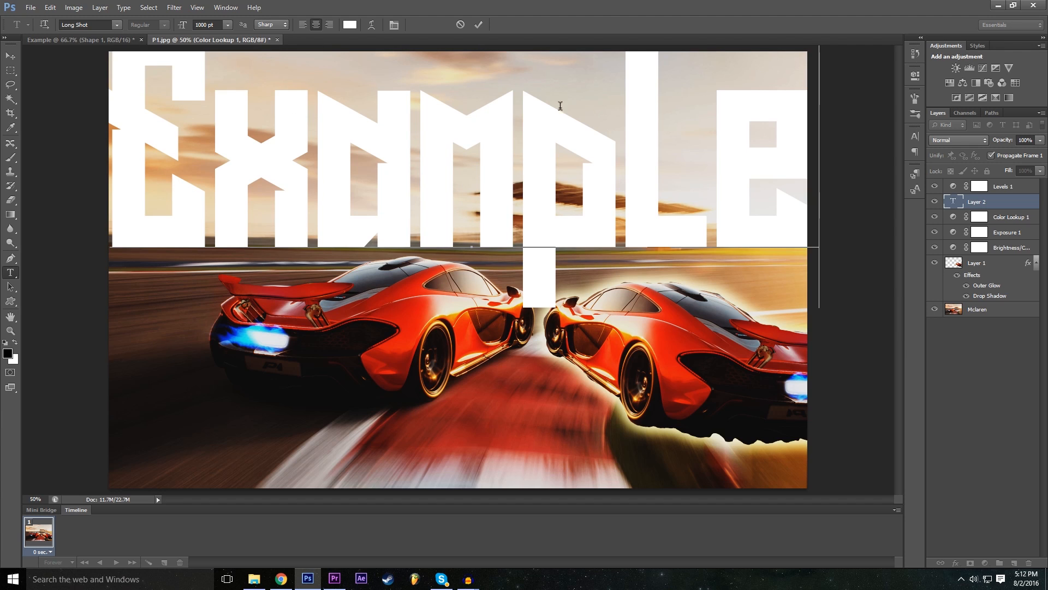
- Try the Microsoft Tai Le font on the whole word "Example", then set the font to Nexa Bold
key(ctrl+a)
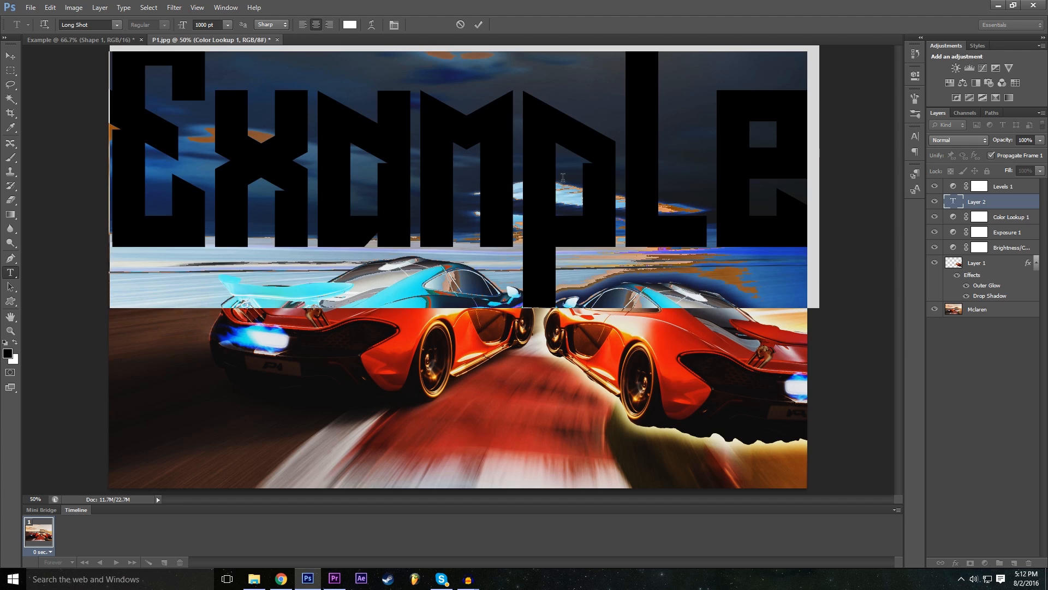
click(202, 25)
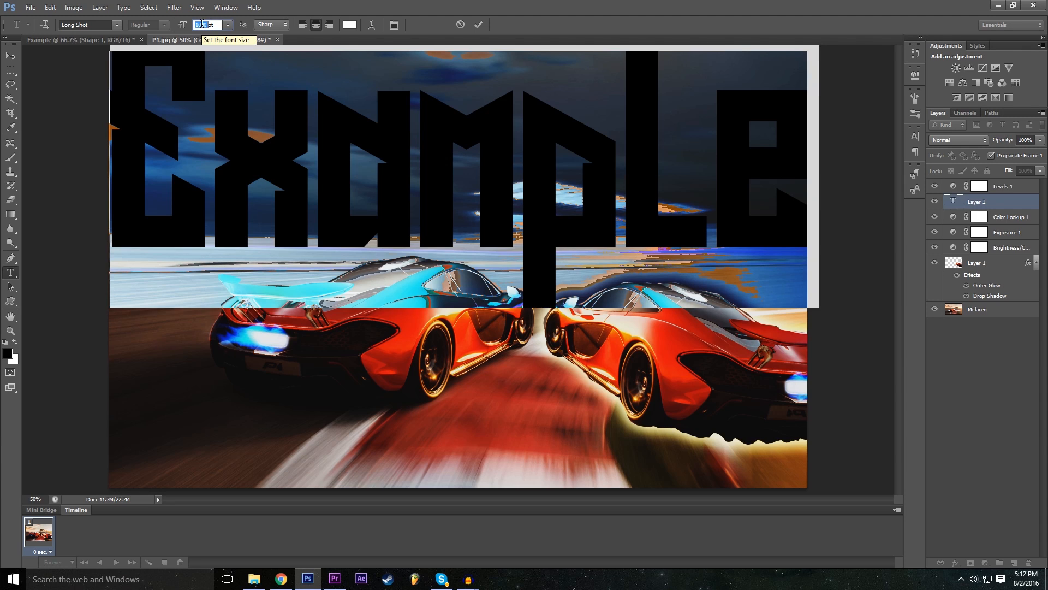
click(116, 24)
scroll(142, 256, down, 2)
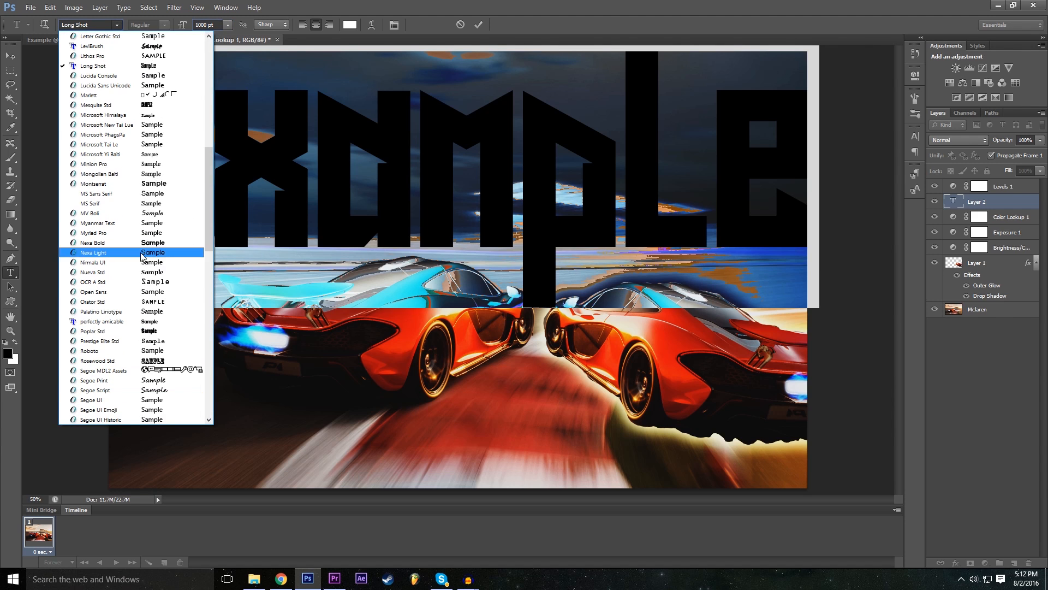
click(146, 145)
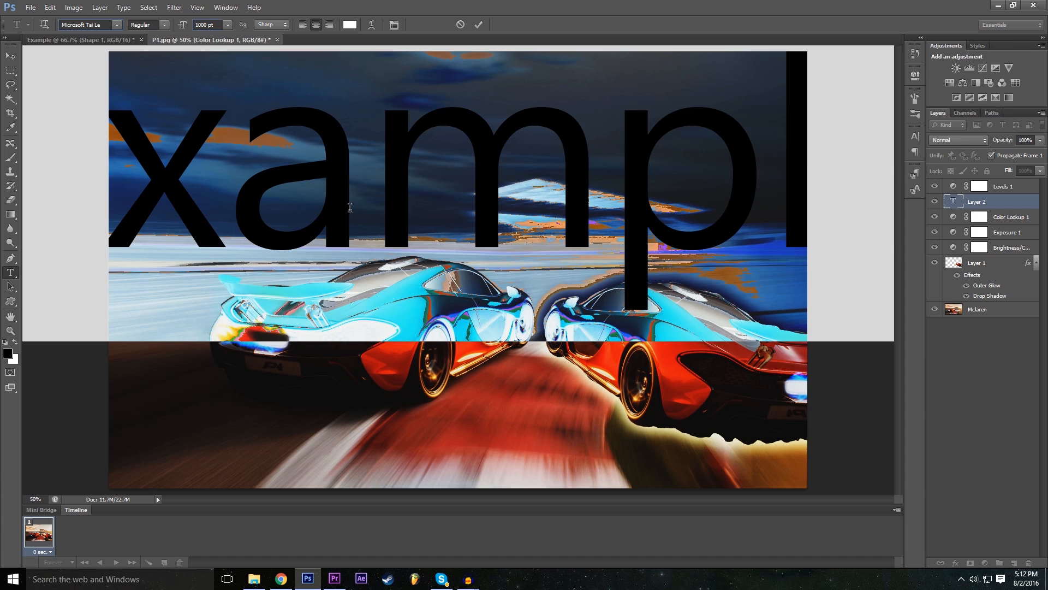
click(116, 24)
scroll(142, 257, down, 2)
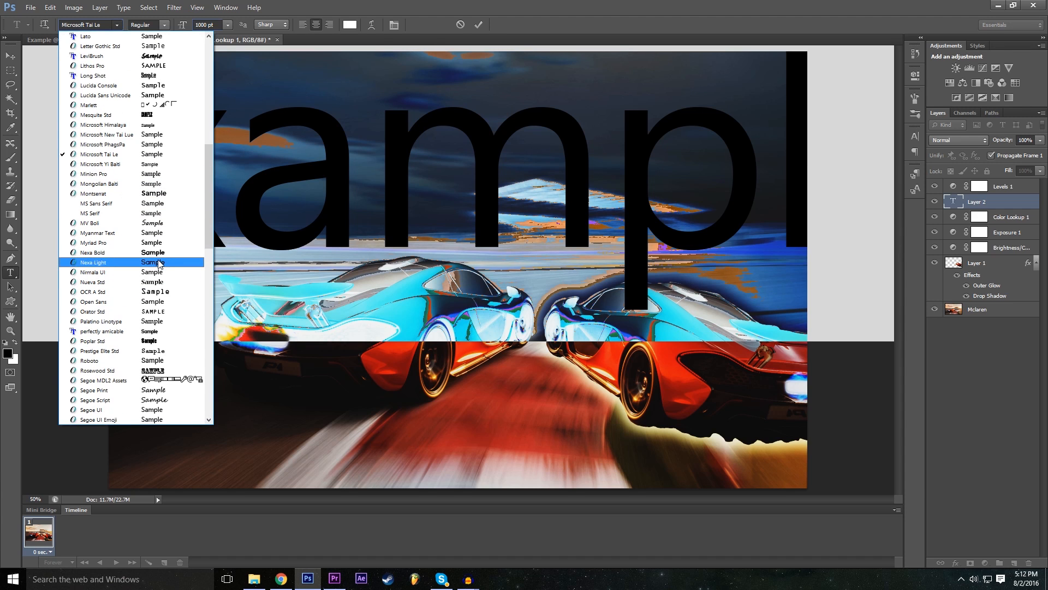
click(158, 254)
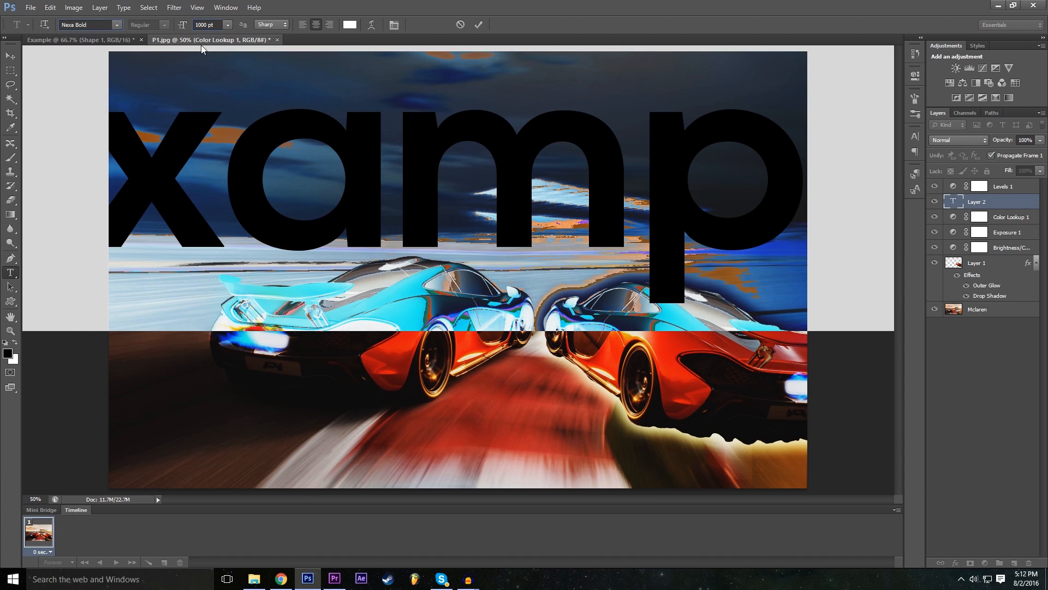
- Try the 72 pt preset on the selected "Example" text, then set the font size to 500 pt
double_click(200, 24)
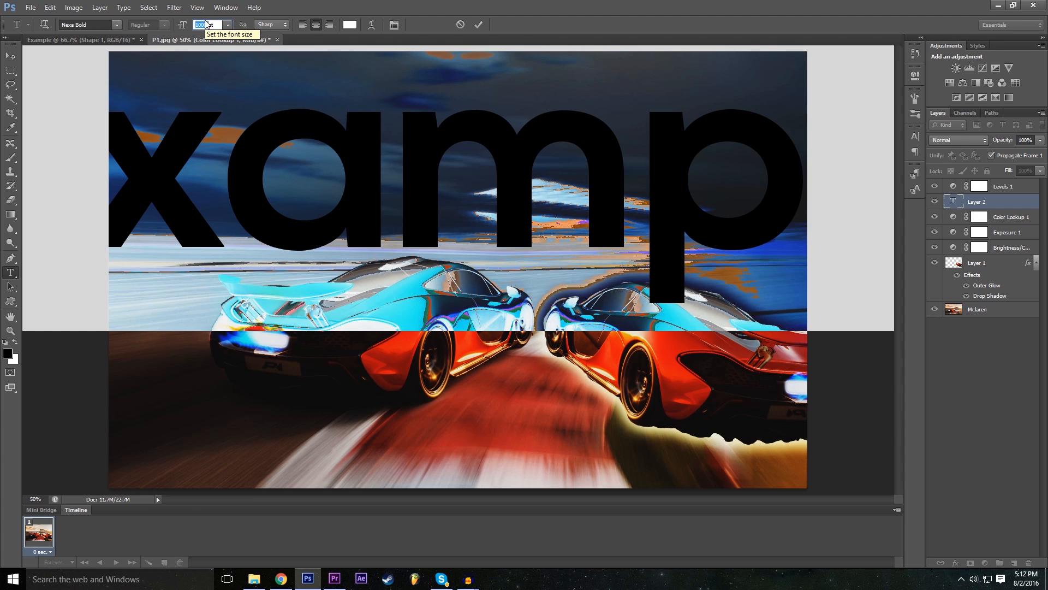
click(228, 25)
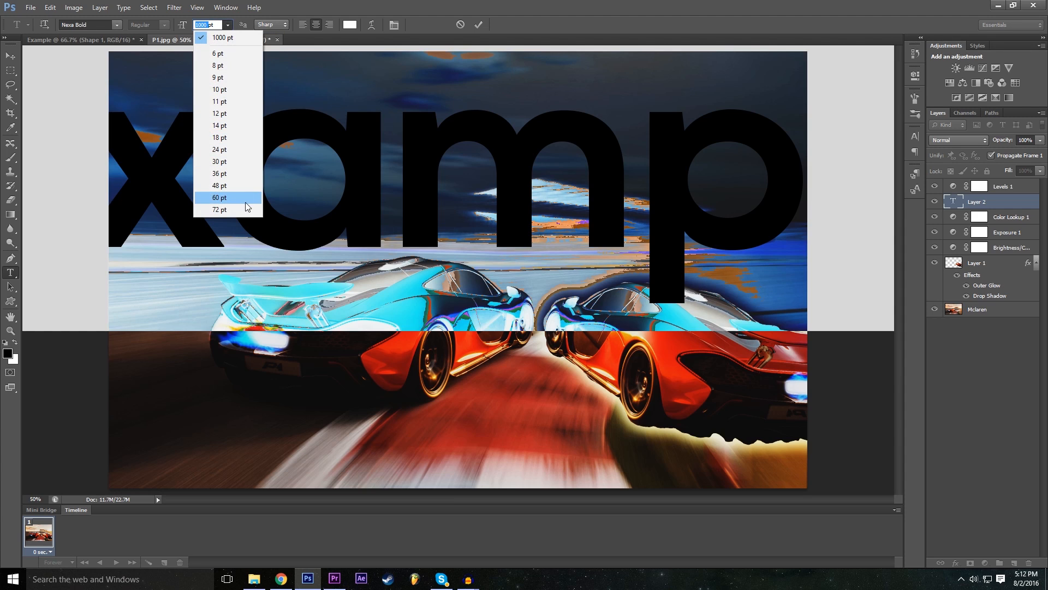
click(225, 209)
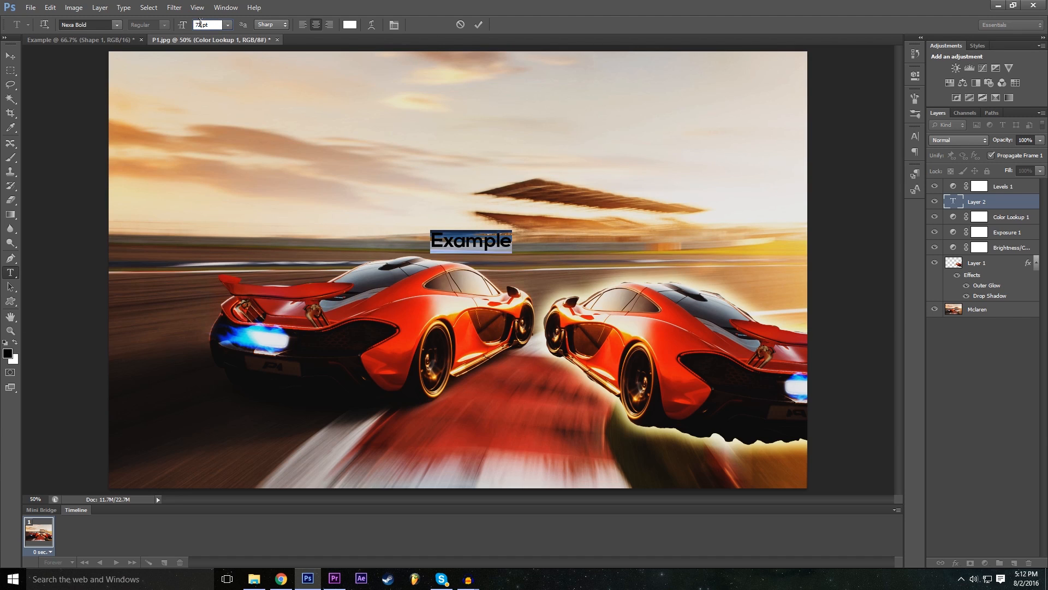
drag(209, 25, 184, 26)
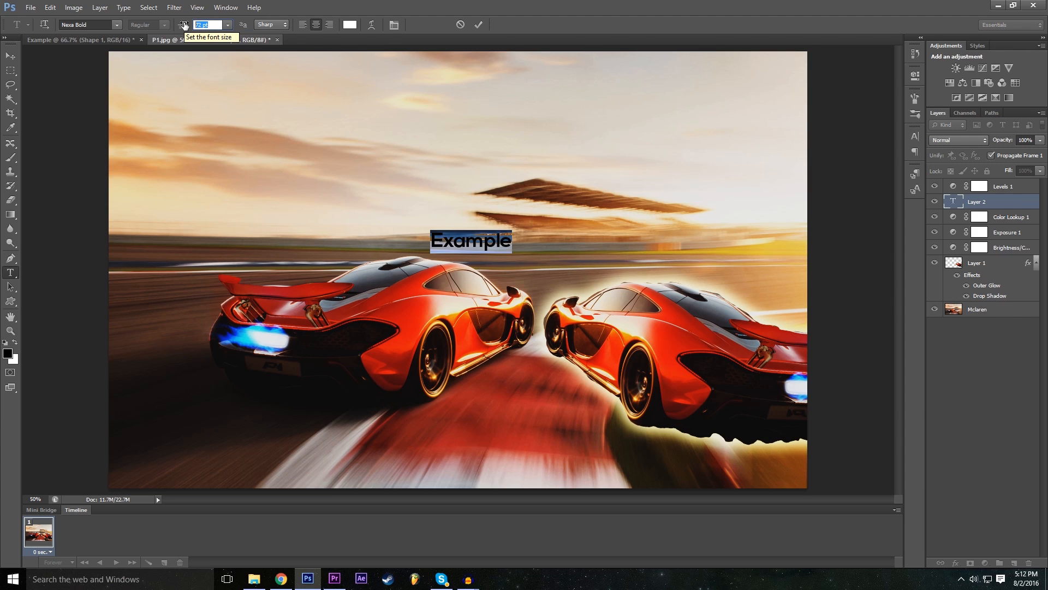
text(500)
key(Return)
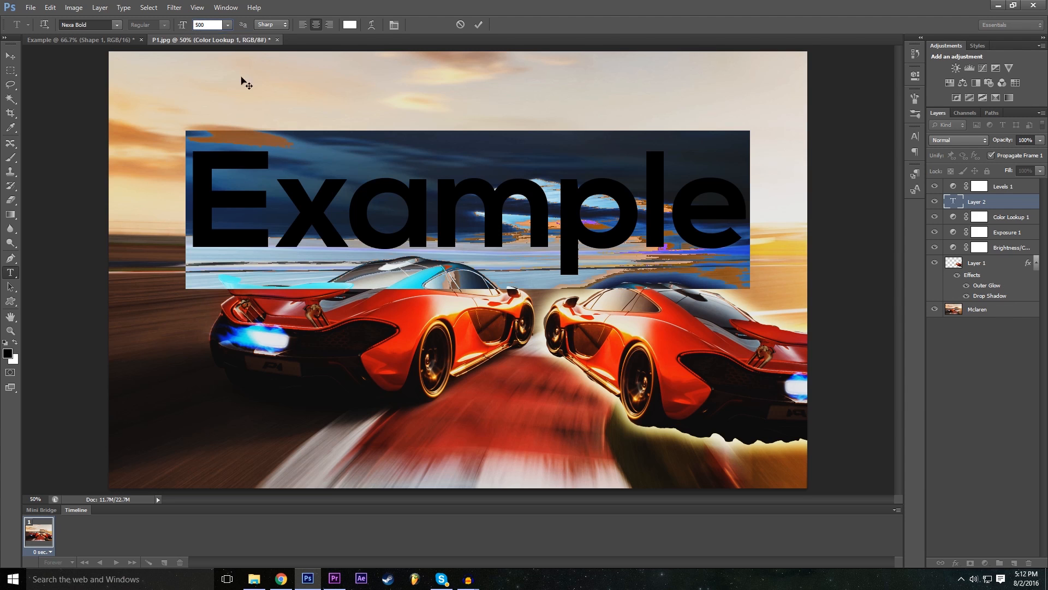
- Move the "Example" text up into the sky, commit it, and place its layer above Levels 1
drag(421, 326, 432, 269)
click(479, 24)
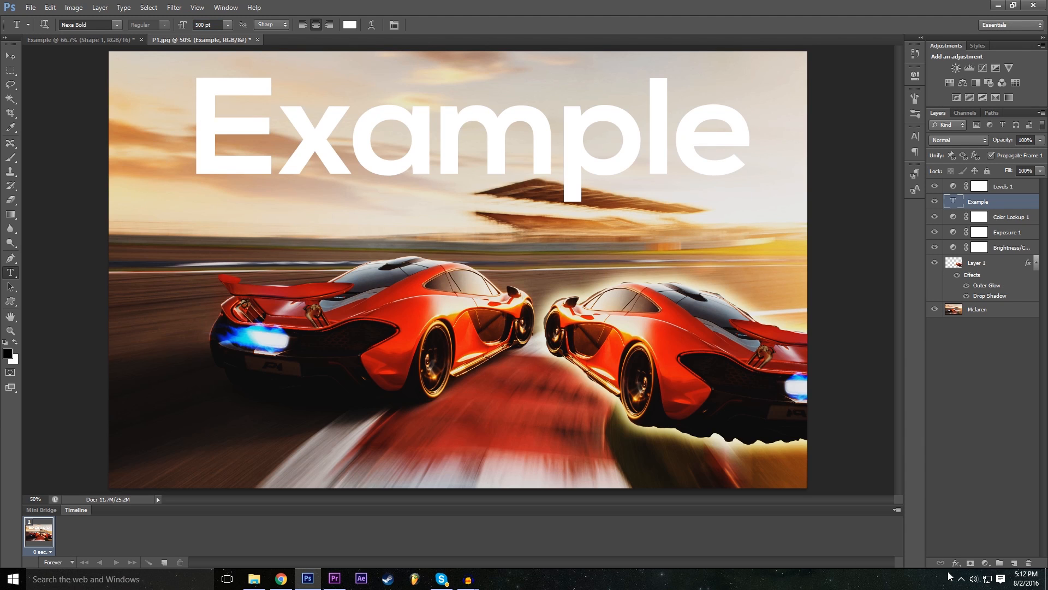
drag(1002, 225, 998, 182)
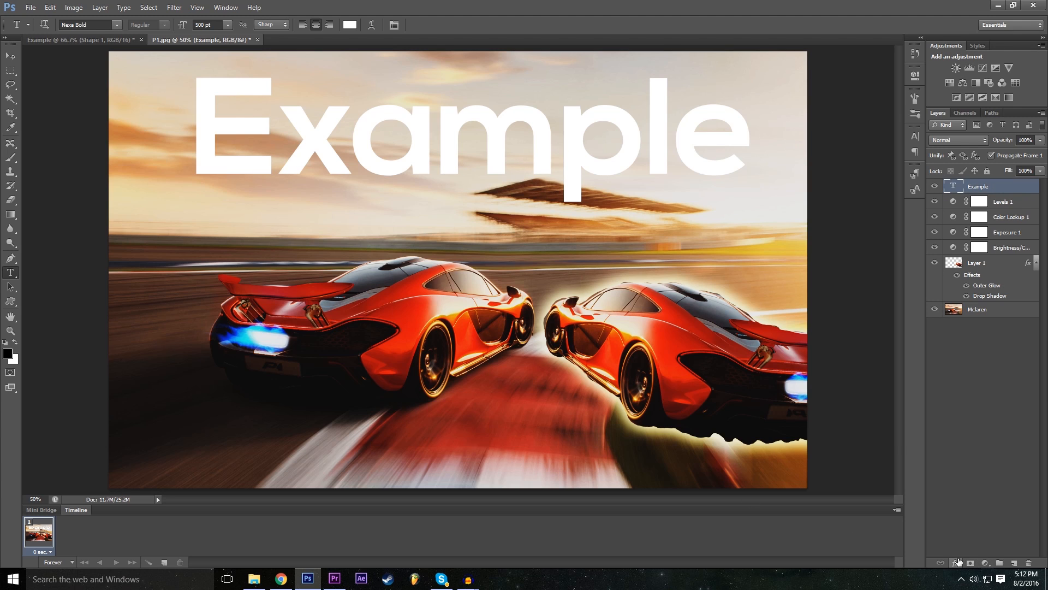
- Open the Example layer's blending options, try the Overlay blend mode, and set it to Difference
click(956, 563)
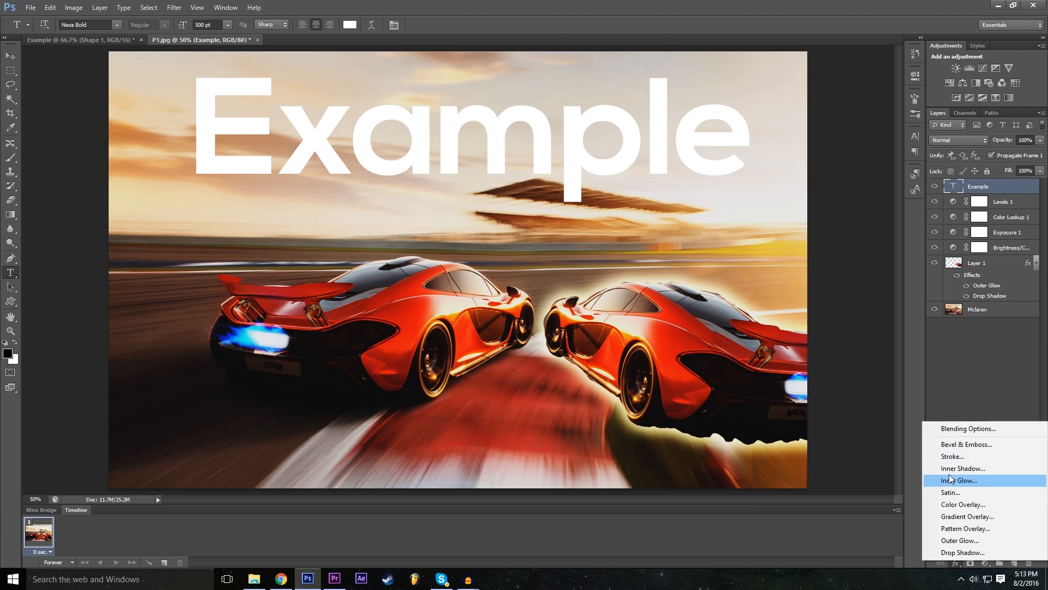
click(964, 429)
click(753, 197)
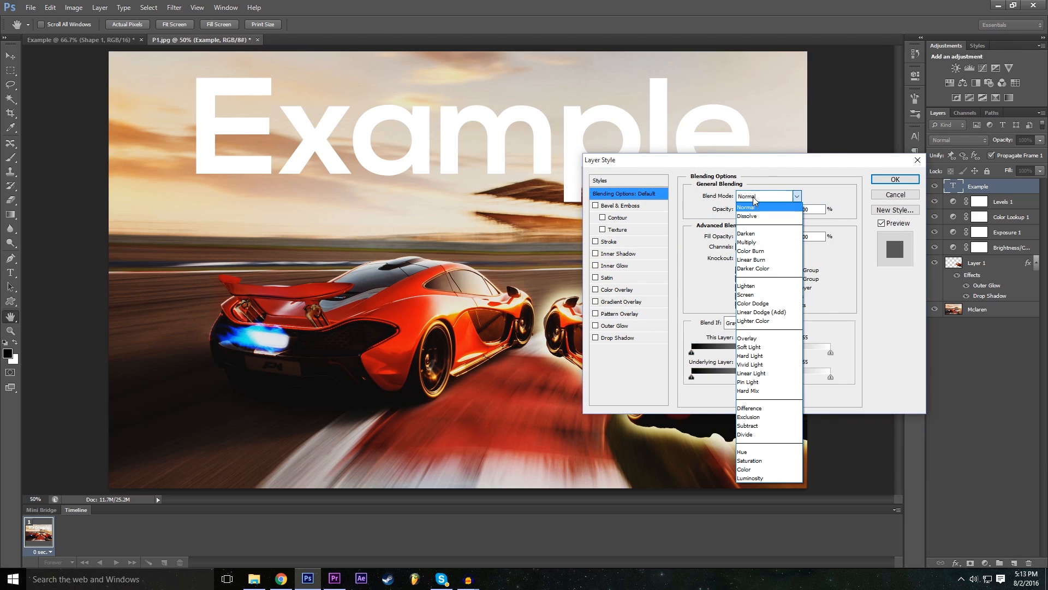
click(765, 340)
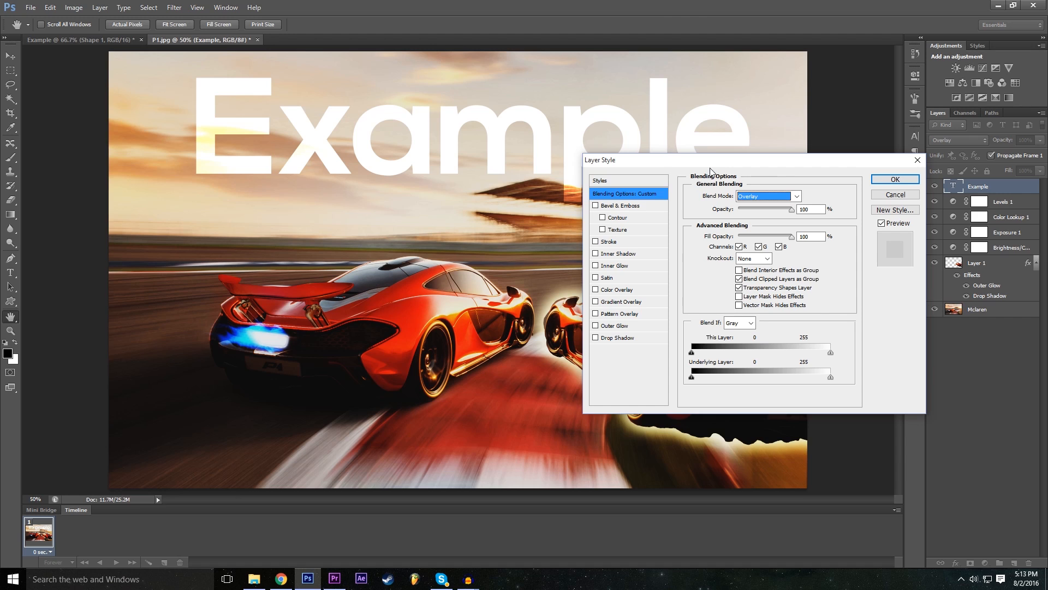
key(Tab)
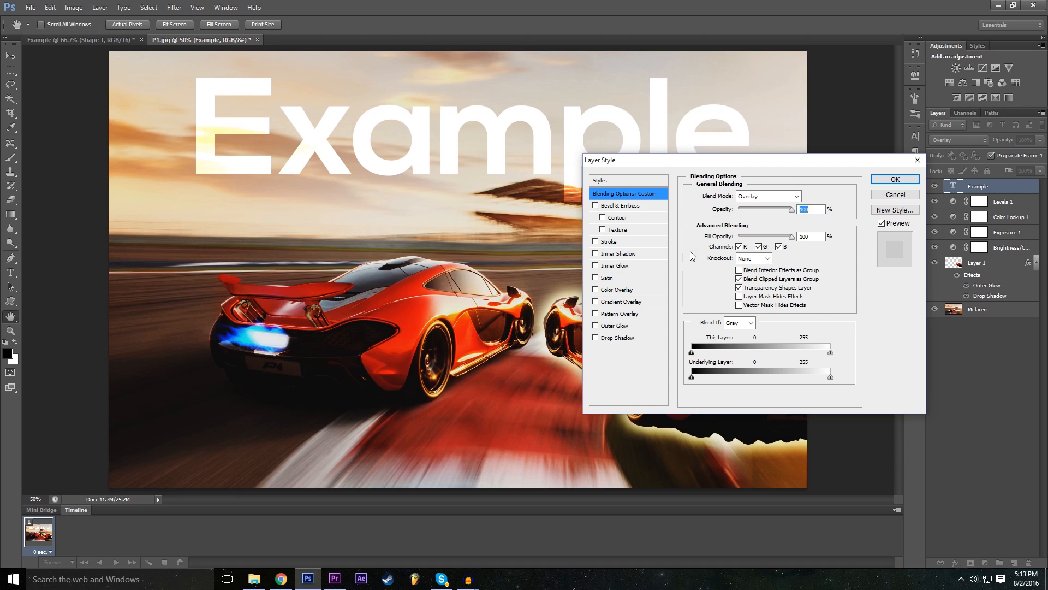
click(759, 196)
click(771, 406)
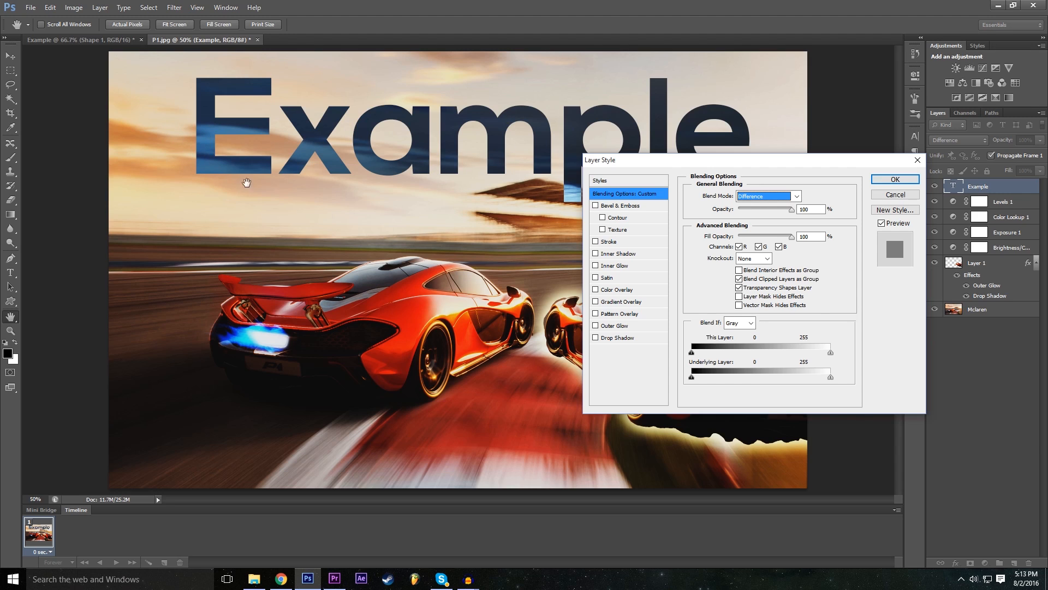
- Try the Exclusion, Darken and Color Burn blend modes on the Example text layer
click(754, 197)
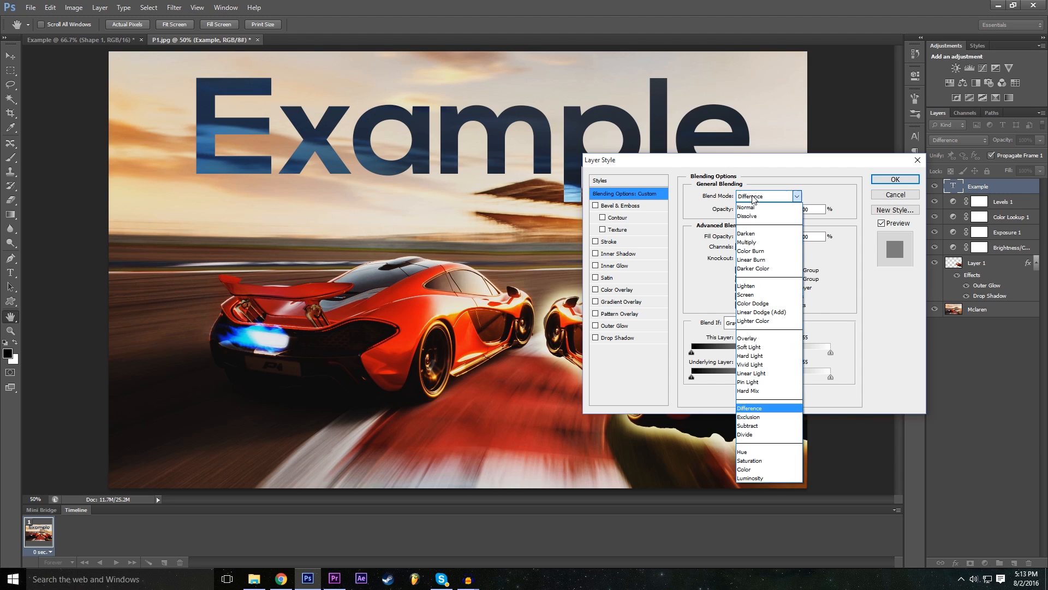
click(766, 417)
click(767, 197)
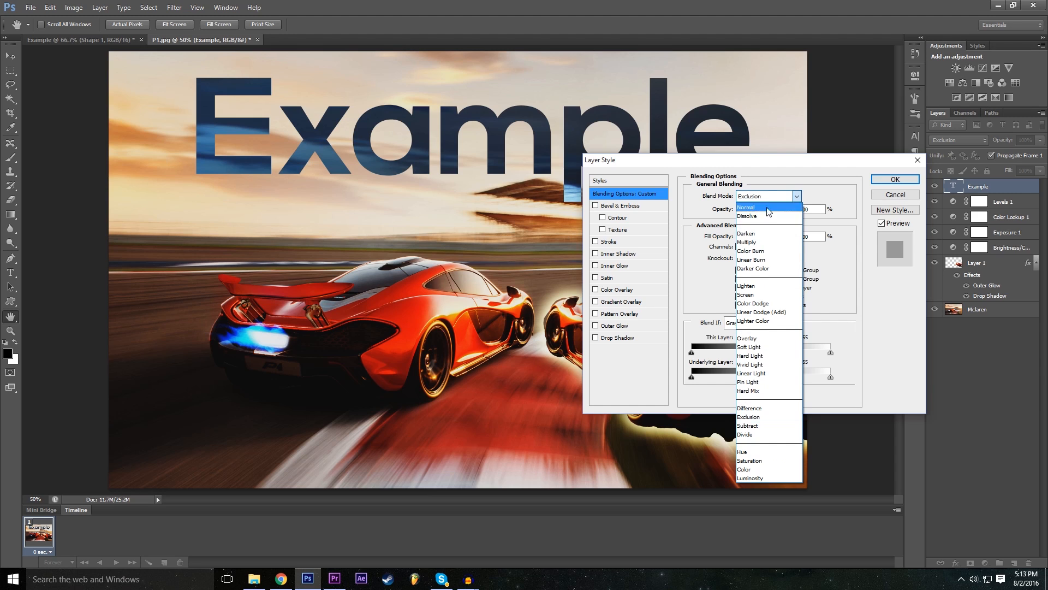
click(760, 218)
click(760, 197)
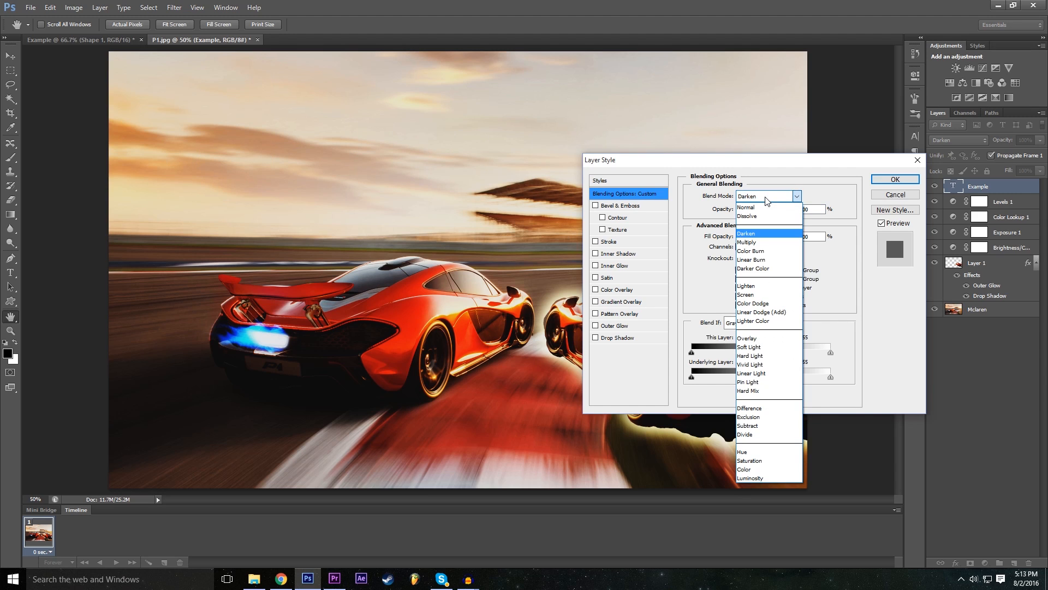
click(764, 250)
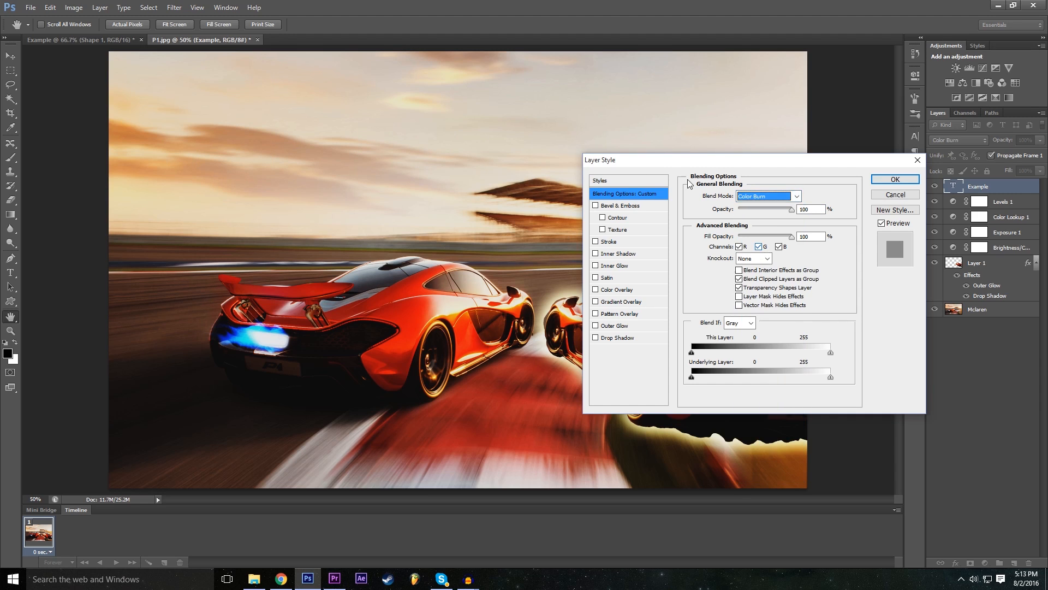
- Try the Overlay and Vivid Light blend modes on the Example text layer
click(769, 198)
click(774, 339)
click(767, 196)
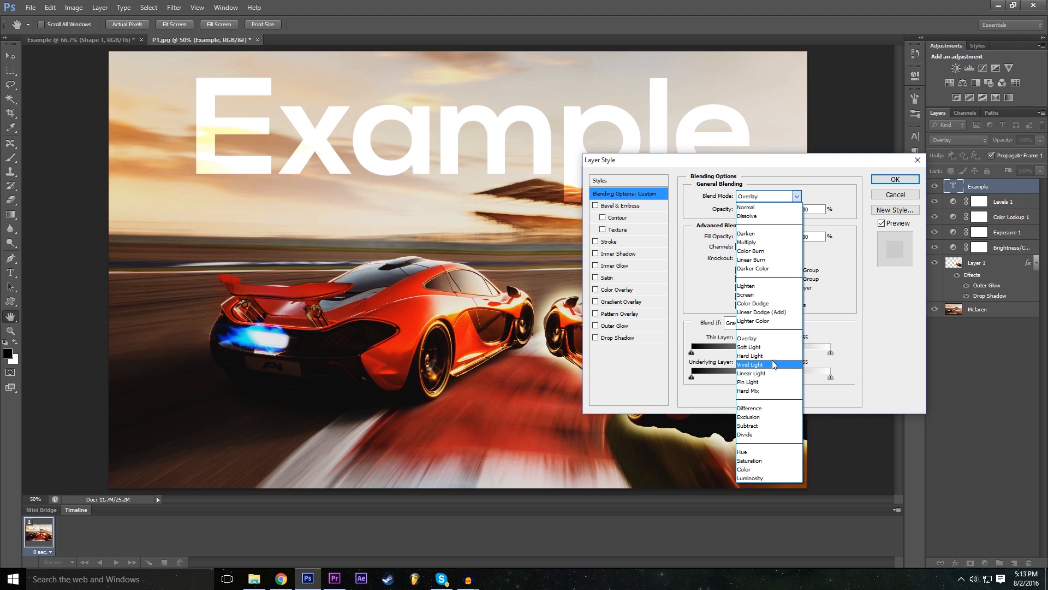
click(771, 366)
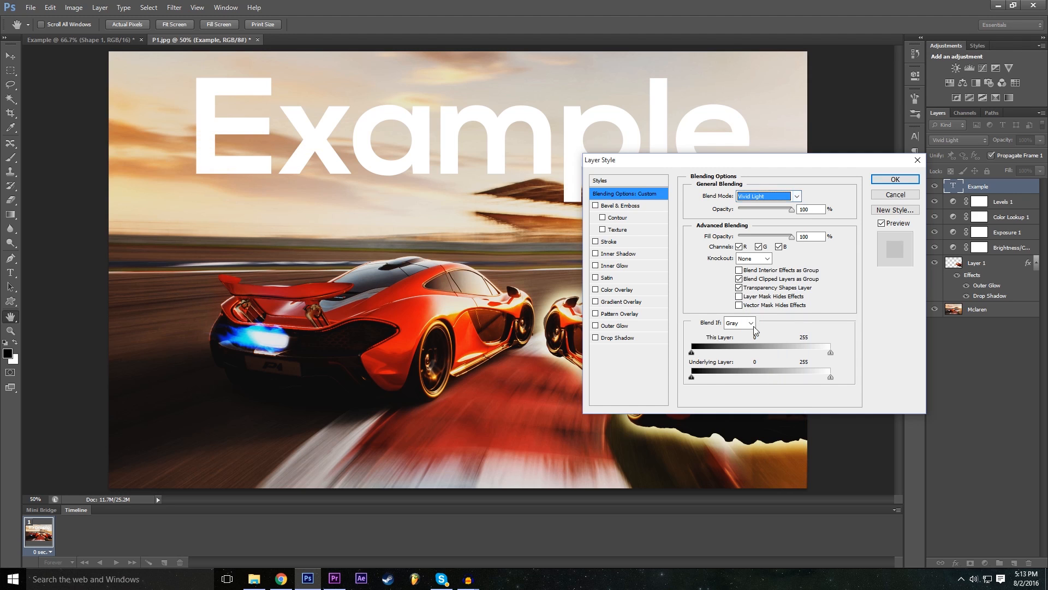
- Set the Example layer's blend mode to Difference and apply the layer style
click(762, 195)
click(768, 405)
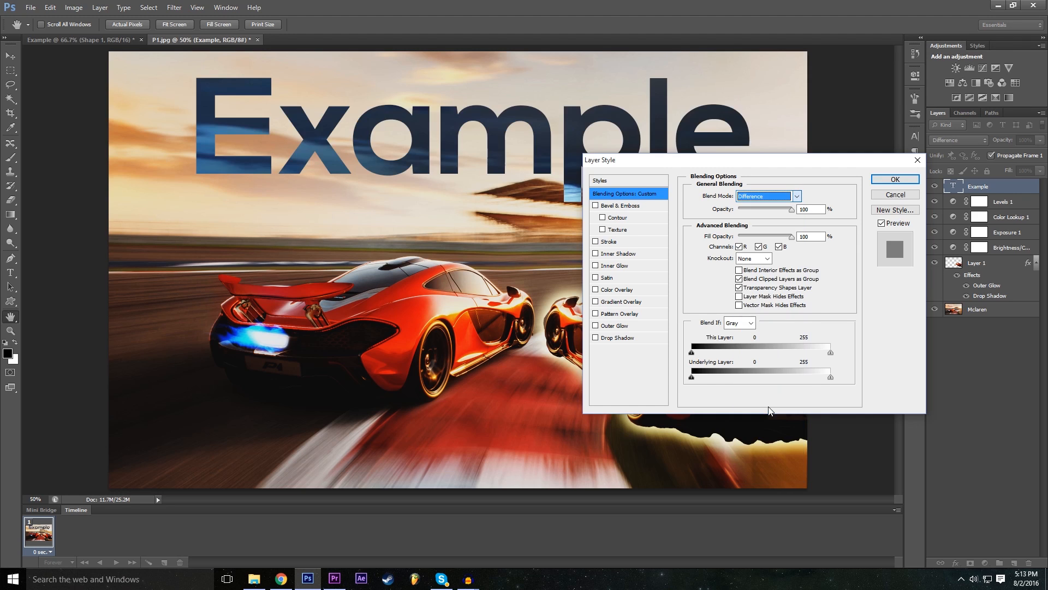
click(895, 179)
- Move the "Example" text slightly up and toward the image's left edge, and deselect its layer
click(10, 56)
drag(374, 150, 305, 136)
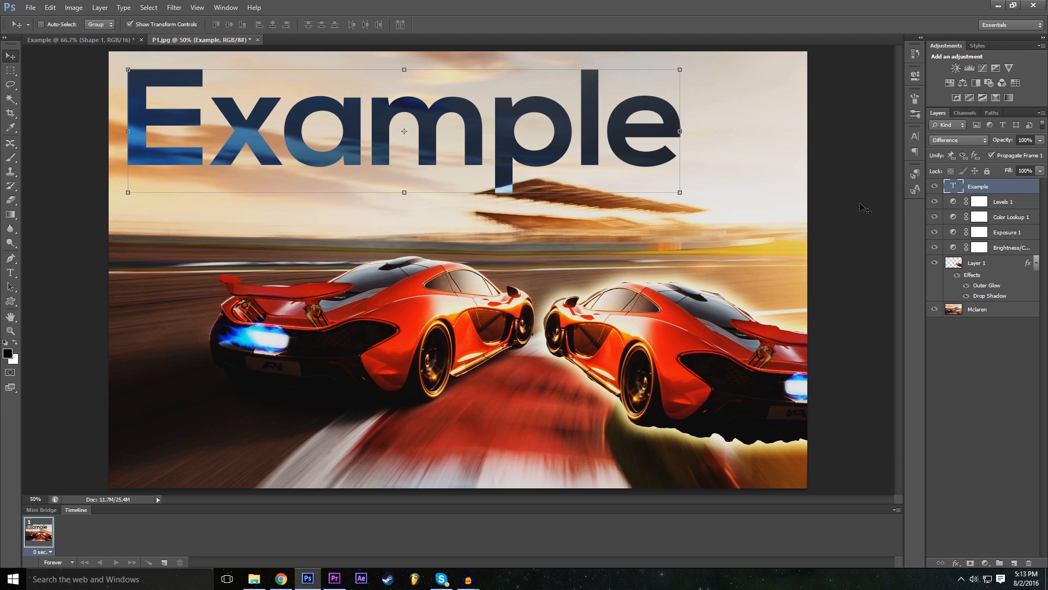
click(1021, 378)
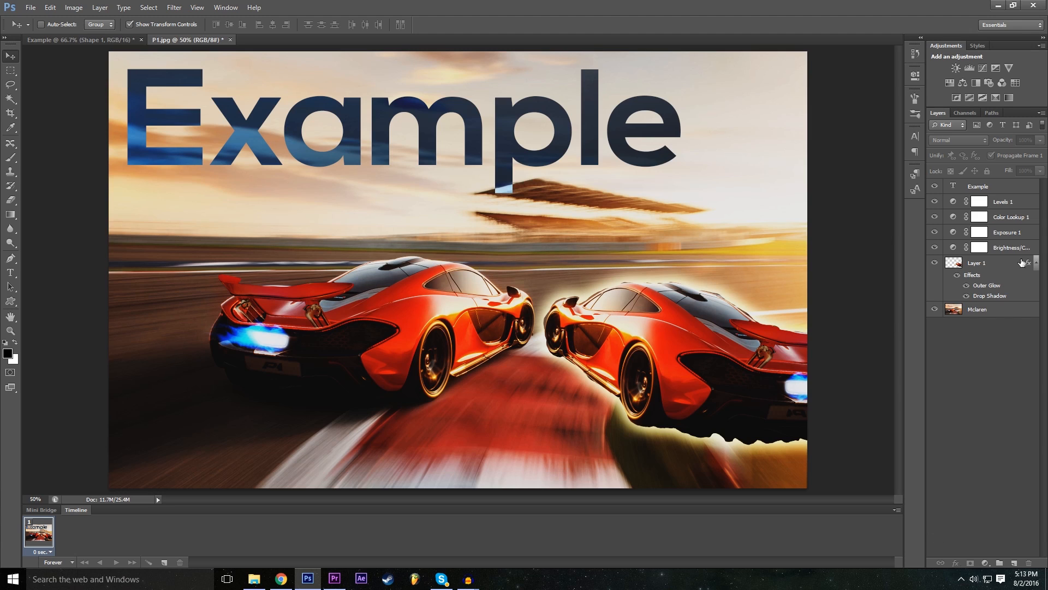
- Select the Example text layer and look over the layer effects available for it
click(973, 189)
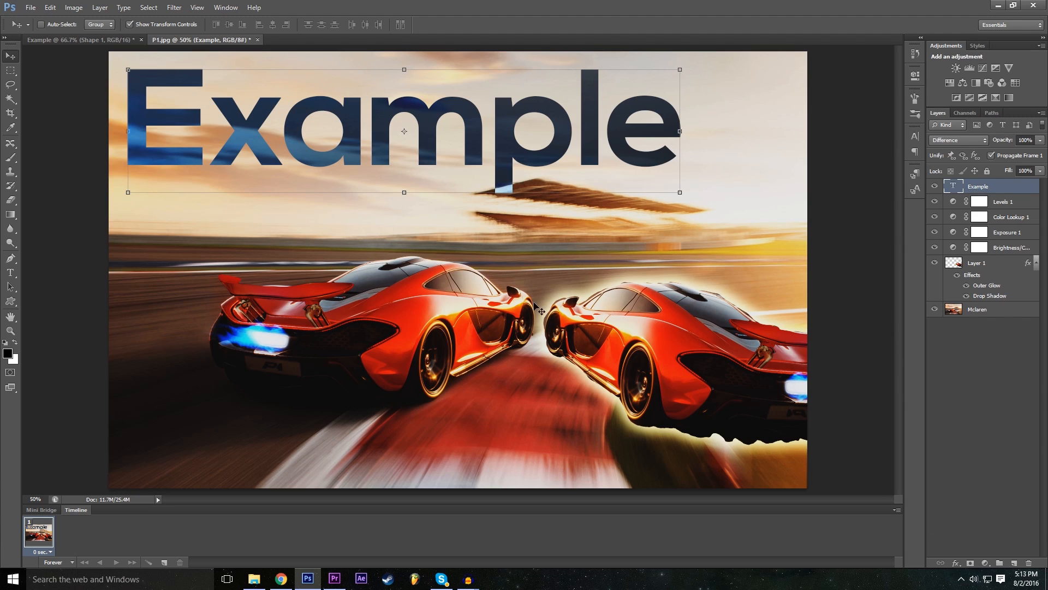
click(955, 563)
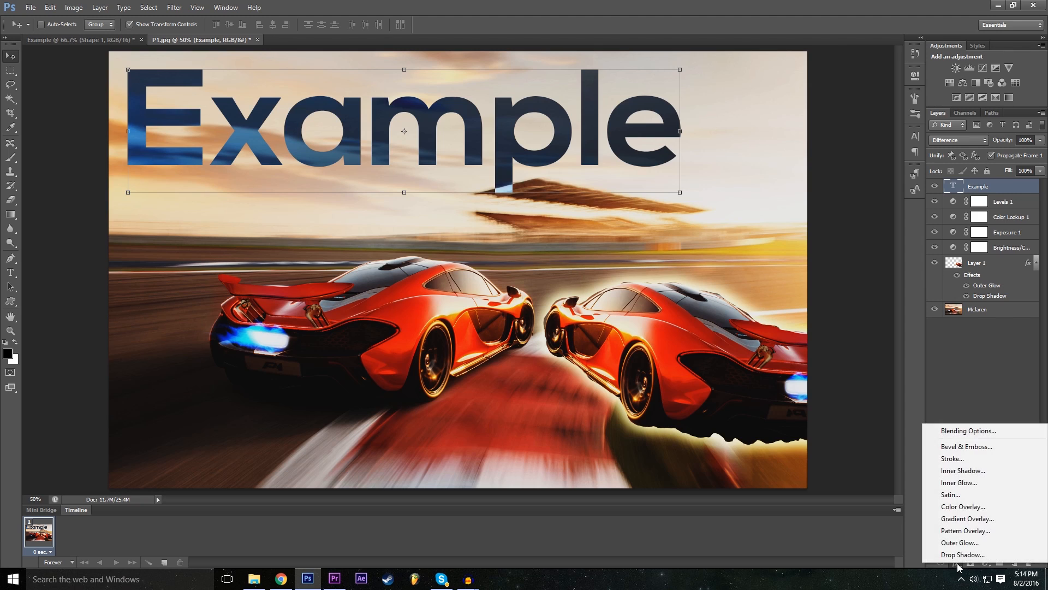
key(Escape)
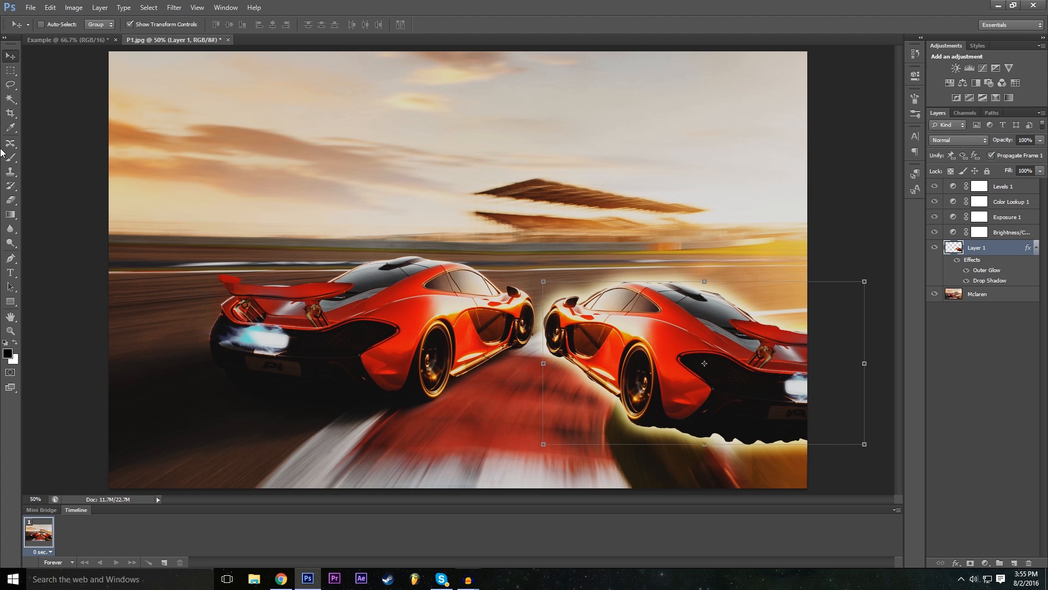
- Choose the Eraser tool and set its brush to 100 px with 0% hardness
click(16, 204)
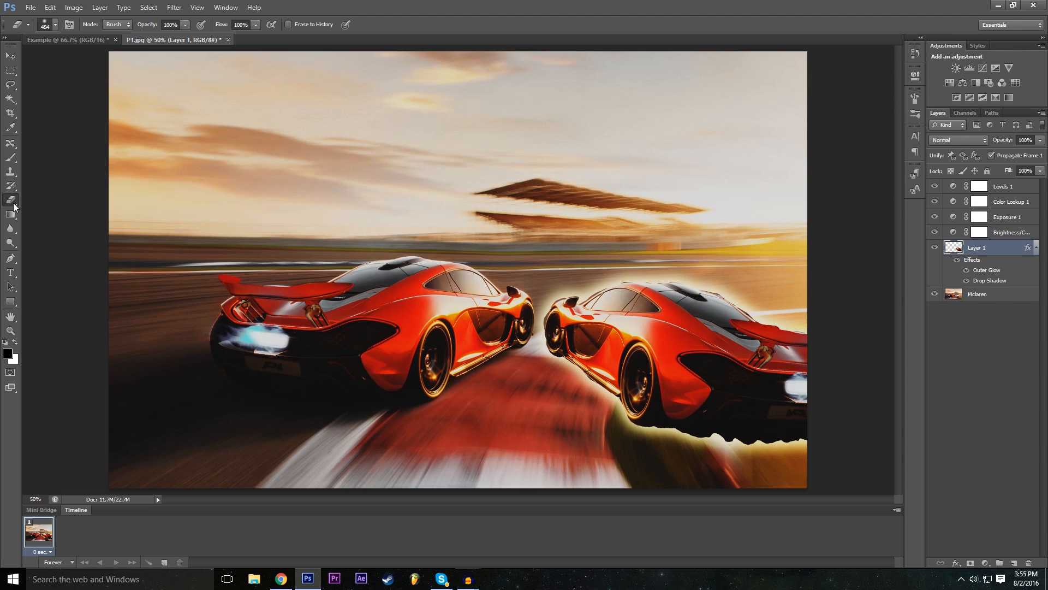
click(55, 25)
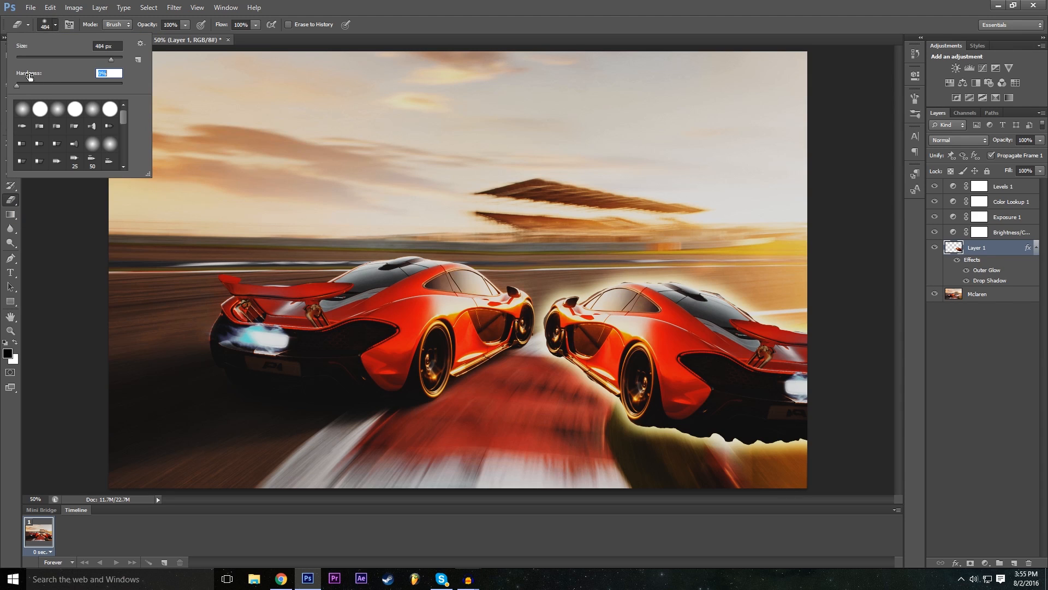
drag(87, 58, 71, 56)
drag(22, 84, 64, 81)
drag(24, 87, 1, 93)
key(Return)
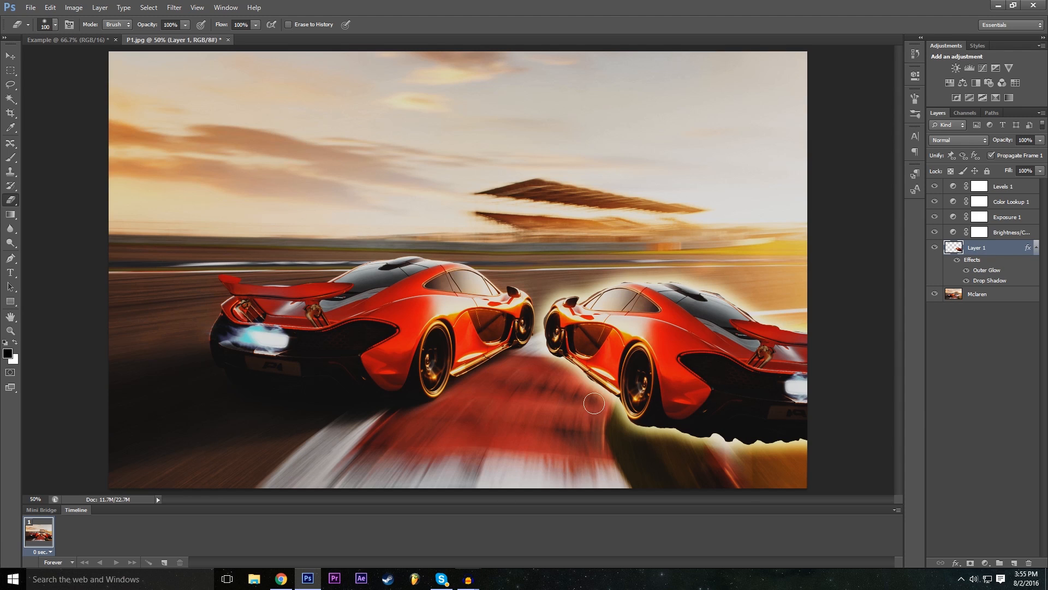
- Try erasing the upper part of the flipped car on Layer 1 with the soft brush, and undo it
mouse_move(563, 401)
mouse_down()
mouse_move(690, 275)
mouse_move(600, 327)
mouse_move(579, 317)
mouse_move(562, 281)
mouse_move(650, 350)
mouse_move(710, 297)
mouse_move(683, 306)
mouse_move(693, 326)
mouse_move(764, 355)
mouse_move(732, 336)
mouse_move(803, 342)
mouse_move(740, 341)
mouse_move(786, 357)
mouse_move(797, 393)
mouse_move(784, 356)
mouse_up()
click(50, 7)
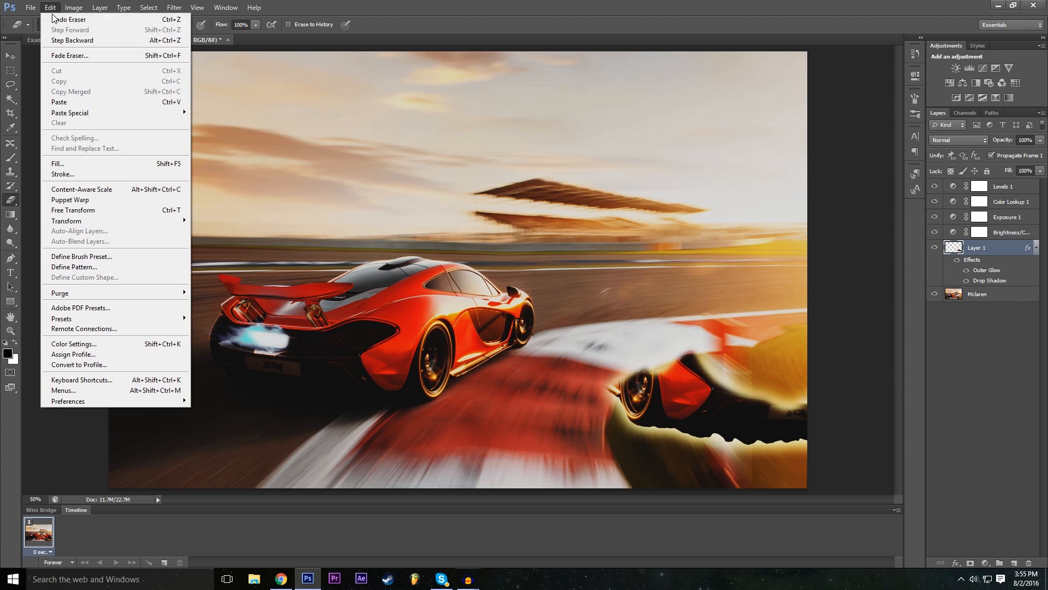
click(68, 39)
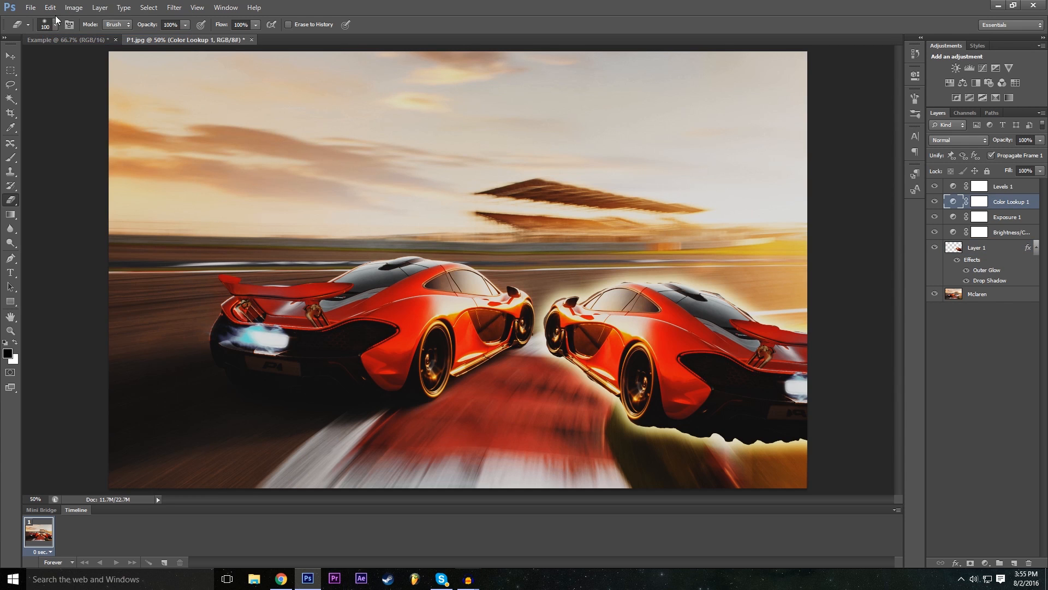
- Set the eraser hardness to 100% and erase the front end of the flipped car on Layer 1
click(55, 24)
drag(40, 86, 46, 85)
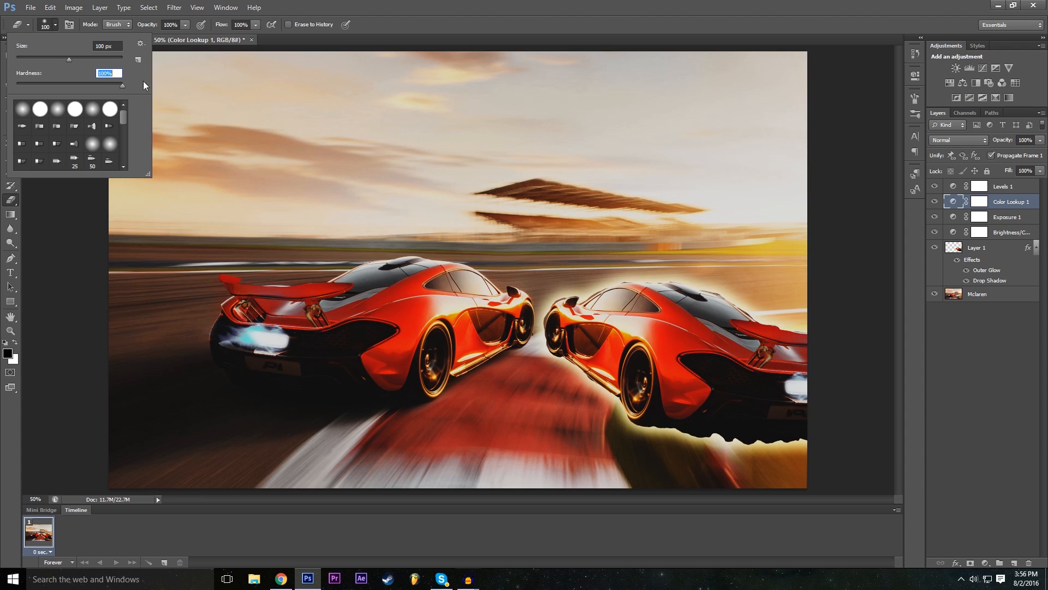
click(584, 93)
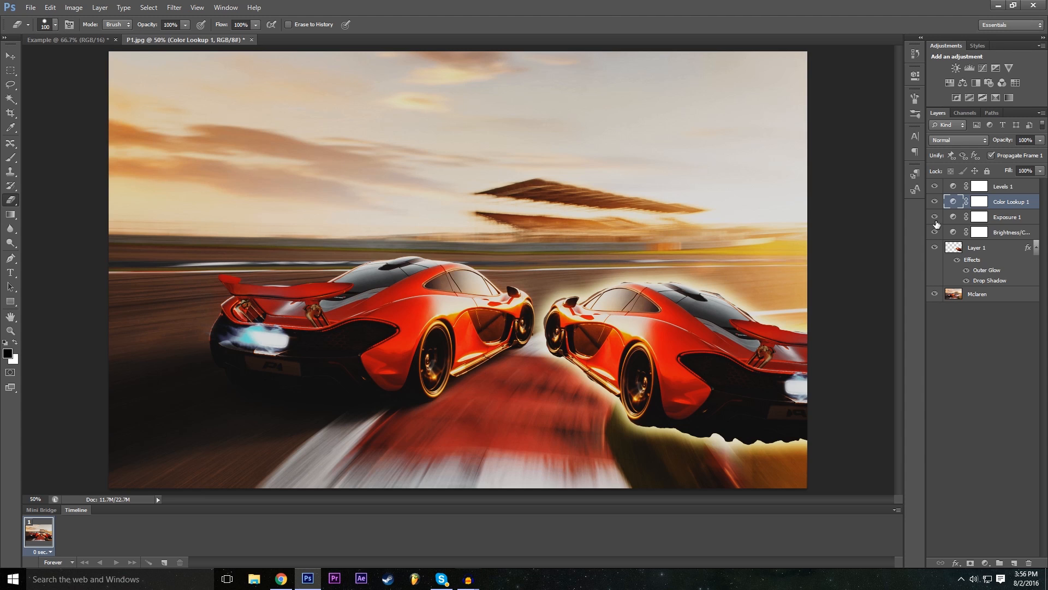
click(973, 247)
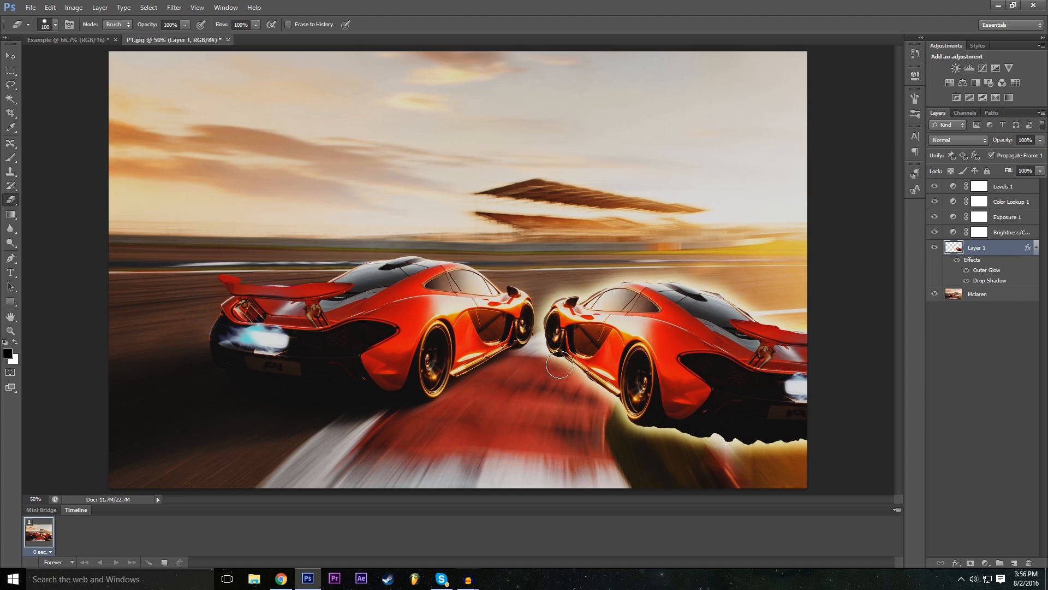
mouse_move(560, 364)
mouse_down()
mouse_move(538, 369)
mouse_move(587, 286)
mouse_move(521, 347)
mouse_up()
mouse_move(646, 249)
mouse_down()
mouse_move(569, 339)
mouse_move(556, 380)
mouse_move(694, 228)
mouse_move(562, 381)
mouse_up()
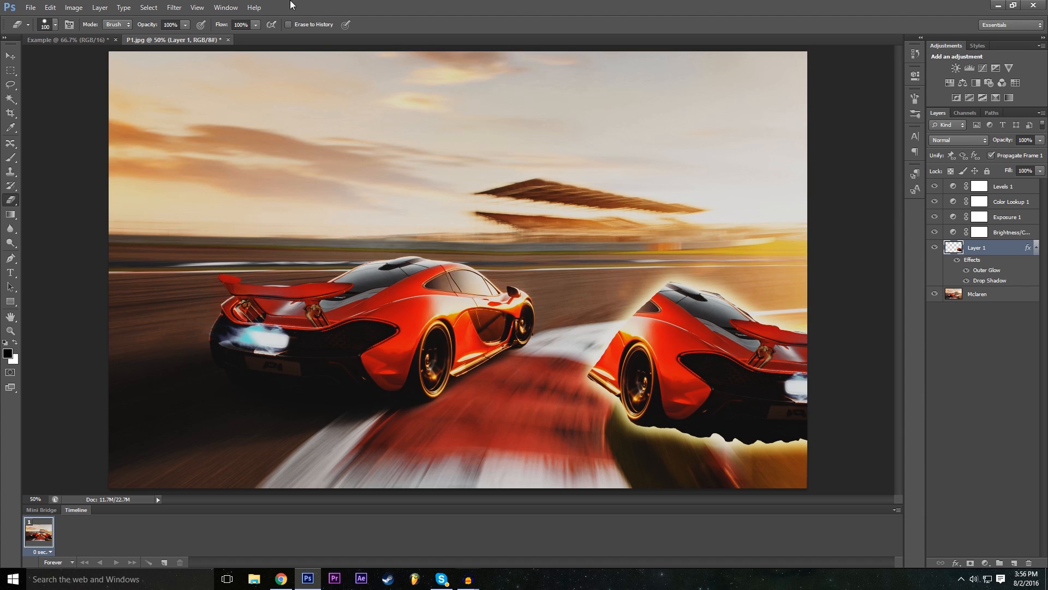
- Set the eraser hardness to 0% and erase a soft diagonal band across the rear of the flipped car
click(56, 23)
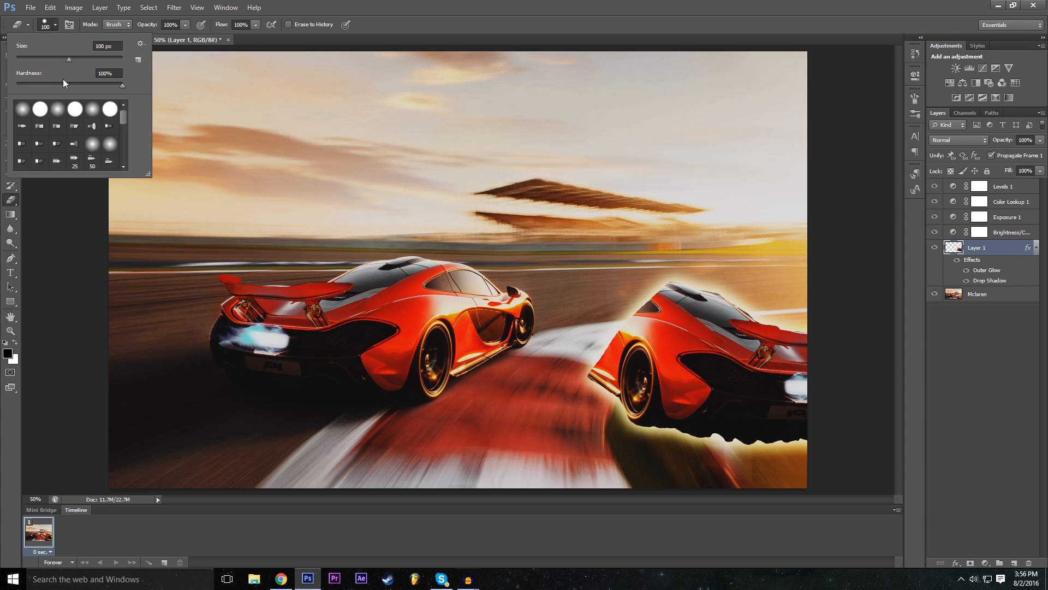
drag(71, 85, 2, 99)
click(705, 3)
mouse_move(797, 300)
mouse_down()
mouse_move(642, 434)
mouse_move(672, 420)
mouse_move(789, 297)
mouse_move(650, 439)
mouse_up()
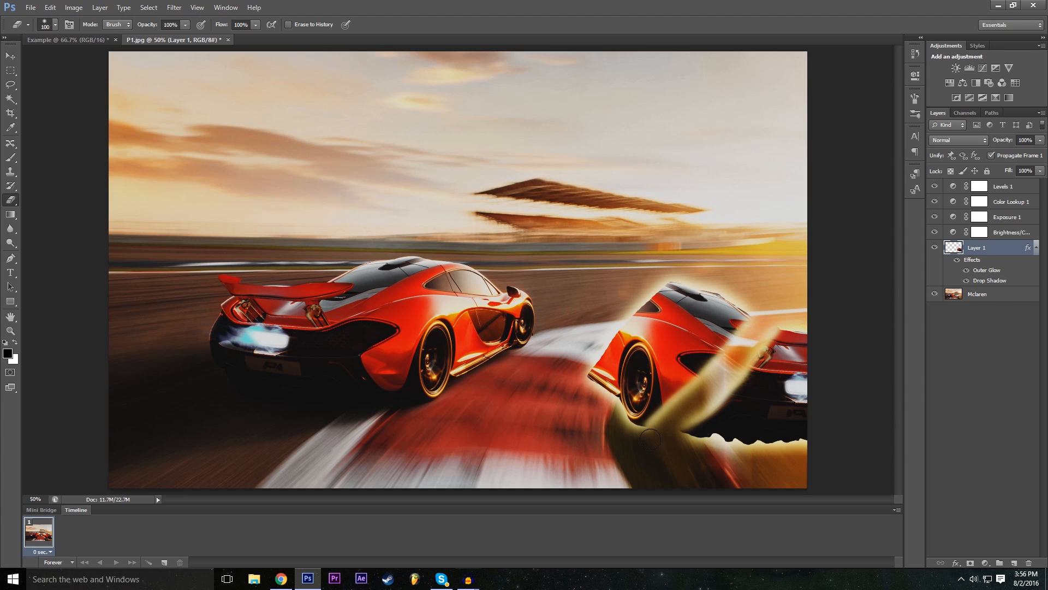
mouse_move(707, 372)
mouse_down()
mouse_move(695, 358)
mouse_move(697, 367)
mouse_up()
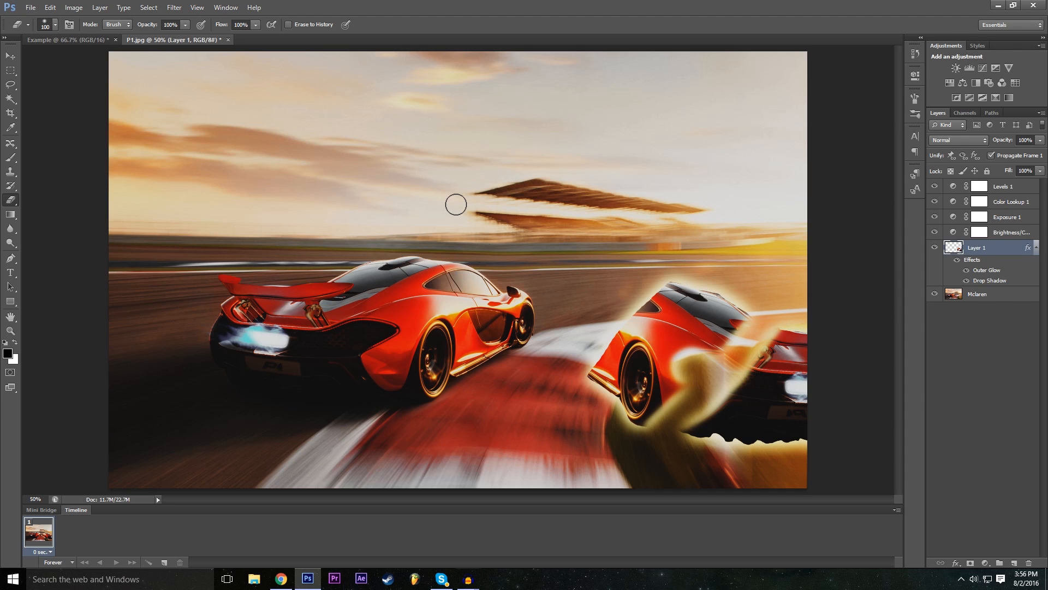
- Choose the textured 59 px eraser brush and erase most of the remaining flipped car with rough strokes
click(54, 25)
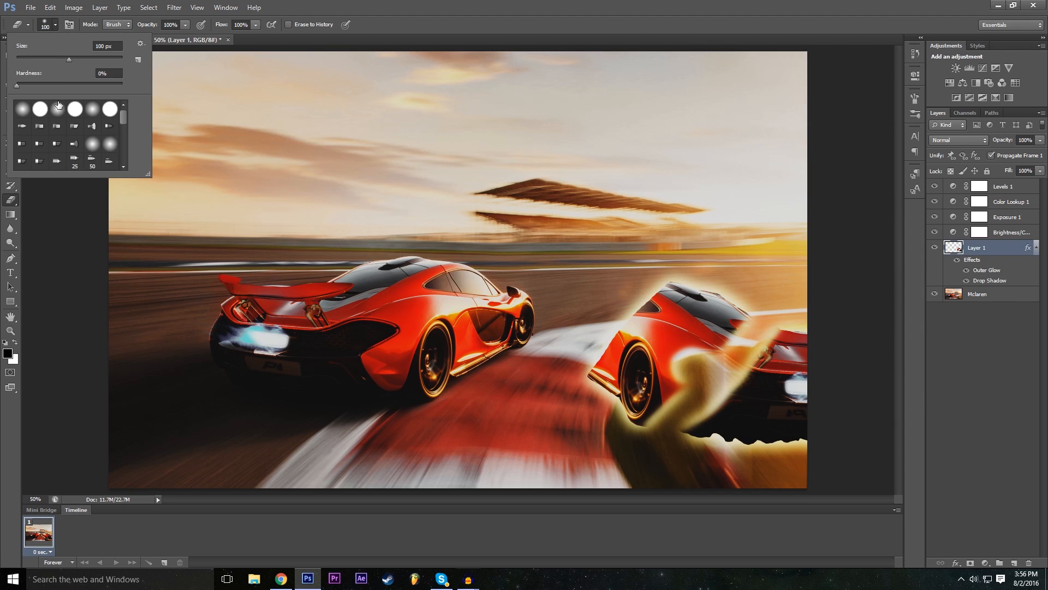
scroll(58, 104, down, 5)
click(109, 126)
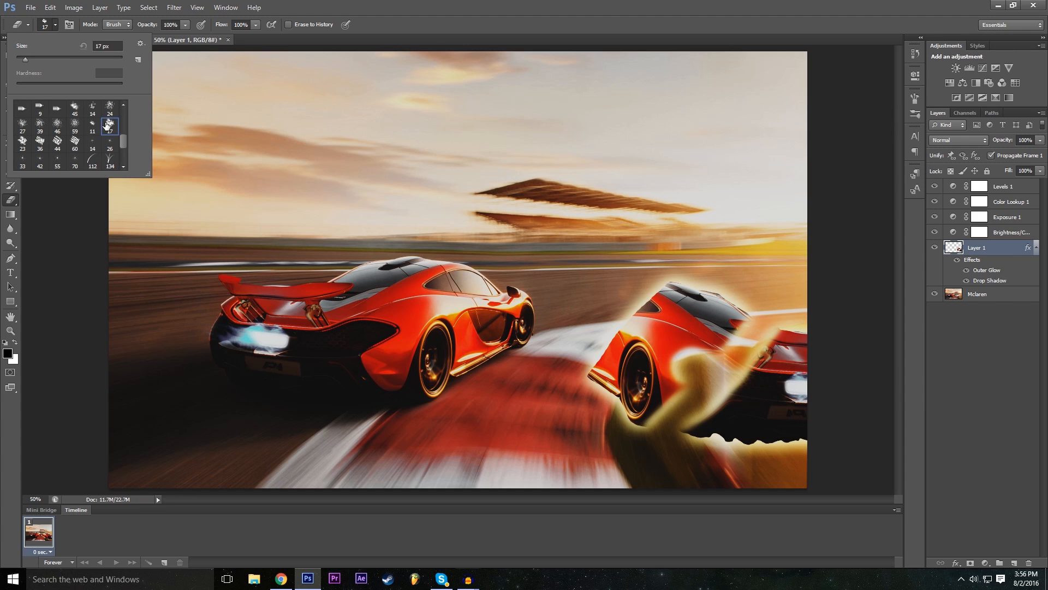
click(70, 125)
mouse_move(662, 334)
mouse_down()
mouse_move(645, 371)
mouse_move(669, 358)
mouse_move(643, 317)
mouse_move(682, 287)
mouse_up()
mouse_move(745, 352)
mouse_down()
mouse_move(755, 413)
mouse_move(782, 390)
mouse_move(786, 418)
mouse_move(731, 429)
mouse_move(751, 439)
mouse_move(595, 397)
mouse_move(613, 381)
mouse_move(575, 381)
mouse_move(603, 375)
mouse_move(595, 363)
mouse_move(617, 342)
mouse_move(616, 374)
mouse_move(611, 353)
mouse_move(570, 390)
mouse_up()
mouse_move(629, 350)
mouse_down()
mouse_move(631, 364)
mouse_move(644, 354)
mouse_move(658, 325)
mouse_move(655, 284)
mouse_move(628, 325)
mouse_move(650, 306)
mouse_move(689, 329)
mouse_move(768, 333)
mouse_move(764, 393)
mouse_move(724, 362)
mouse_up()
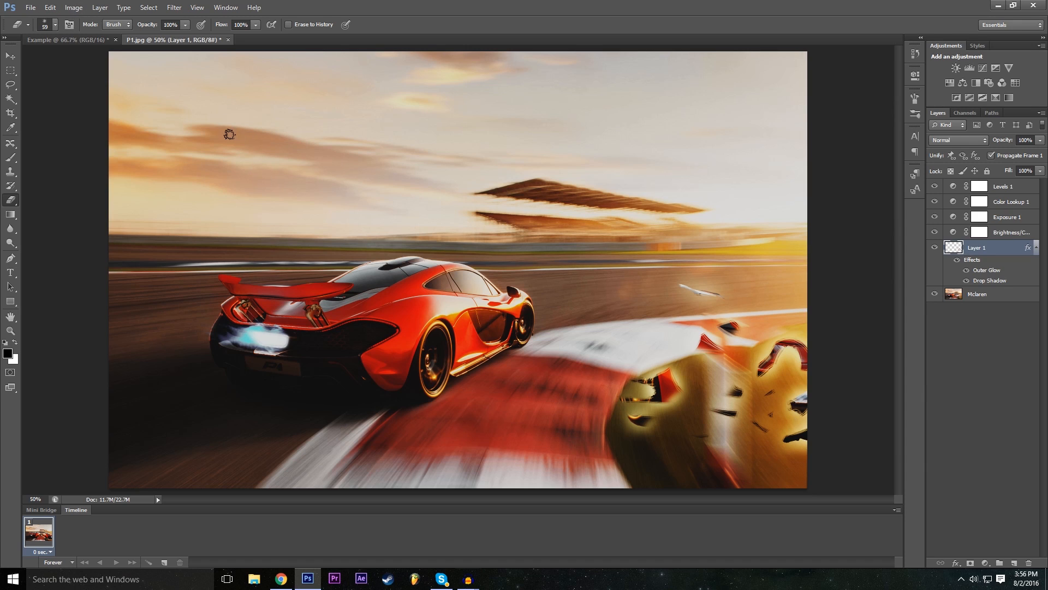
- Undo all the eraser strokes on Layer 1 until the flipped car is whole again
key(ctrl+alt+z)
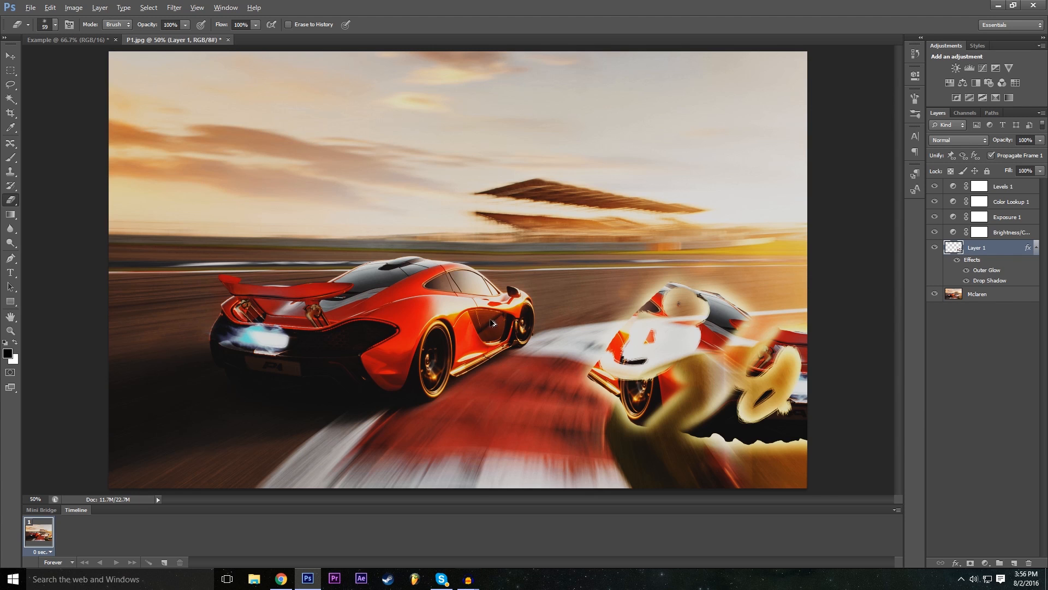
key(ctrl+alt+z)
key(ctrl+alt+z)
key(ctrl+alt+z)
key(ctrl+alt+z)
key(ctrl+alt+z)
key(ctrl+alt+z)
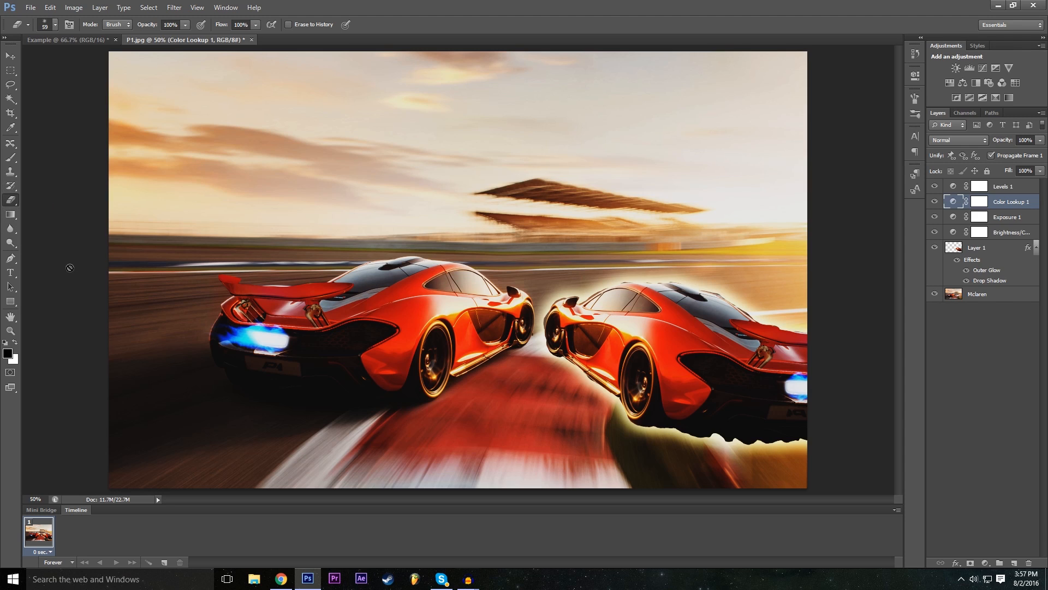
- Activate the Pen tool for drawing a path
click(11, 259)
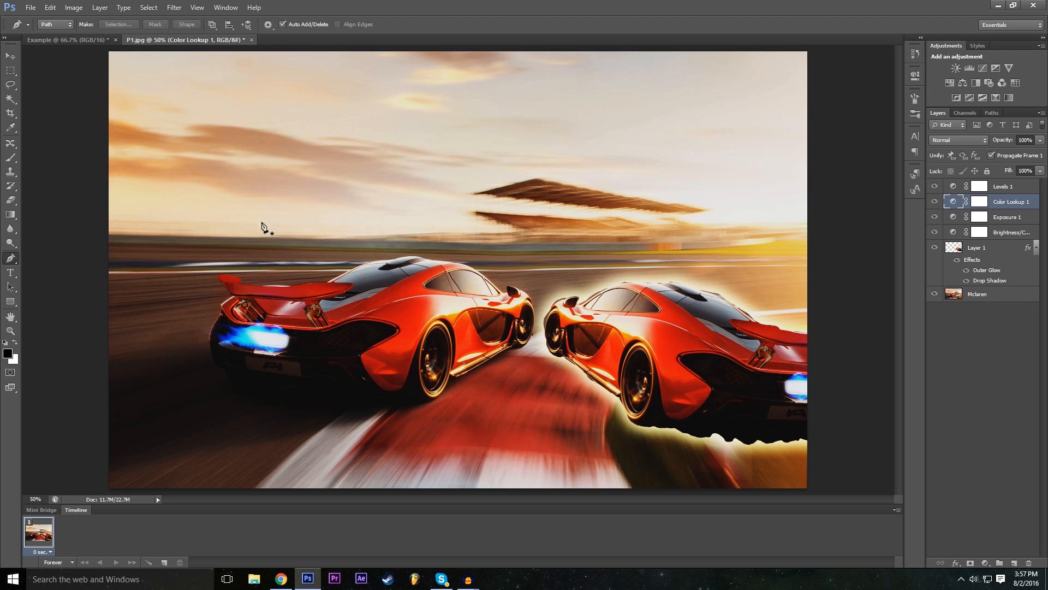
click(100, 41)
click(183, 41)
click(36, 6)
click(39, 20)
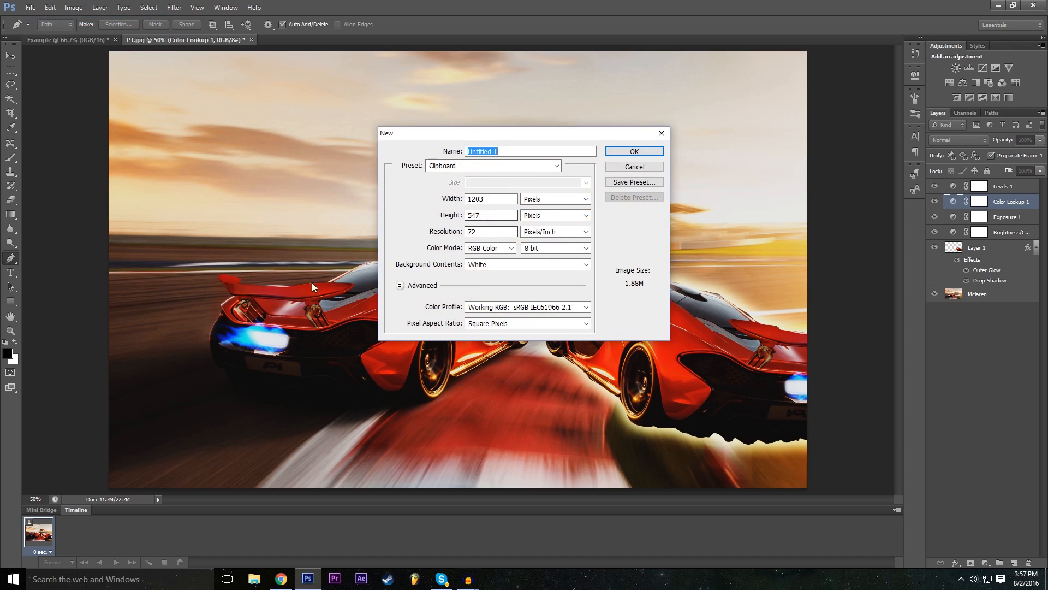
click(508, 200)
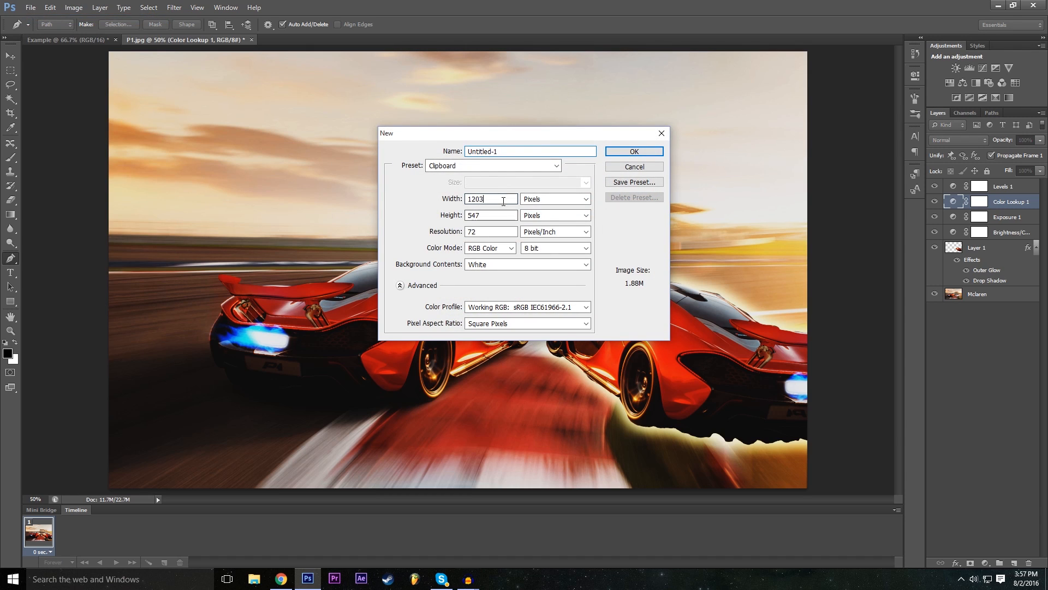
text(1920)
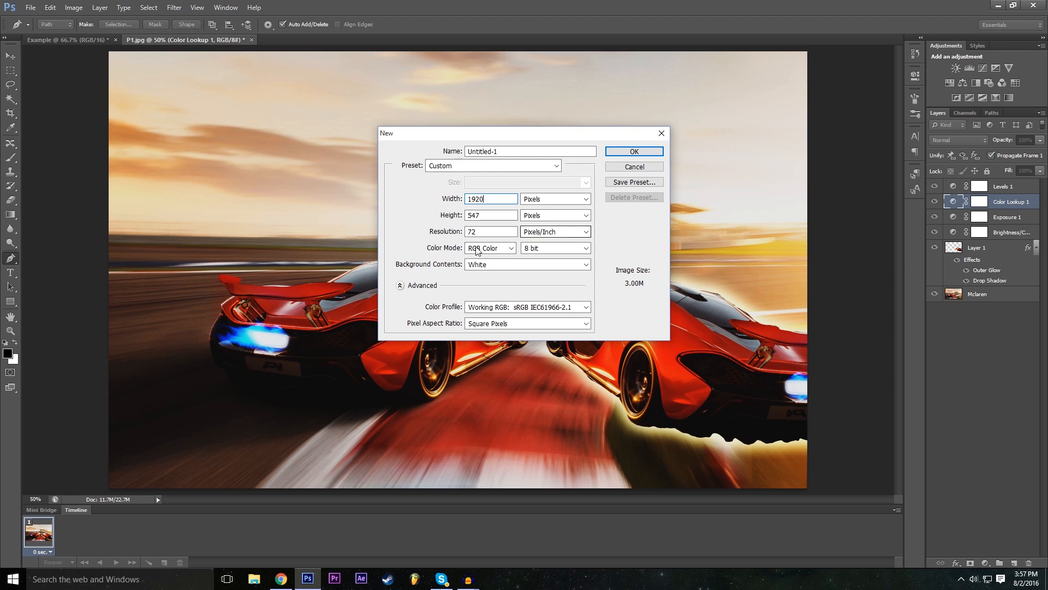
key(Tab)
key(Escape)
- Switch to the Example document, hide the Rectangle 1 layer and select the Background layer
click(68, 40)
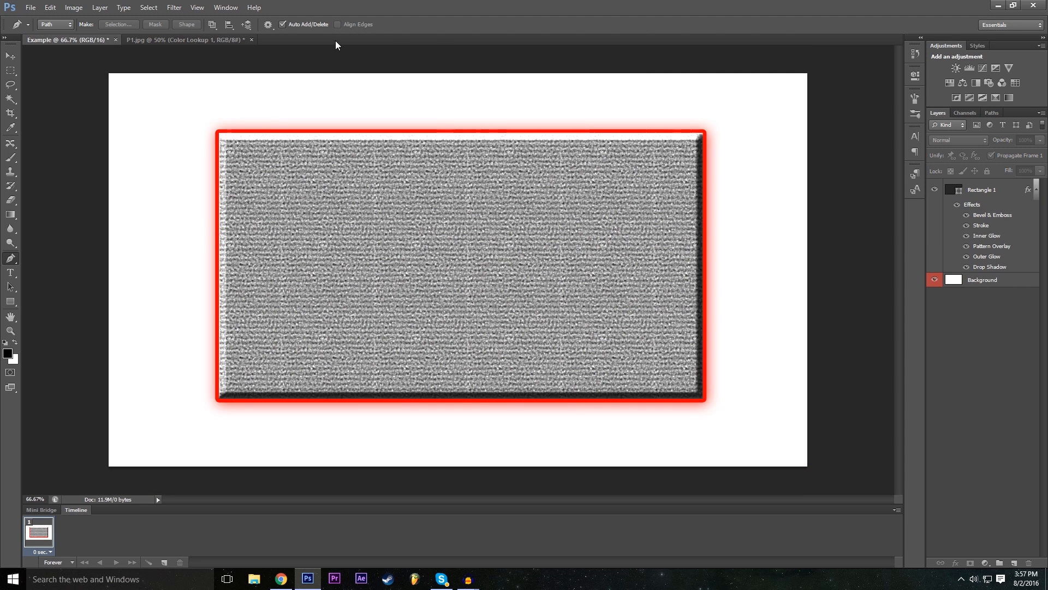
click(935, 190)
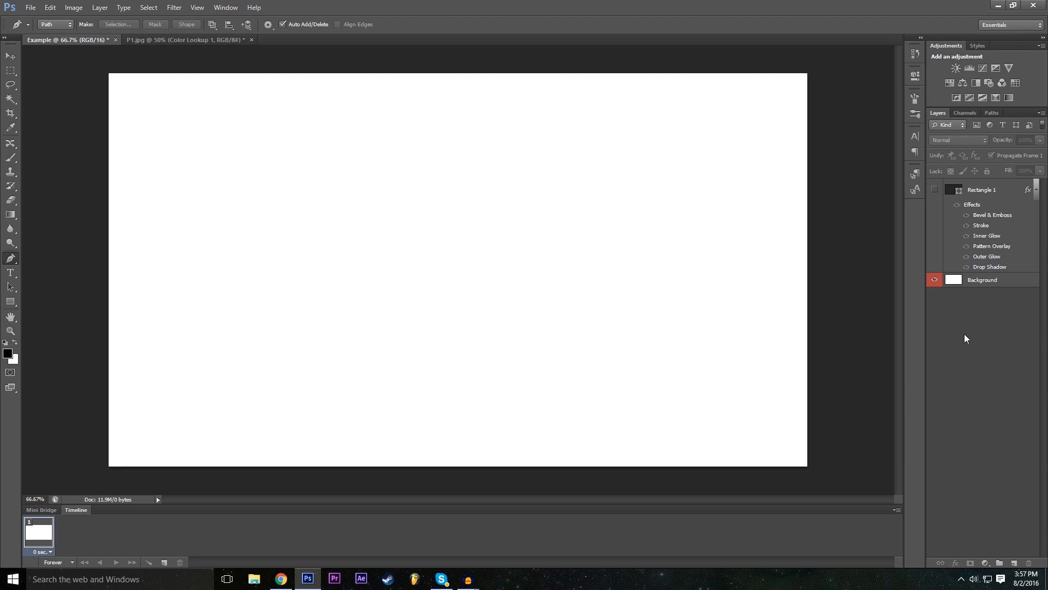
click(980, 281)
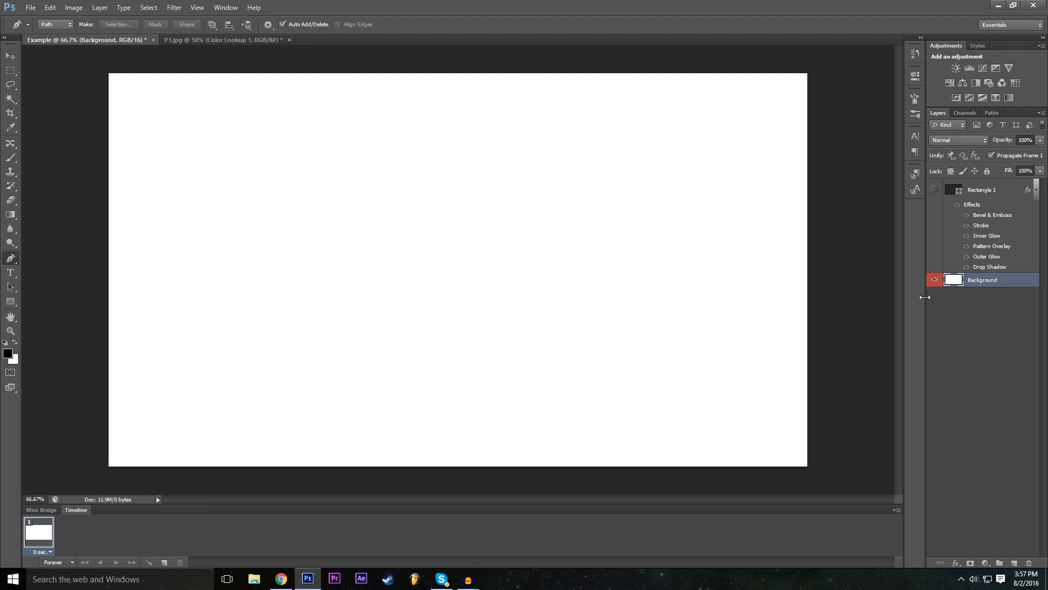
click(934, 191)
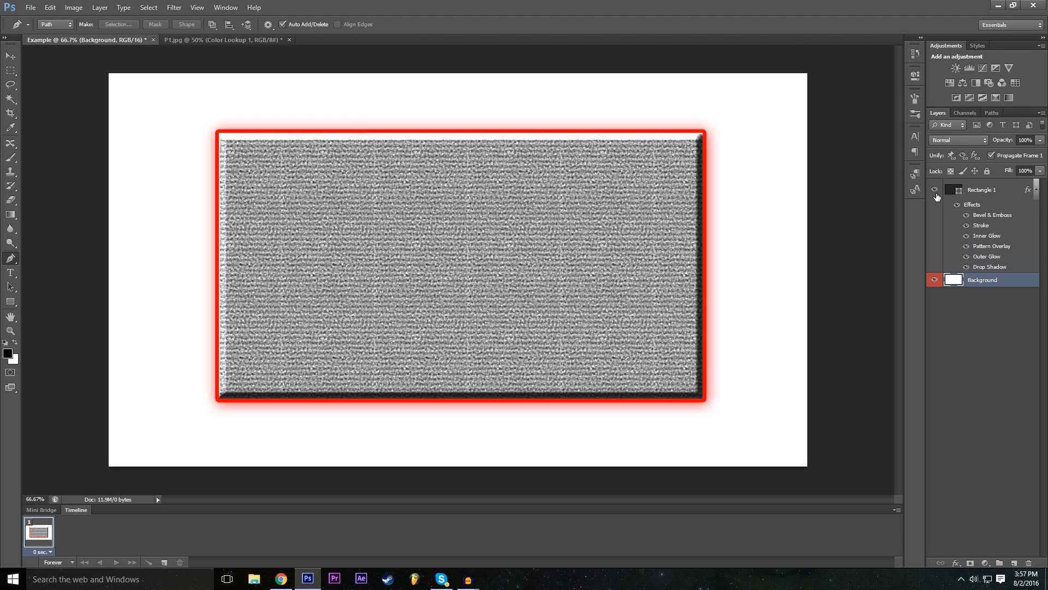
click(935, 190)
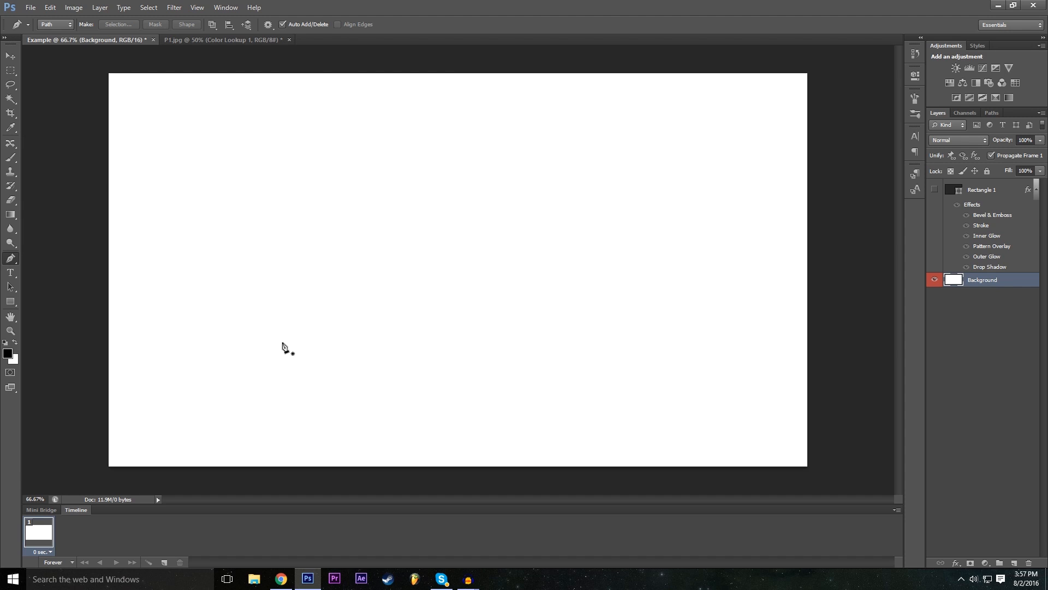
- Draw an open Z-shaped path of four anchor points in the upper-middle area of the blank canvas
click(291, 159)
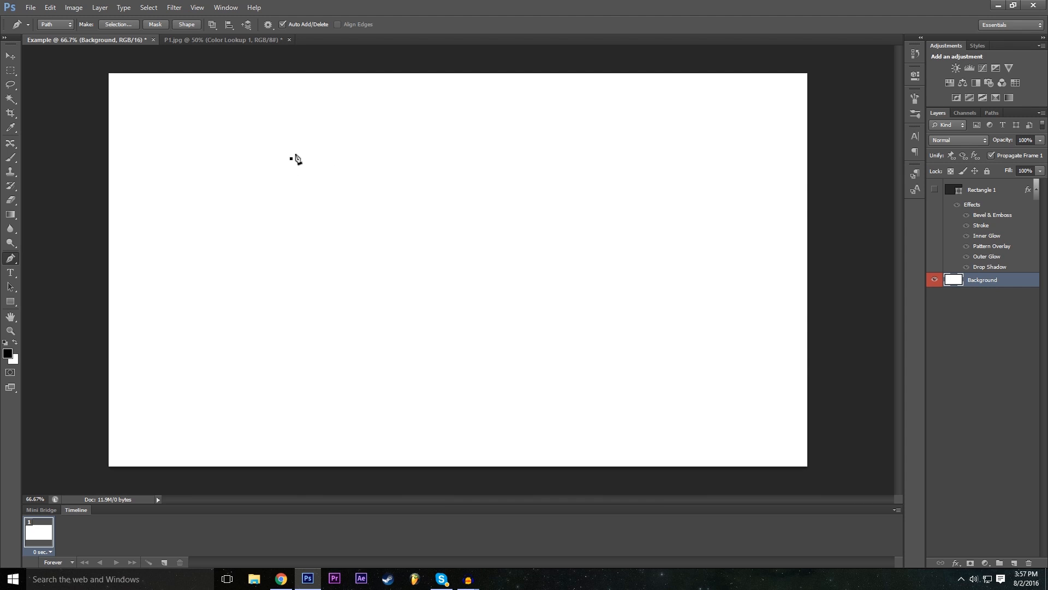
click(464, 155)
click(289, 276)
click(485, 276)
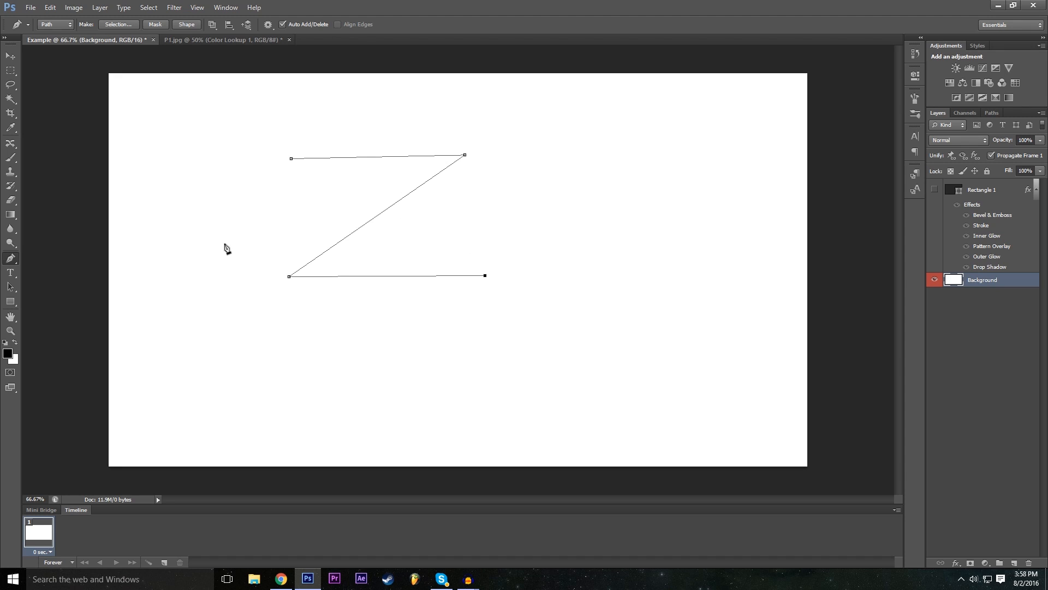
- Undo the Z-shaped path's segments, keeping only its first anchor point
key(ctrl+alt+z)
key(ctrl+alt+z)
key(ctrl+alt+z)
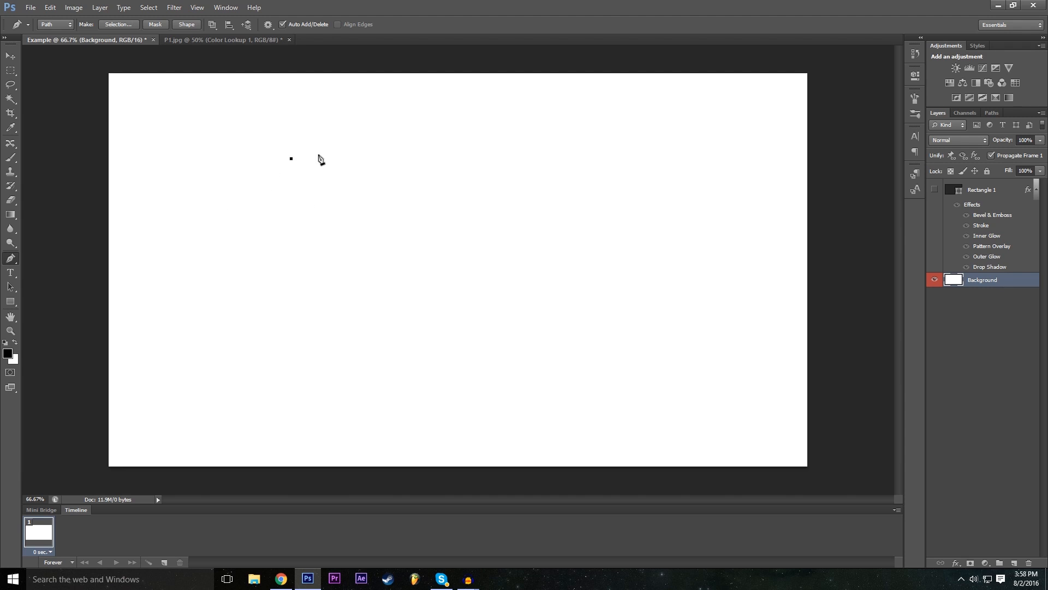
key(ctrl+alt+z)
key(ctrl+shift+z)
- Draw the Z's straight horizontal top edge and a diagonal down to a corner point beneath the starting point
click(467, 159)
click(50, 5)
click(66, 20)
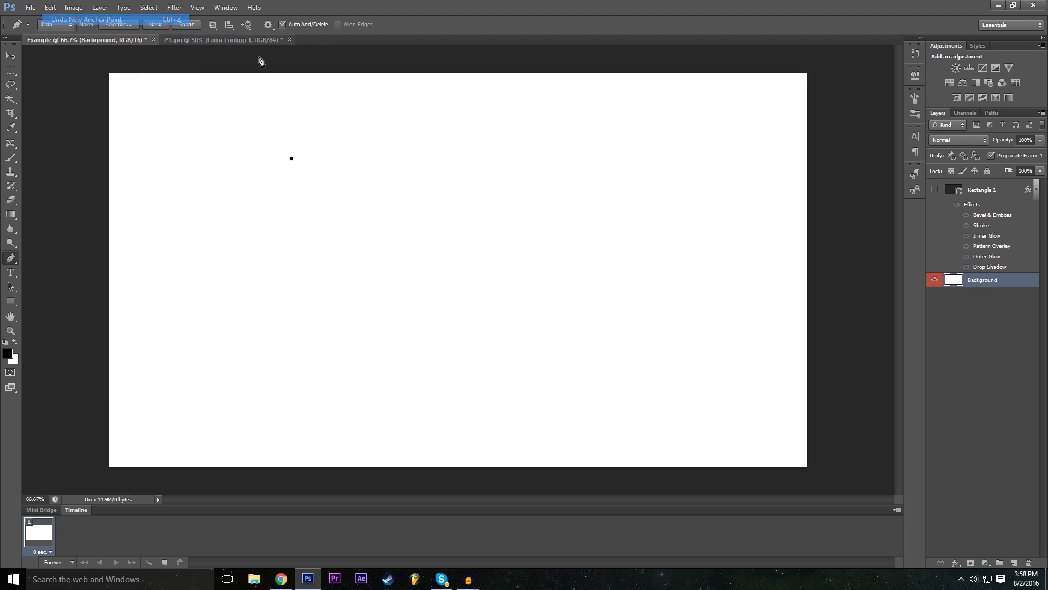
click(466, 159)
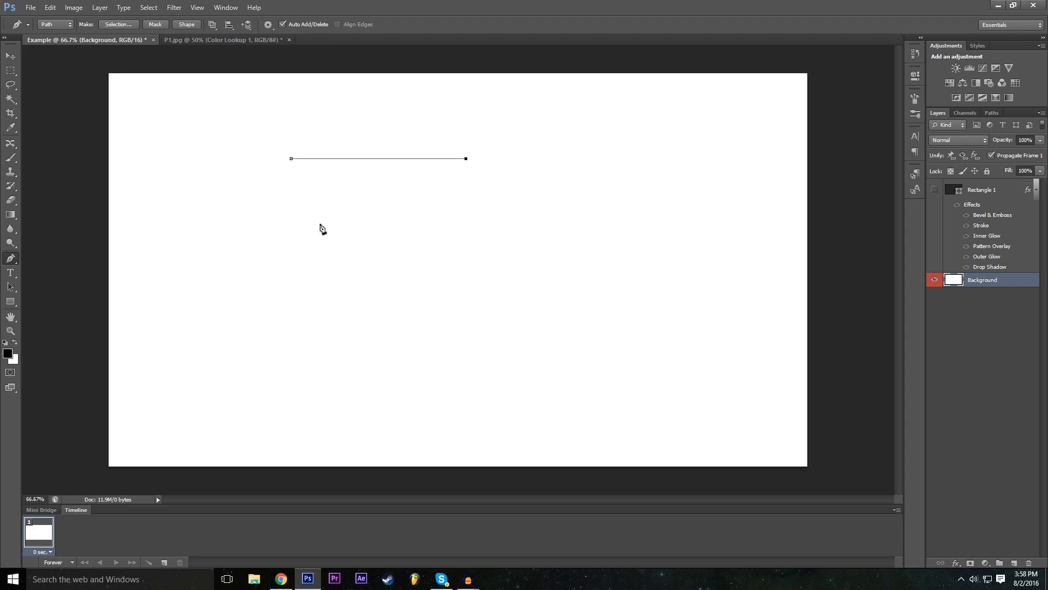
click(346, 279)
drag(346, 279, 311, 315)
mouse_move(285, 321)
mouse_down()
mouse_move(285, 336)
mouse_move(290, 326)
mouse_up()
- Complete the Z outline with its bottom bar, inner corner, parallel diagonal and upper edge, closing the path at the starting anchor point
click(479, 326)
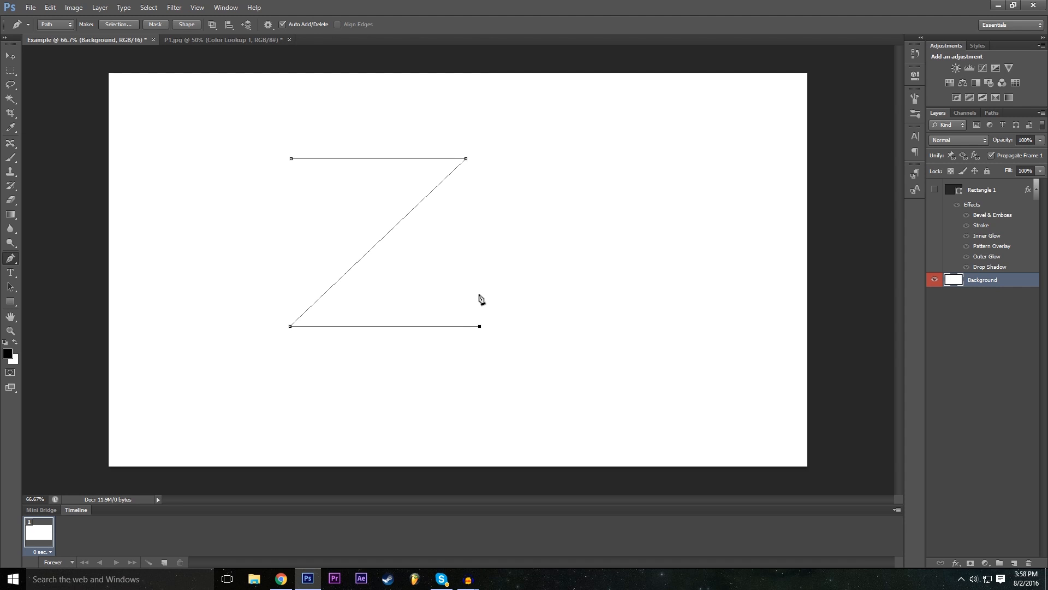
click(360, 293)
click(494, 159)
drag(497, 157, 510, 144)
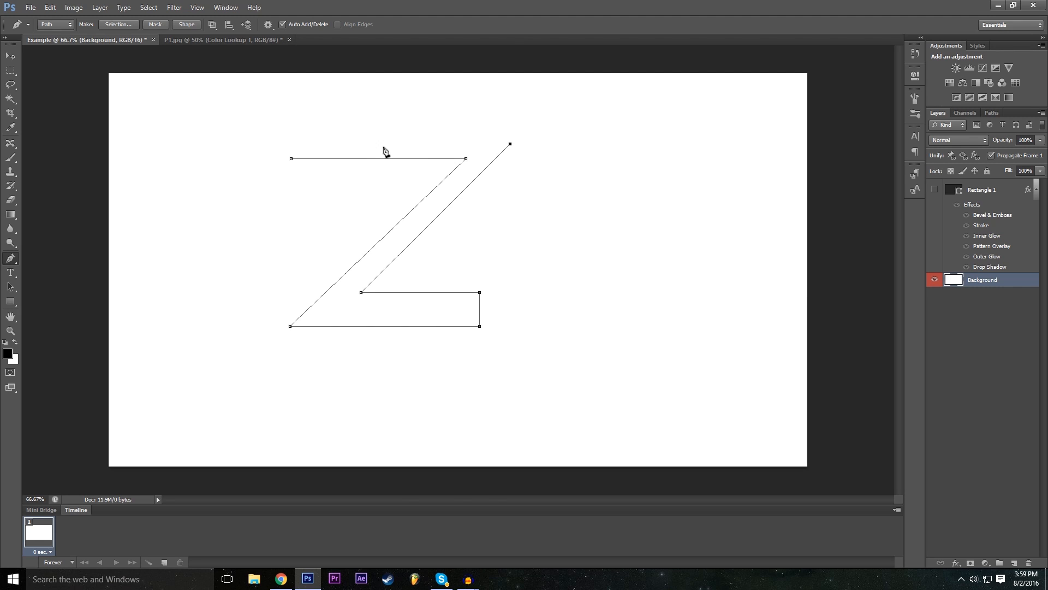
shift+click(292, 133)
click(292, 159)
- Define the closed Z path as a custom shape named Z
right_click(361, 322)
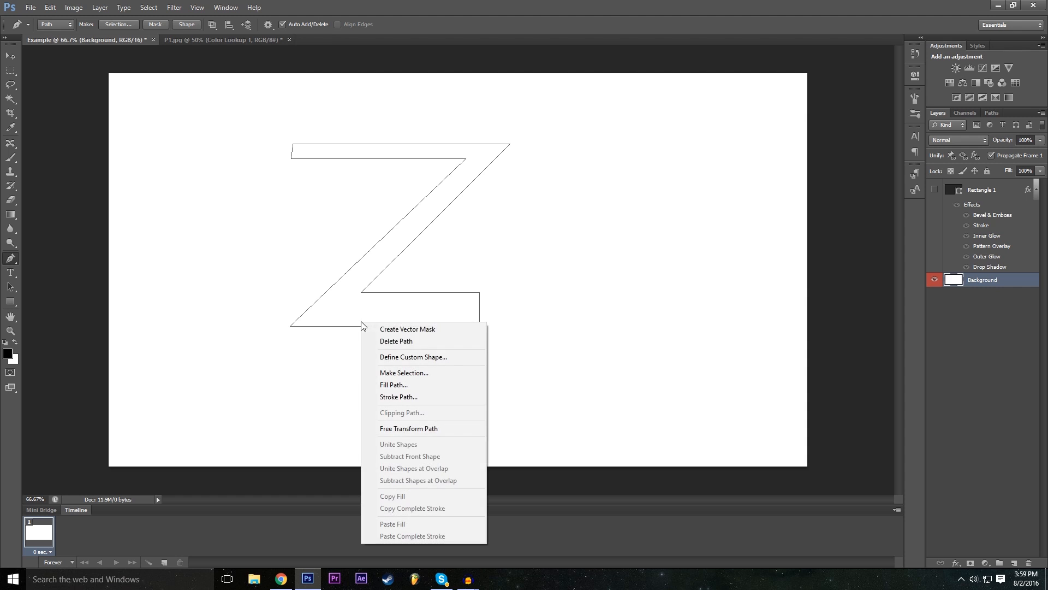
click(434, 358)
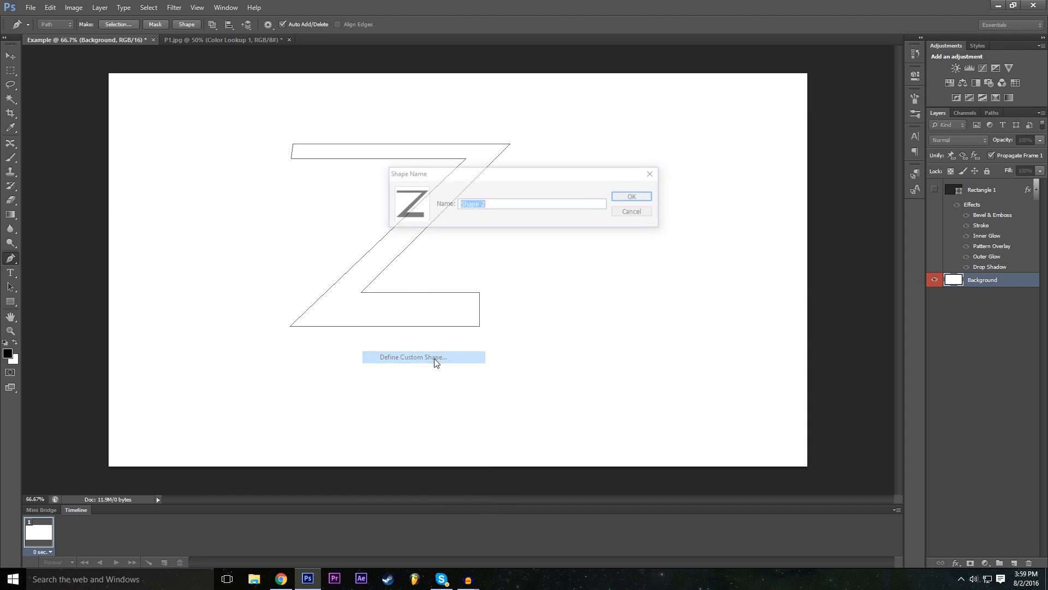
text(Z)
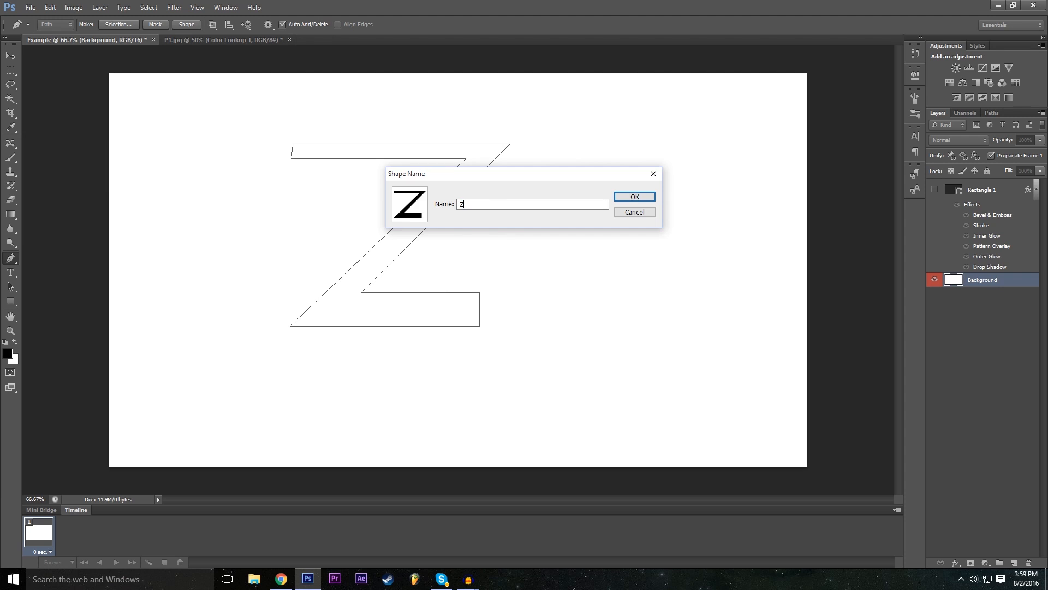
key(Return)
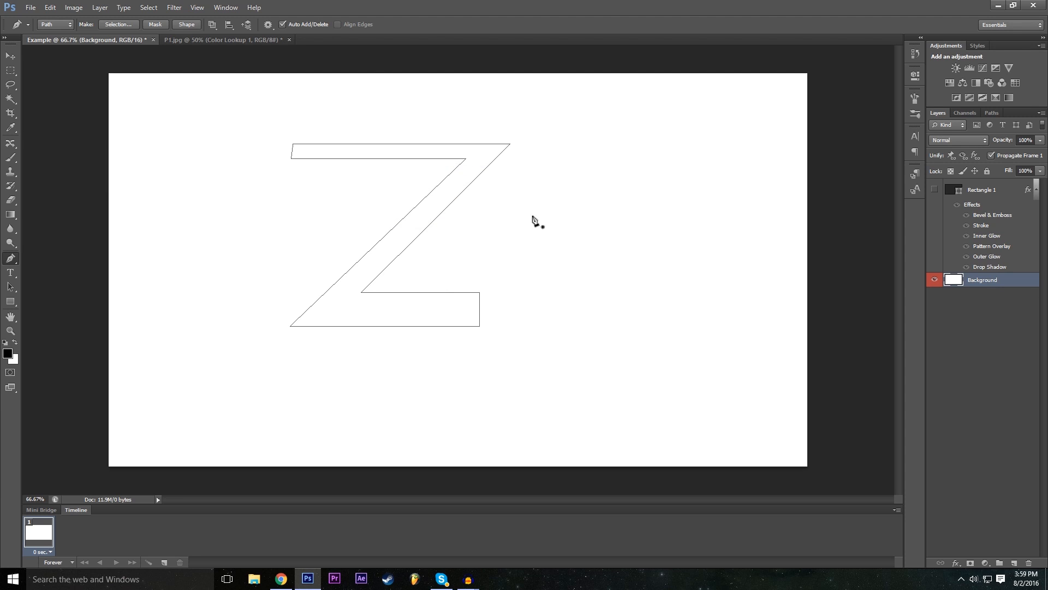
- Place the saved Z custom shape on the canvas at 605 x 501 px with proportions preserved
drag(10, 300, 46, 354)
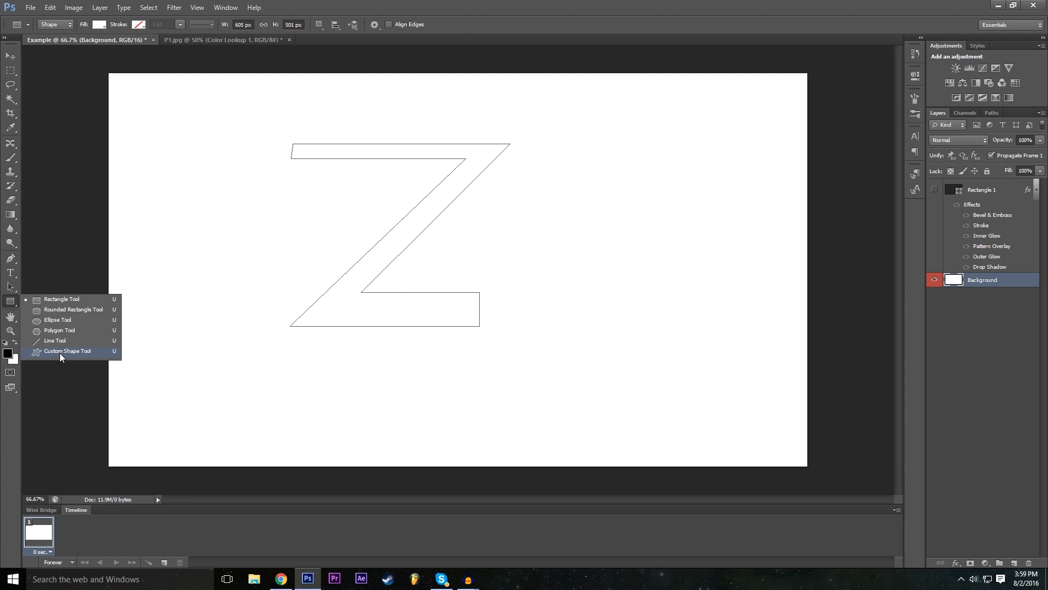
click(60, 353)
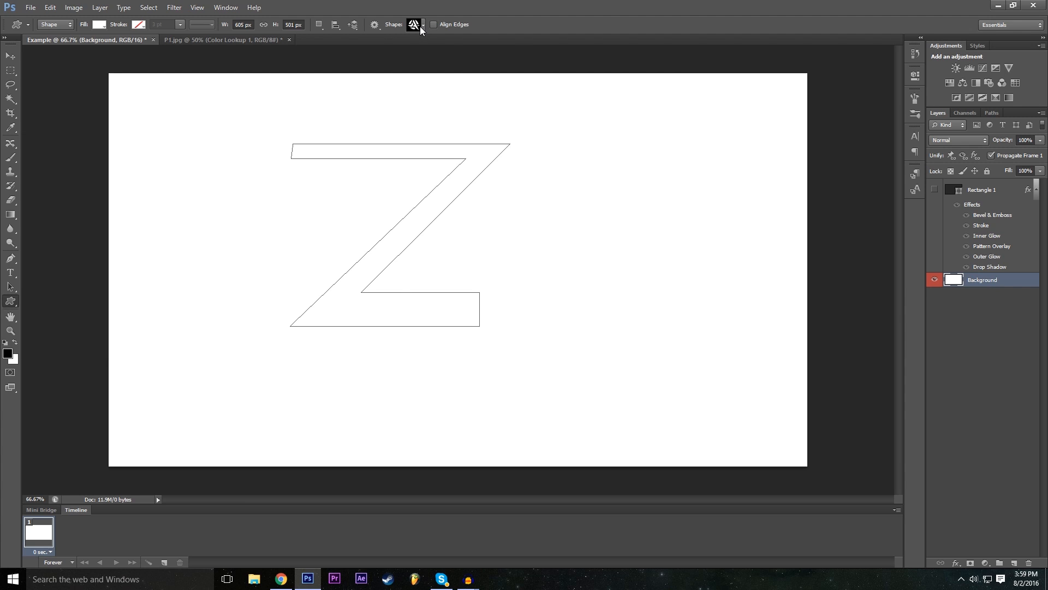
click(423, 26)
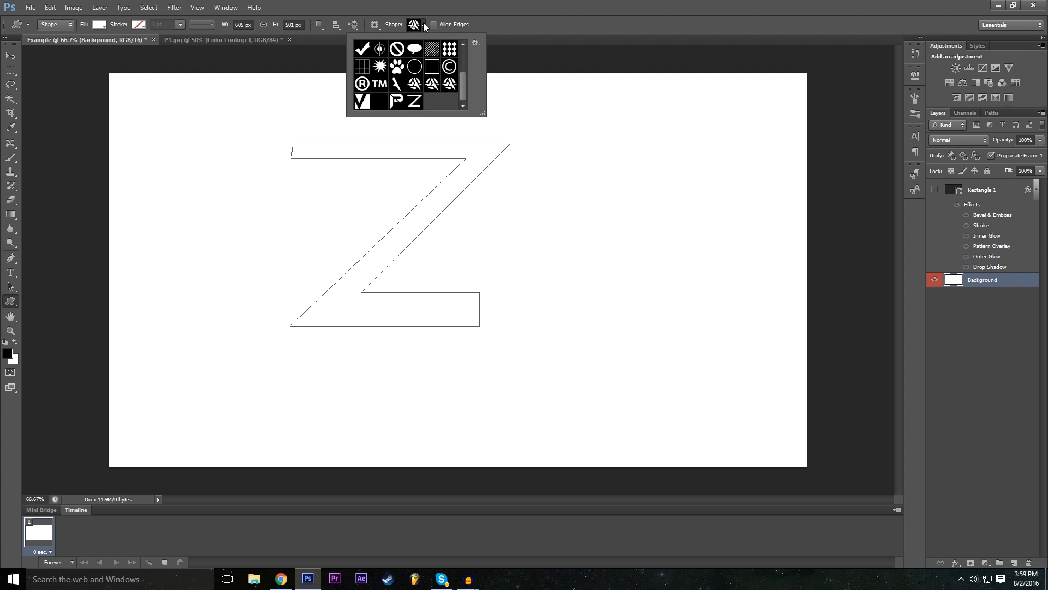
click(416, 103)
click(516, 2)
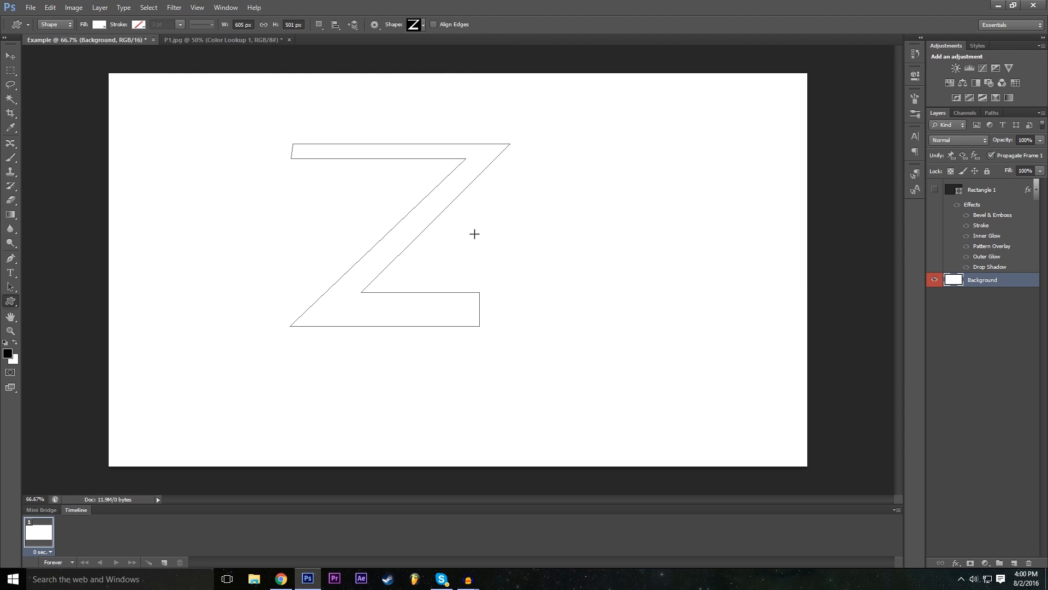
click(445, 273)
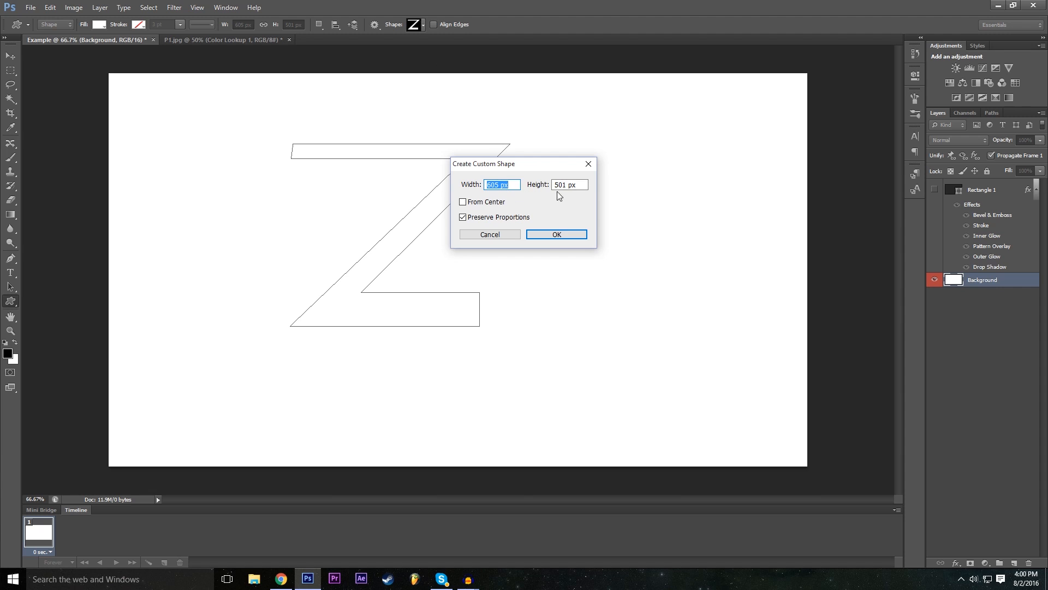
click(558, 234)
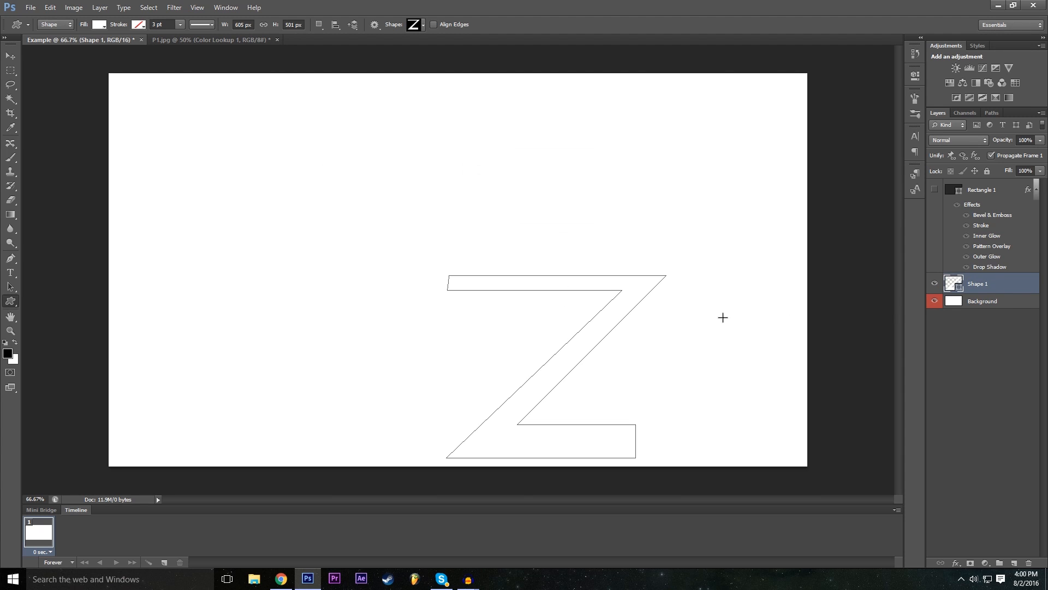
- Move the placed Z shape up and left to near the middle of the canvas
click(10, 55)
drag(545, 350, 393, 224)
drag(477, 271, 479, 306)
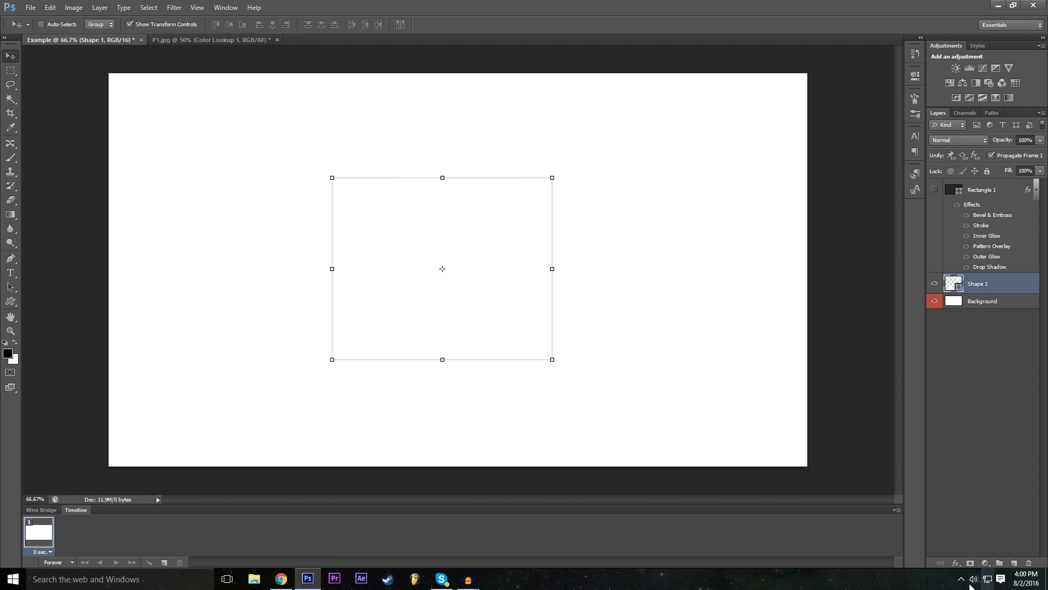
- Add a Color Overlay effect to the Shape 1 layer and set its colour to black (000000)
click(955, 563)
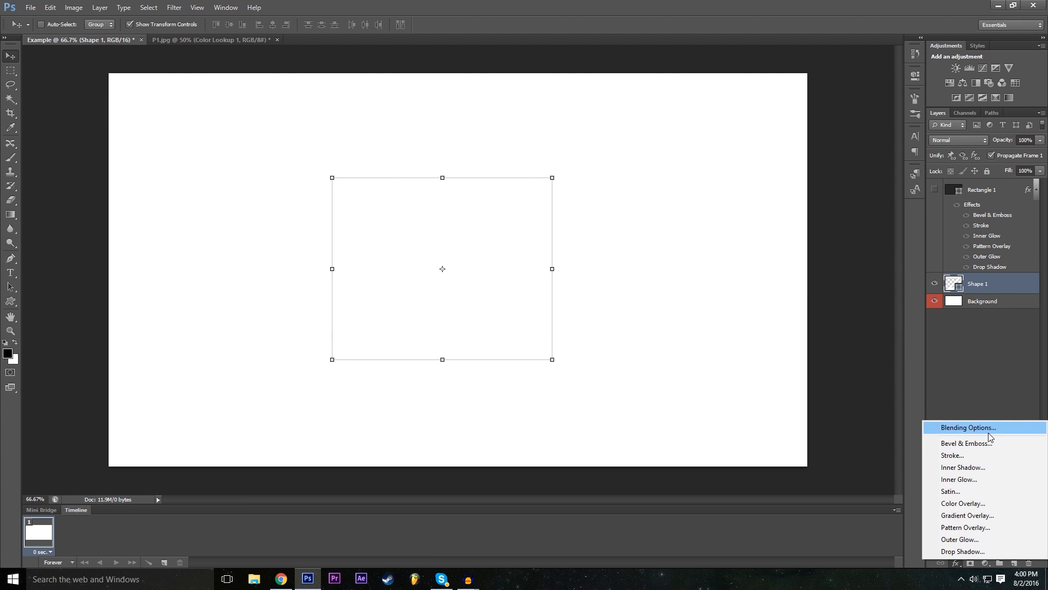
click(969, 427)
drag(390, 200, 941, 125)
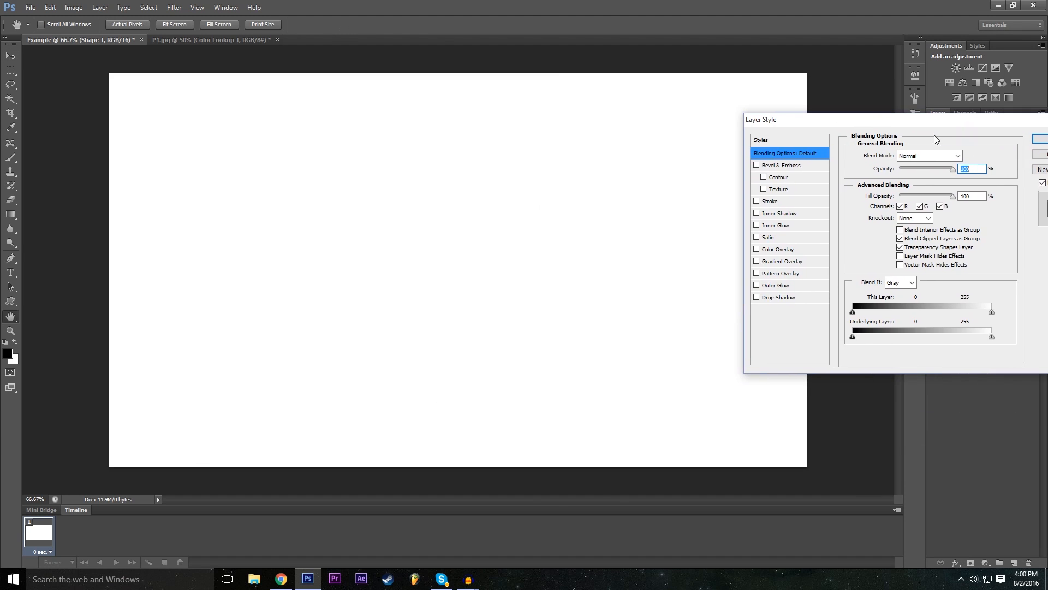
click(756, 249)
drag(881, 121, 715, 155)
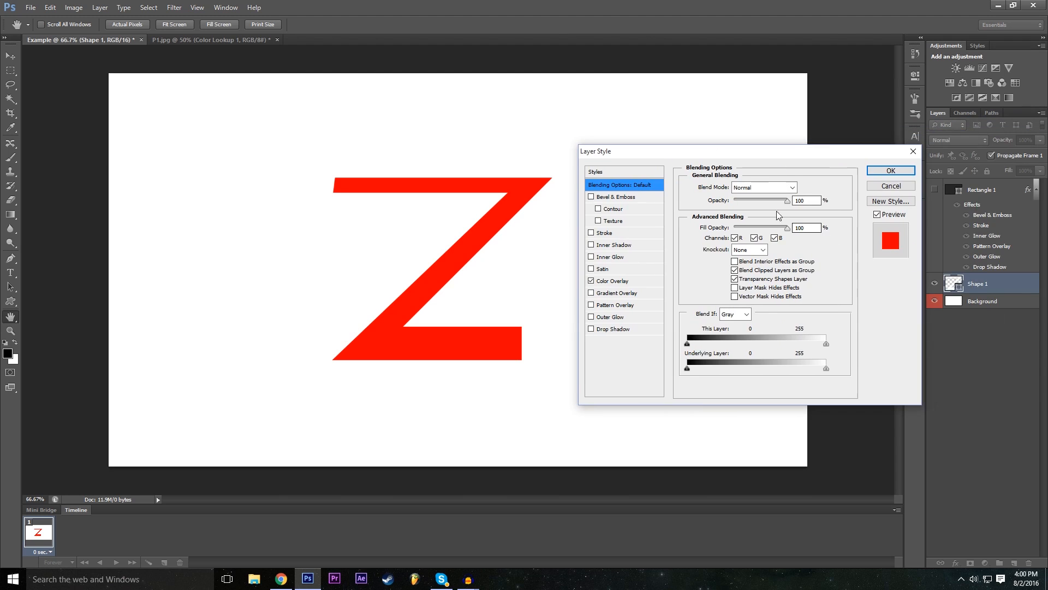
click(609, 281)
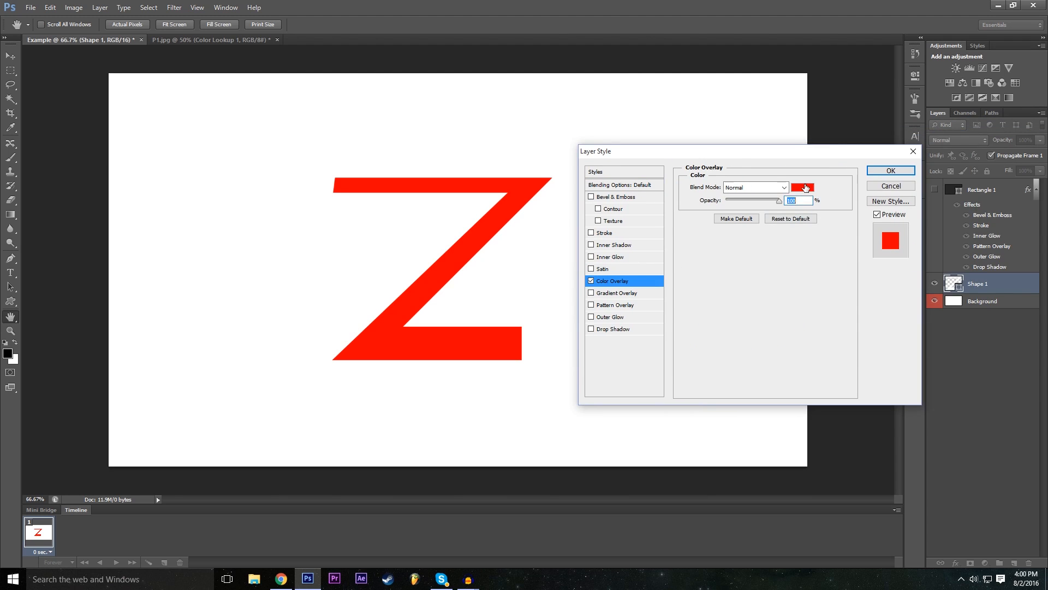
click(802, 187)
drag(337, 277, 292, 338)
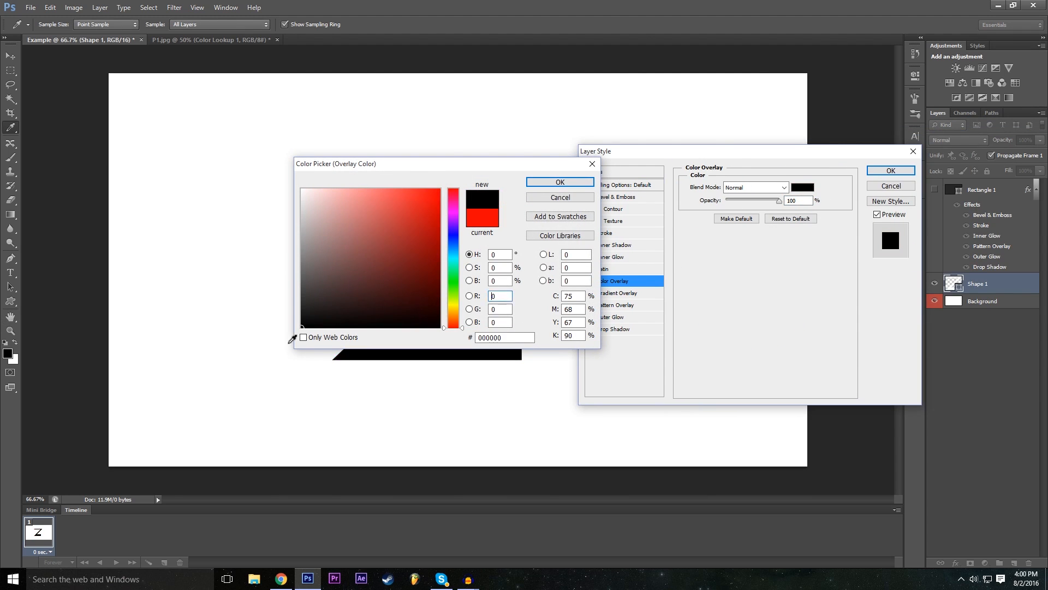
drag(431, 173, 532, 228)
click(676, 239)
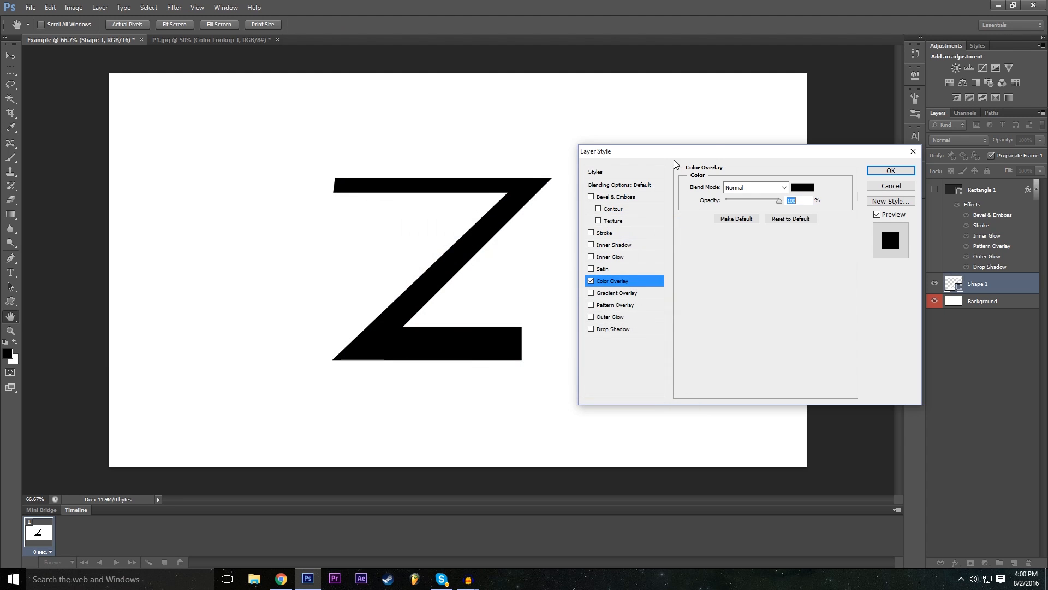
- Give Shape 1 a red (ff0000) Outer Glow of 46 px with increased spread, and hide the Background layer
click(595, 320)
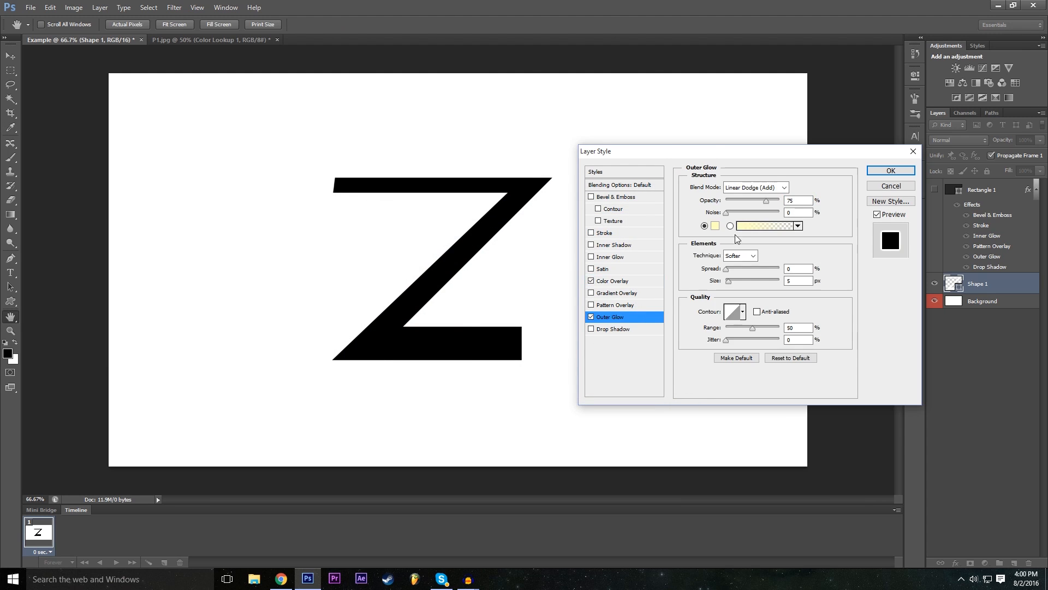
click(715, 226)
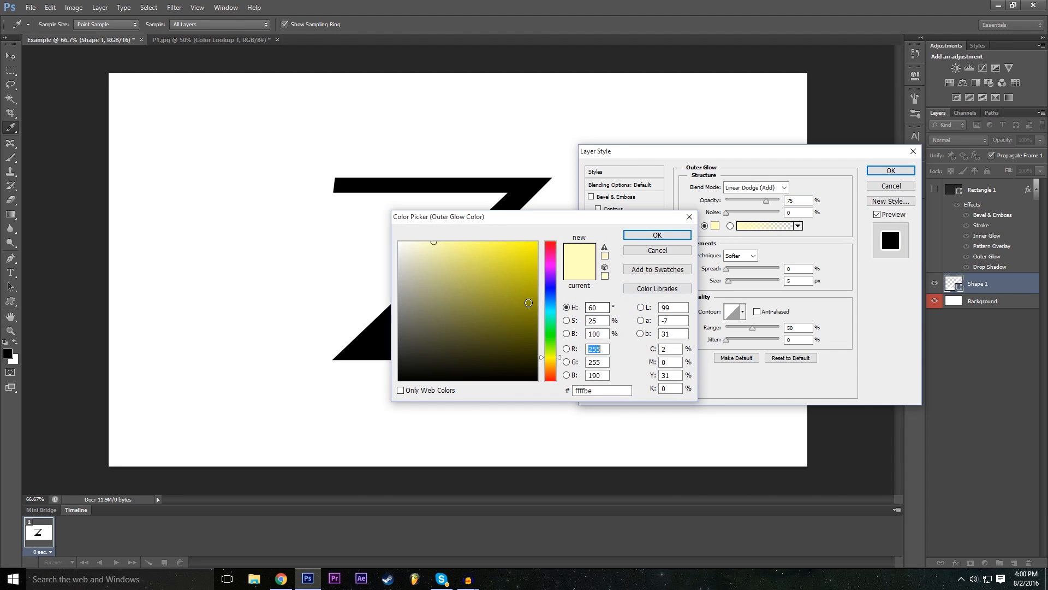
click(550, 242)
click(537, 242)
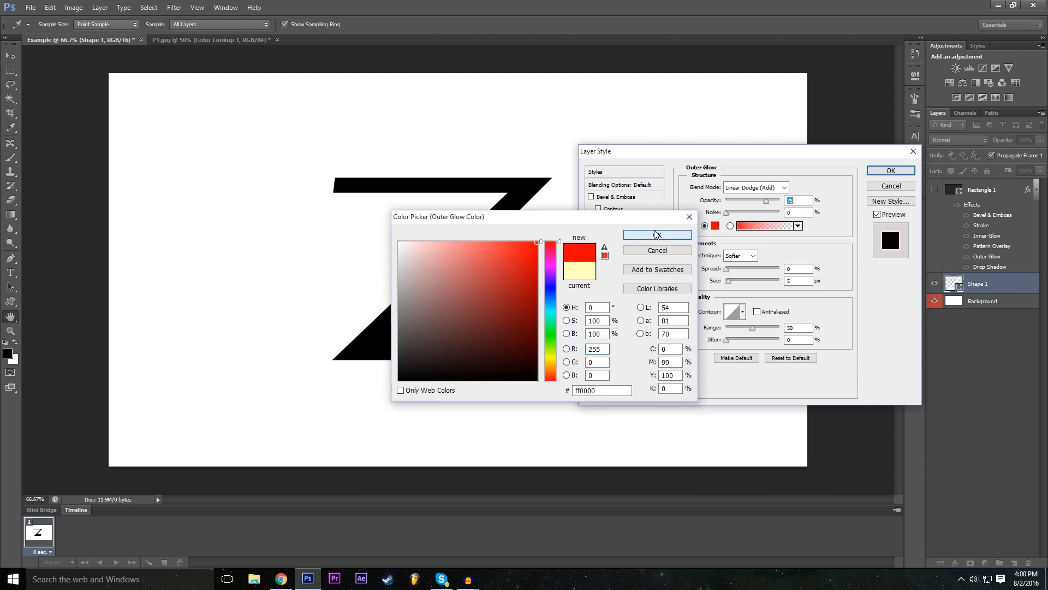
click(658, 234)
drag(728, 281, 742, 269)
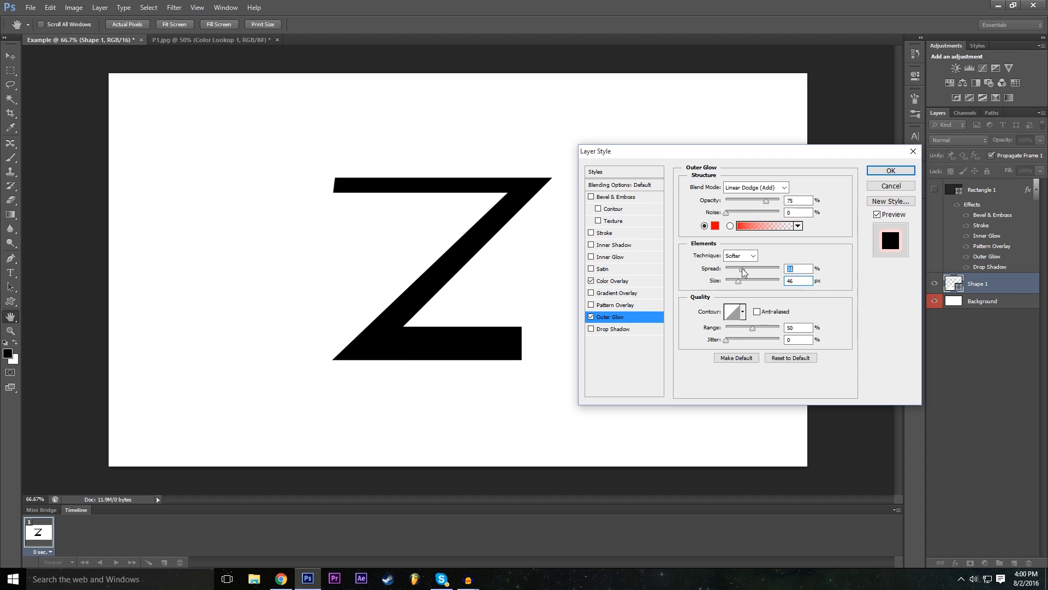
click(889, 171)
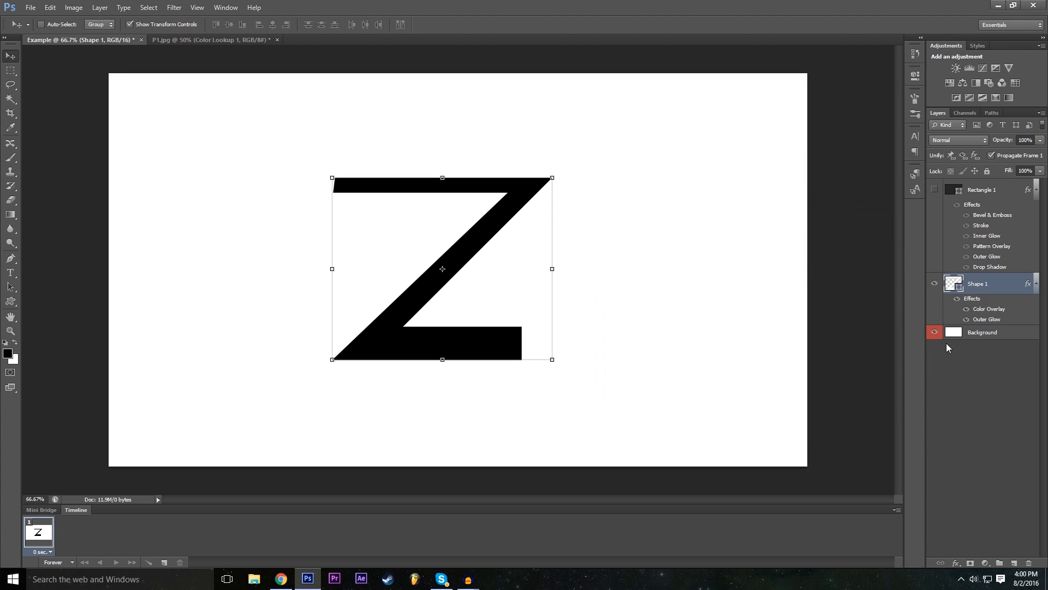
click(934, 332)
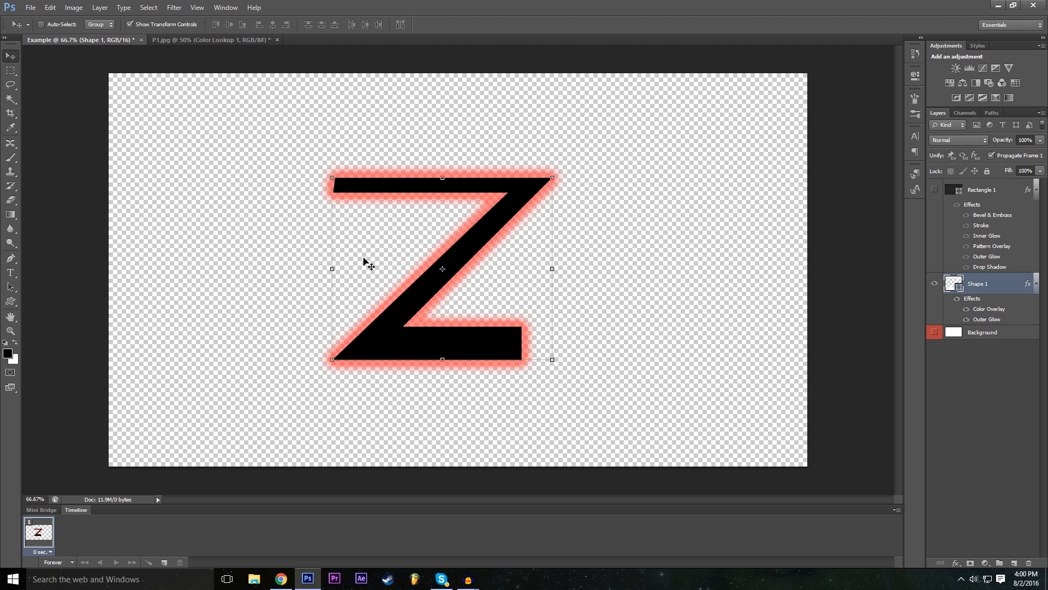
- Look over the finished Z shape in the Example document and the edited car image in P1.jpg
drag(627, 5, 651, 5)
click(231, 39)
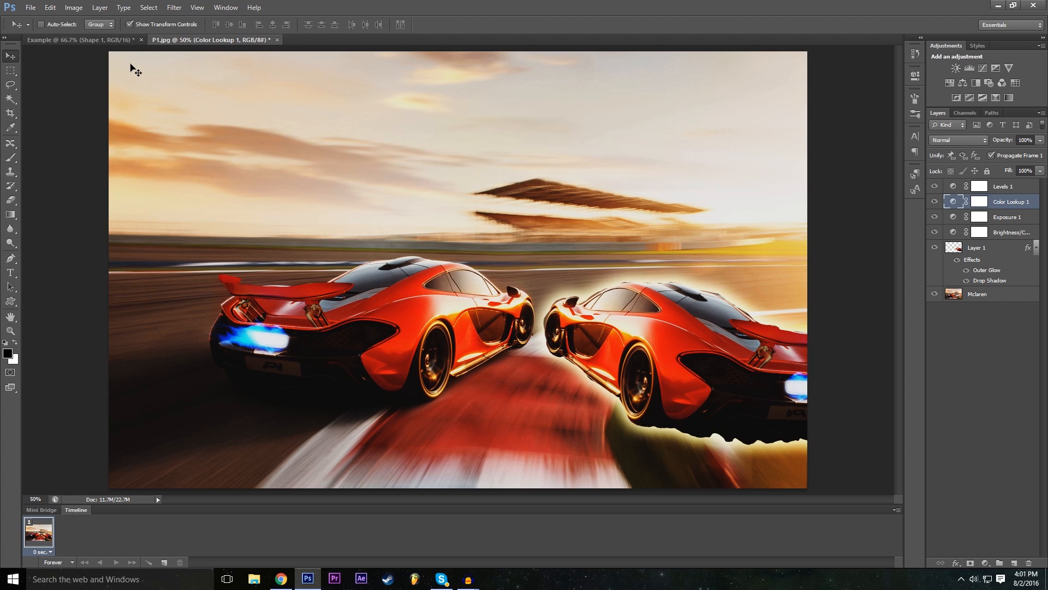
click(122, 37)
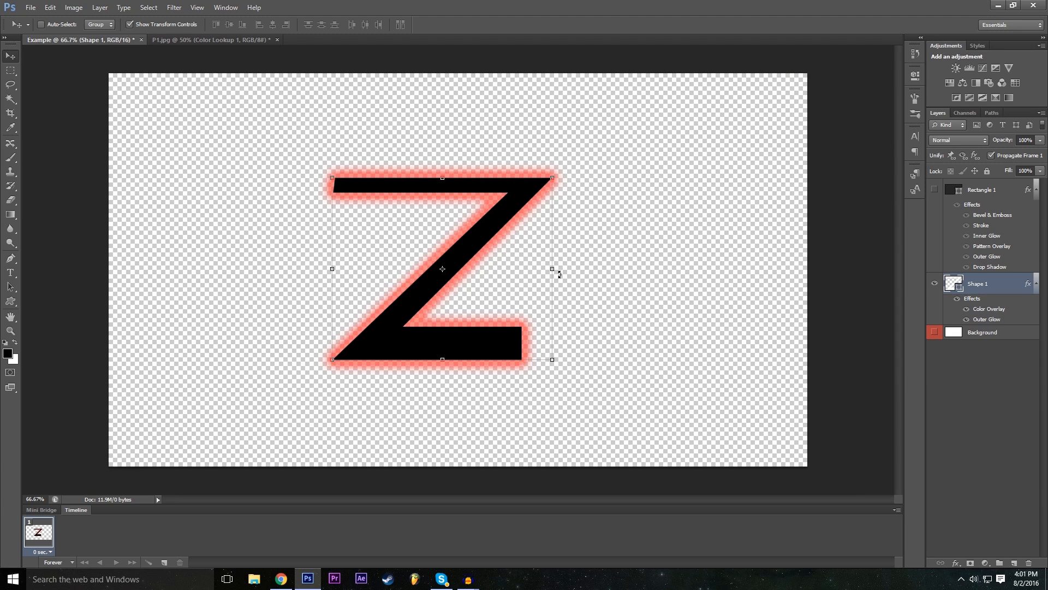
click(246, 40)
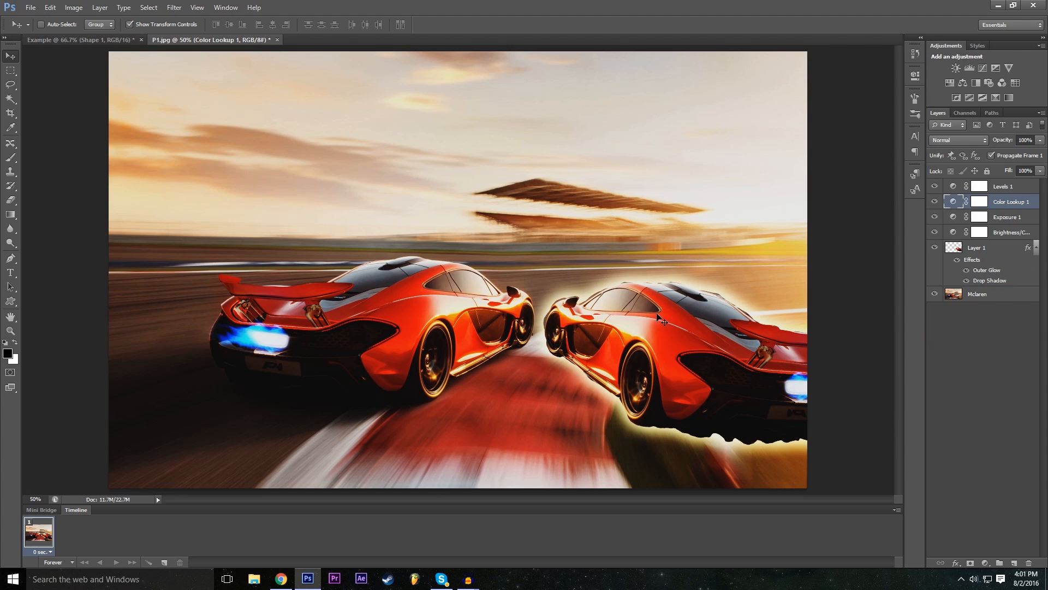